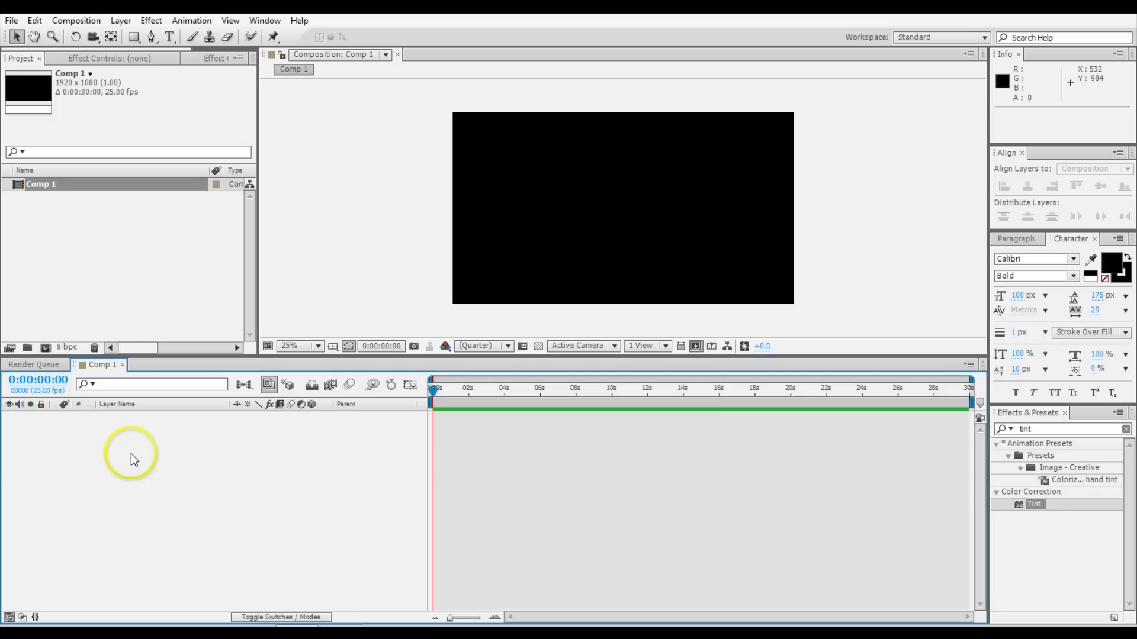
Add a text layer reading "0" in Arial Black to the composition.
right_click(132, 455)
mouse_move(206, 462)
click(447, 489)
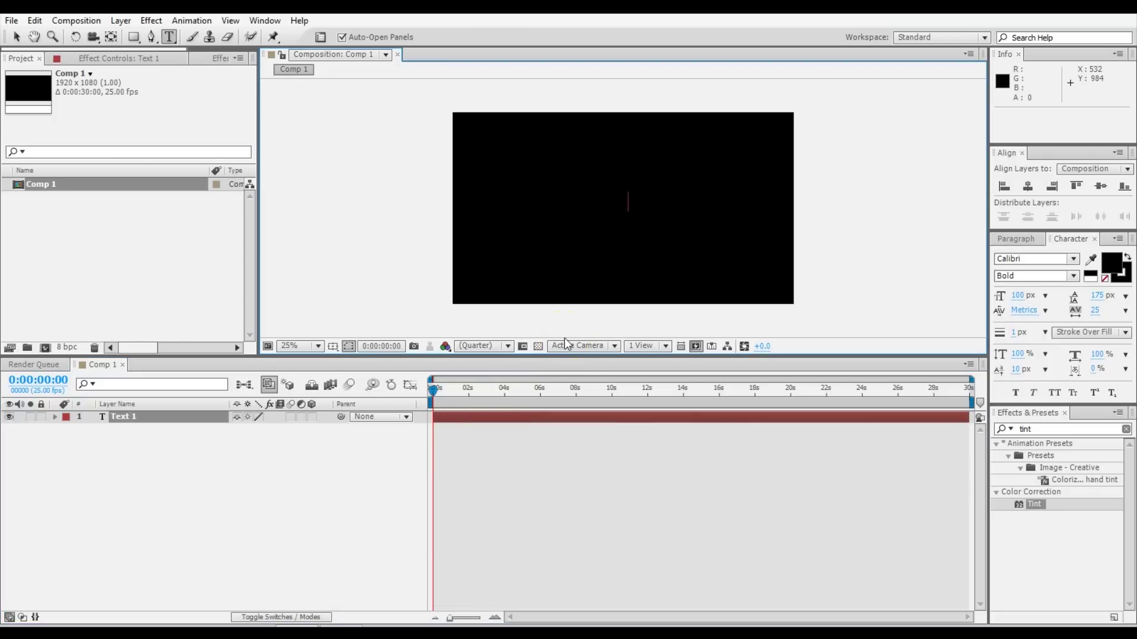
text(0)
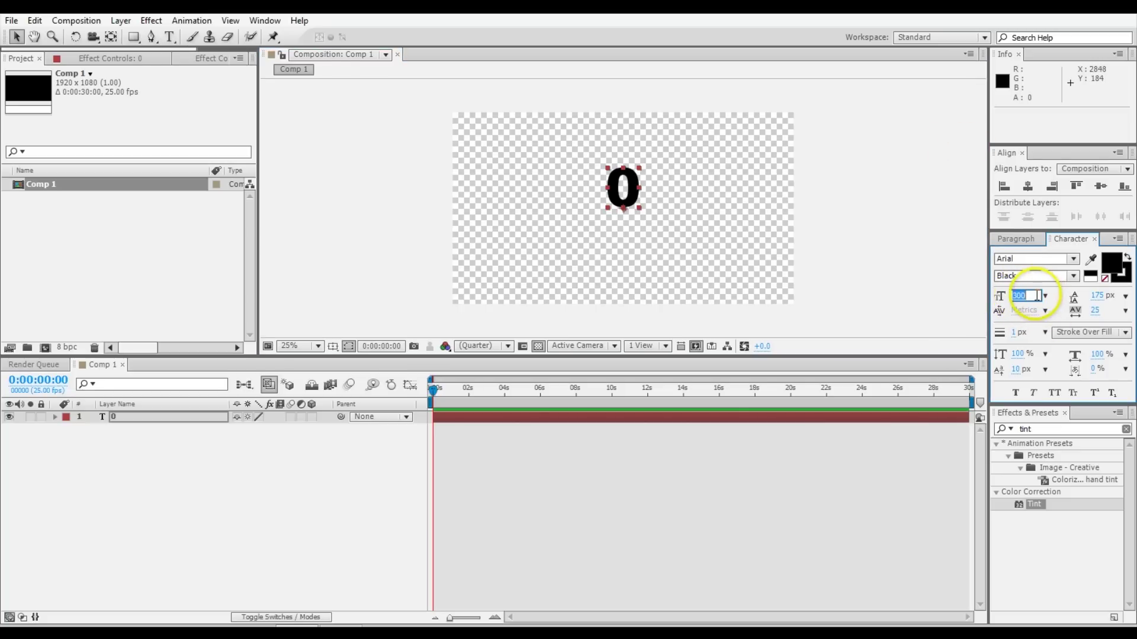
Set the font size of the 0 to 400 px and centre the text in the composition.
text(400)
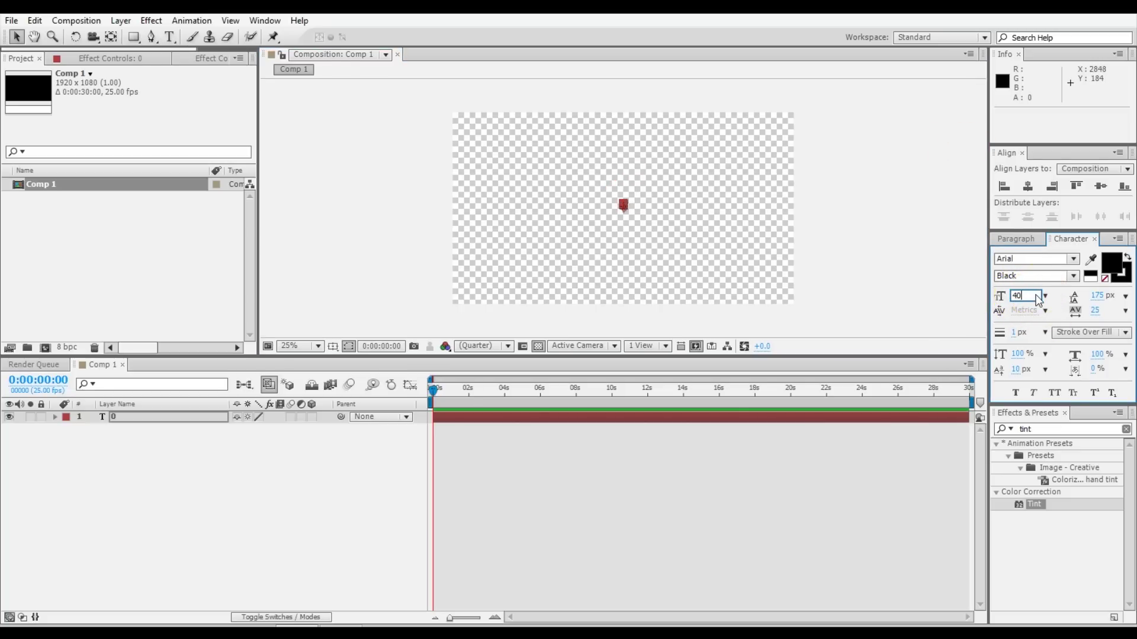
key(Return)
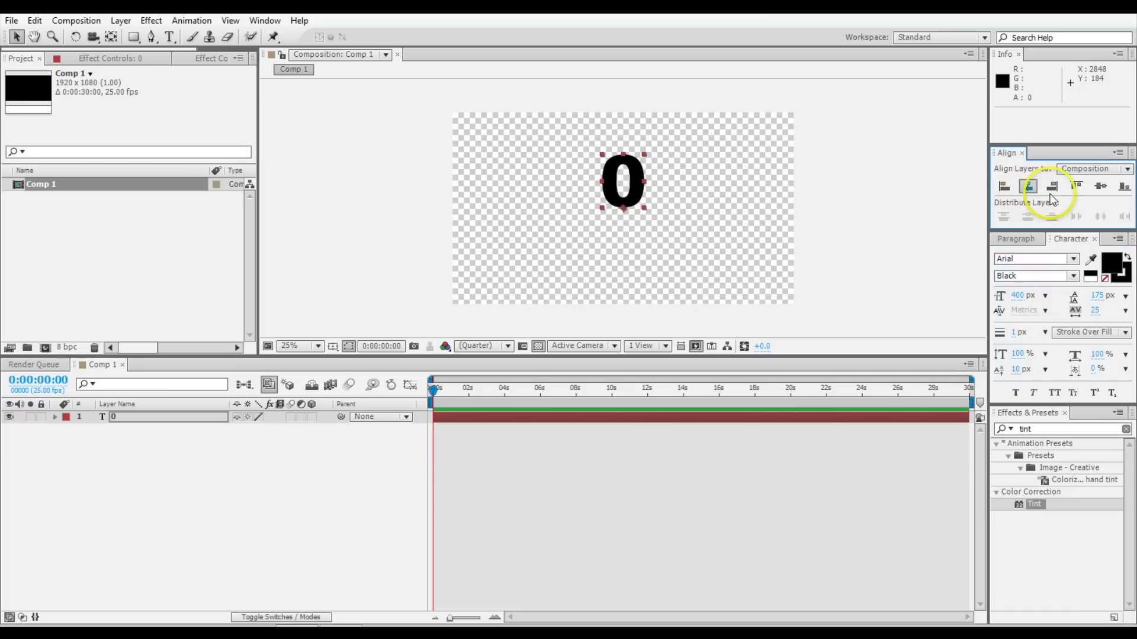
click(1100, 187)
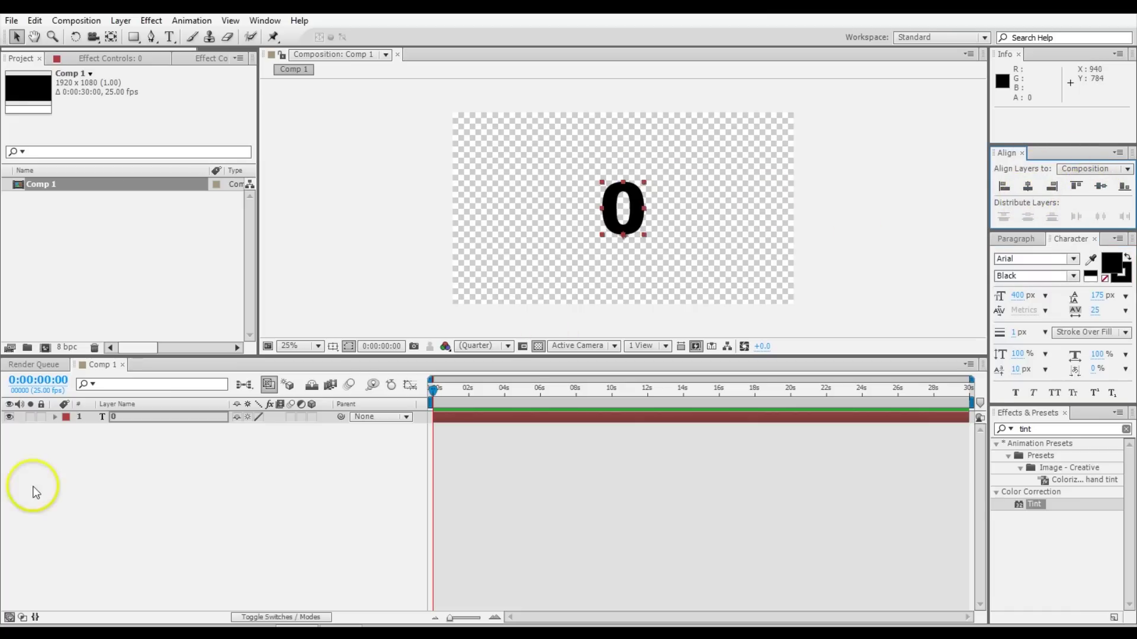
click(93, 478)
click(609, 218)
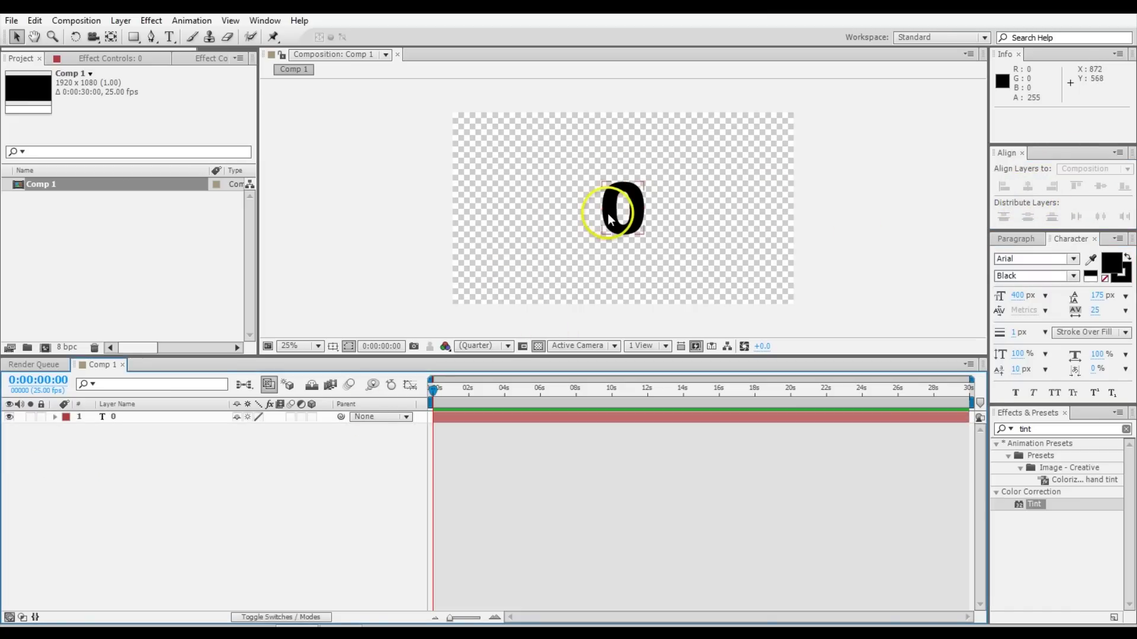
Create a new shape layer and add a rectangle path to it.
click(124, 21)
mouse_move(151, 37)
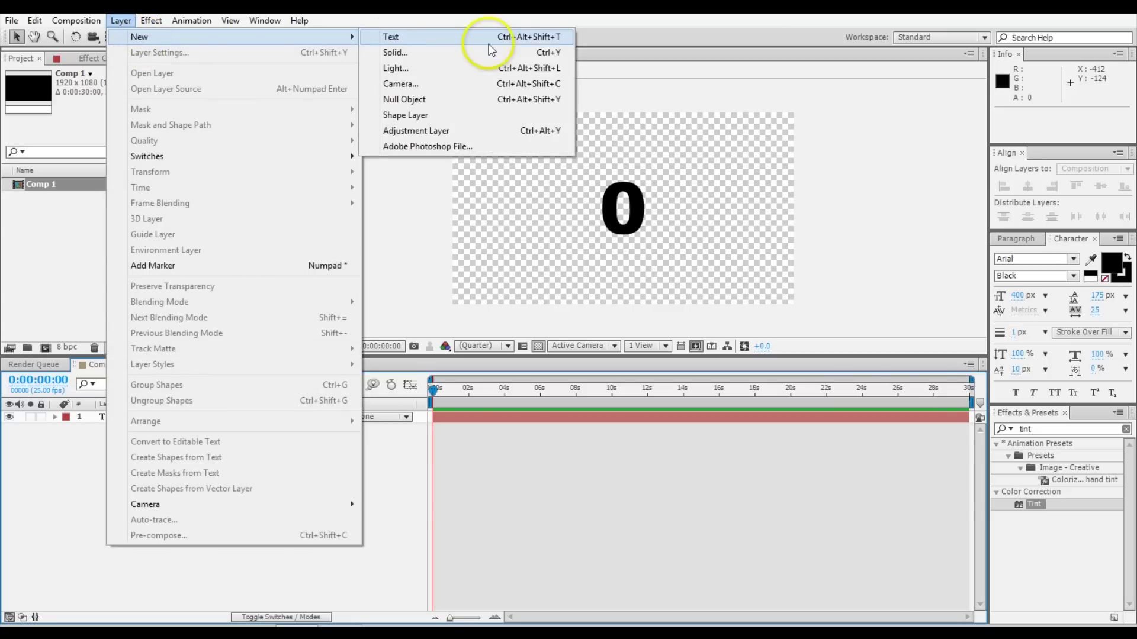
click(464, 114)
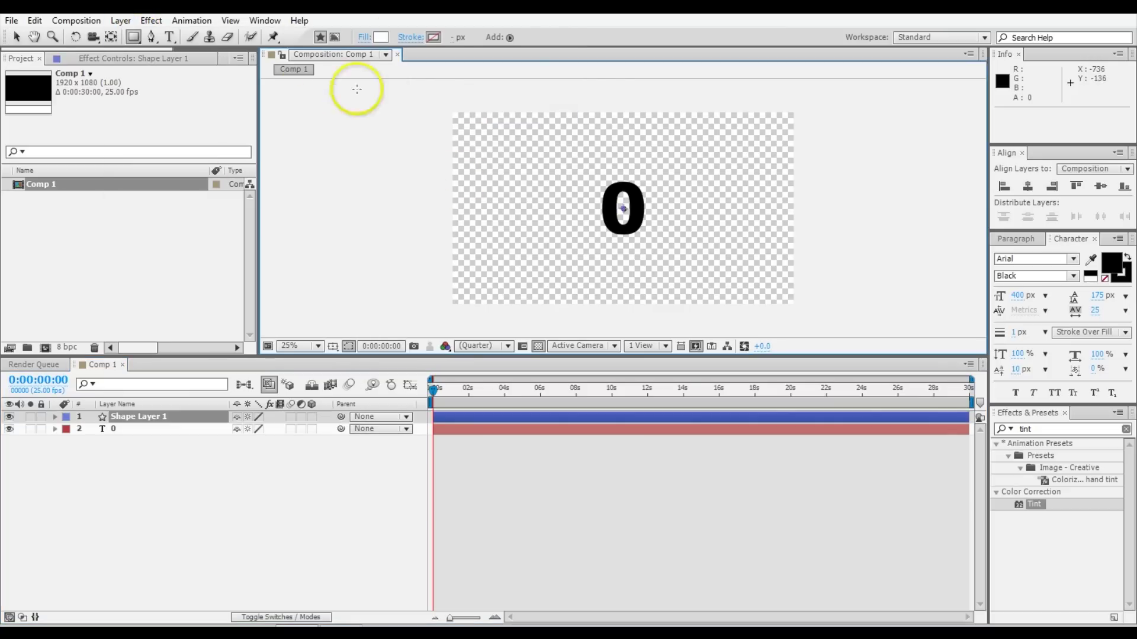
click(509, 37)
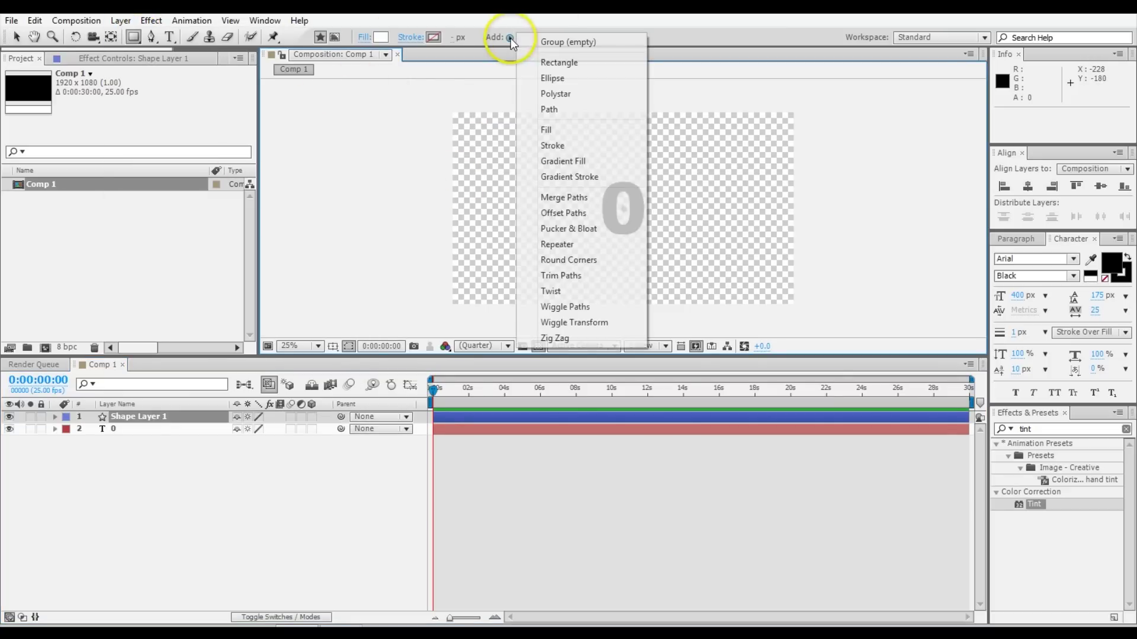
click(560, 67)
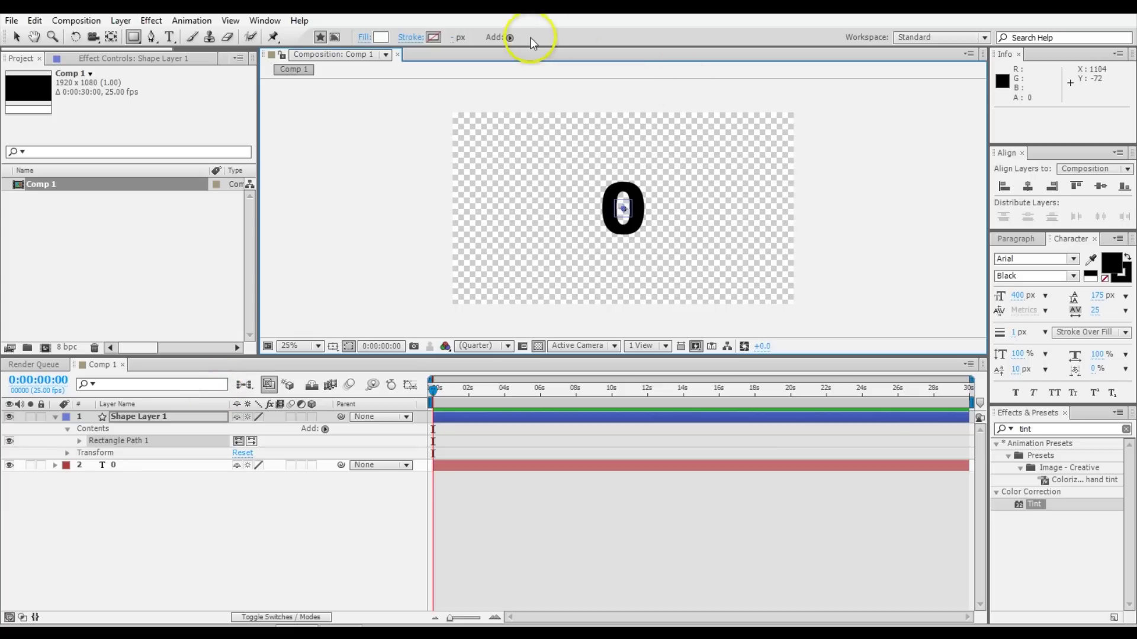
Add a white fill to the rectangle and move the shape layer below the text layer.
click(509, 38)
click(563, 125)
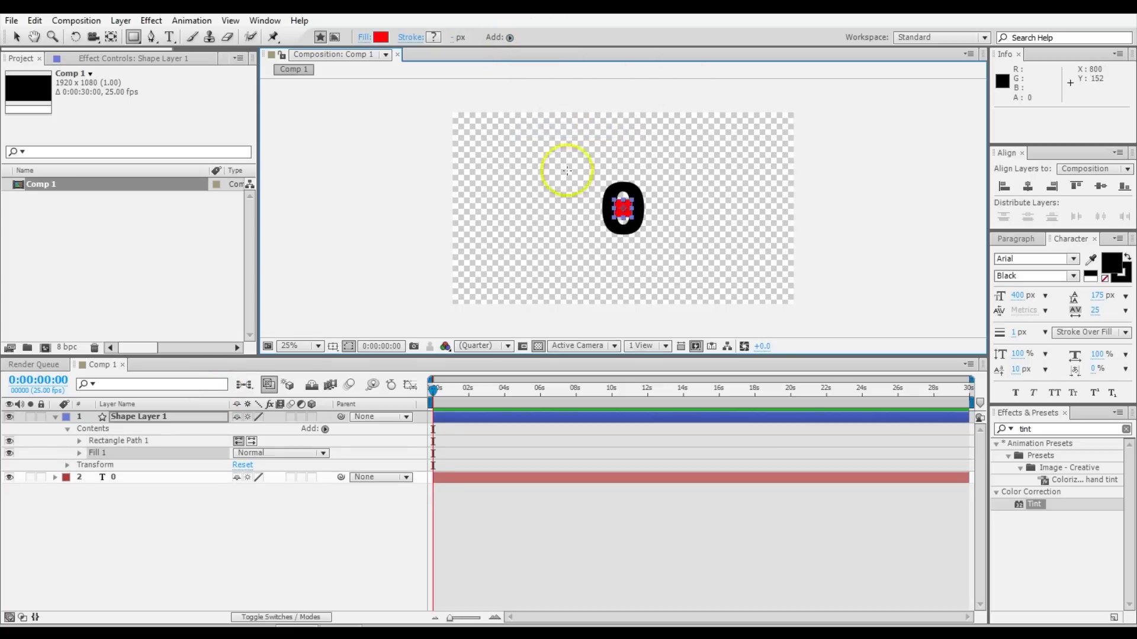
click(381, 37)
drag(535, 399, 401, 292)
click(816, 368)
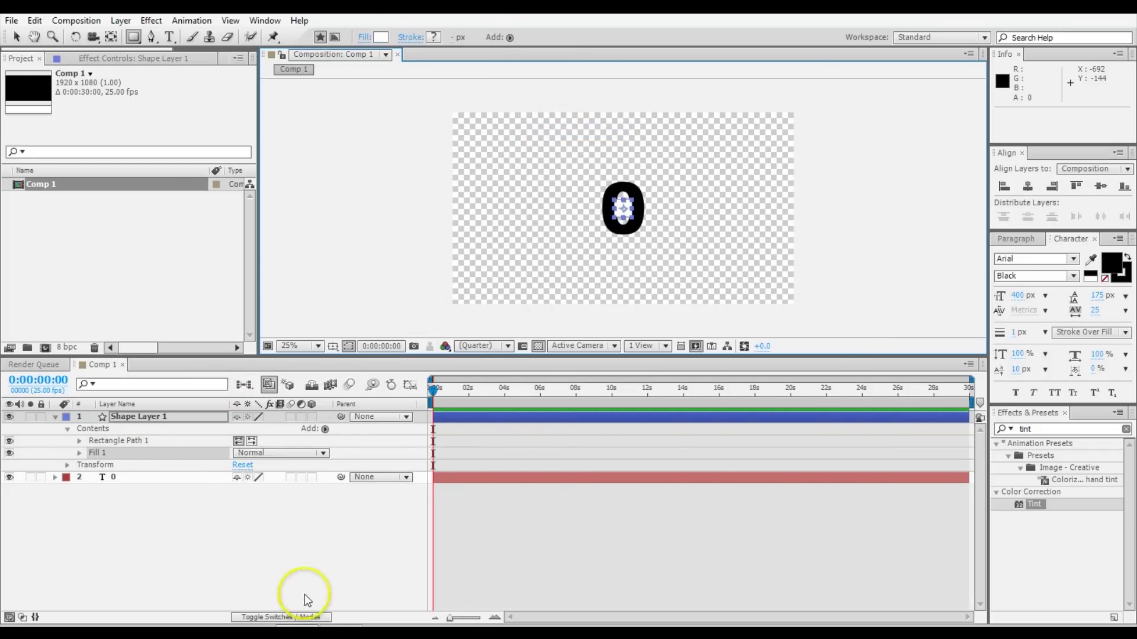
drag(132, 418, 151, 512)
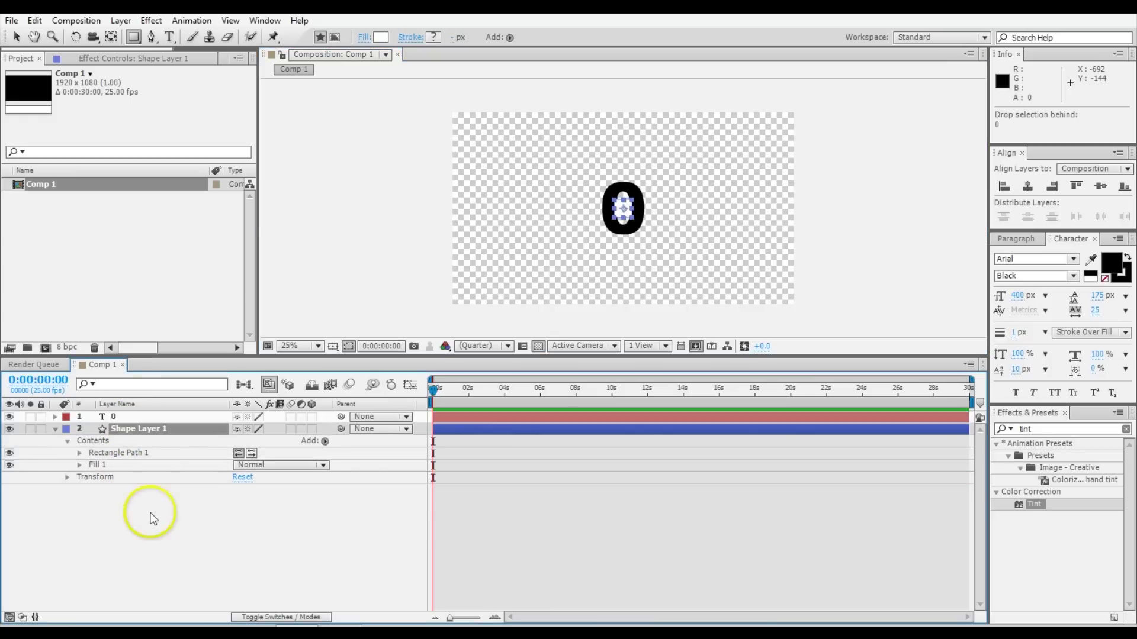
Set the rectangle path's size to 300 by 450.
click(84, 456)
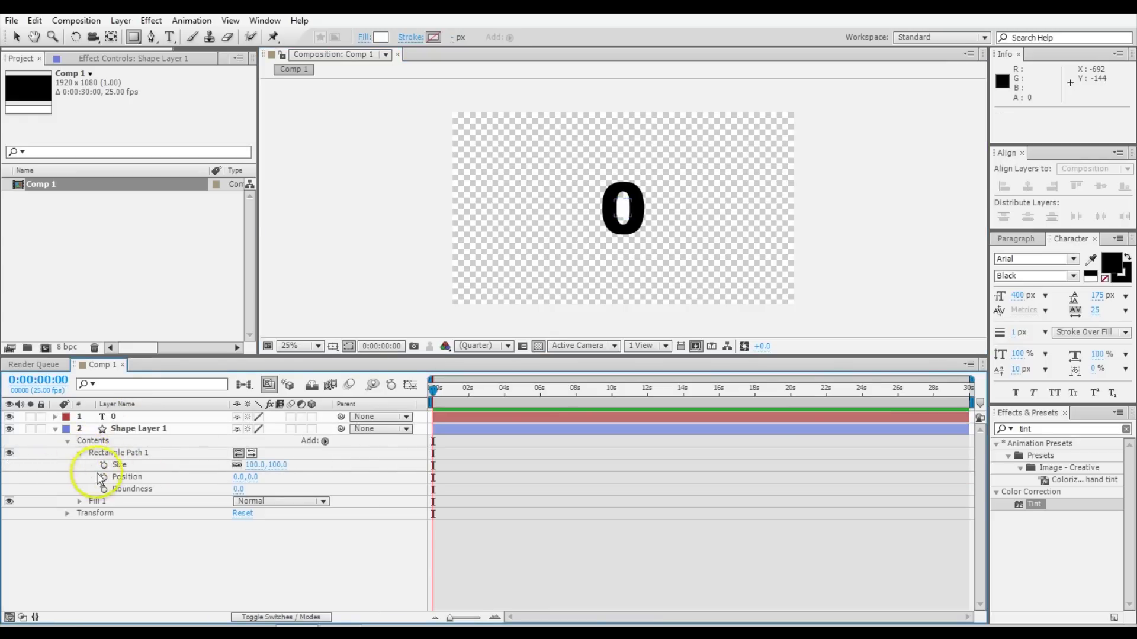
click(252, 466)
drag(252, 468, 253, 468)
click(258, 465)
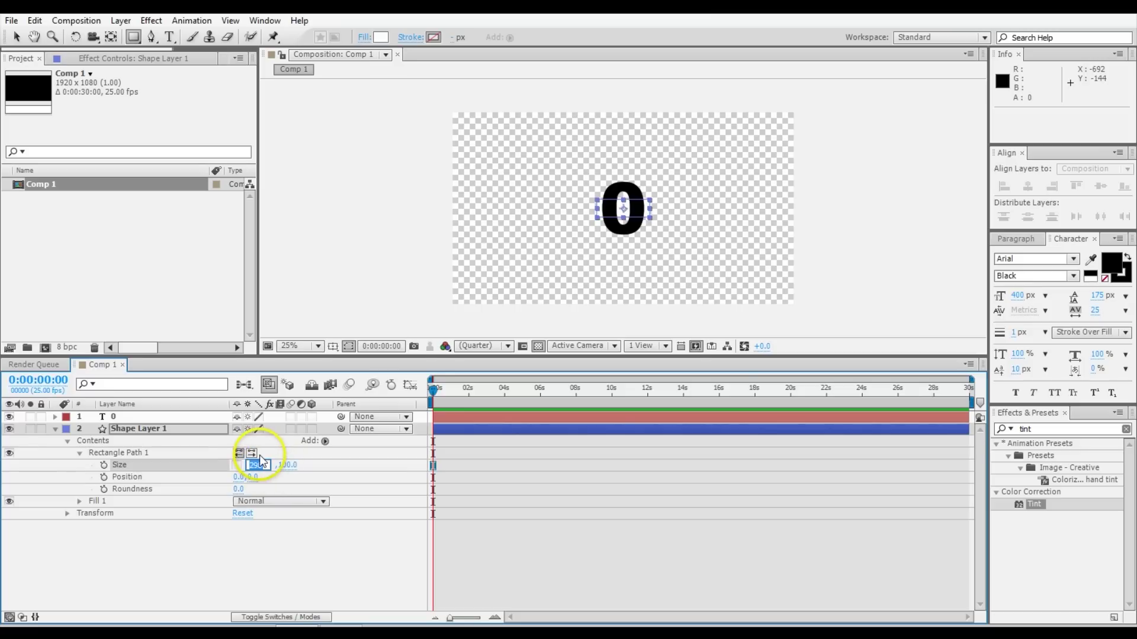
text(300)
key(Tab)
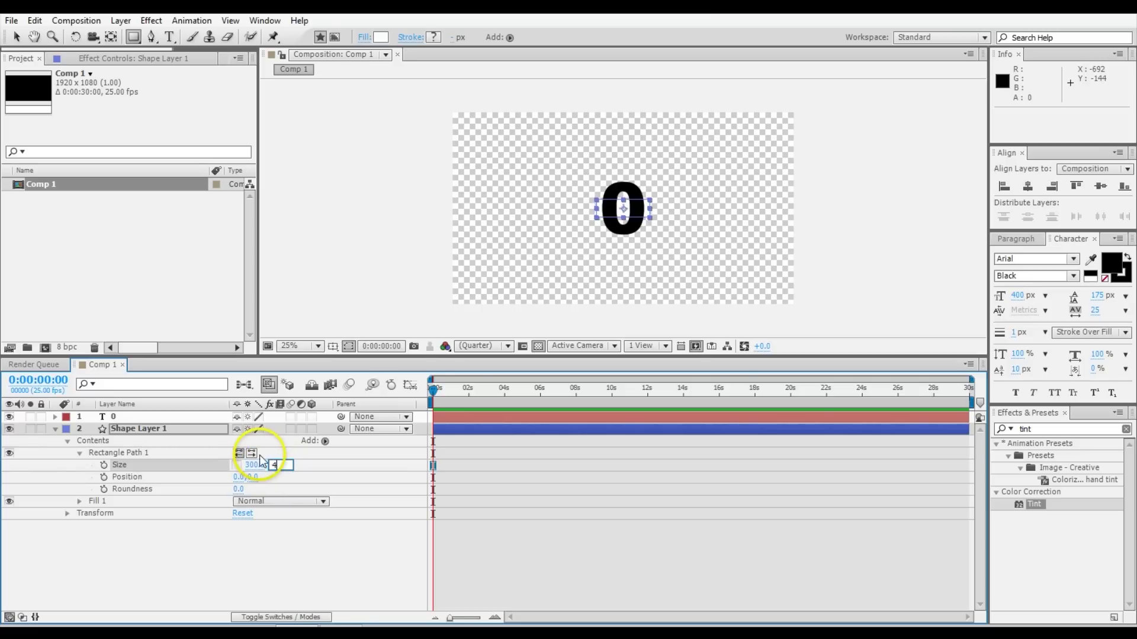
key(Return)
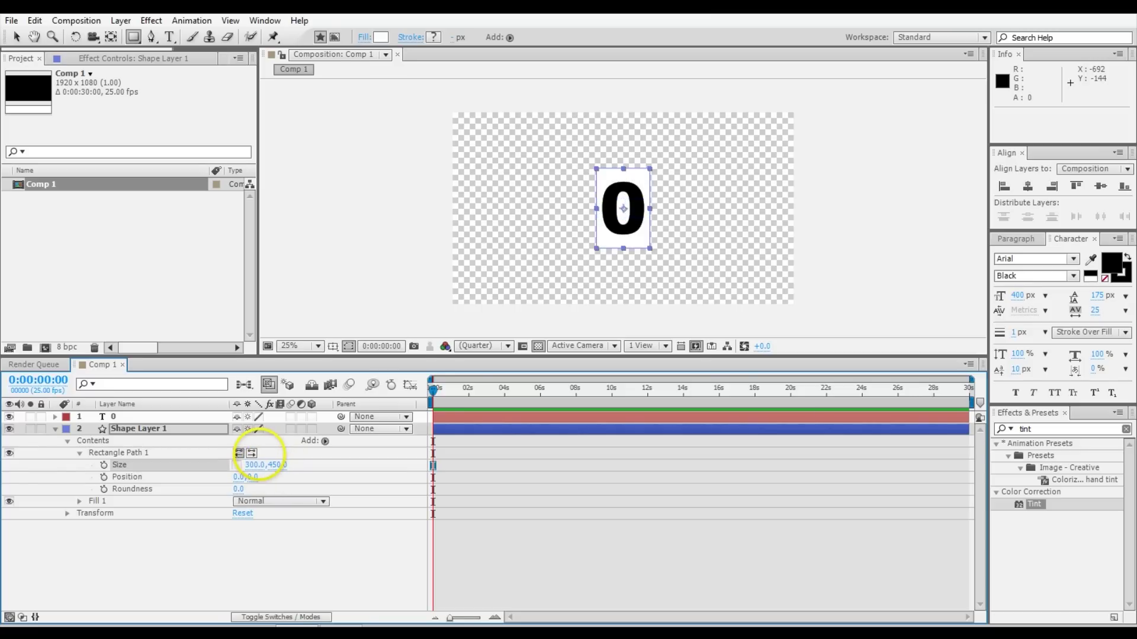
Set the rectangle path's roundness to 25 and turn off the transparency grid.
click(240, 490)
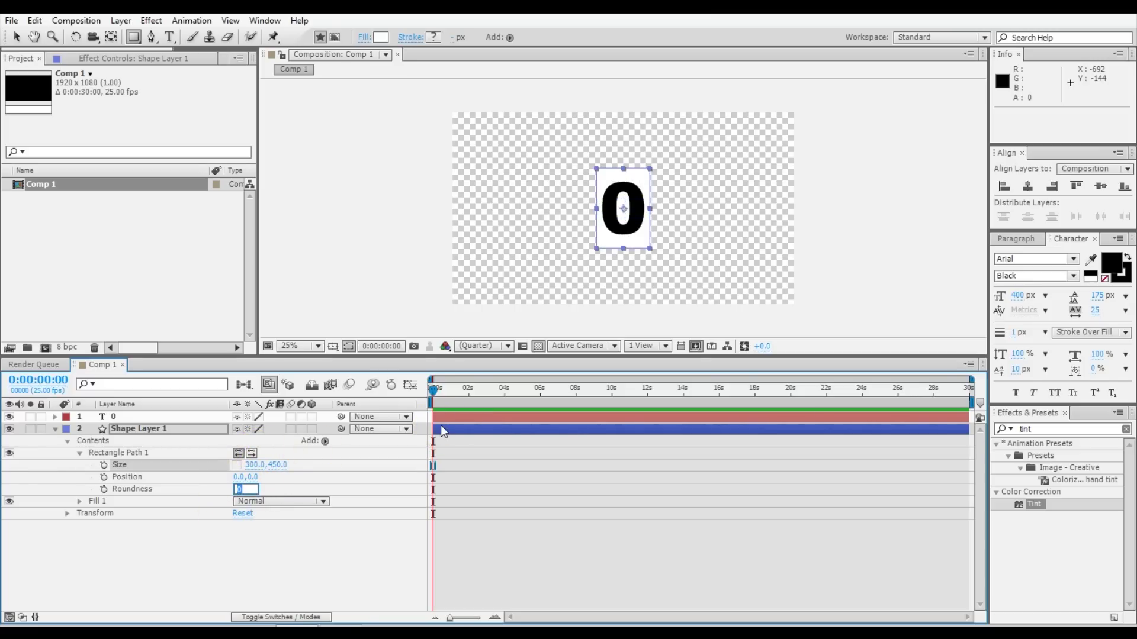
text(25)
key(Return)
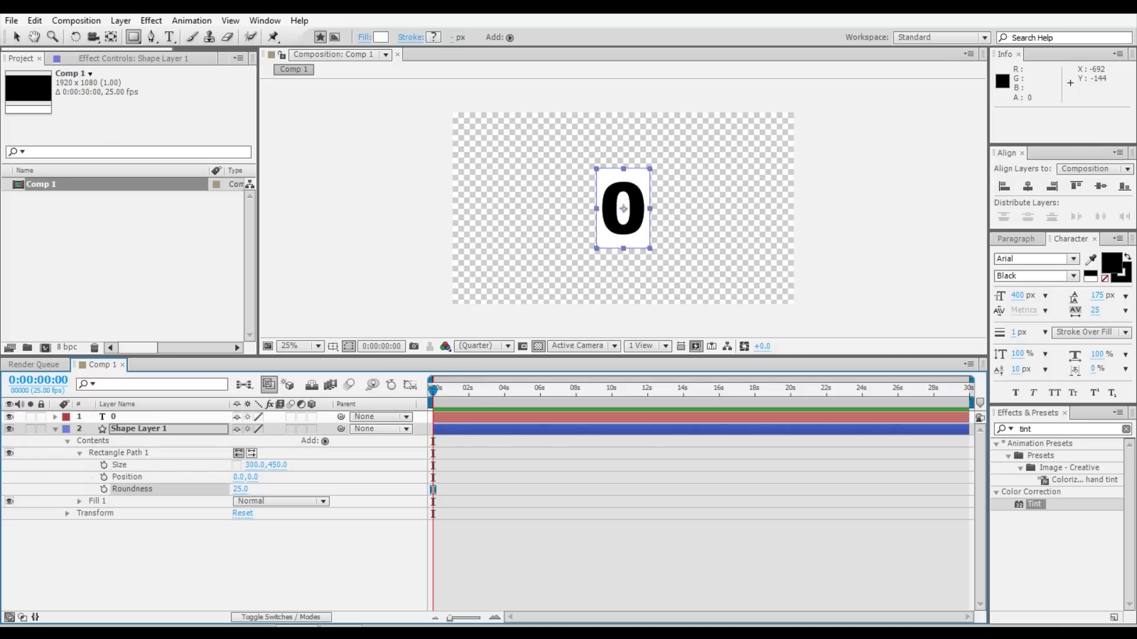
click(292, 542)
click(538, 346)
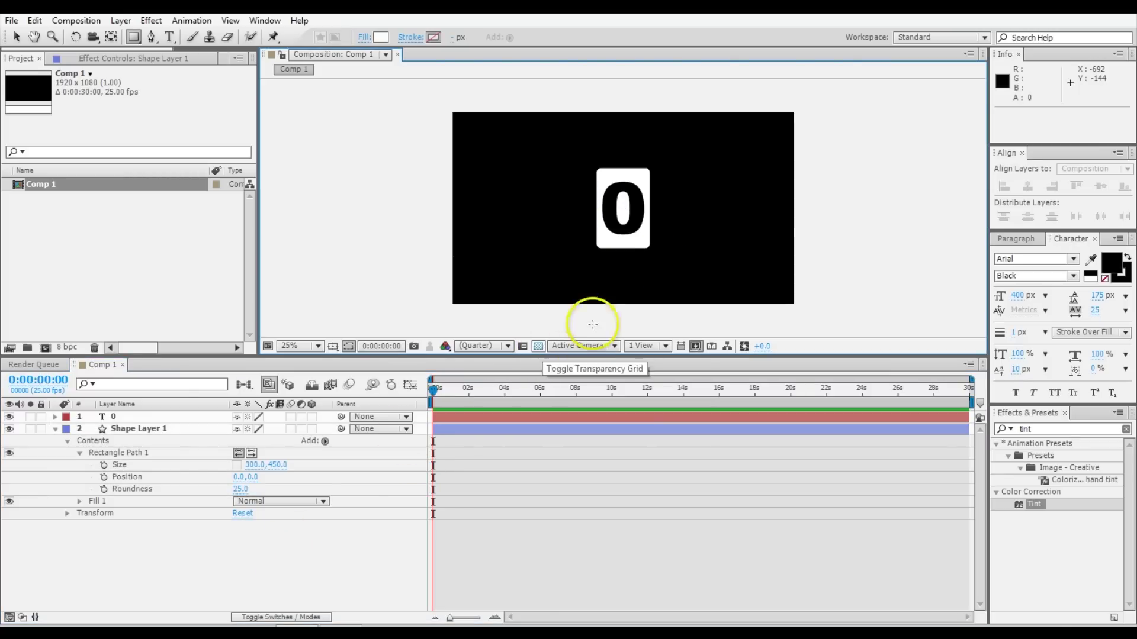
key(v)
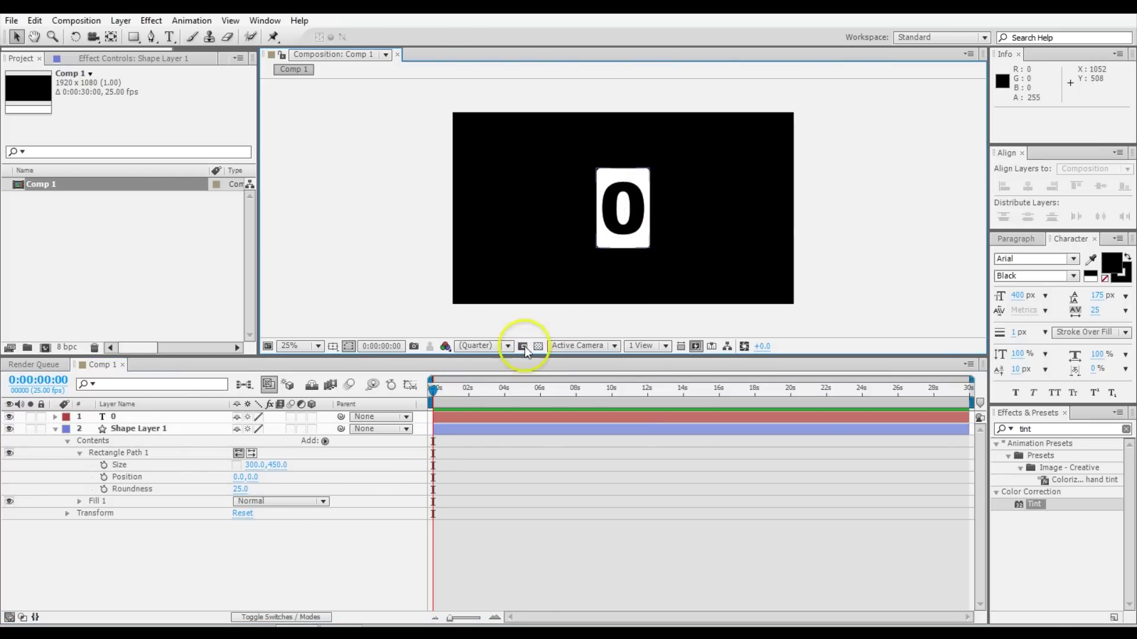
click(56, 428)
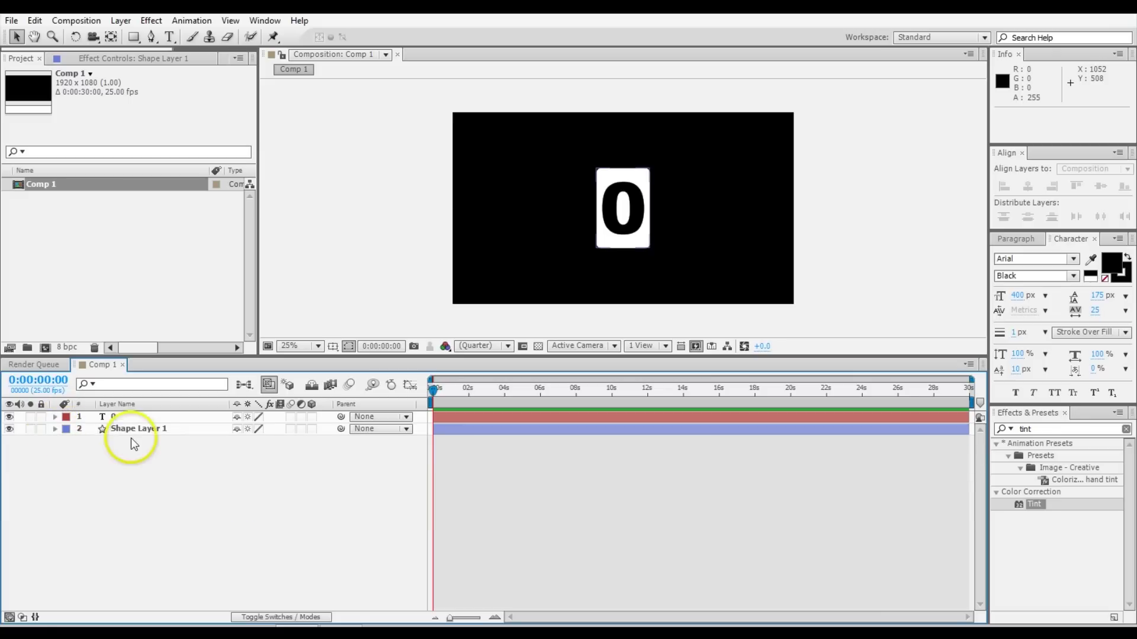
Pre-compose the text and shape layers into a composition named Card 0, moving all attributes into it.
click(145, 430)
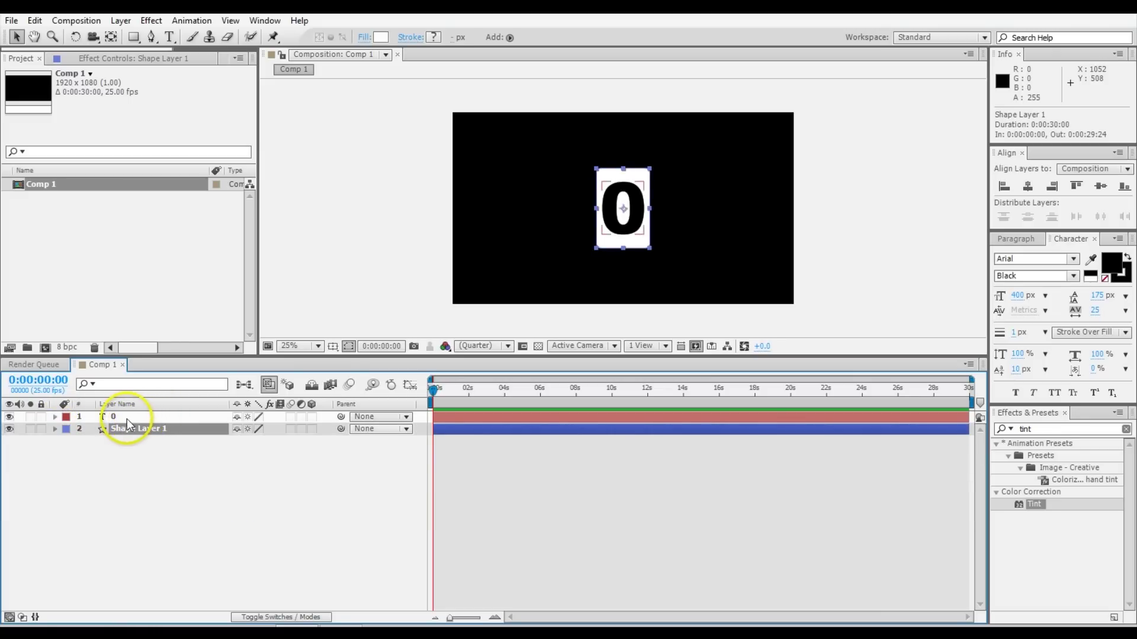
shift+click(127, 418)
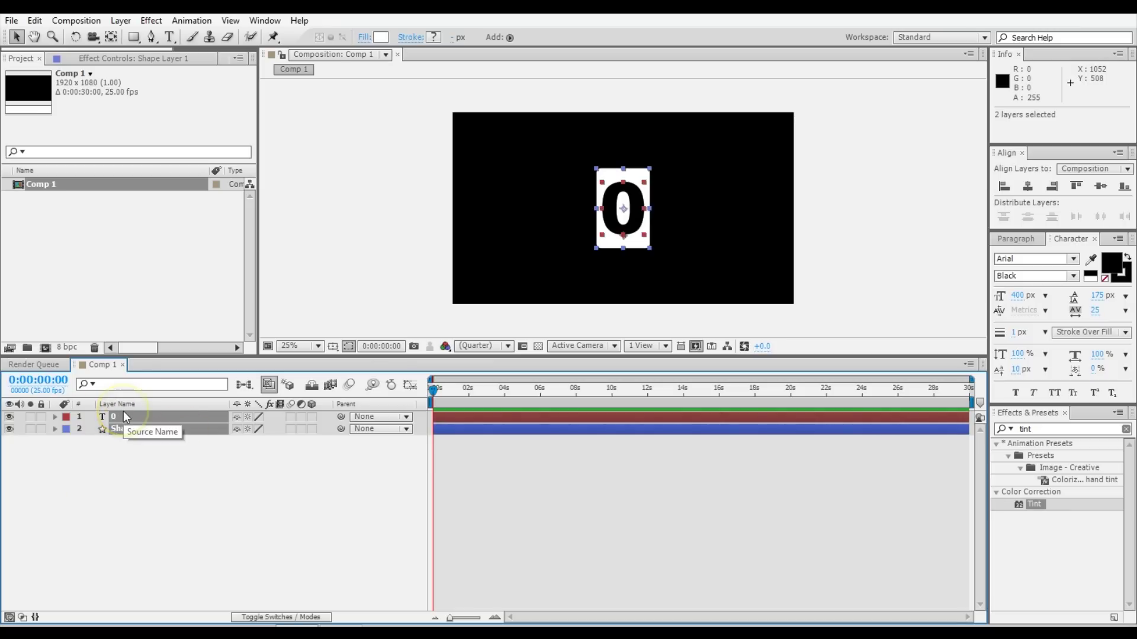
key(ctrl+shift+c)
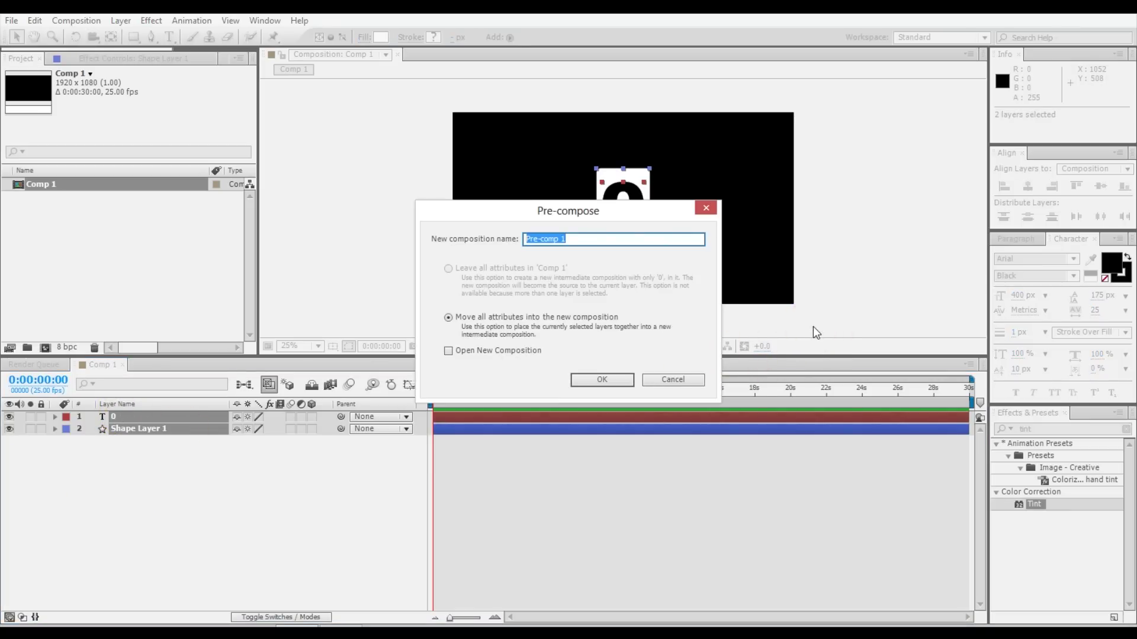
text(Co)
key(Return)
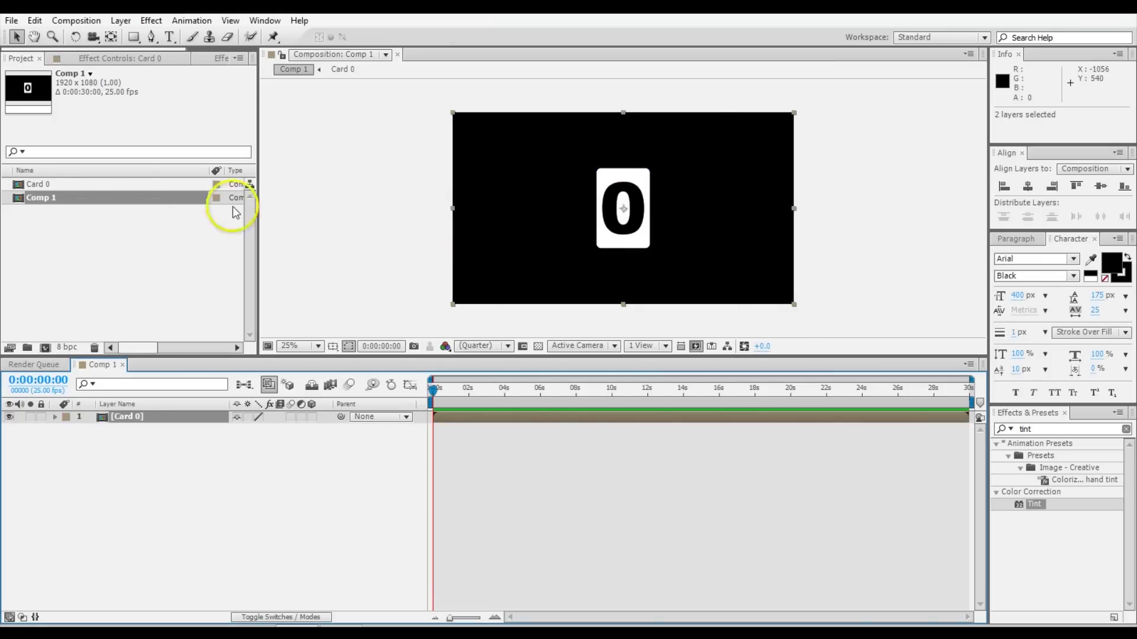
Duplicate the Card 0 composition and rename the copy Card 1.
click(49, 185)
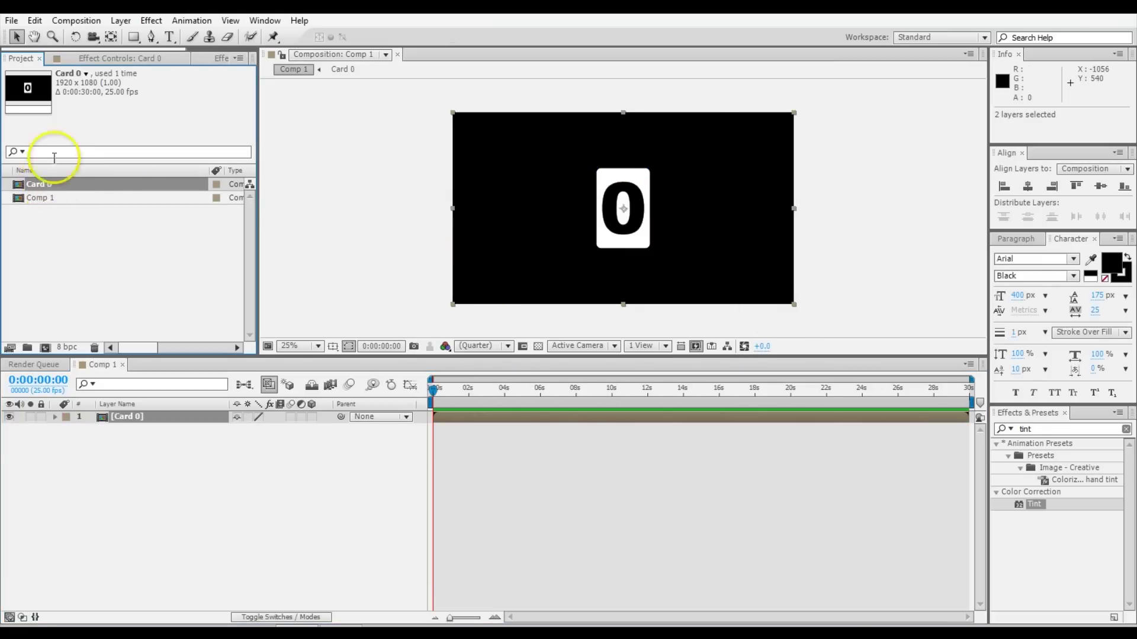
key(ctrl+d)
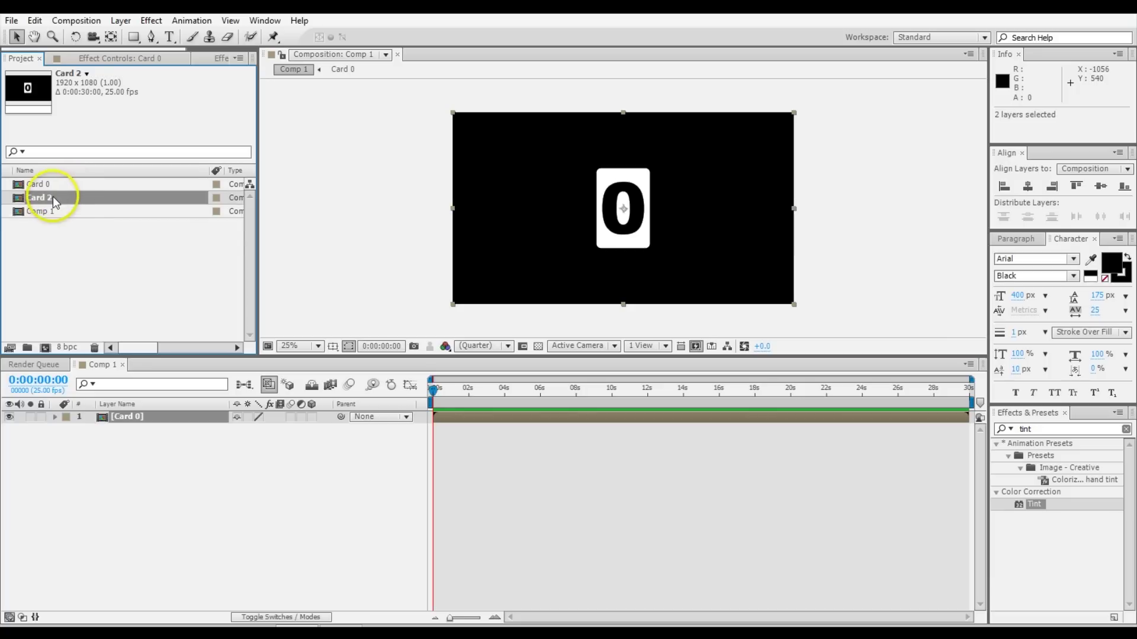
key(Return)
click(52, 196)
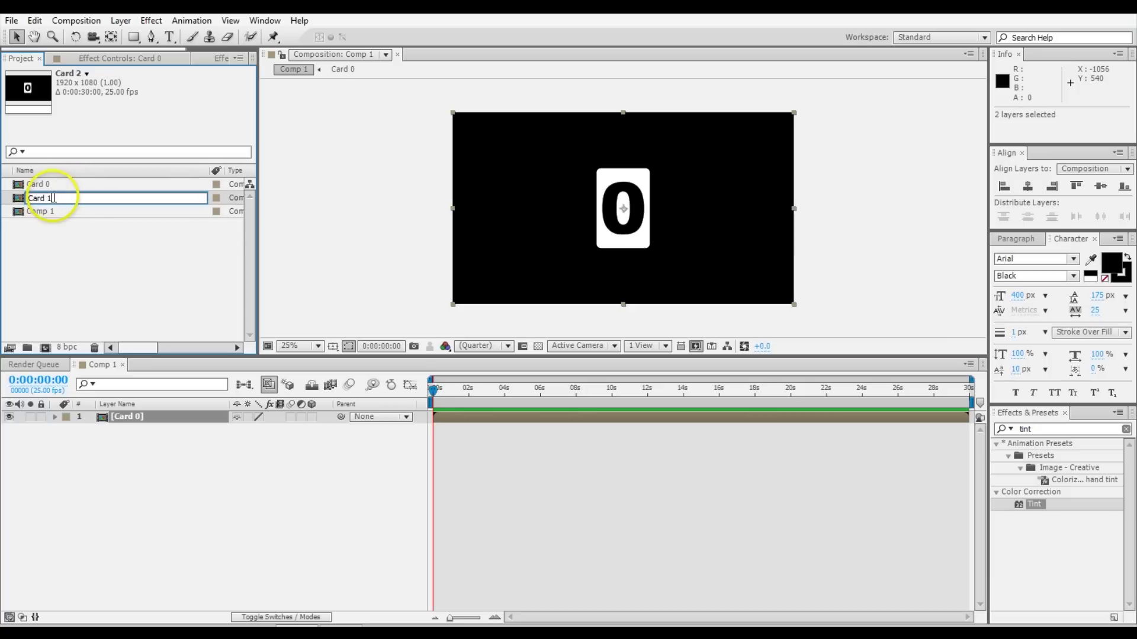
text(1)
key(Return)
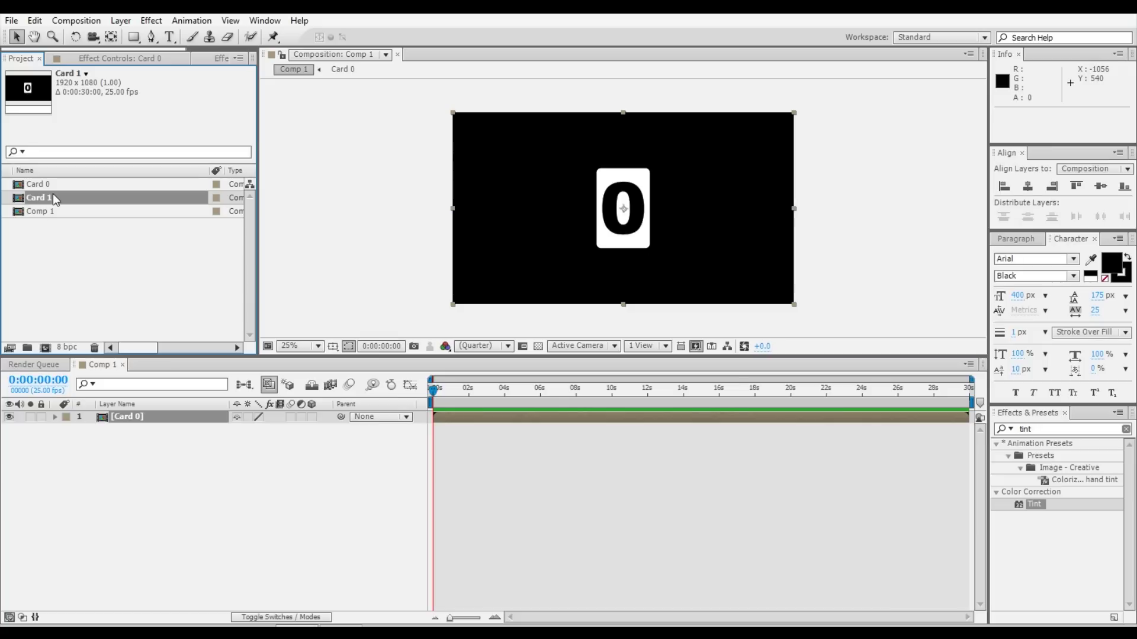
Duplicate the Card 1 composition repeatedly to make Card 2 through Card 9.
key(ctrl+d)
key(ctrl+d)
key(ctrl+d)
key(ctrl+d)
key(ctrl+d)
key(ctrl+d)
key(ctrl+d)
key(ctrl+d)
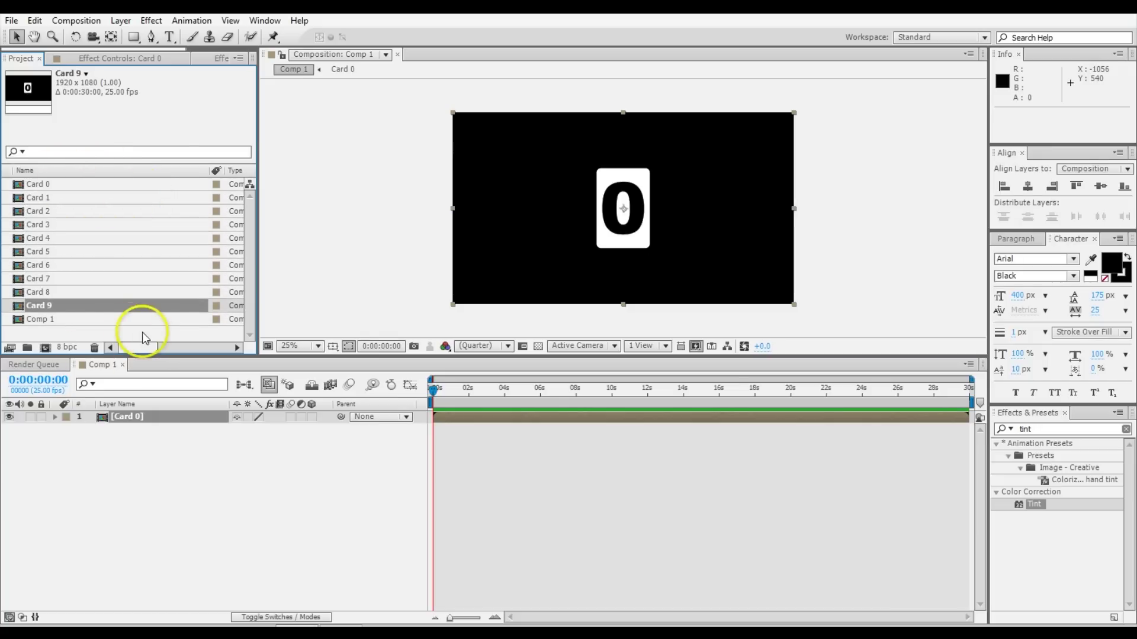
click(138, 436)
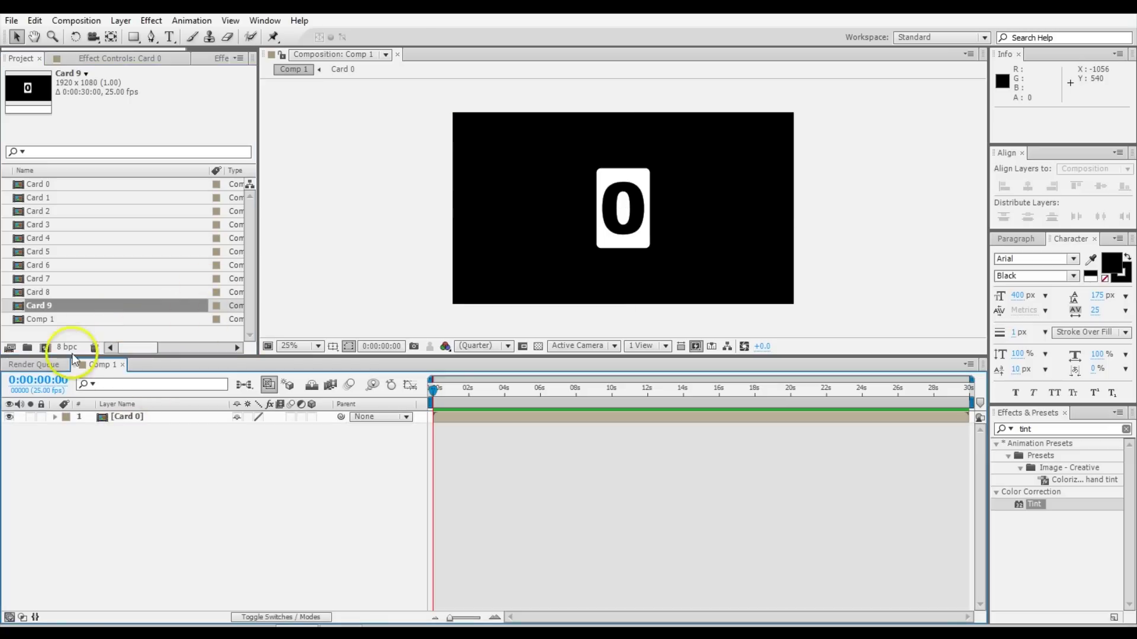
Open the Card 2 composition and change its text layer from 0 to 2.
double_click(43, 211)
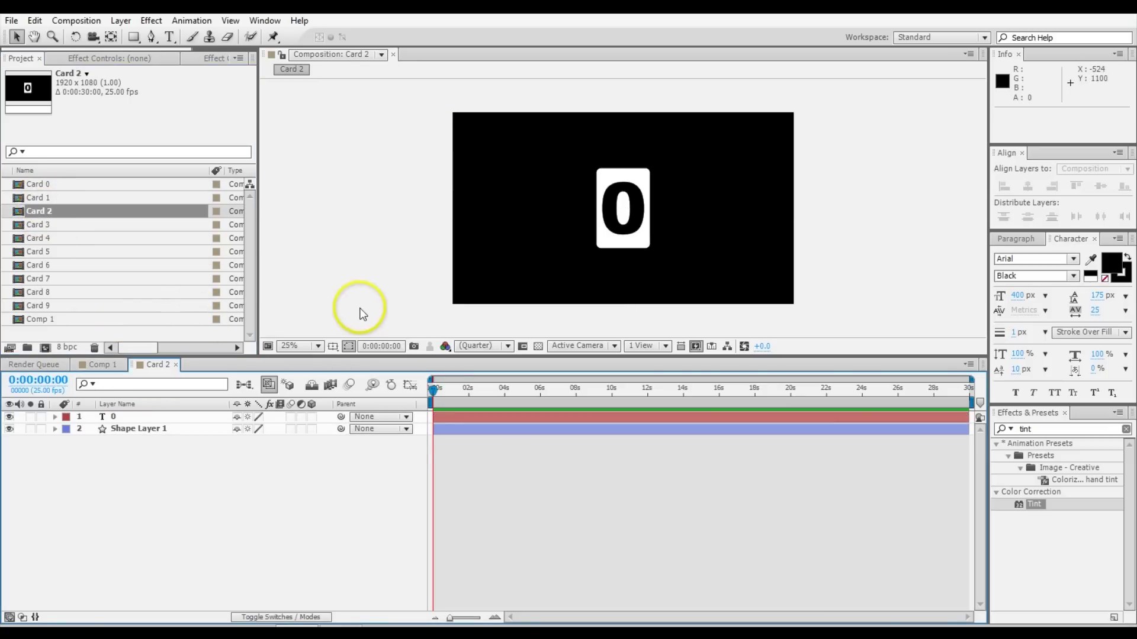
double_click(617, 416)
text(2)
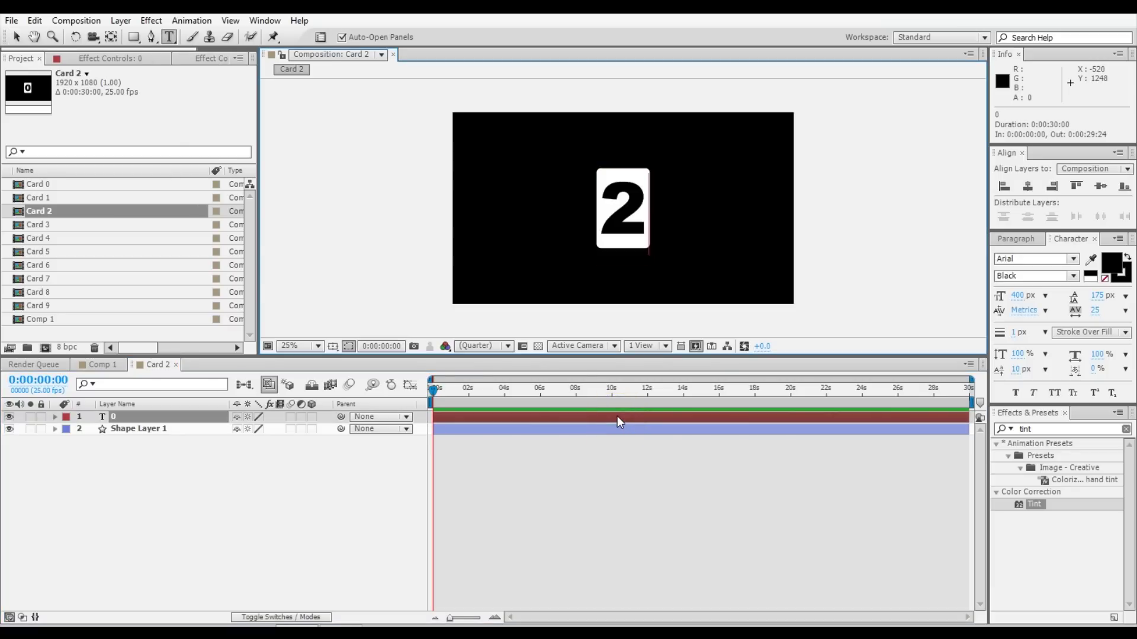
key(KP_Enter)
key(v)
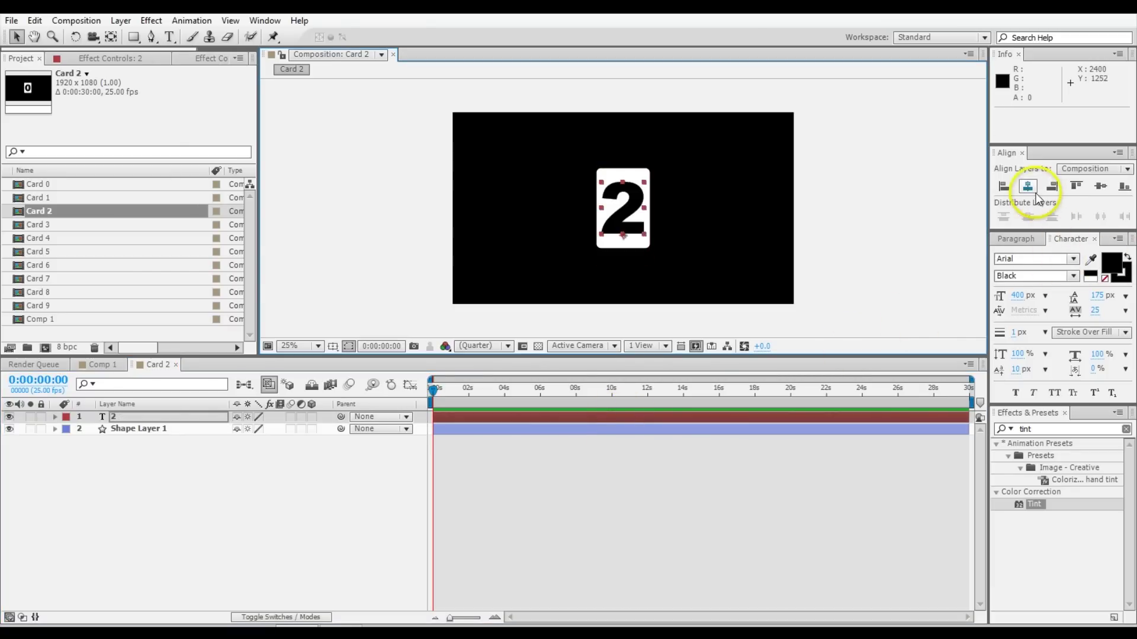
Centre the digit vertically in Card 2 and give the remaining card compositions their matching centred digits.
click(1101, 186)
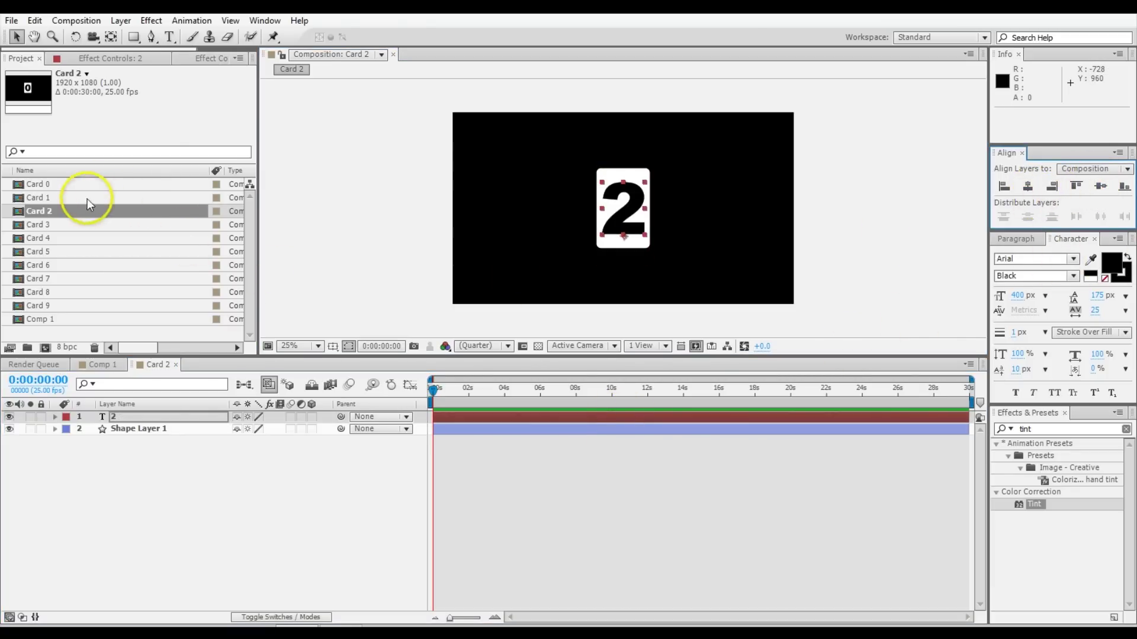
double_click(53, 197)
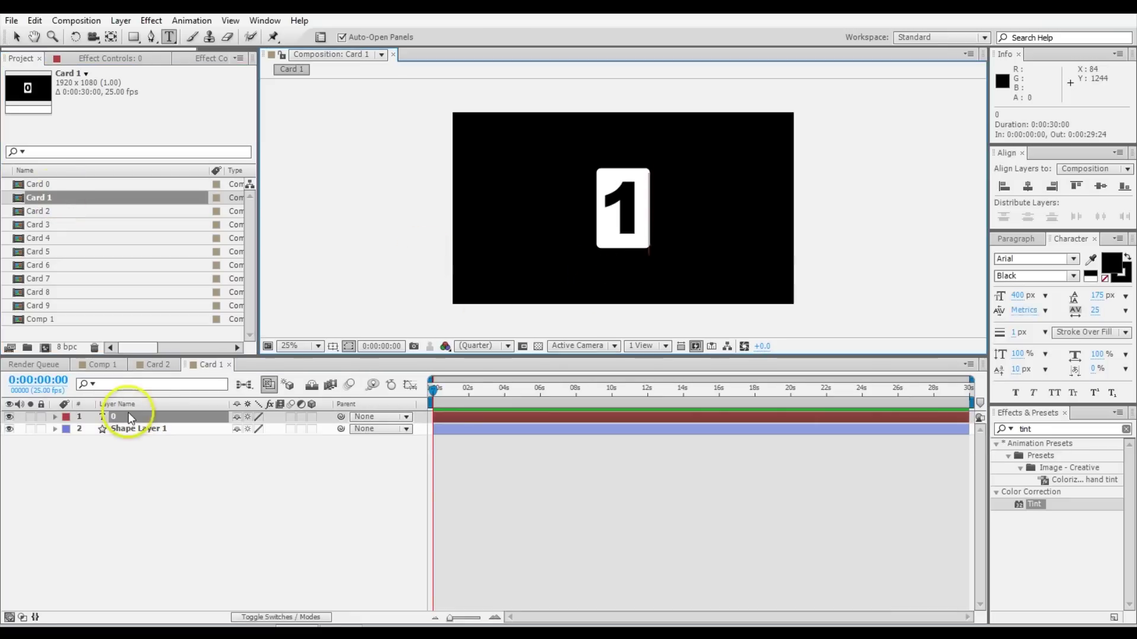
click(1052, 185)
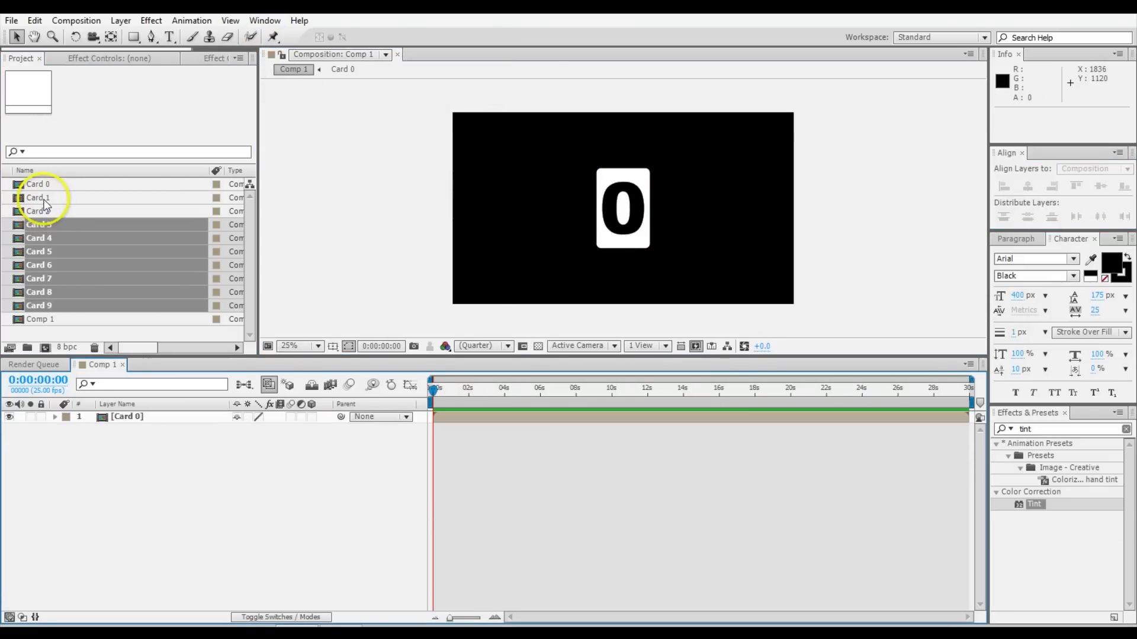
Add Card 1 to Card 9 to Comp 1 above Card 0, and place a duplicate of the Card 0 layer on top of the stack.
shift+click(48, 197)
drag(48, 196, 127, 533)
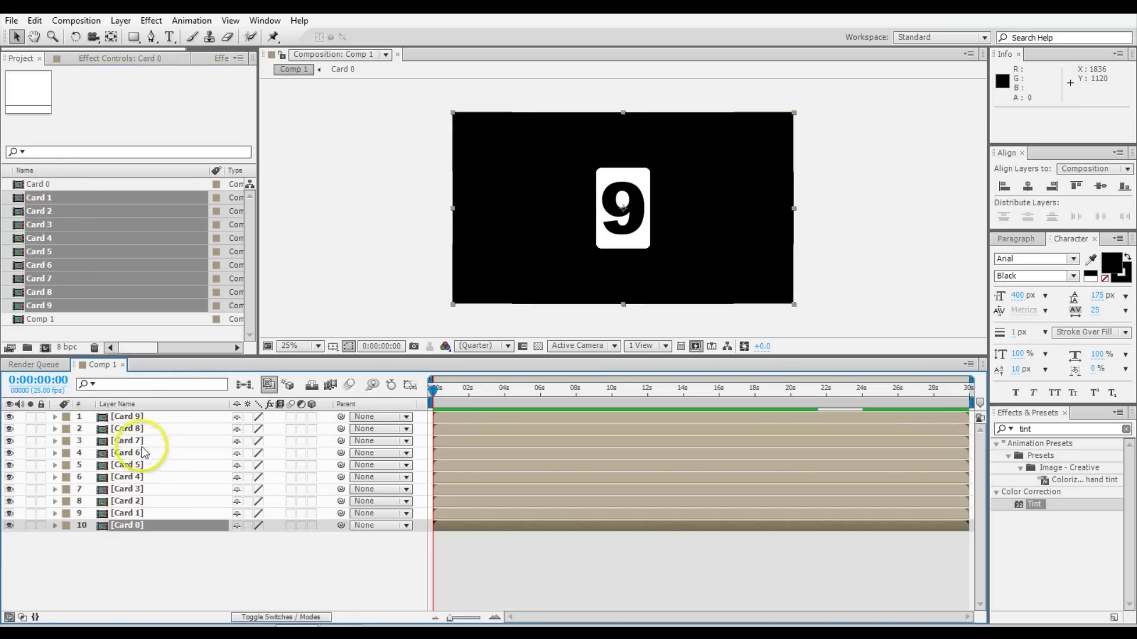
click(151, 525)
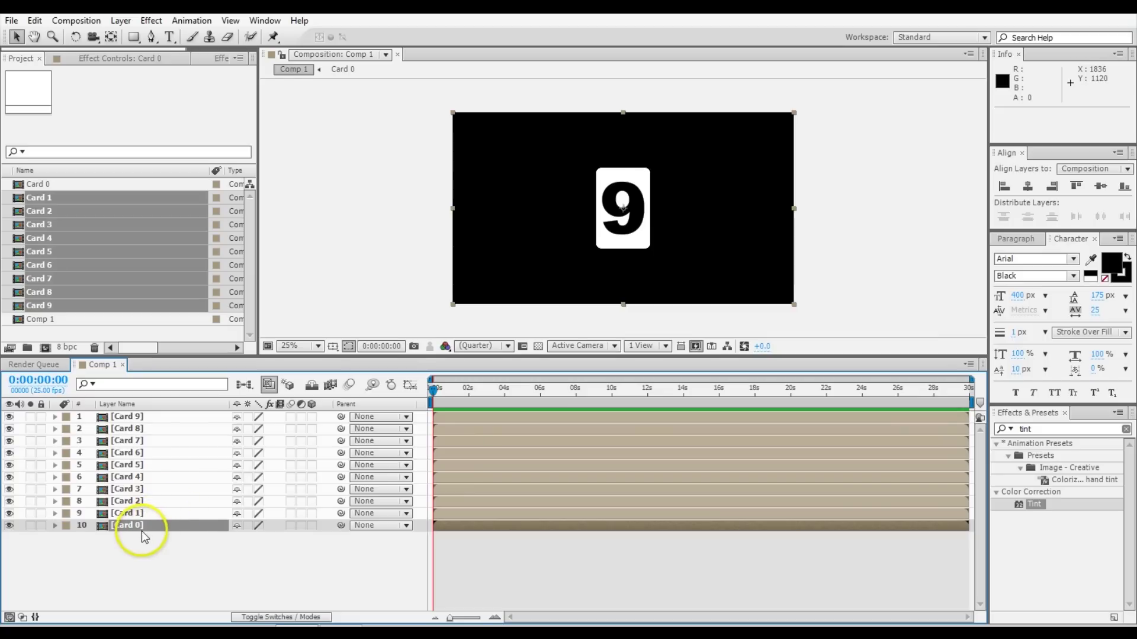
key(ctrl+d)
drag(141, 530, 126, 418)
click(142, 563)
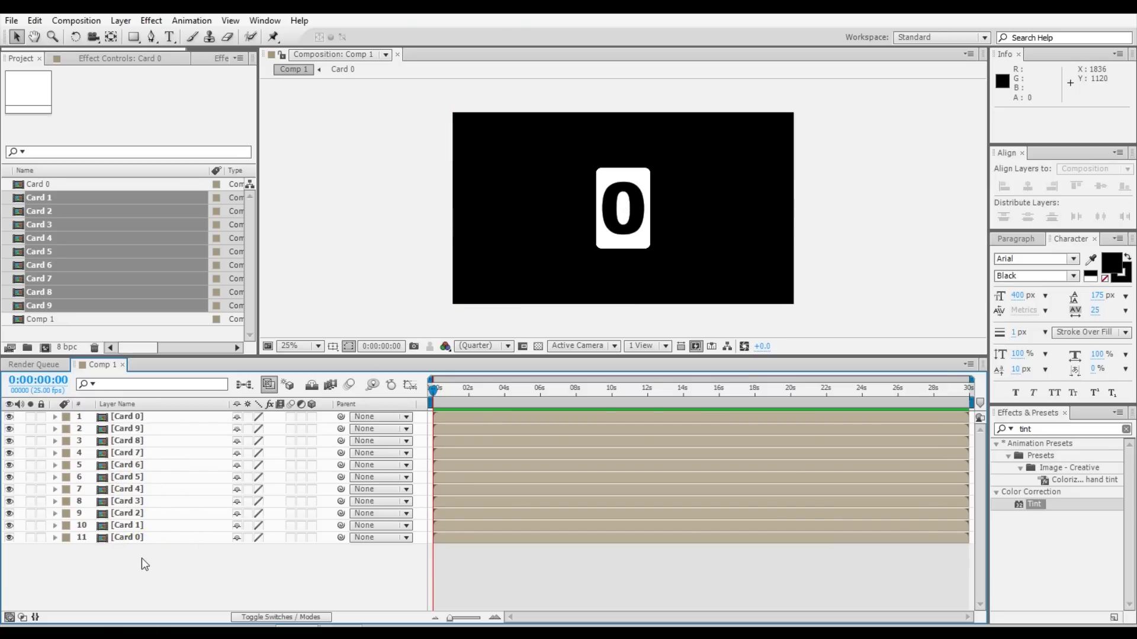
Apply the Tint effect to the topmost Card 0 layer in Comp 1.
drag(1048, 488, 127, 422)
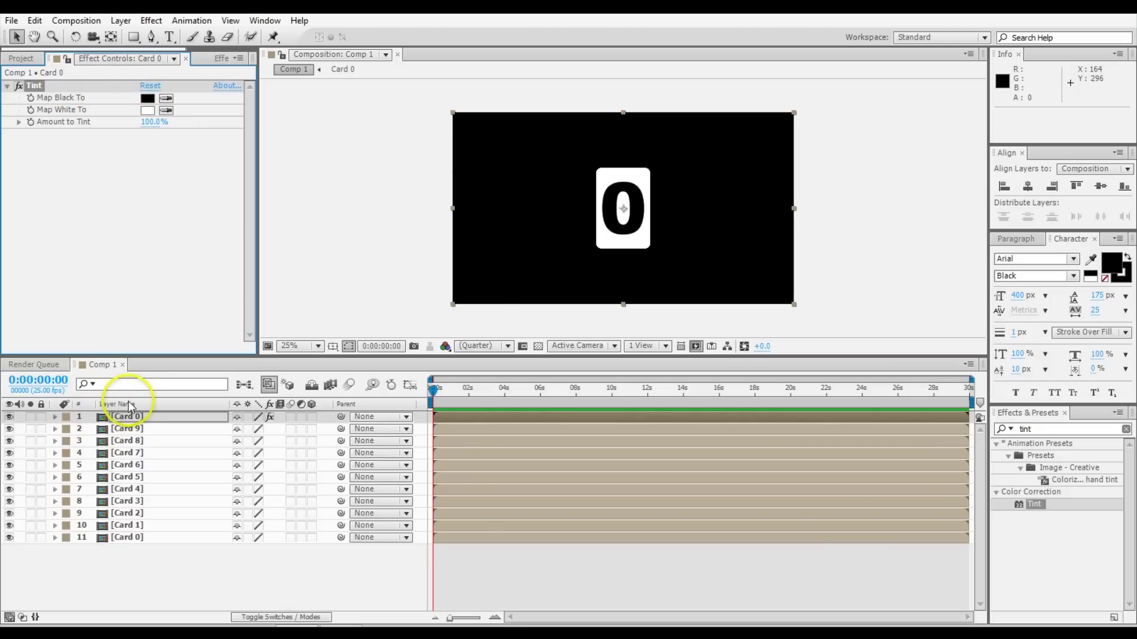
click(152, 571)
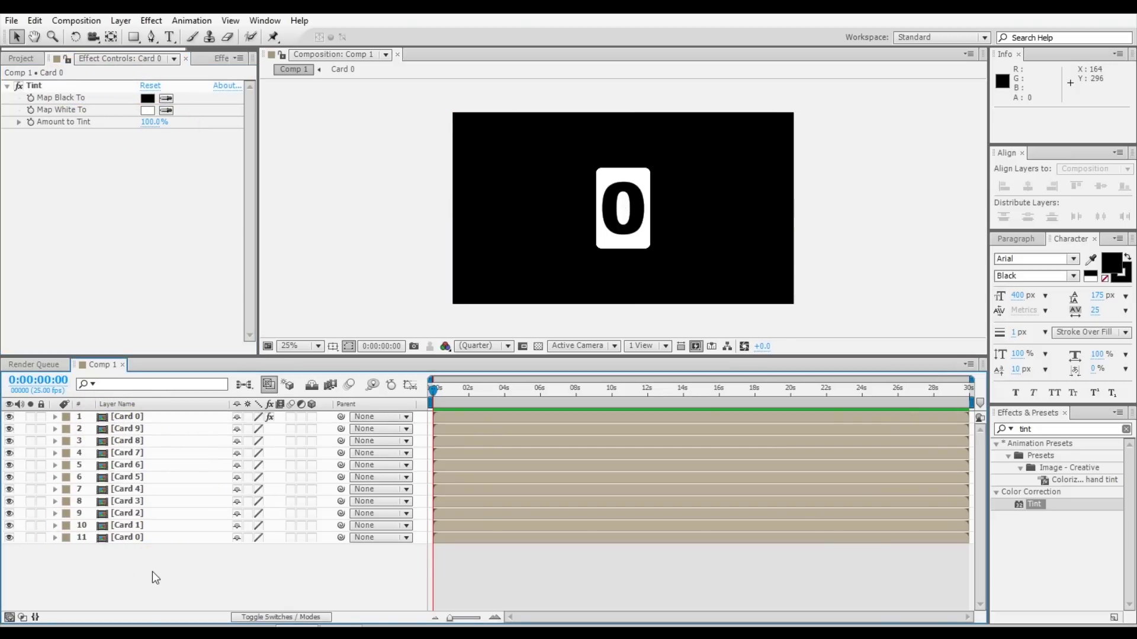
Create an adjustment layer in Comp 1 and name it Control.
right_click(138, 577)
click(187, 426)
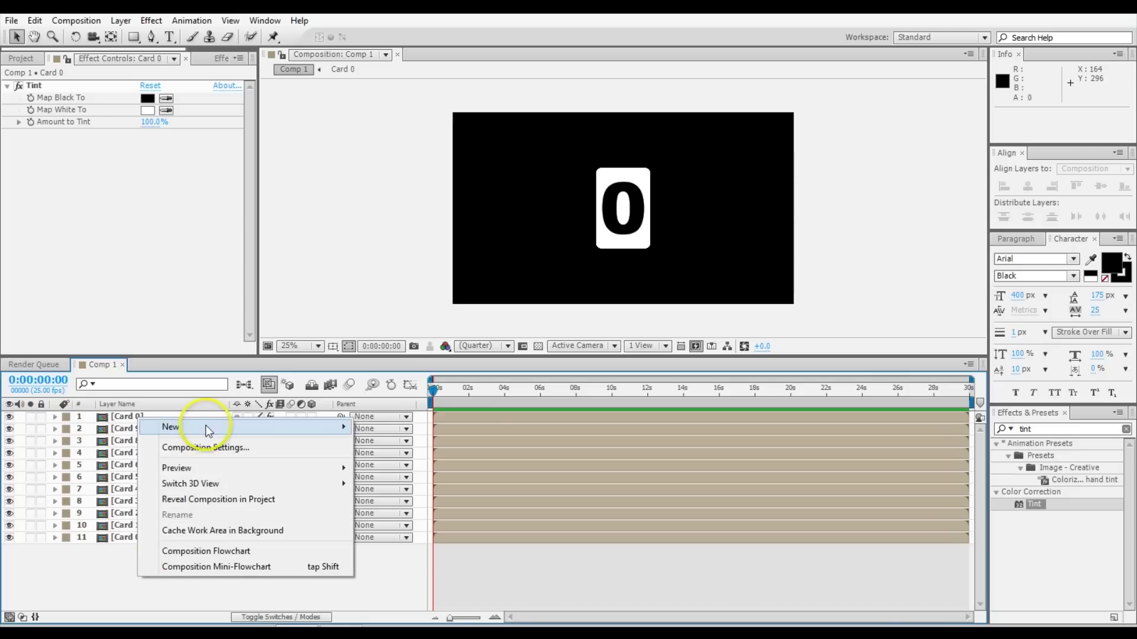
click(435, 540)
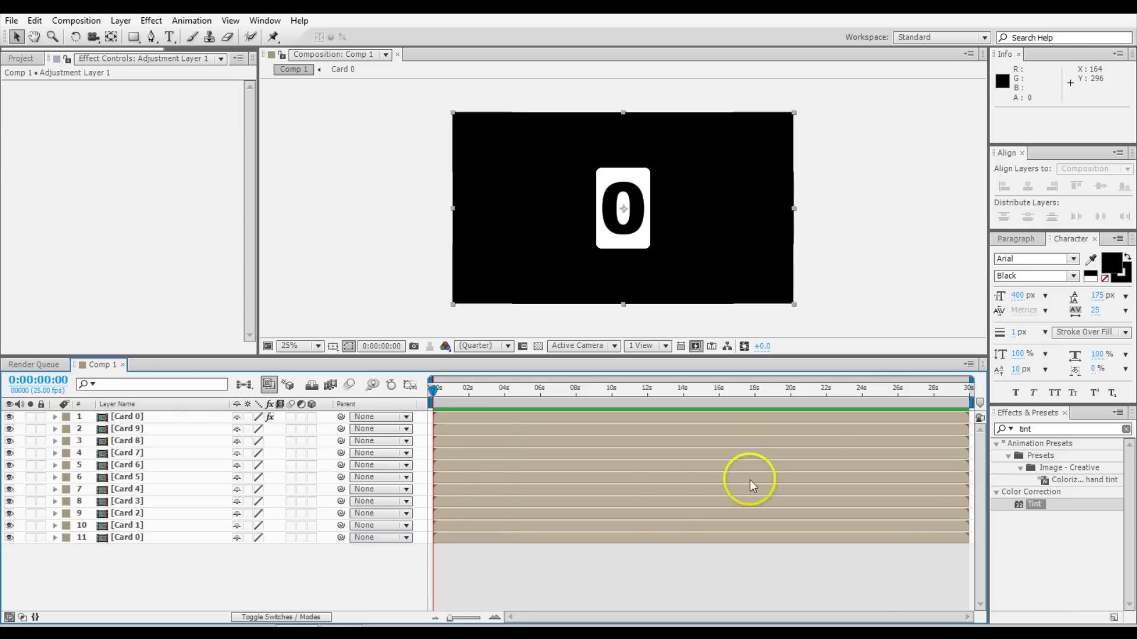
key(Return)
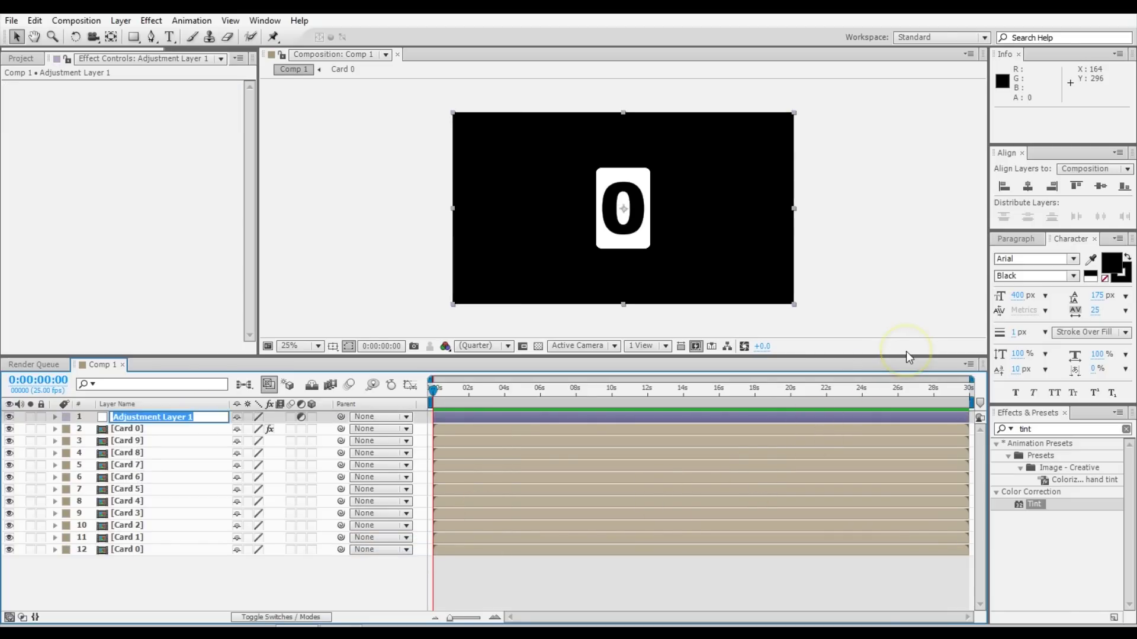
text(Control)
key(Return)
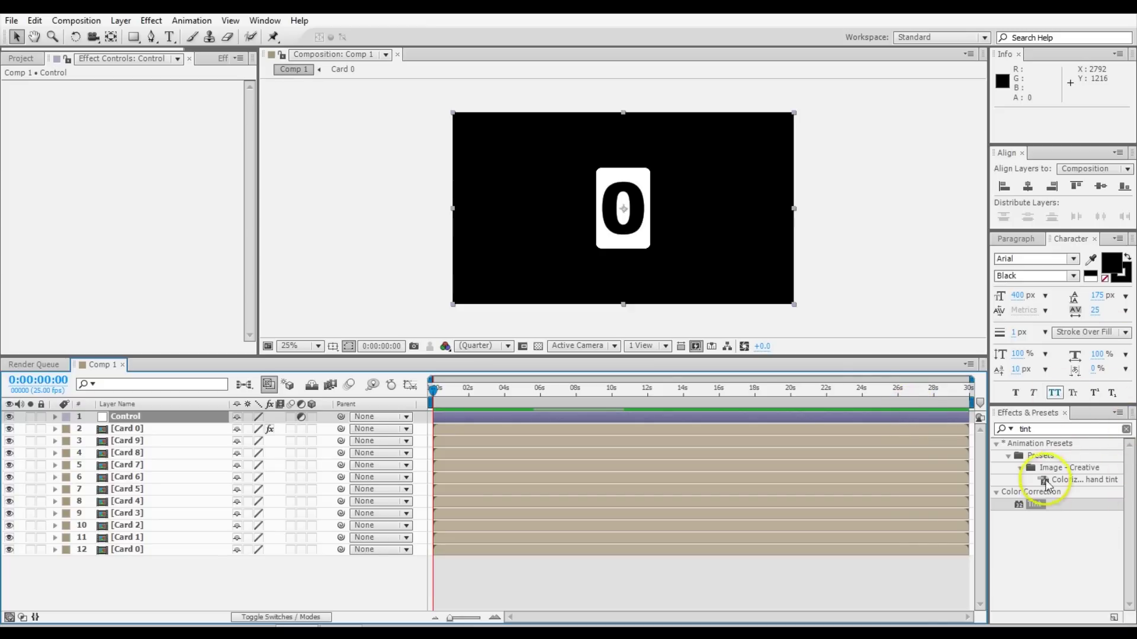
Apply the Tint effect to the Control layer and turn off the layer's visibility.
drag(1043, 508, 488, 414)
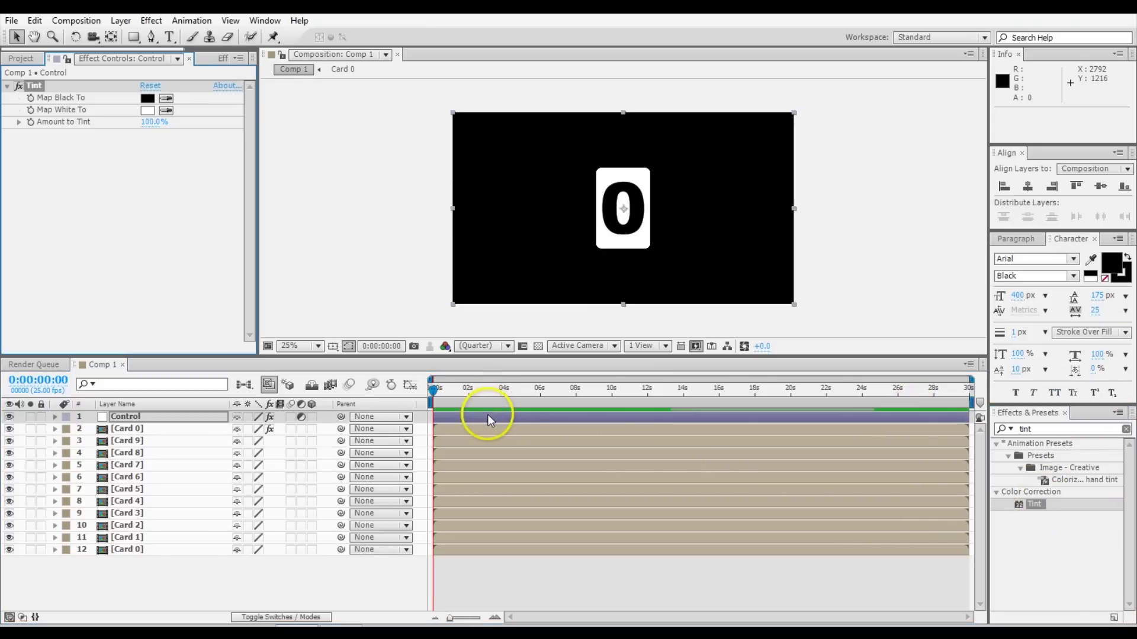
click(9, 417)
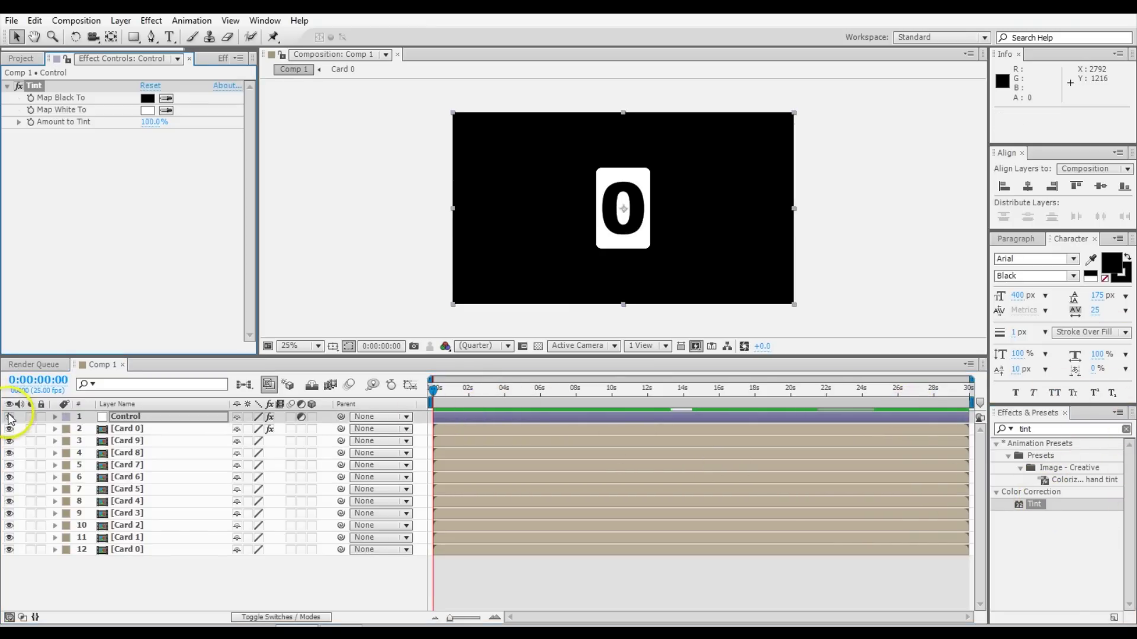
Add expressions to the Map Black To and Map White To properties of the topmost Card 0 layer's Tint effect.
click(138, 429)
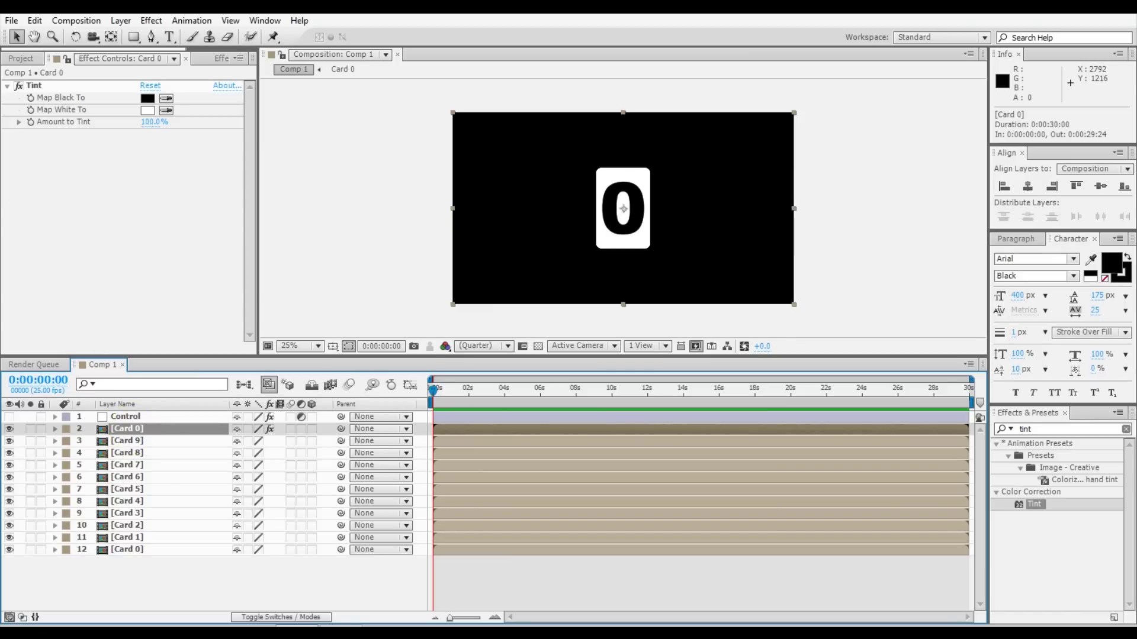
alt+click(30, 97)
alt+click(30, 110)
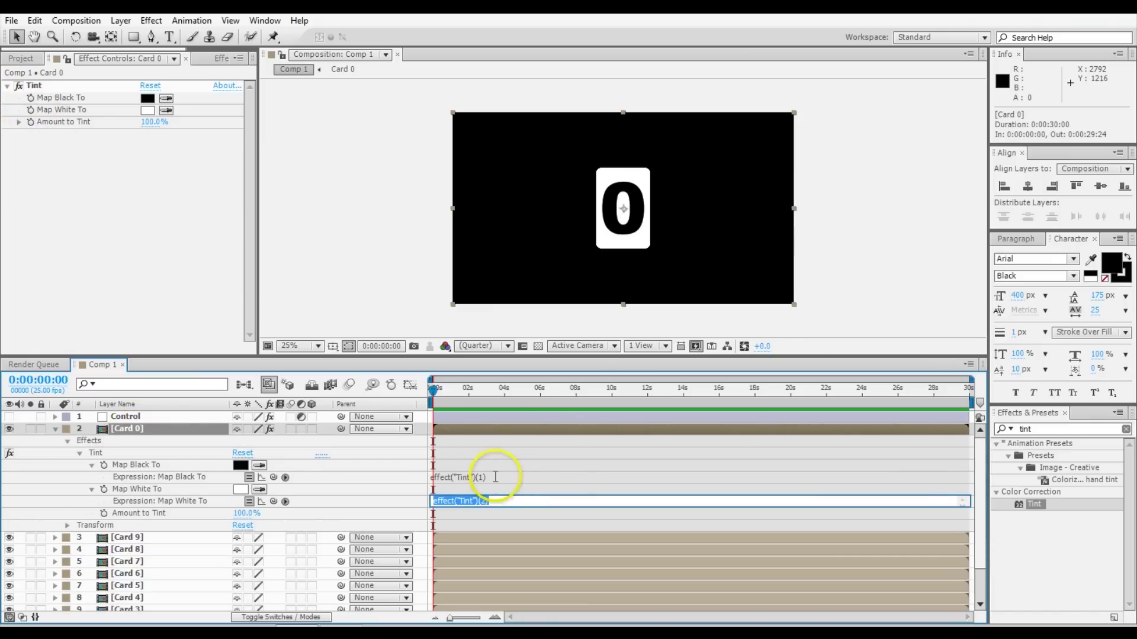
Rename the Tint effect on the Control layer to Top Tint.
click(155, 418)
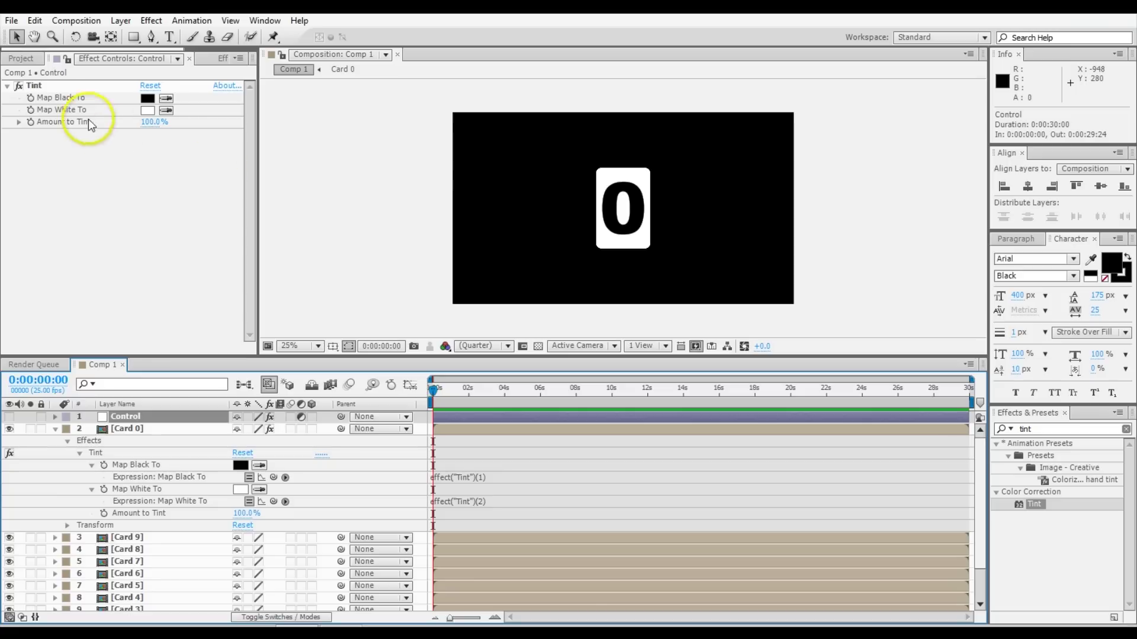
click(33, 85)
key(Return)
key(Return)
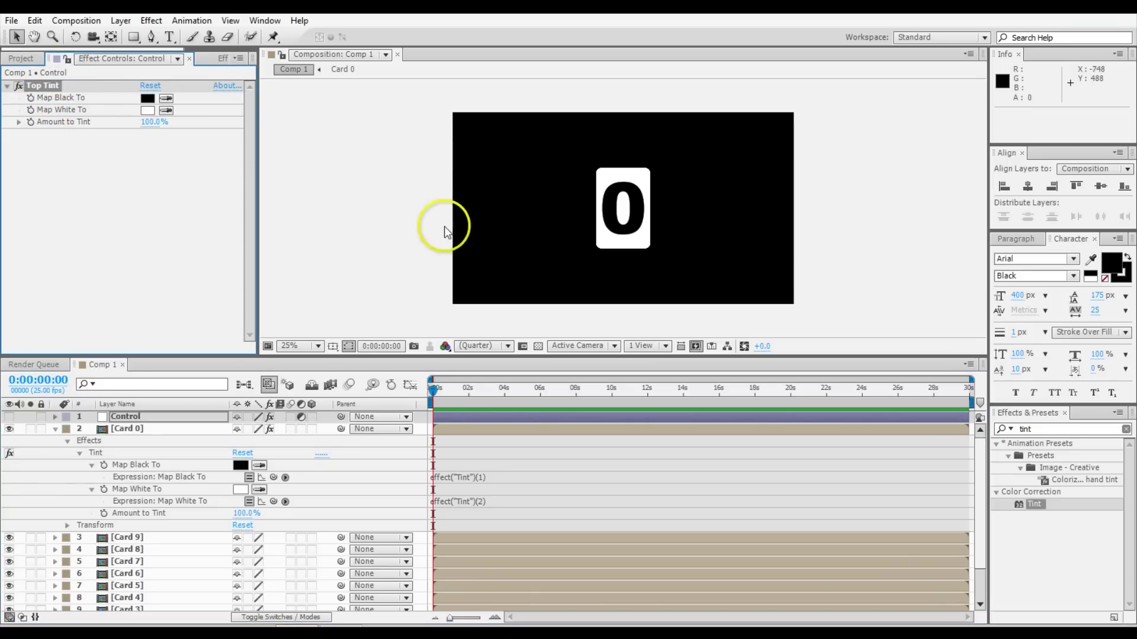
Lock the effect controls to the Control layer and link Card 0's Map Black To and Map White To expressions to the matching Top Tint colours.
click(122, 416)
click(67, 60)
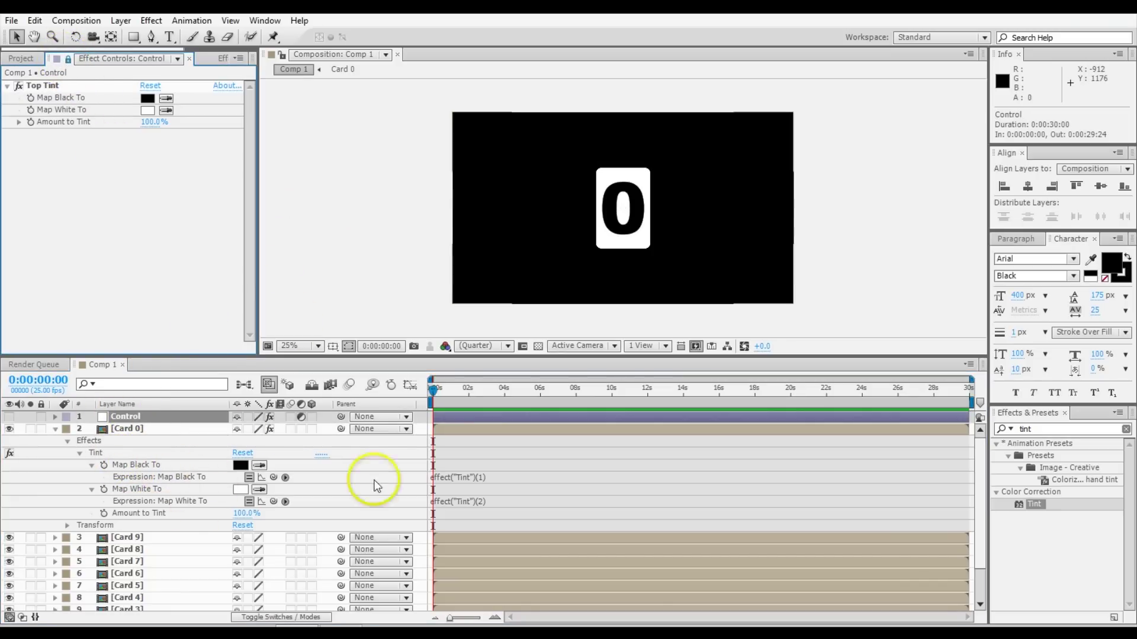
drag(274, 477, 76, 98)
drag(278, 499, 95, 111)
click(99, 184)
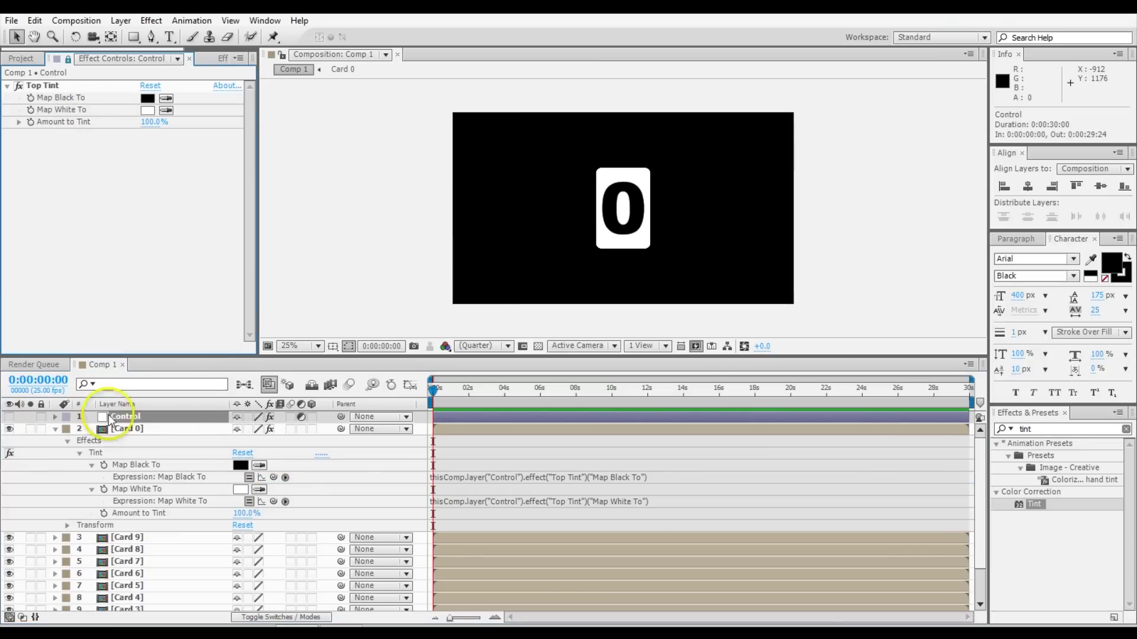
Copy the linked Tint effect from the topmost Card 0 layer to all card layers below it.
click(98, 453)
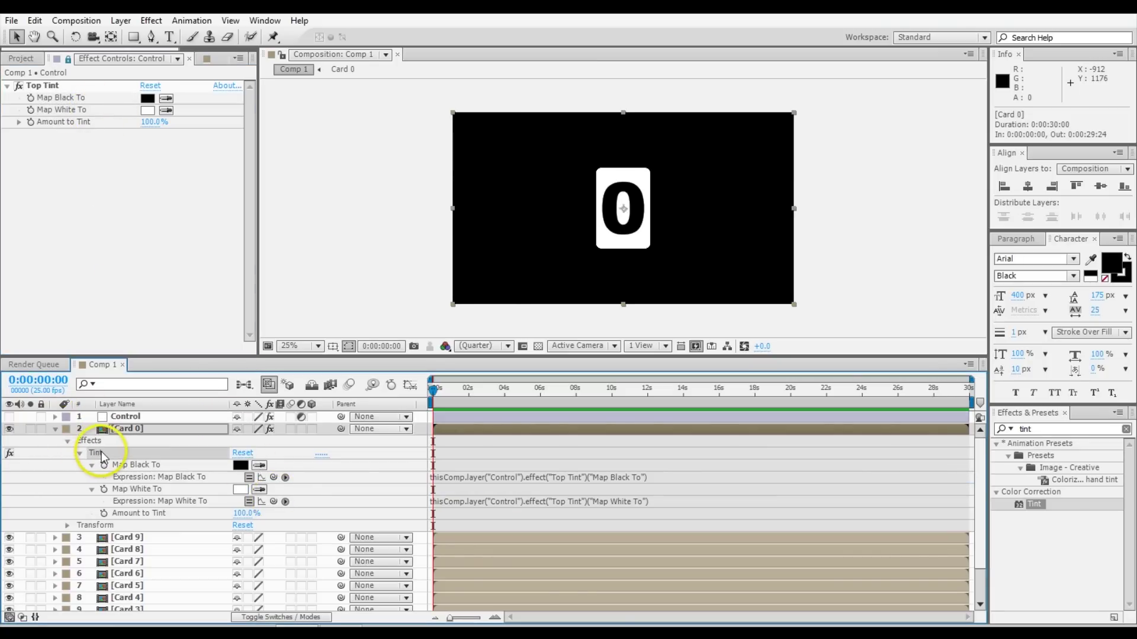
click(57, 430)
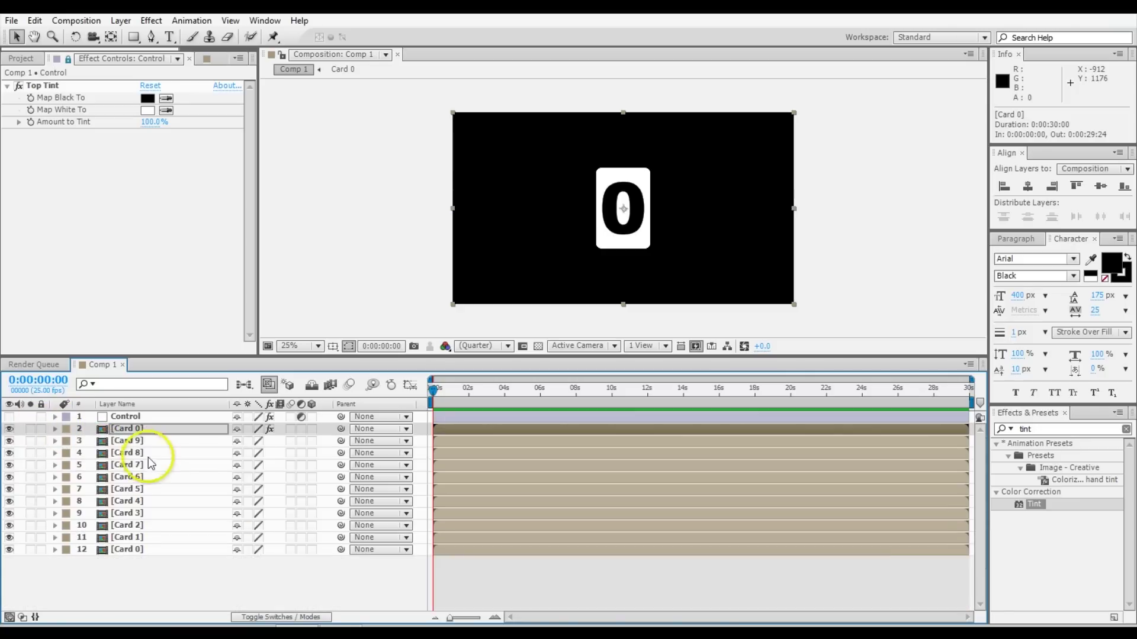
click(141, 446)
shift+click(152, 549)
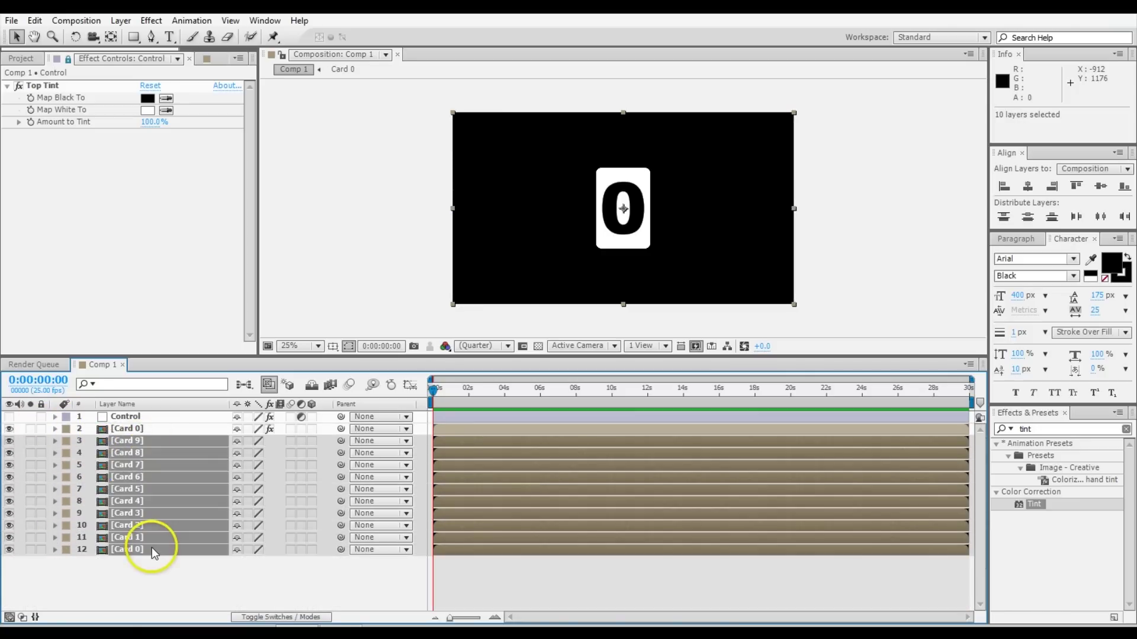
key(ctrl+v)
click(152, 561)
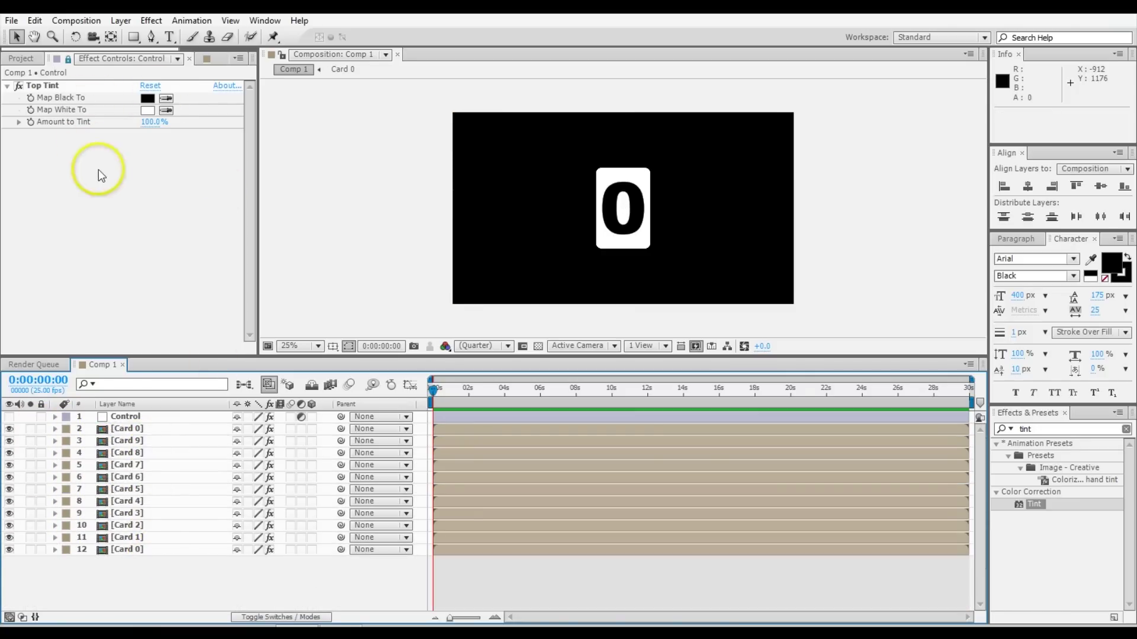
Set the Control layer's Top Tint to map black to dark grey and white to light blue.
click(118, 417)
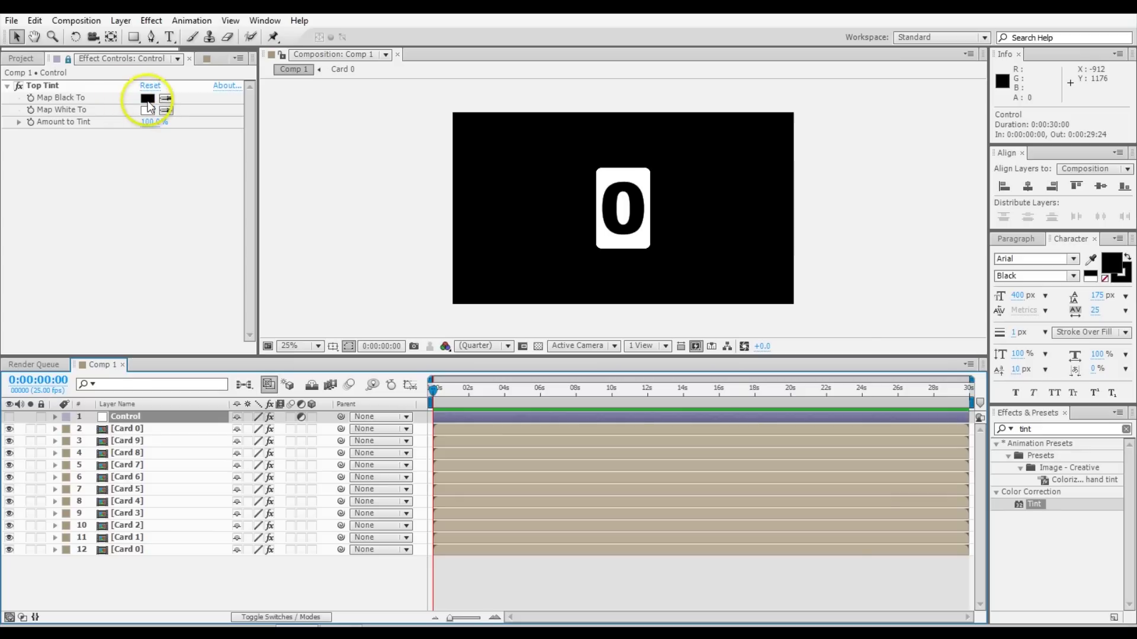
click(147, 99)
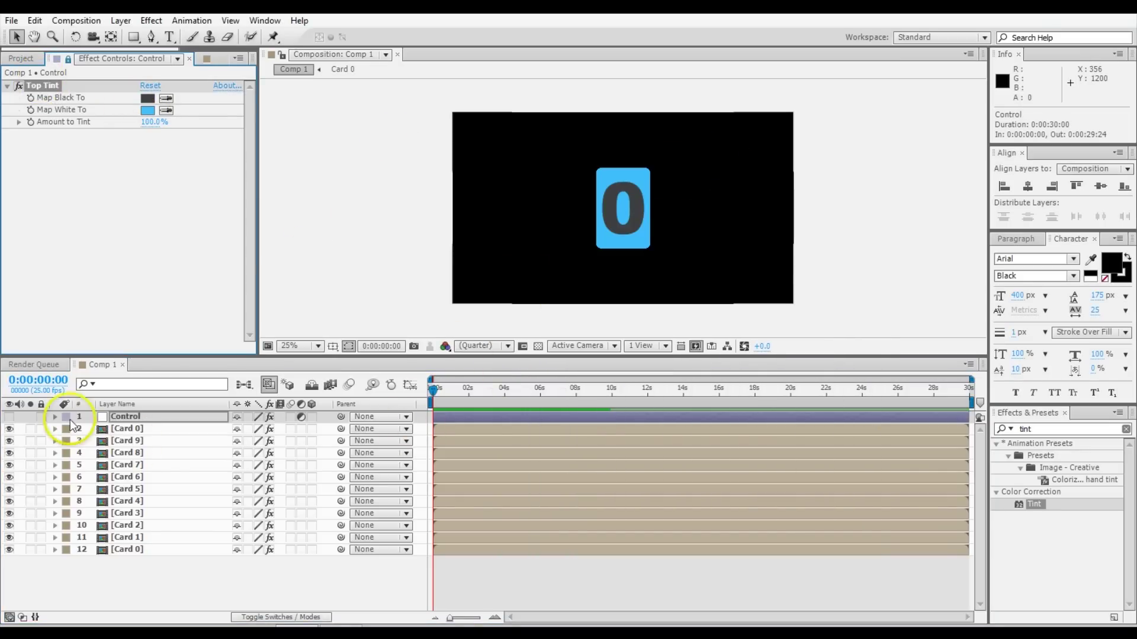
Temporarily hide the upper card layers to check the tint on the cards beneath, and show them again.
click(10, 428)
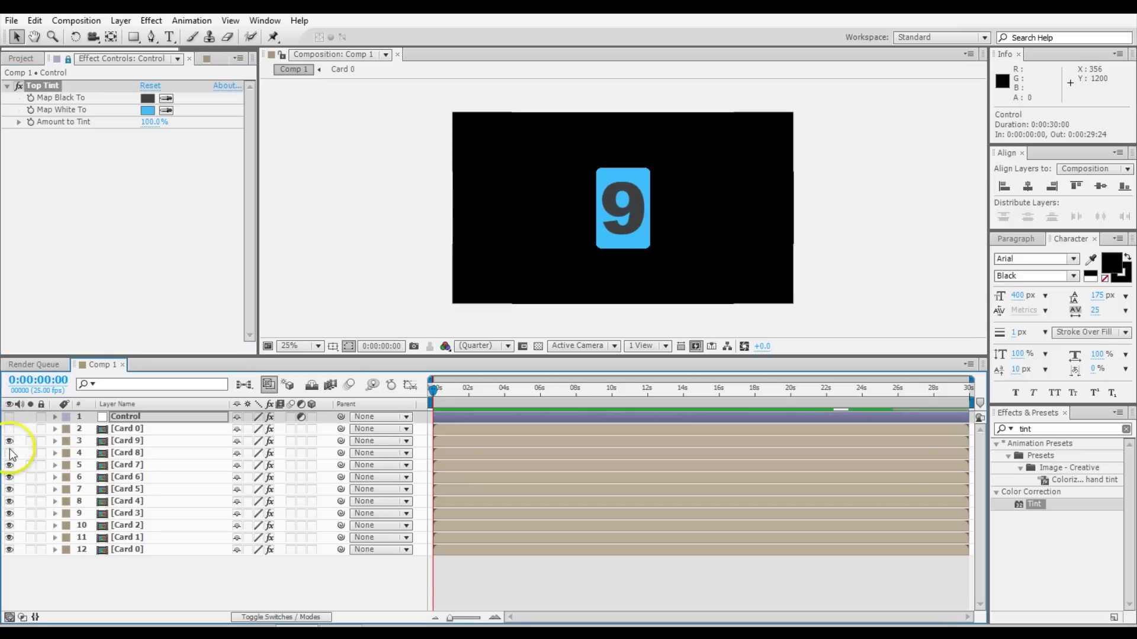
mouse_move(10, 464)
mouse_down()
mouse_move(10, 443)
mouse_move(9, 467)
mouse_up()
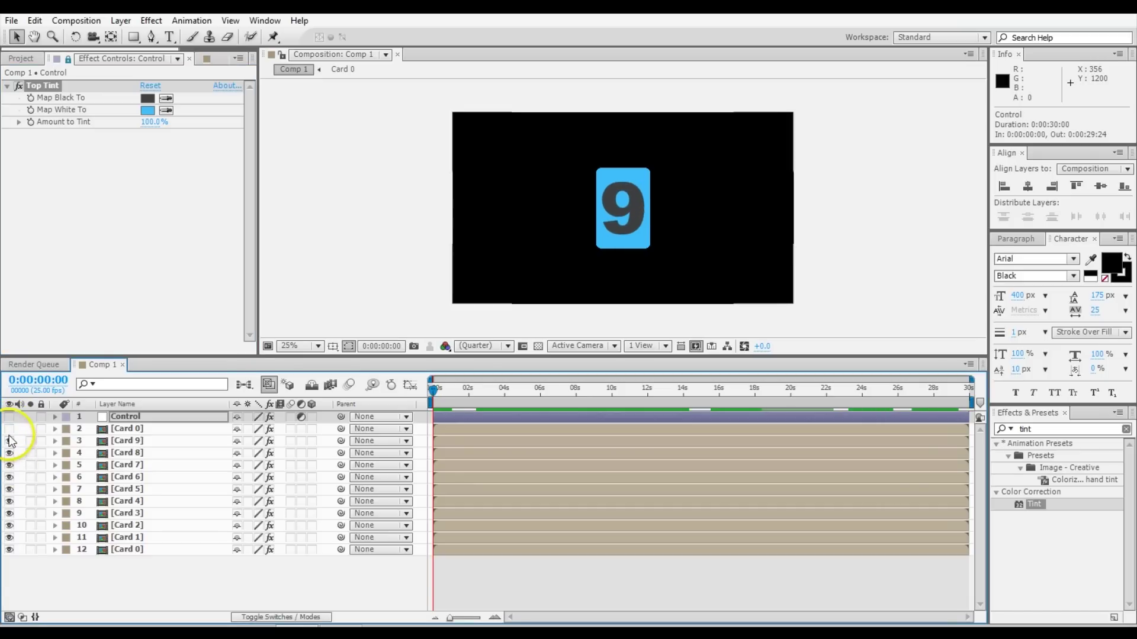
click(77, 580)
click(10, 429)
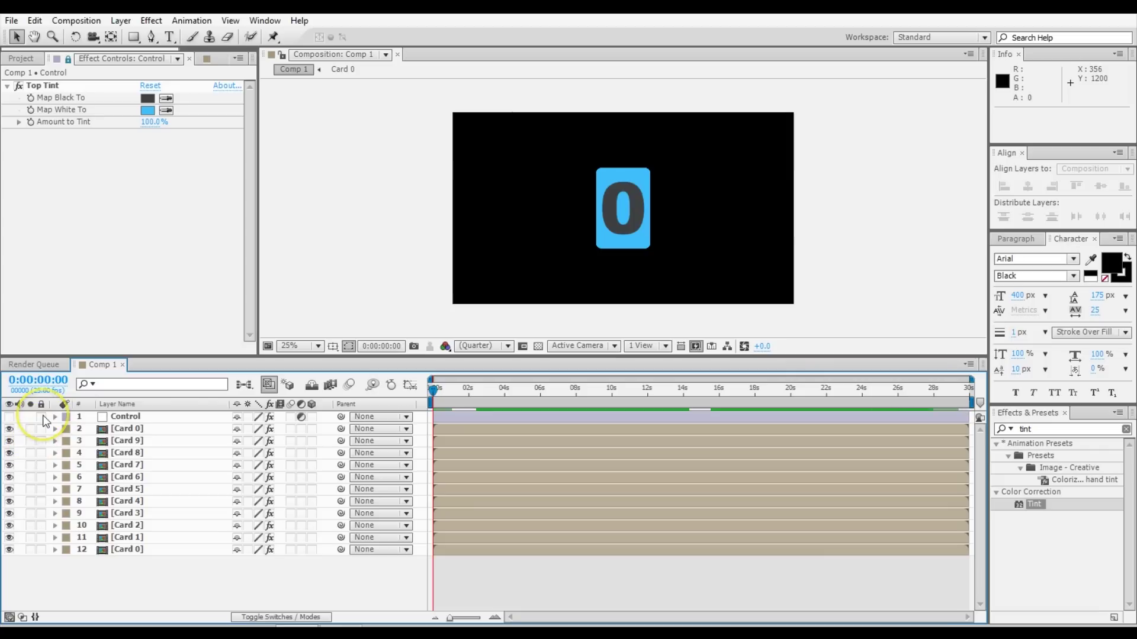
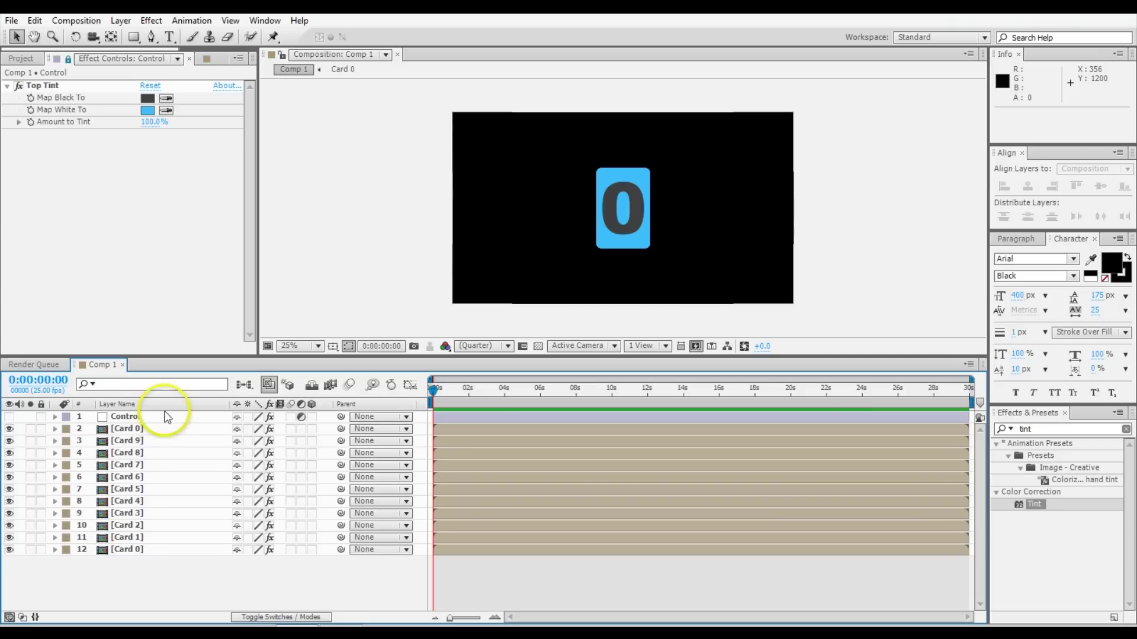
Rename the topmost Card 0 layer as Card 0 Top.
click(138, 405)
click(138, 428)
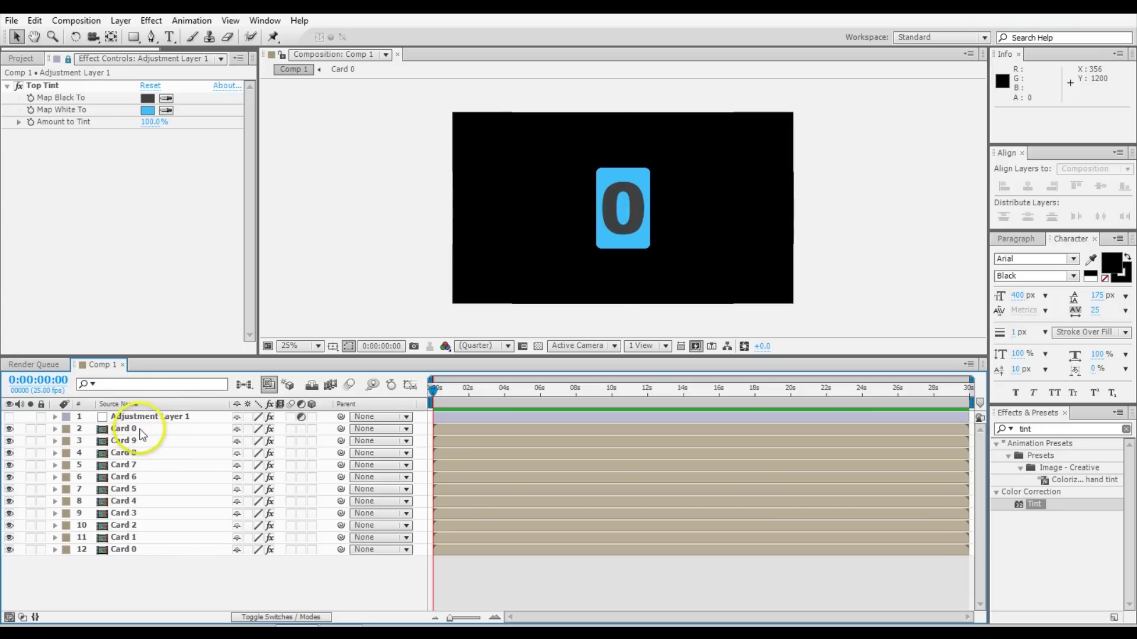
key(Return)
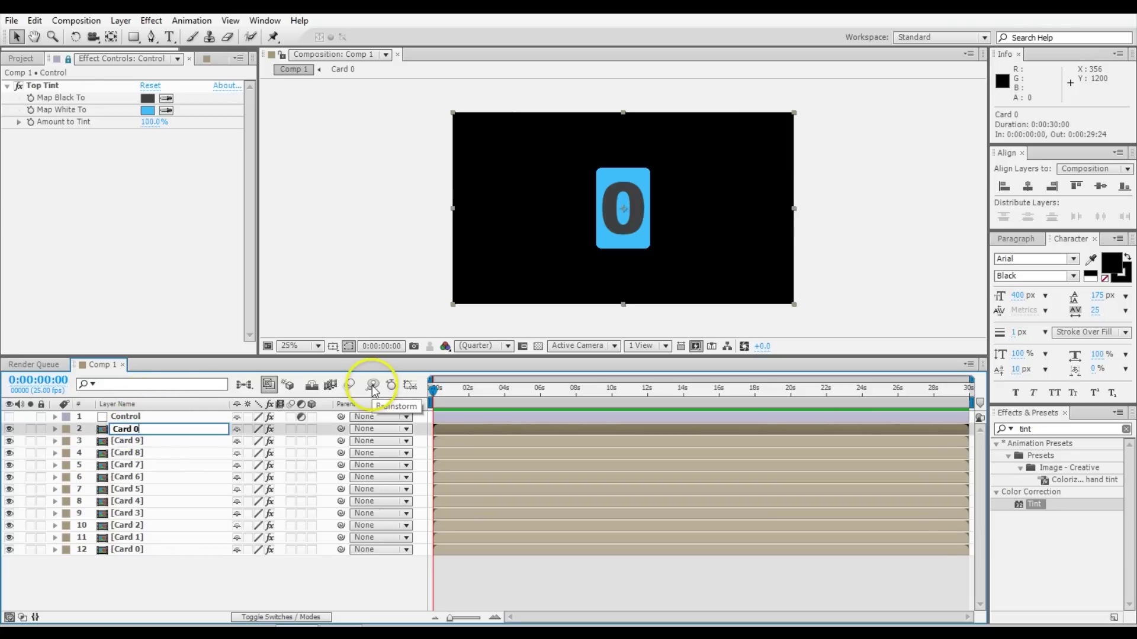
text(Card 0 Top)
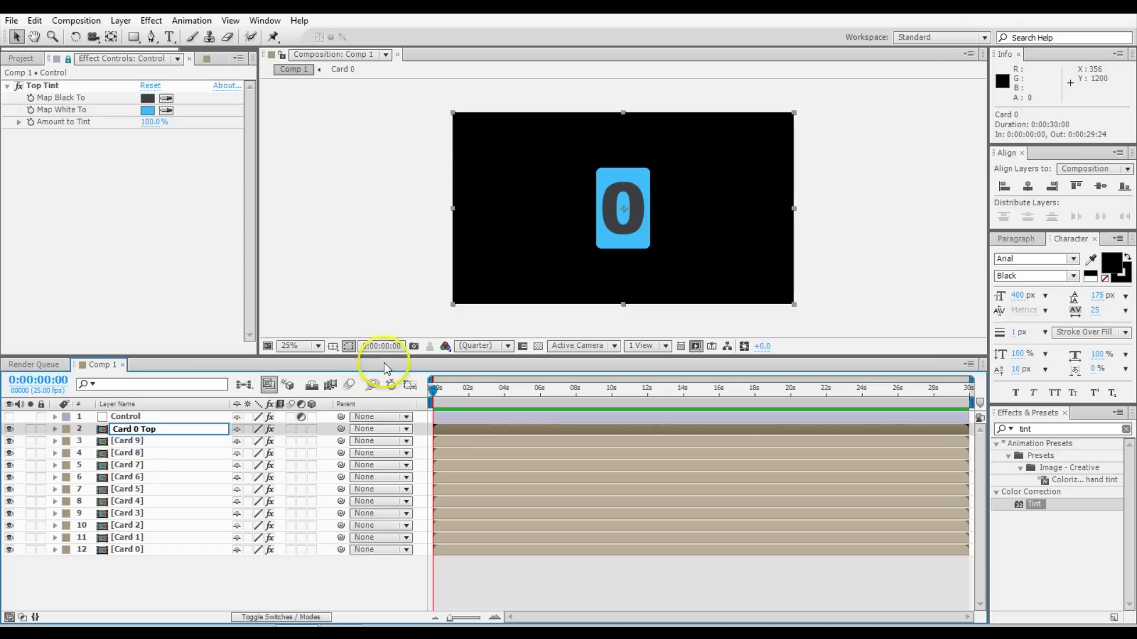
key(Return)
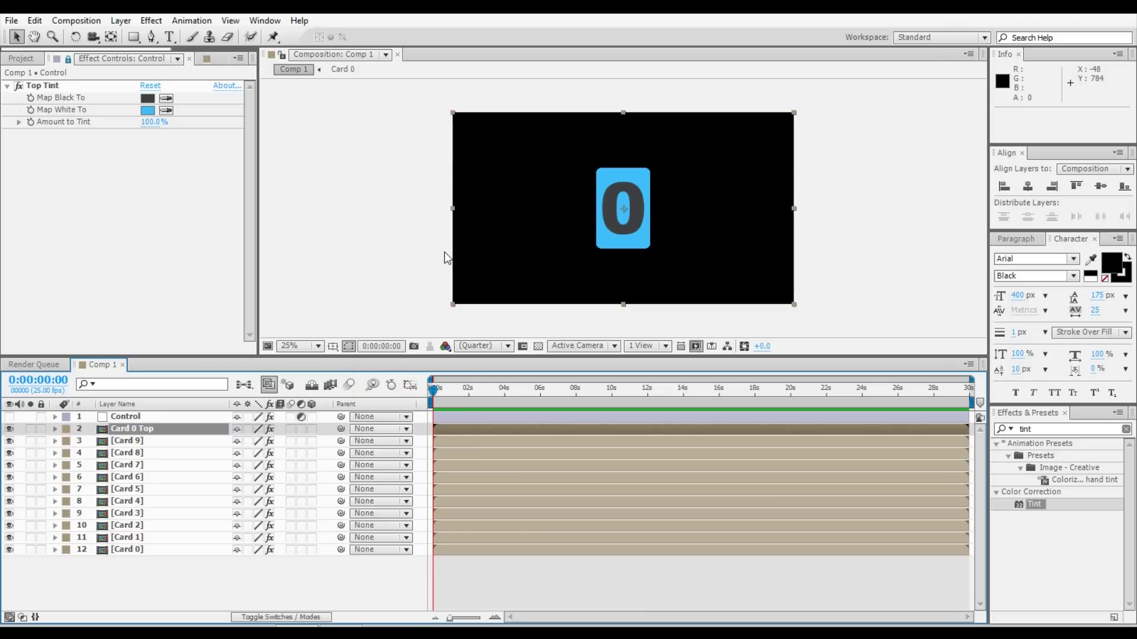
Add the suffix Top to the names of all the remaining card layers, from Card 9 down to the lowest Card 0.
key(Return)
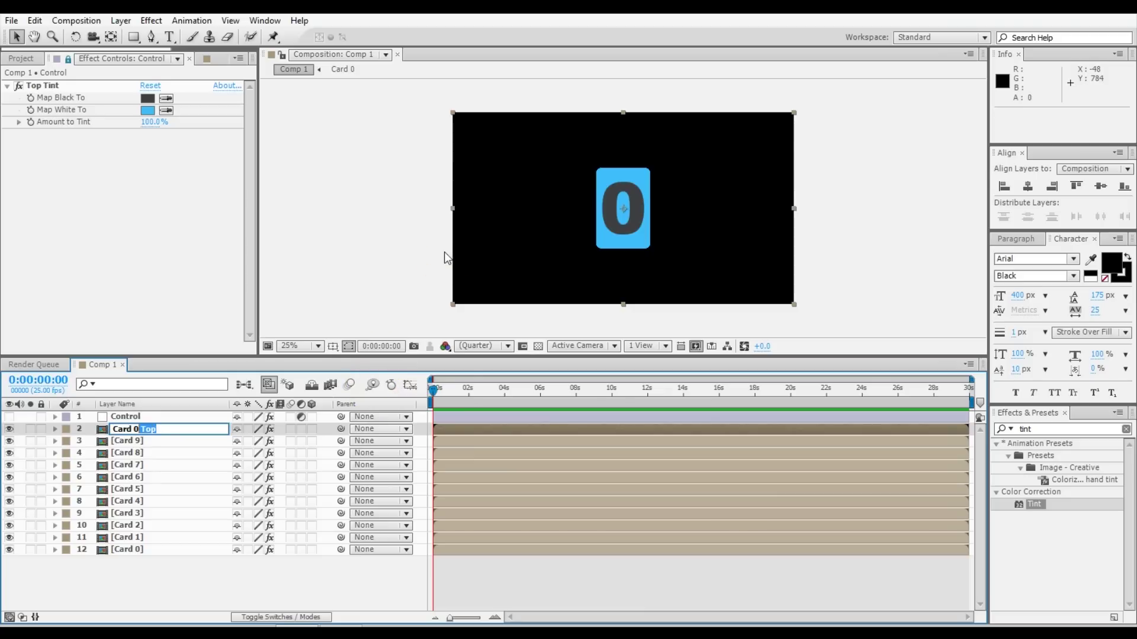
click(272, 381)
click(166, 444)
key(Return)
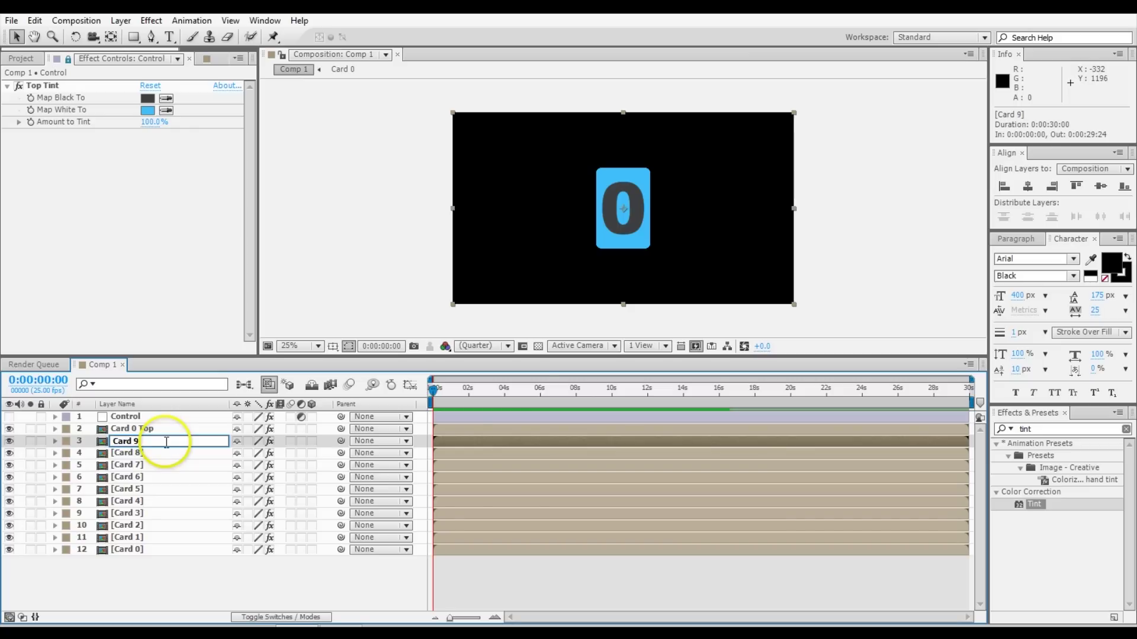
text(Top)
key(Return)
click(169, 490)
key(Return)
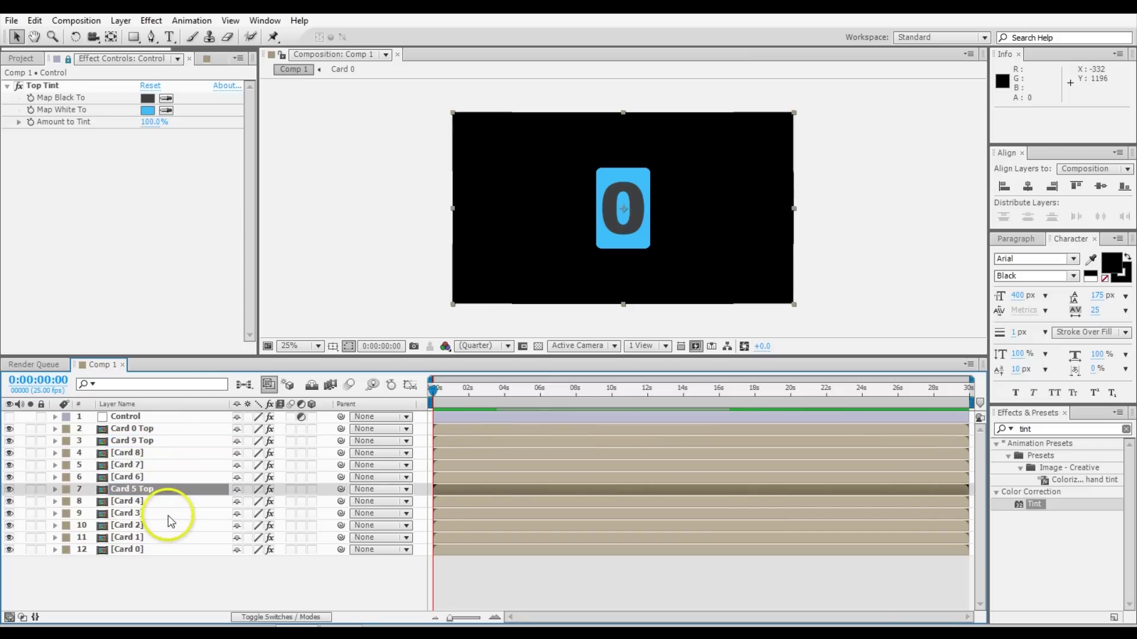
click(167, 513)
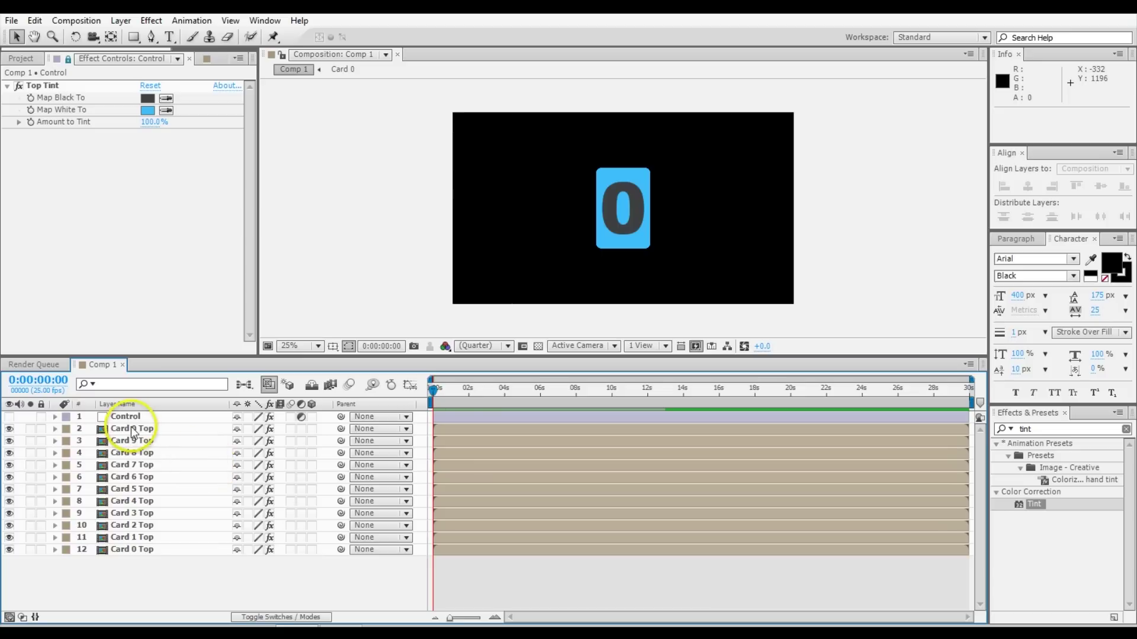
Add a full-frame rectangular mask to the topmost Card 0 Top layer and shrink its height to 50% so it covers the composition's upper half.
click(134, 434)
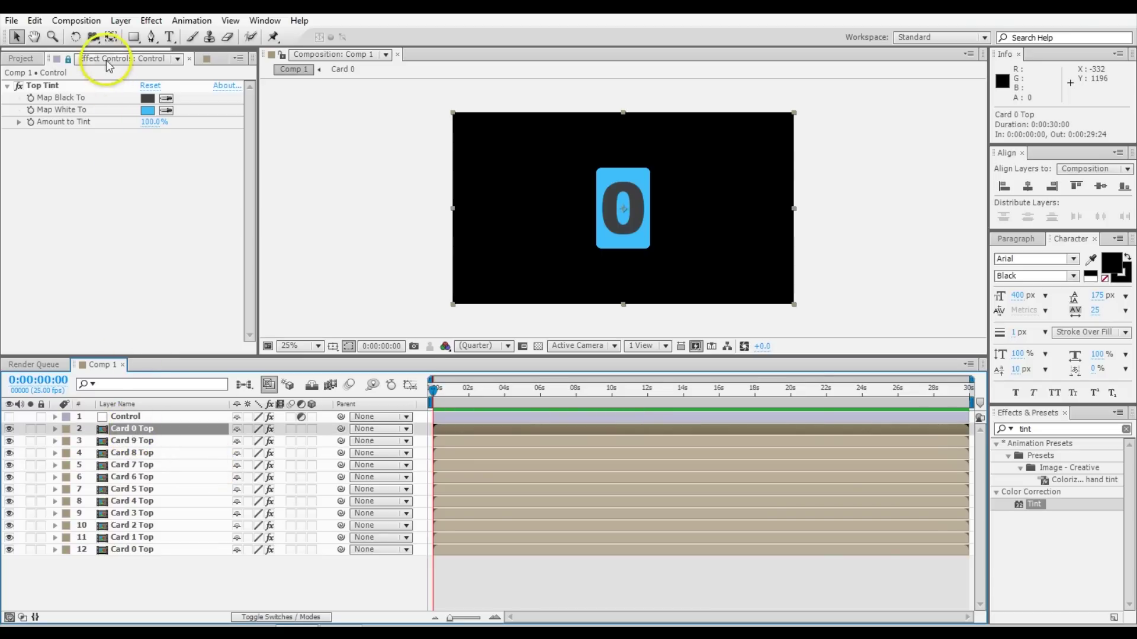
double_click(133, 37)
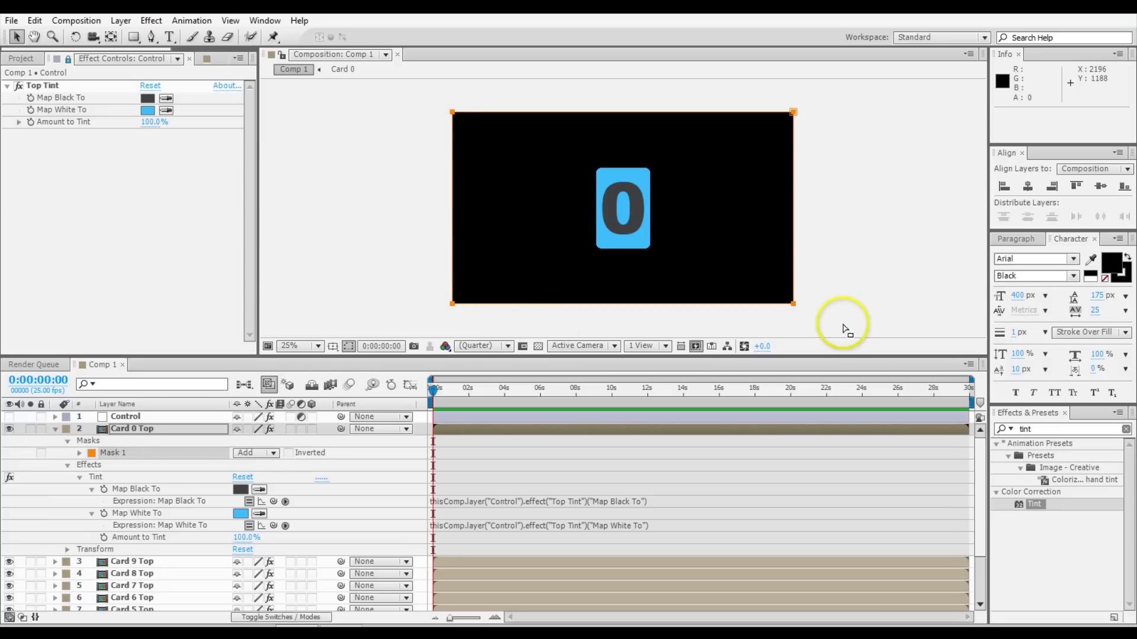
double_click(792, 304)
drag(624, 303, 624, 208)
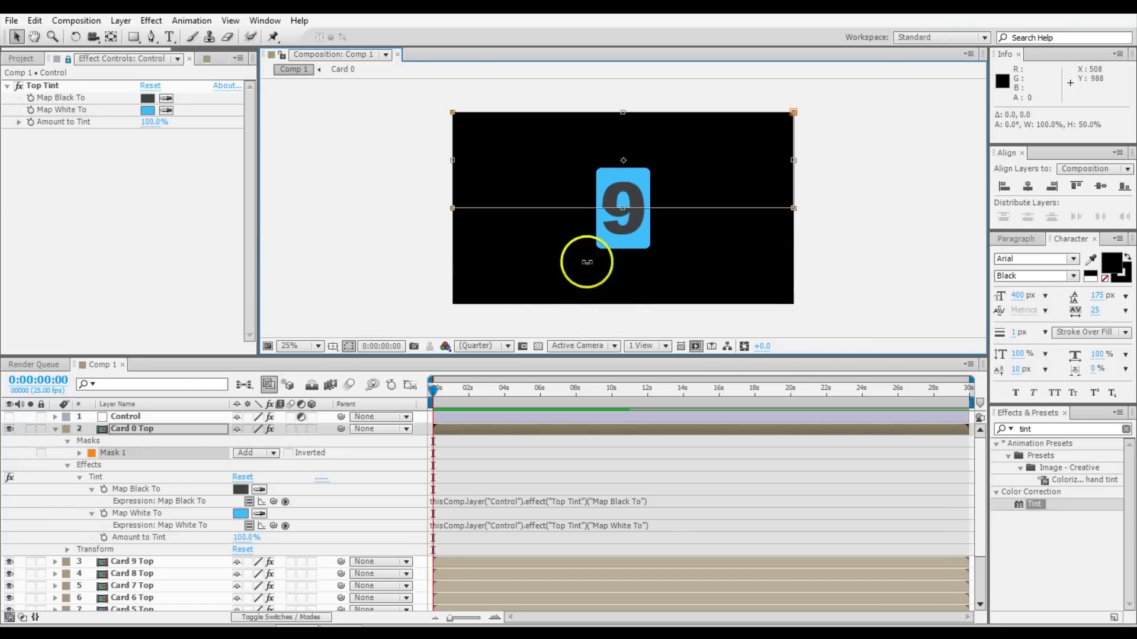
key(Return)
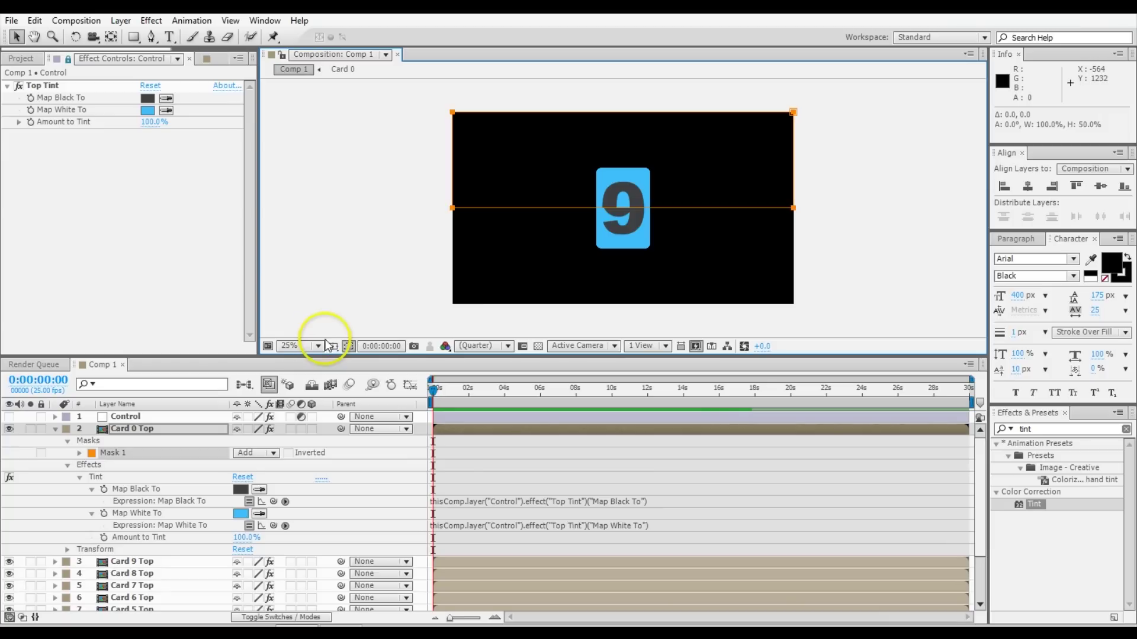
Show the title/action safe guides and examine closely whether the mask's lower edge lines up with the composition's centre.
click(333, 347)
click(349, 362)
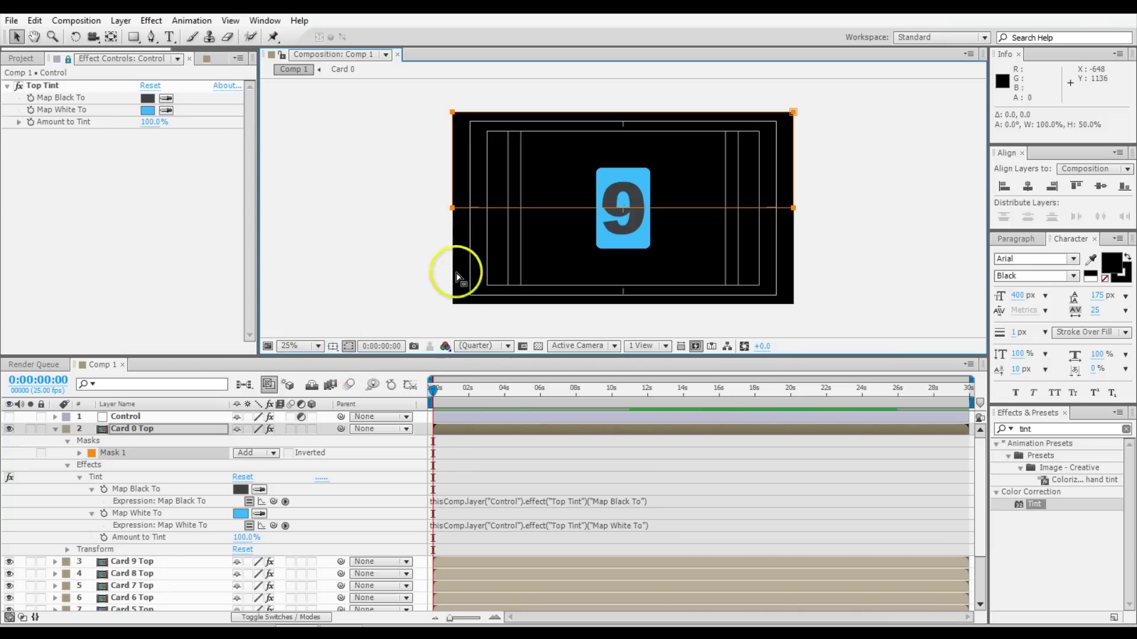
scroll(641, 221, up, 1)
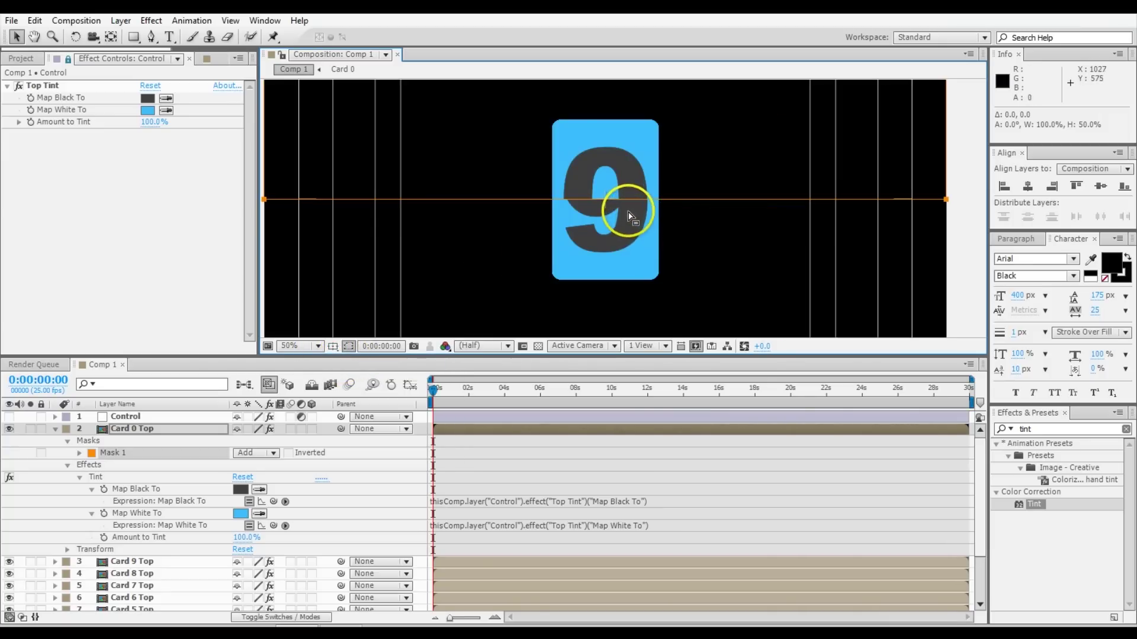
scroll(592, 203, up, 5)
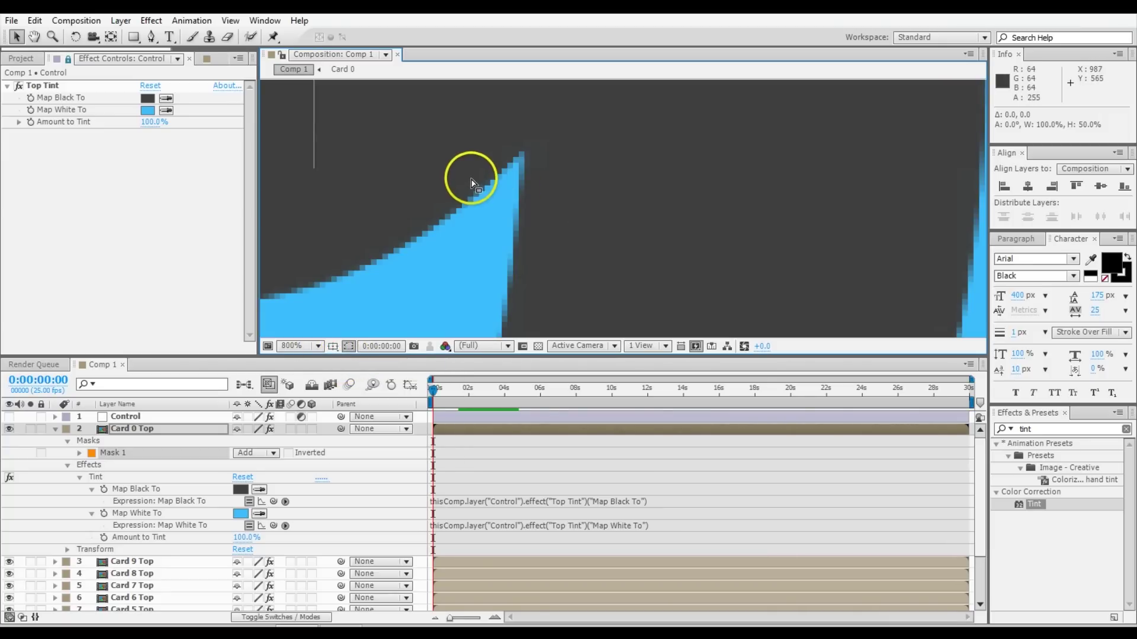
key(space)
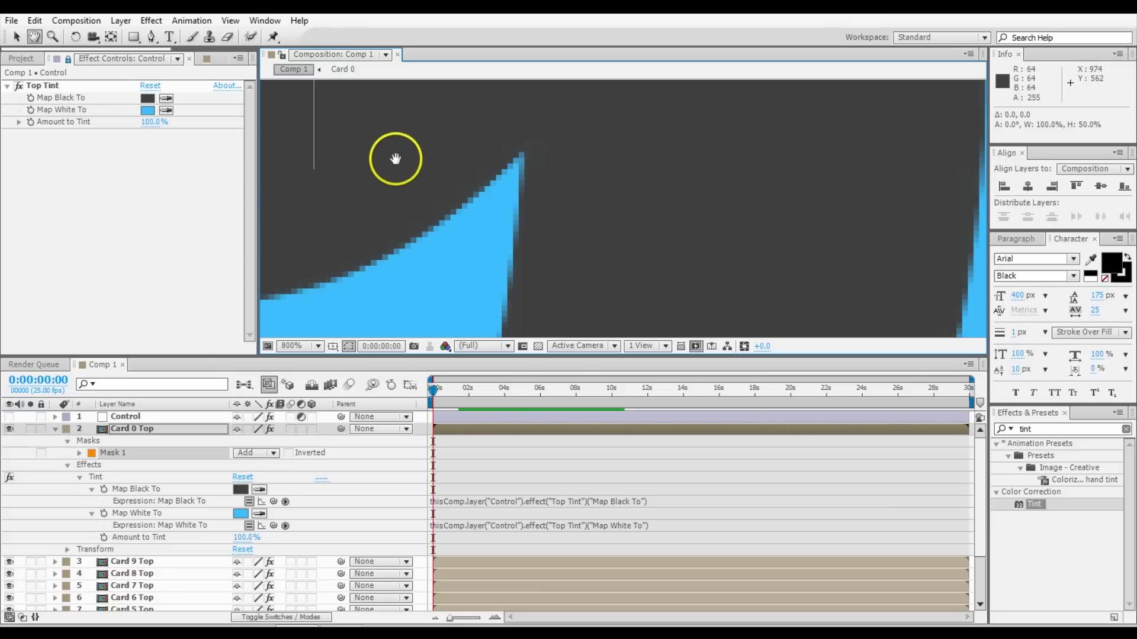
drag(395, 159, 503, 236)
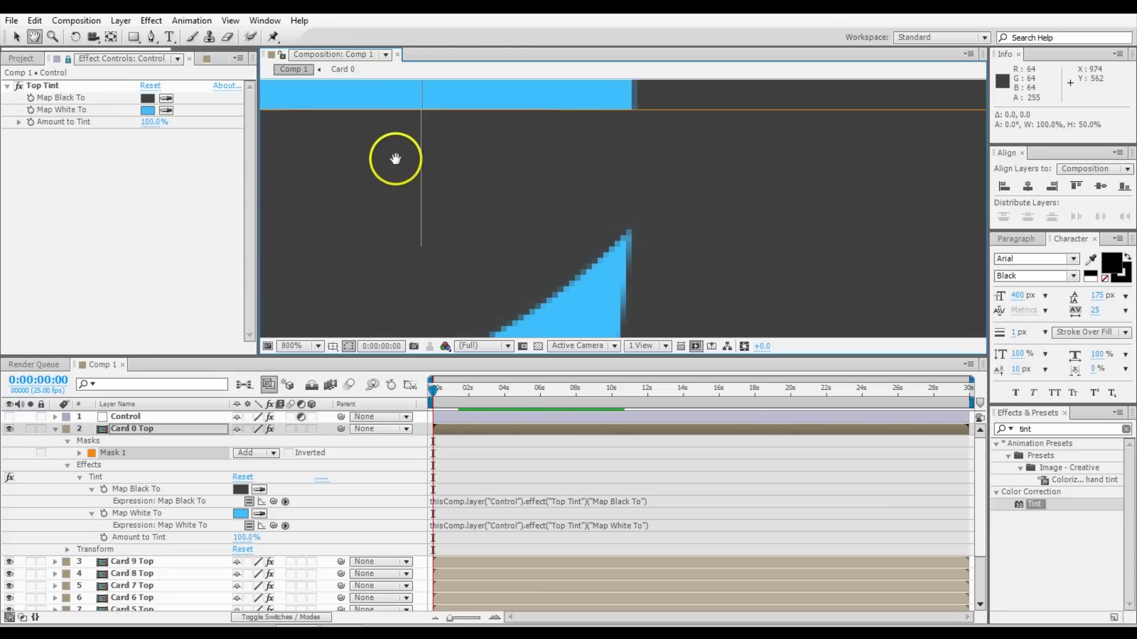
drag(396, 159, 396, 159)
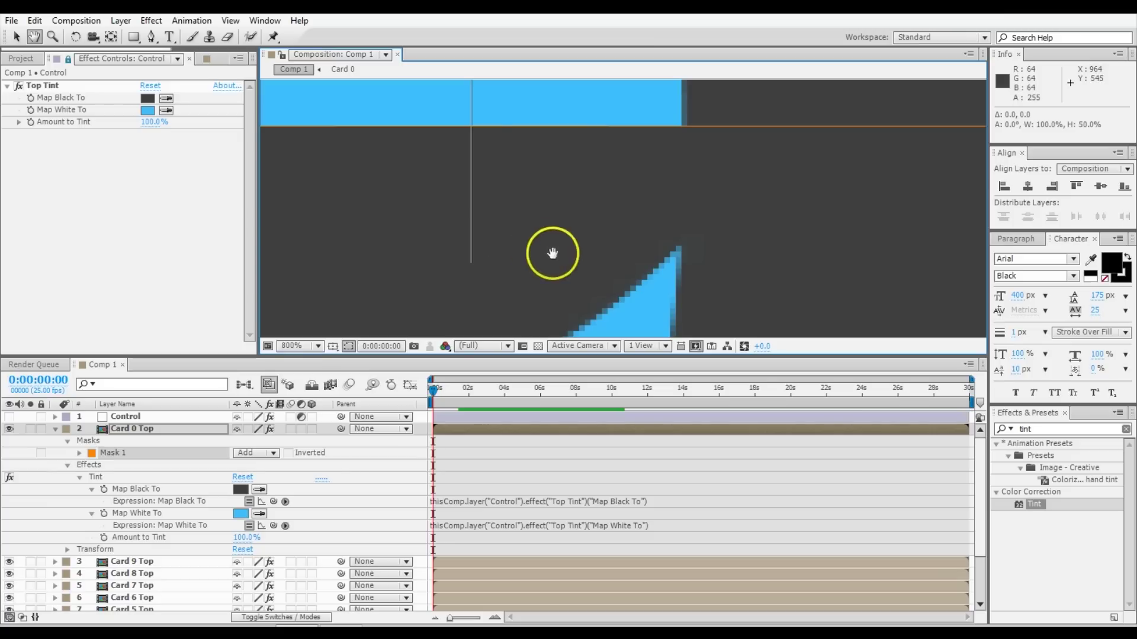
drag(495, 158, 563, 240)
key(v)
scroll(562, 242, down, 1)
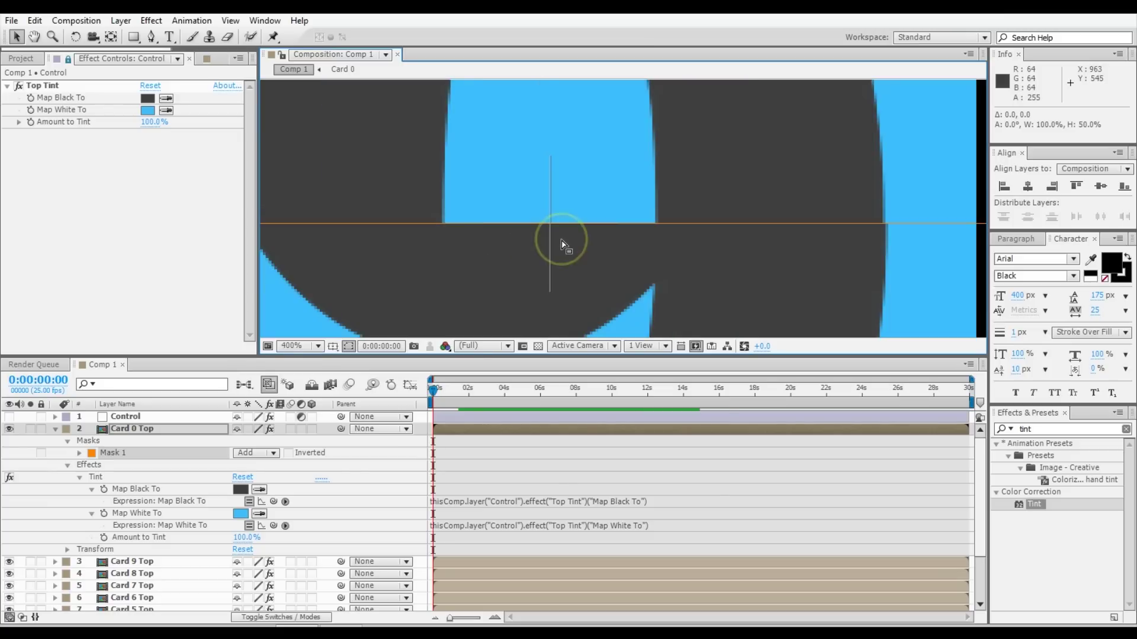
scroll(562, 242, down, 3)
scroll(563, 243, down, 1)
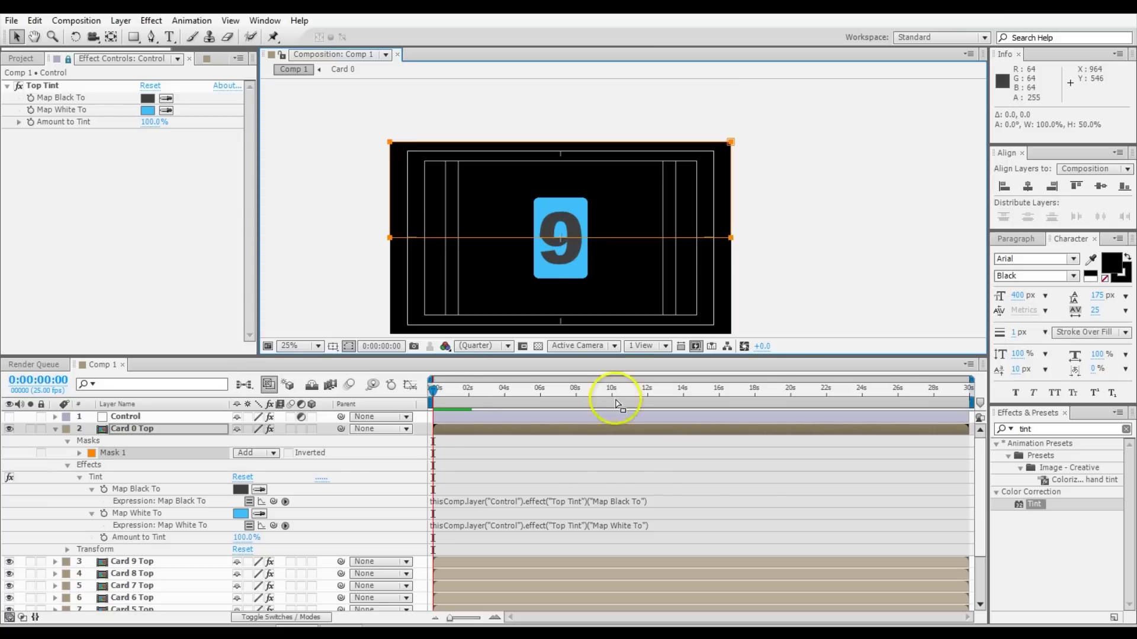
Copy Mask 1 from the topmost Card 0 Top layer to all the card layers below it.
click(96, 454)
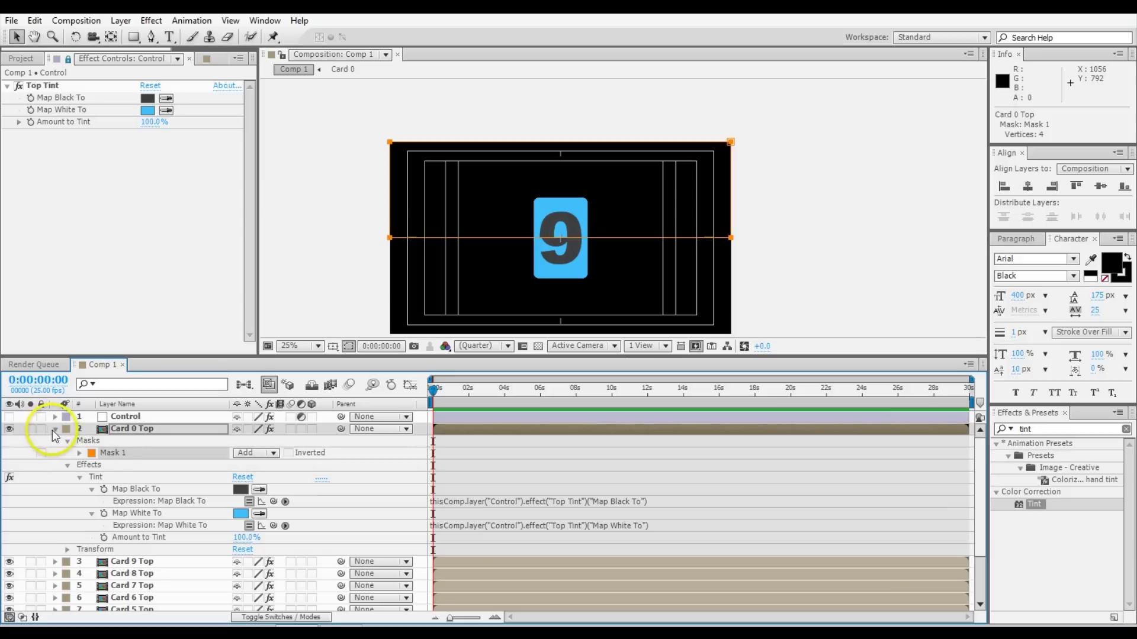
click(55, 428)
click(120, 443)
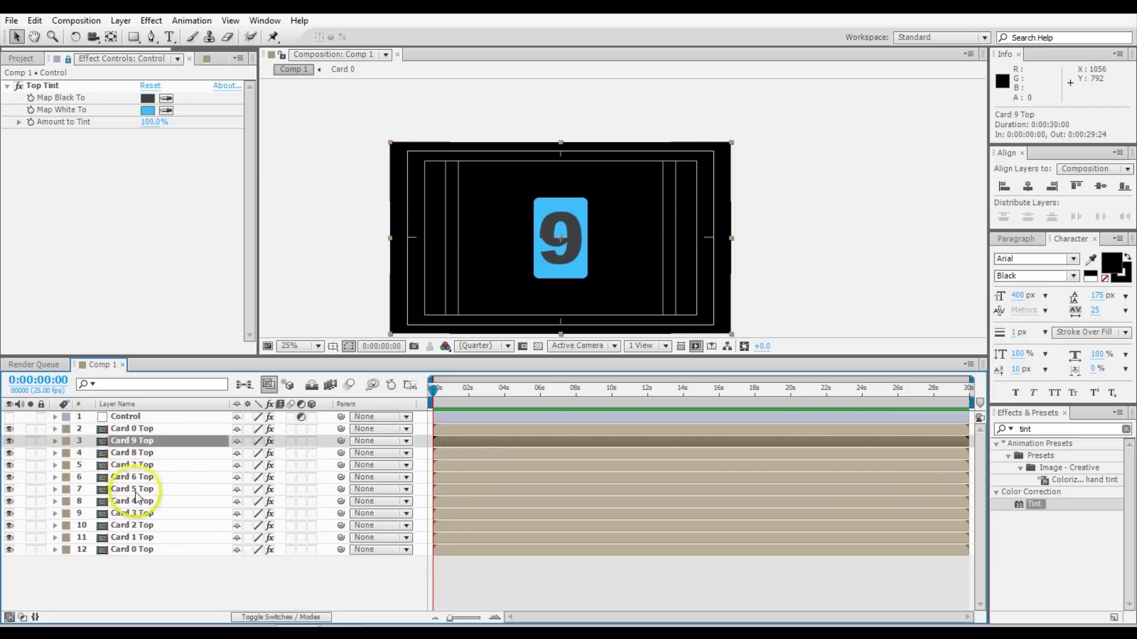
shift+click(142, 549)
key(ctrl+v)
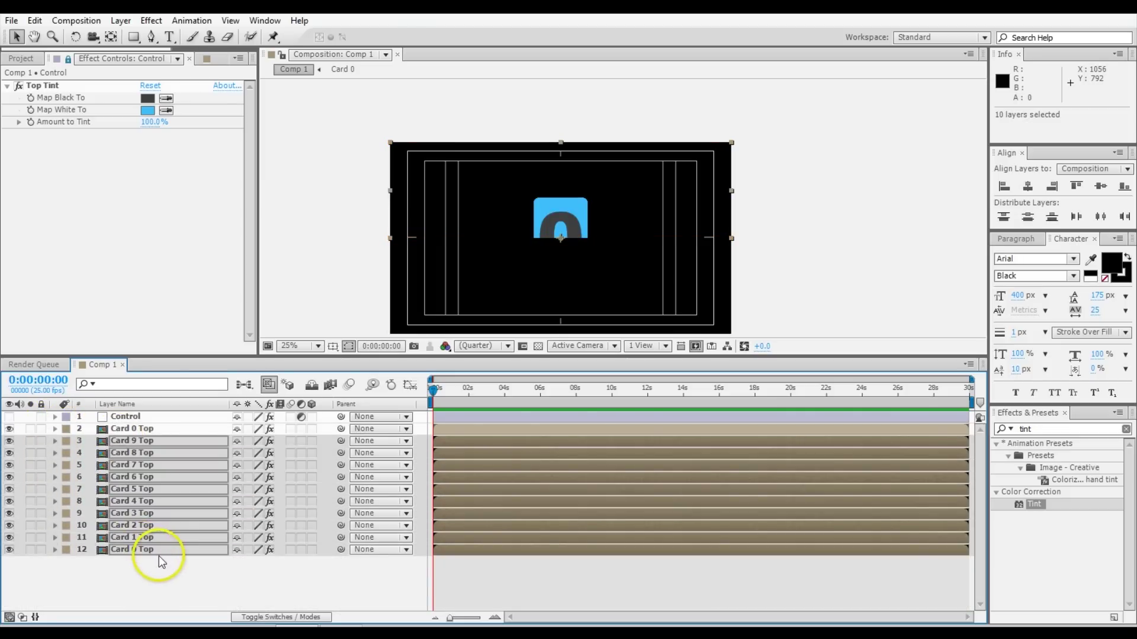
click(153, 569)
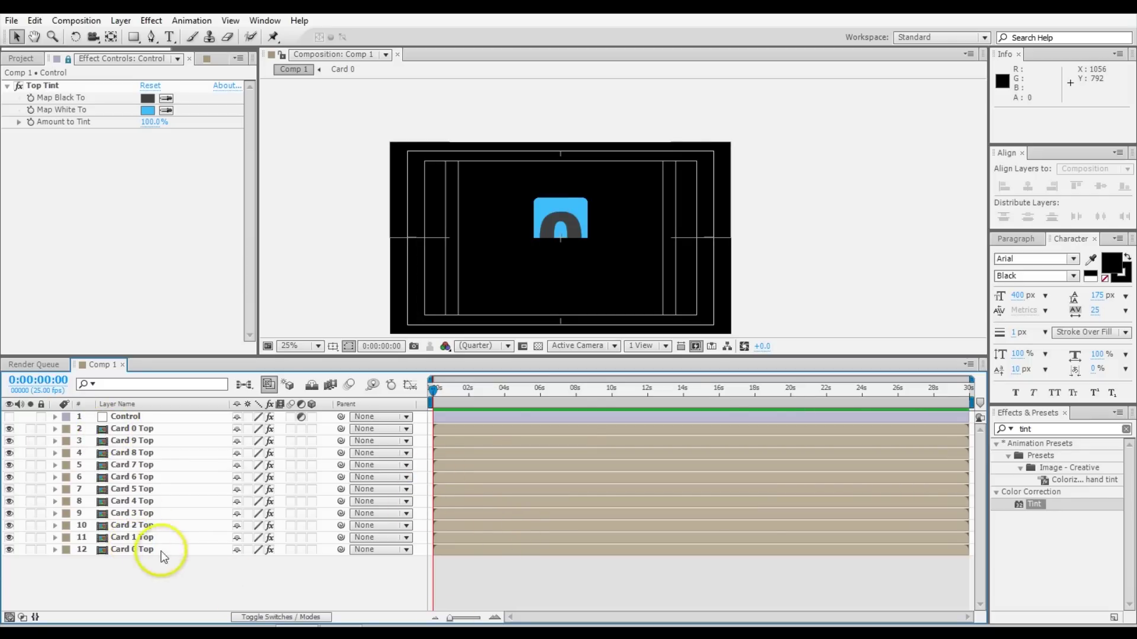
Duplicate all the card layers and move the duplicates together below the original Top layers.
click(126, 430)
shift+click(142, 550)
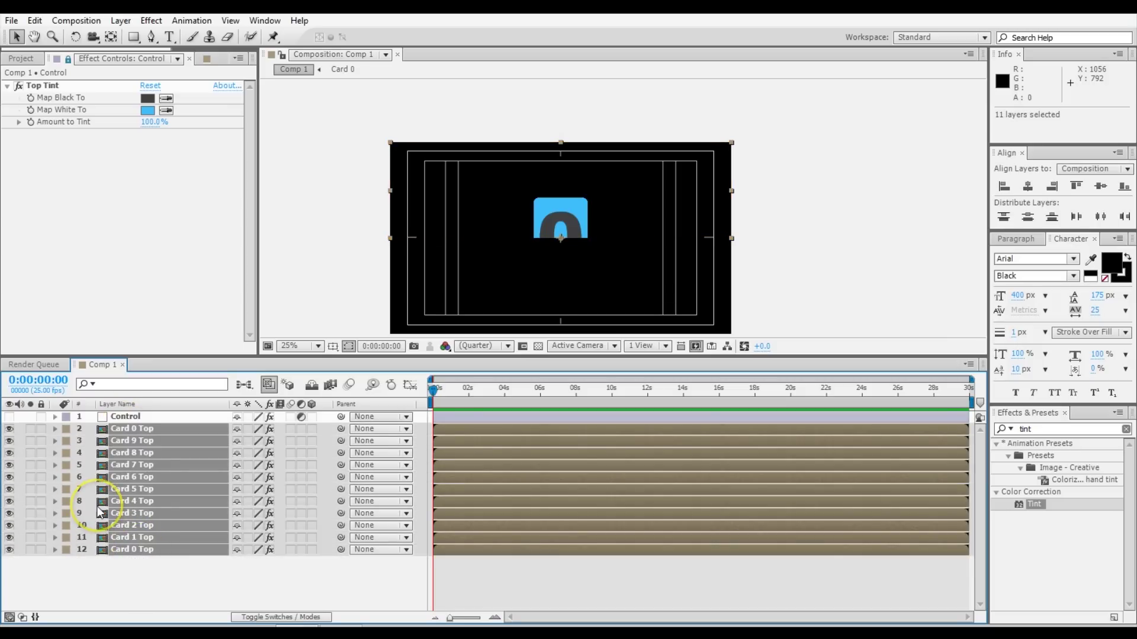
key(ctrl+d)
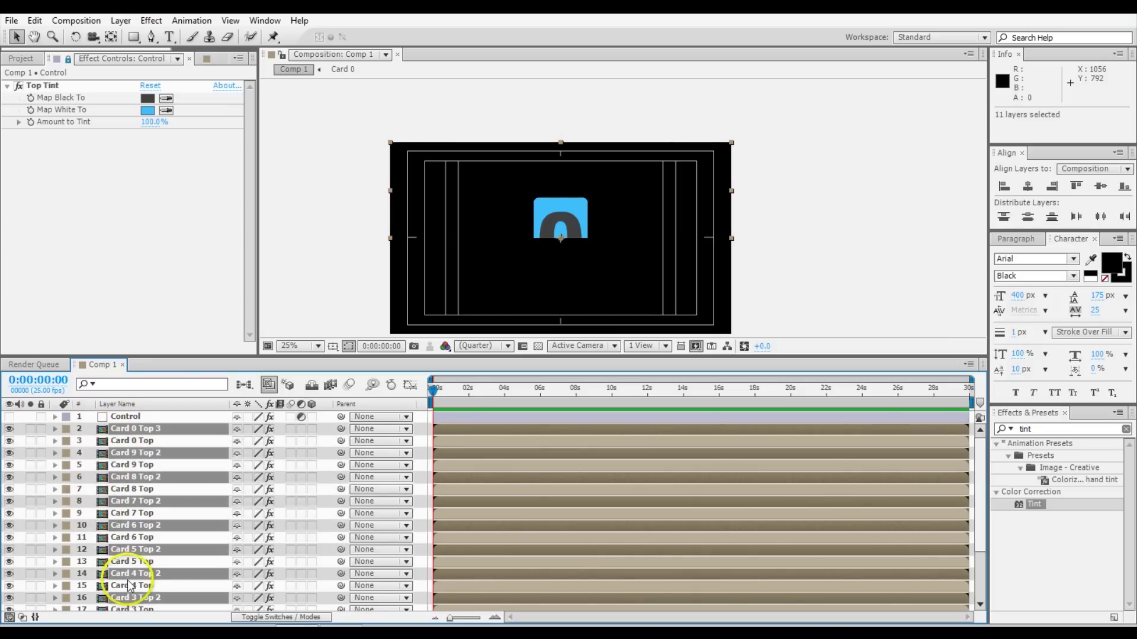
scroll(129, 602, down, 4)
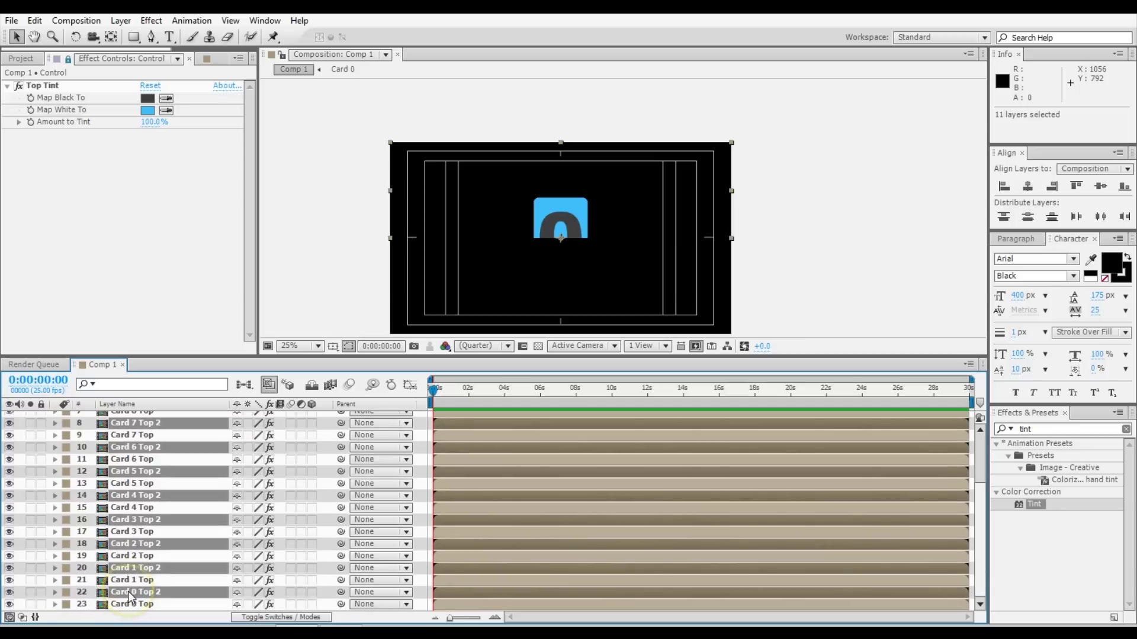
mouse_move(131, 593)
mouse_down()
mouse_move(142, 609)
mouse_move(132, 613)
mouse_up()
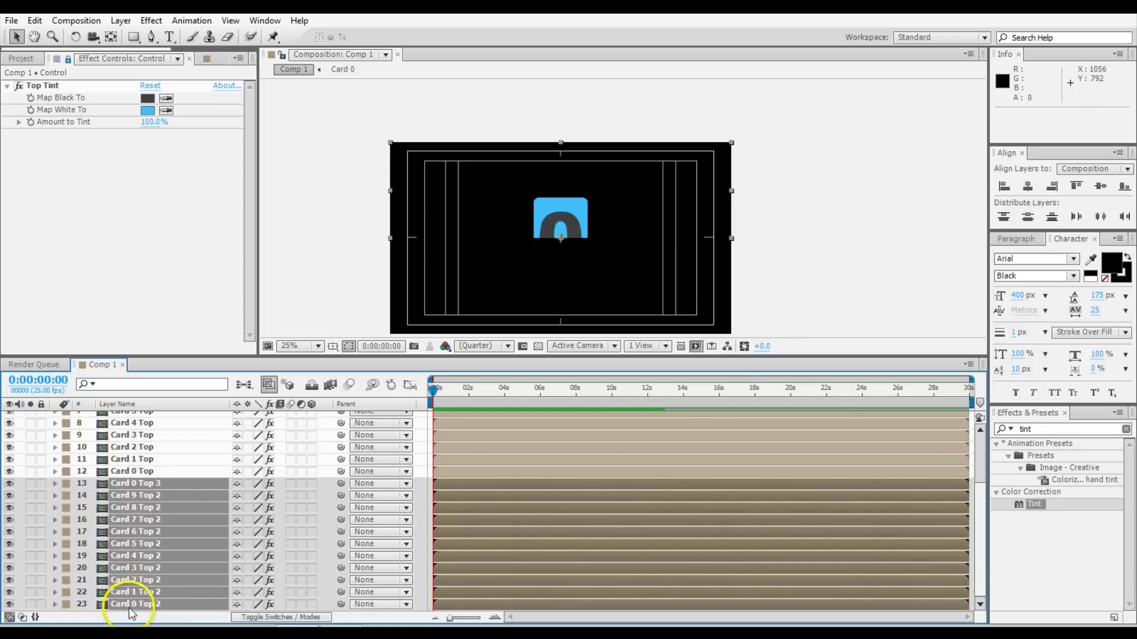
Set the label colour of the duplicated card layers to Fuchsia and deselect them.
click(66, 485)
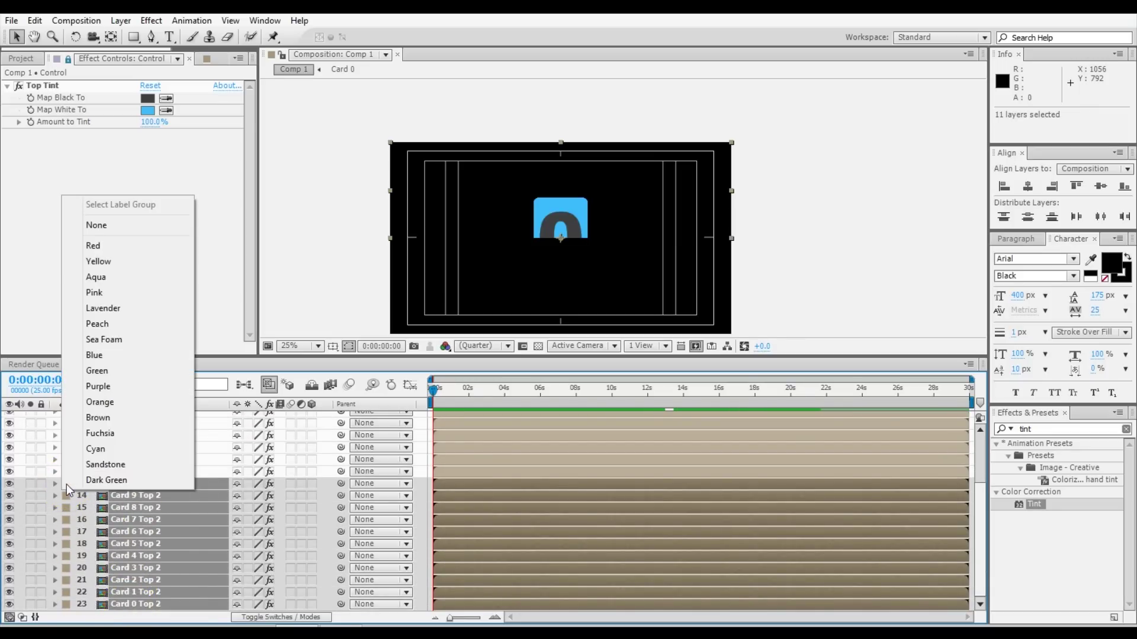
click(110, 435)
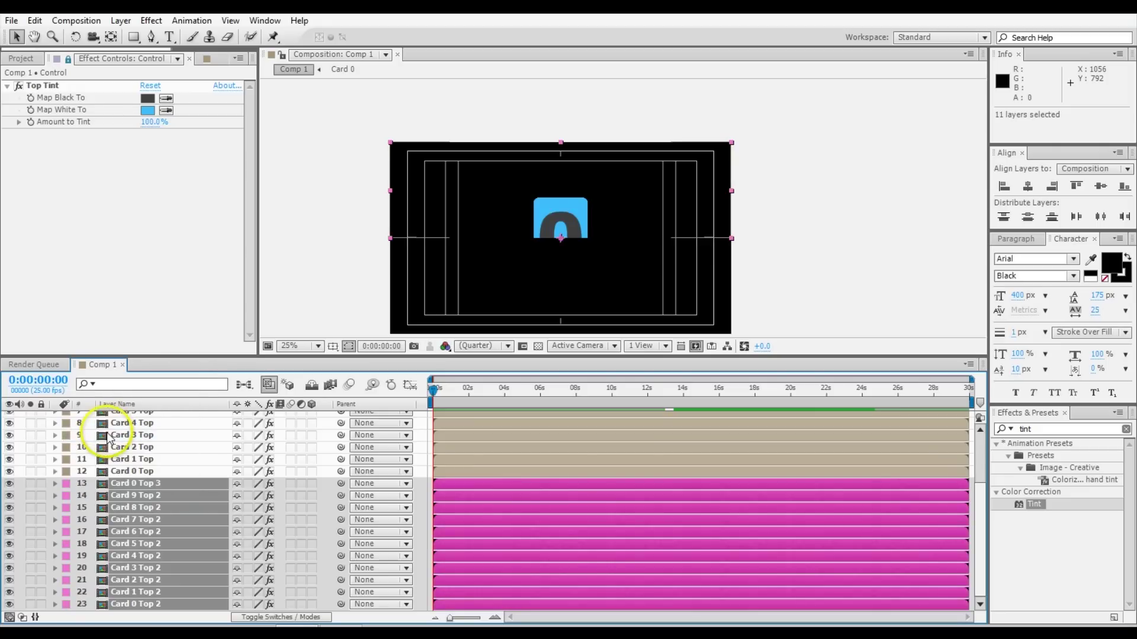
click(160, 280)
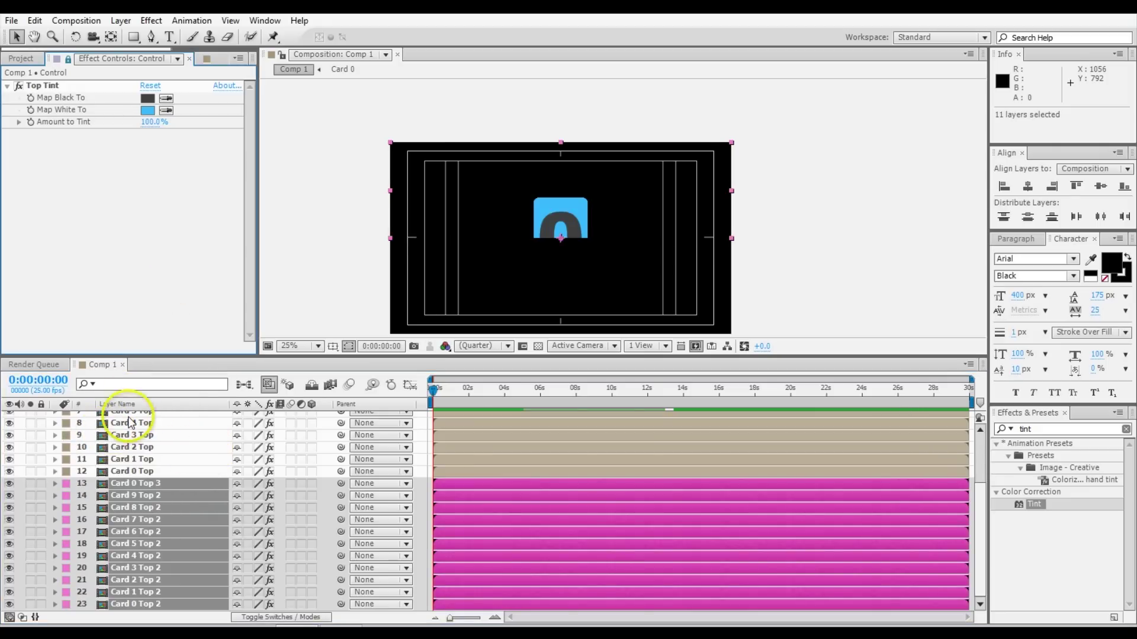
click(912, 270)
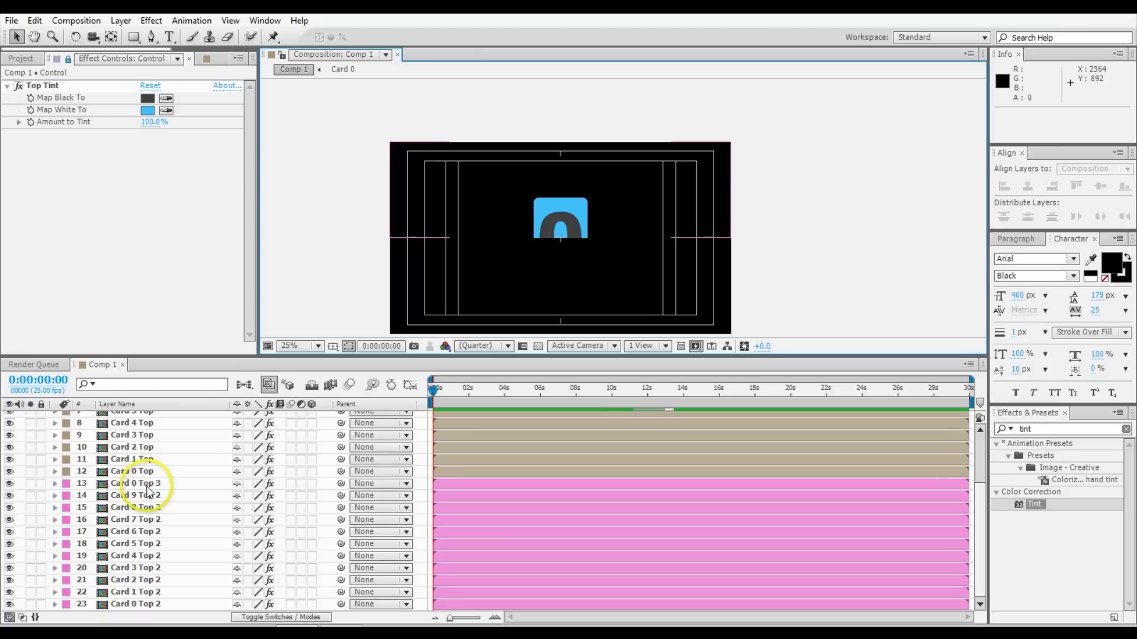
Rename the first duplicated layer, Card 0 Top 3, as Card 0 Bottom.
click(145, 484)
key(Return)
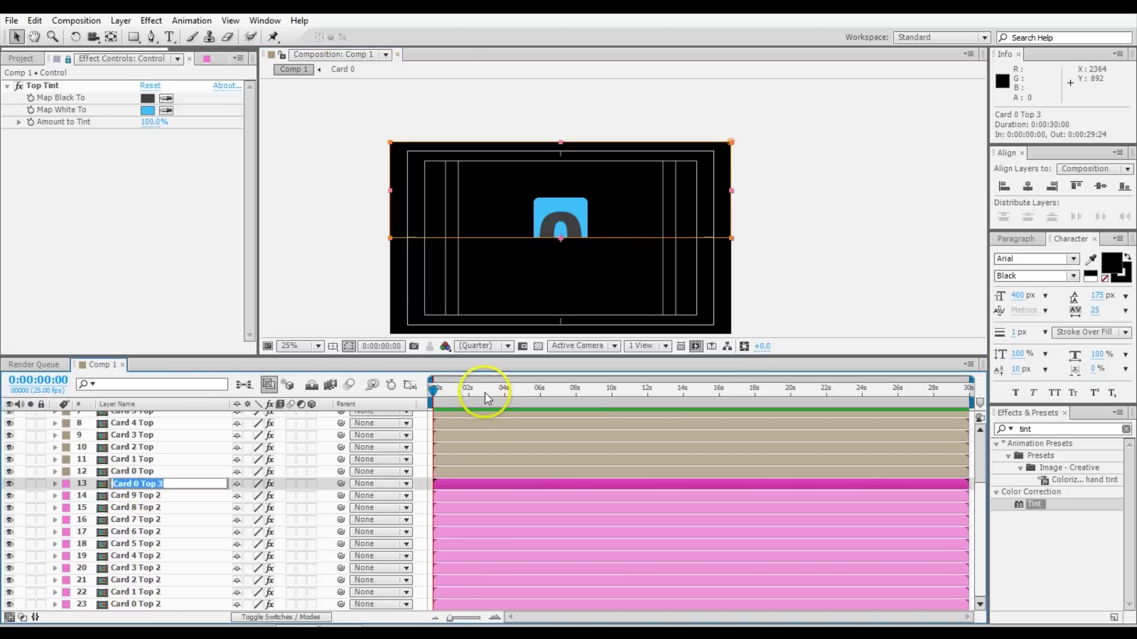
key(Right)
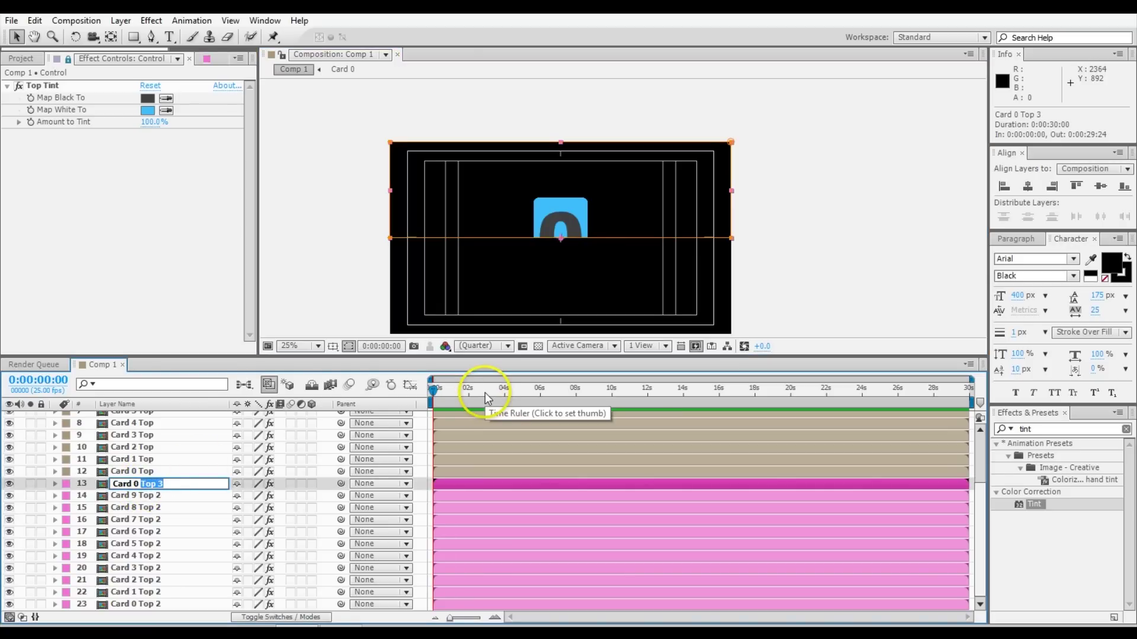
text(Bottom)
key(Tab)
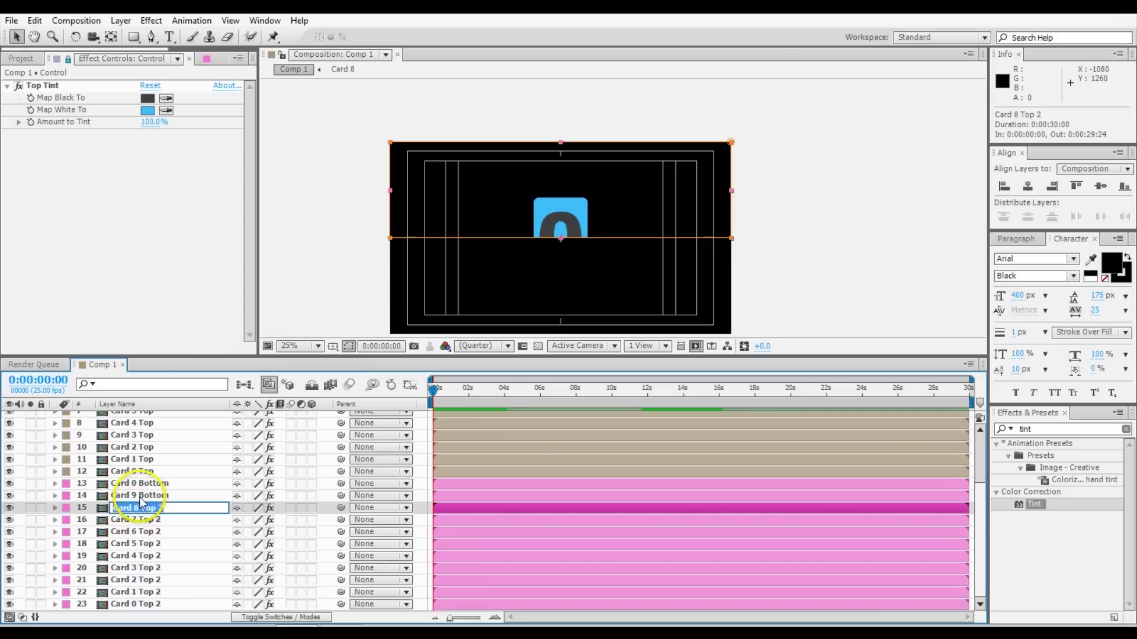
Rename the duplicates Card 9 Top 2, Card 8 Top 2 and Card 7 Top 2 as Card 9 Bottom, Card 8 Bottom and Card 7 Bottom.
text(Bottom)
key(Tab)
text(Bottom)
key(Return)
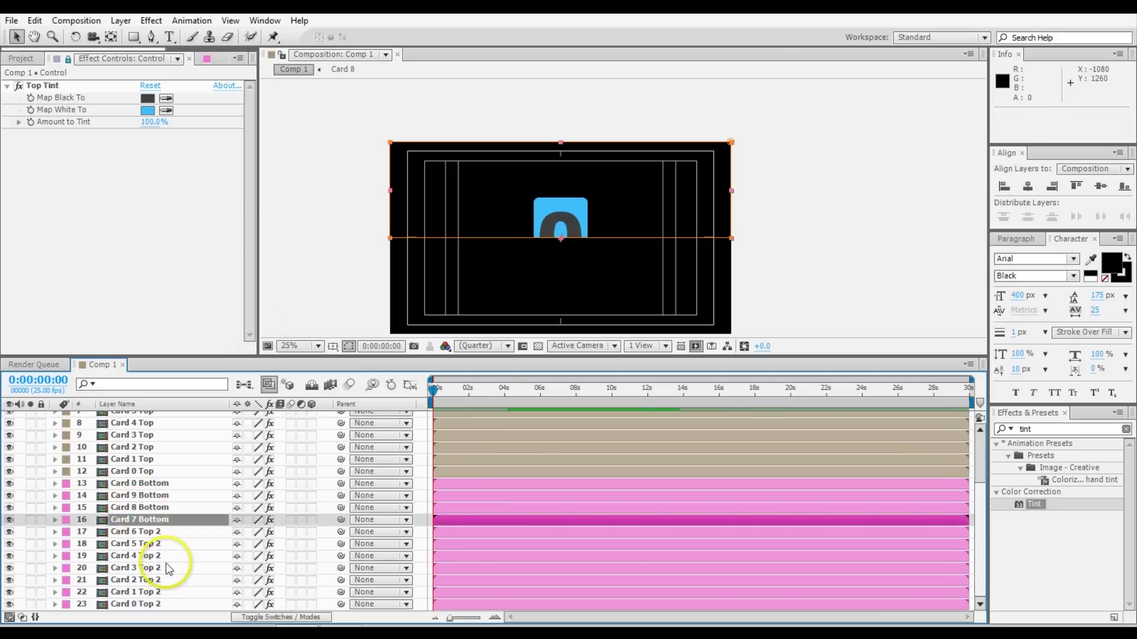
Rename the Card 3, Card 4 and Card 6 duplicates as Card 3 Bottom, Card 4 Bottom and Card 6 Bottom.
click(168, 569)
key(Return)
text(Bottom)
click(159, 556)
key(Return)
text(Bottom)
click(194, 532)
text(Bottom)
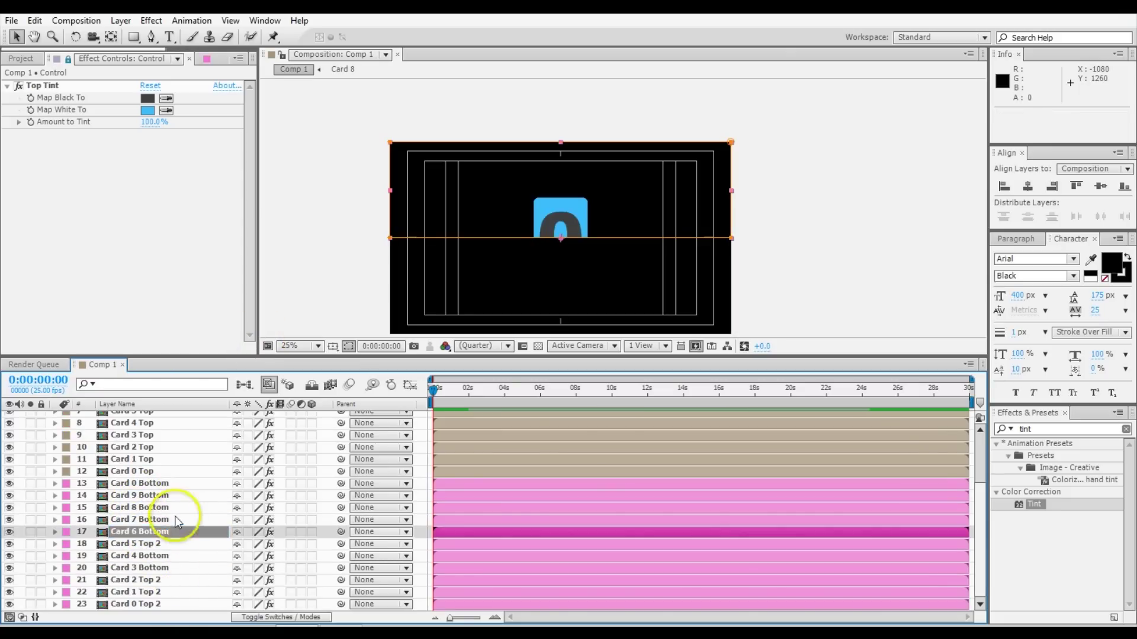
Rename the remaining duplicates as Card 5 Bottom, Card 2 Bottom, Card 1 Bottom and Card 0 Bottom.
click(166, 543)
key(Return)
drag(167, 544, 140, 544)
text(Bottom)
click(170, 581)
key(Return)
text(Bottom)
click(158, 596)
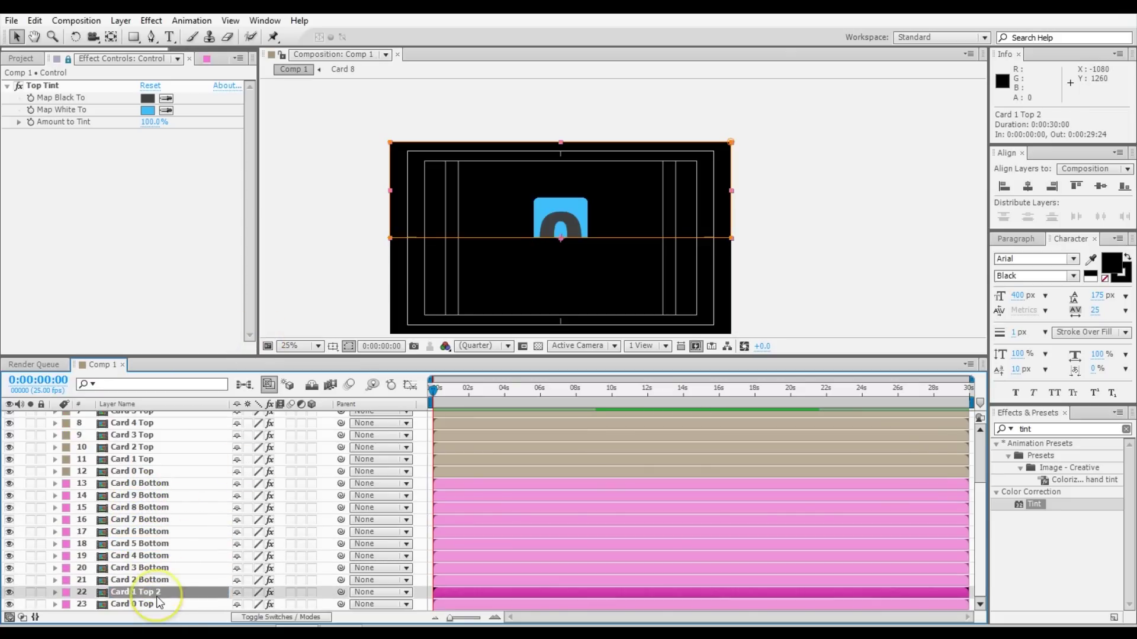
scroll(190, 521, up, 3)
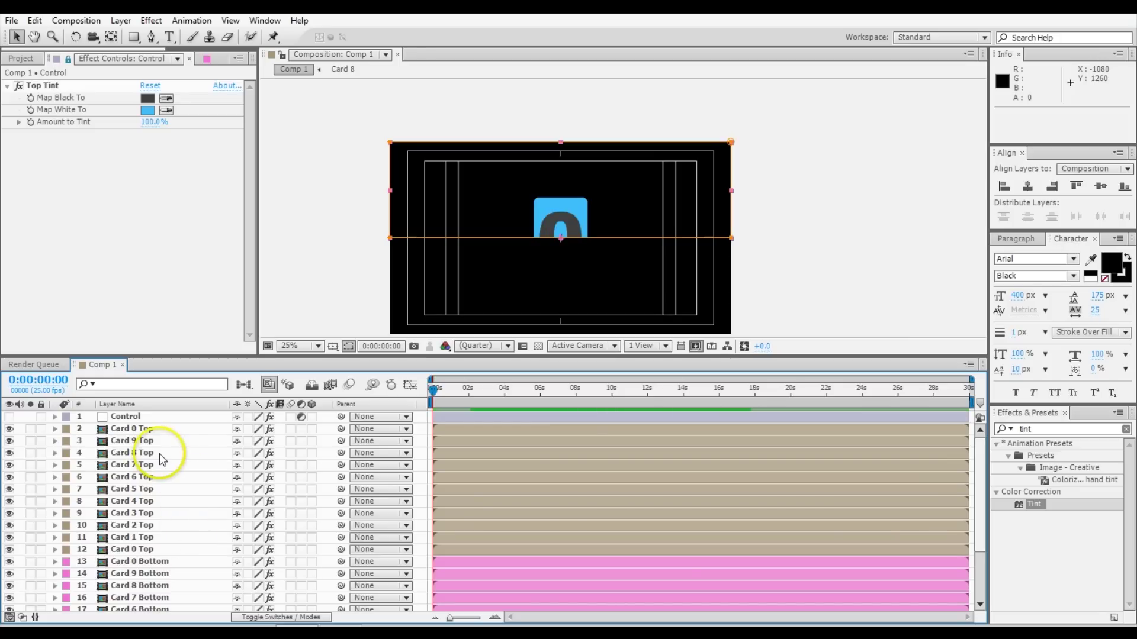
Set the Mask 1 mode of all Bottom card layers to Subtract, then collapse their mask properties and deselect them.
click(287, 304)
click(130, 562)
scroll(155, 530, down, 3)
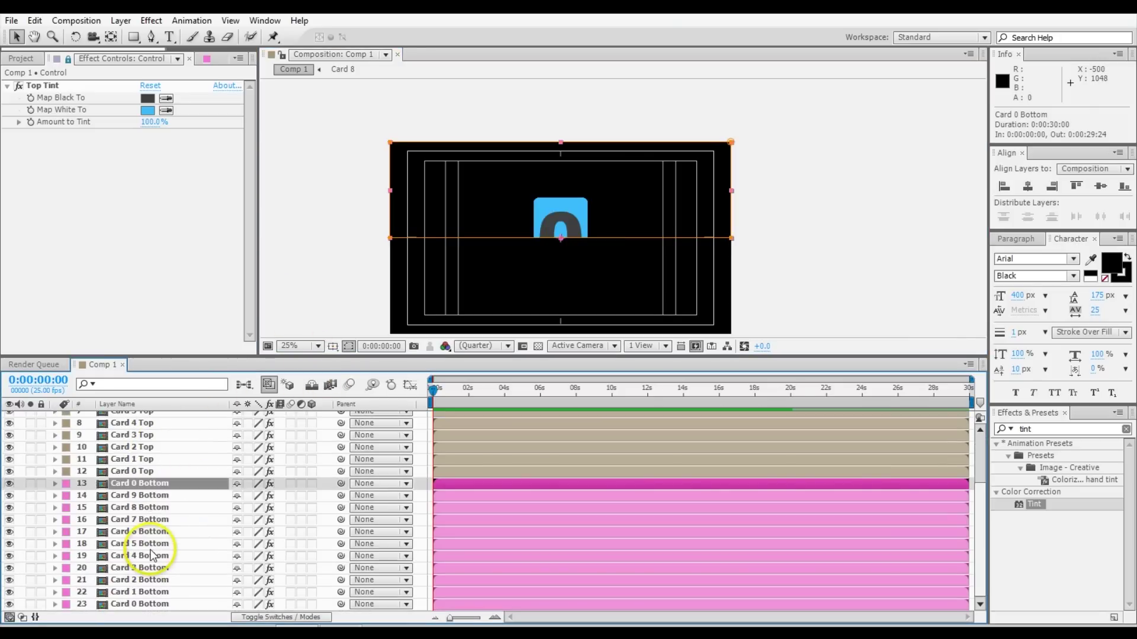
shift+click(151, 601)
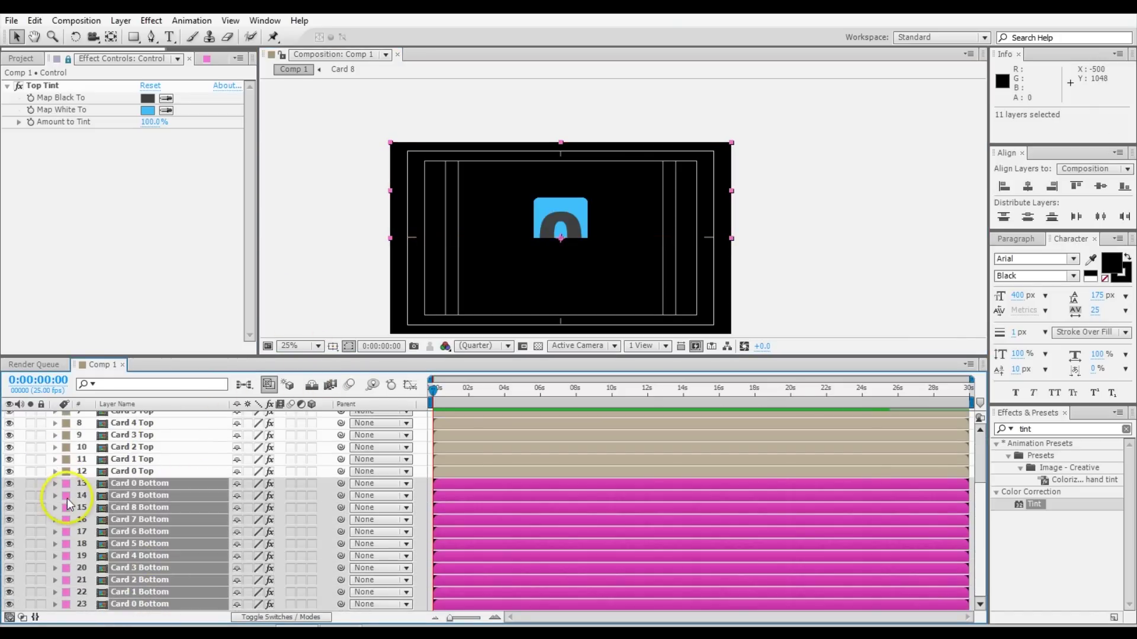
key(m)
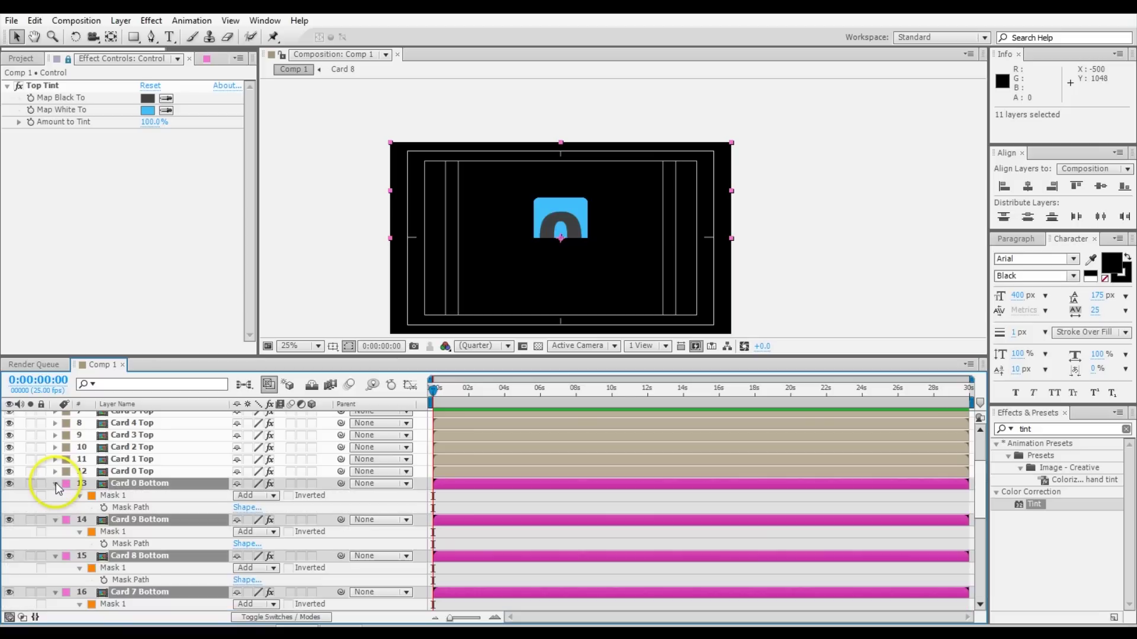
click(272, 496)
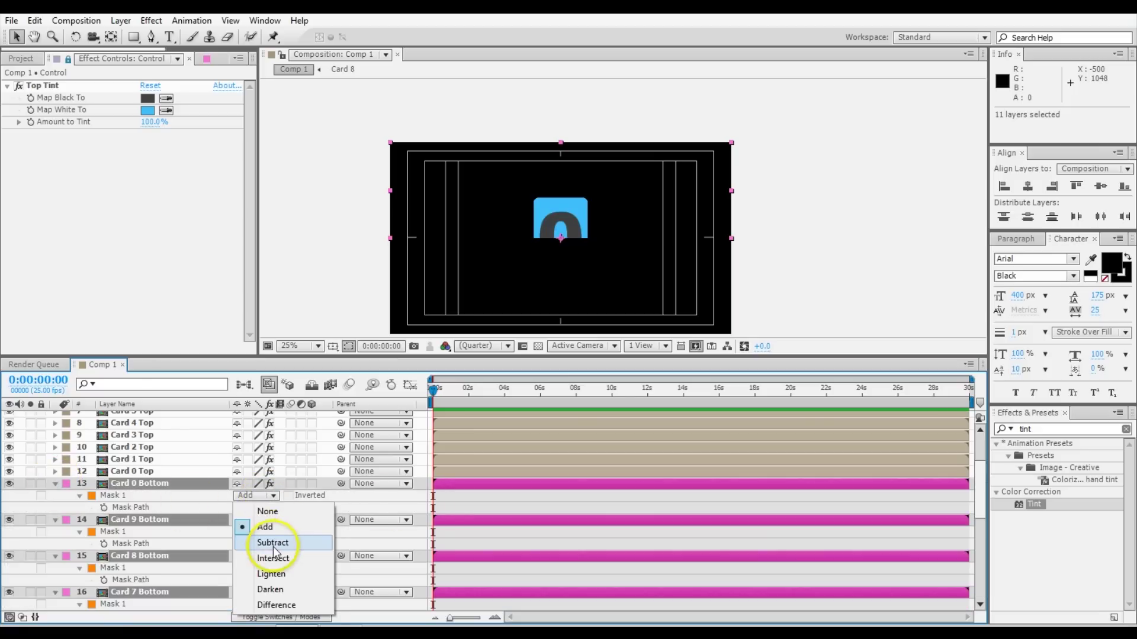
click(273, 541)
click(271, 531)
click(271, 471)
key(m)
click(828, 282)
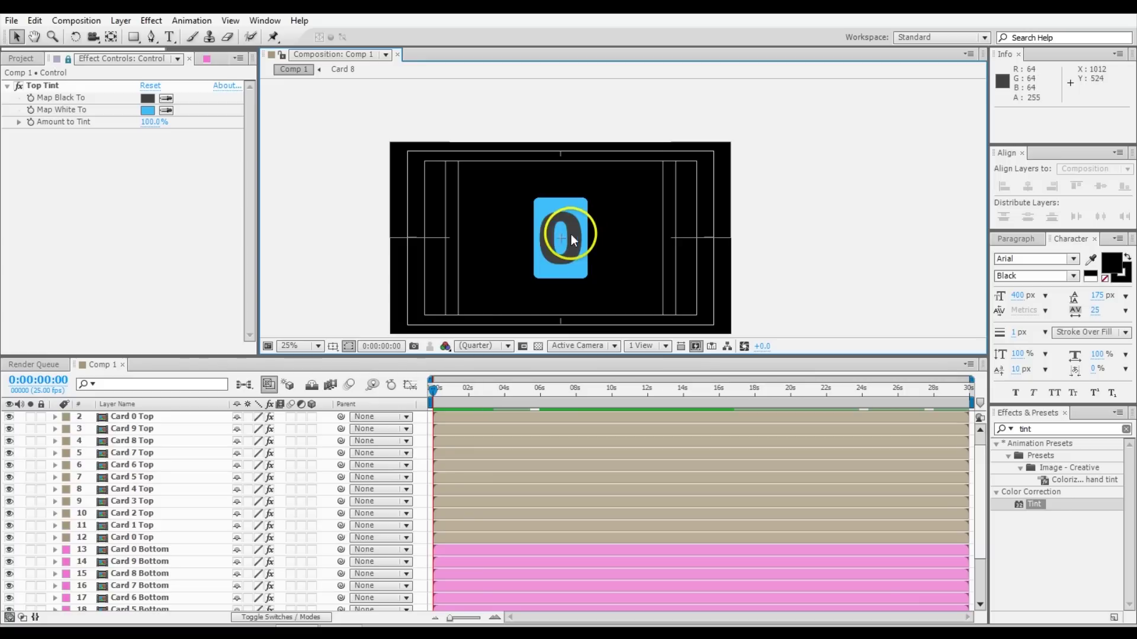
scroll(451, 440, up, 1)
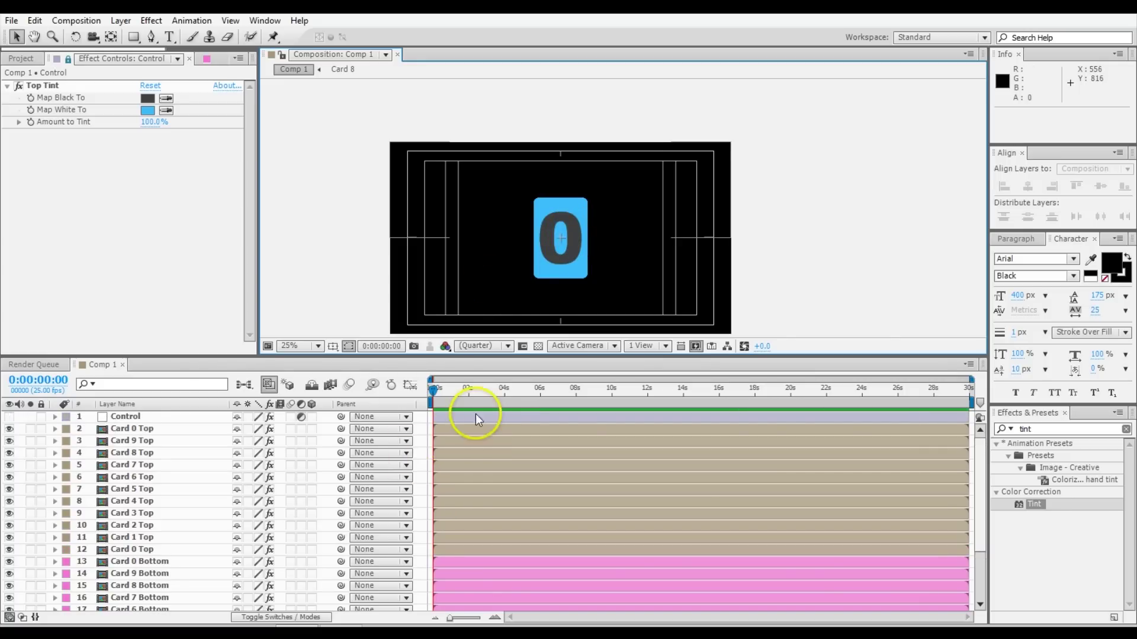
Place the current time at 0:00:01:00 on a magnified timeline.
scroll(464, 406, up, 4)
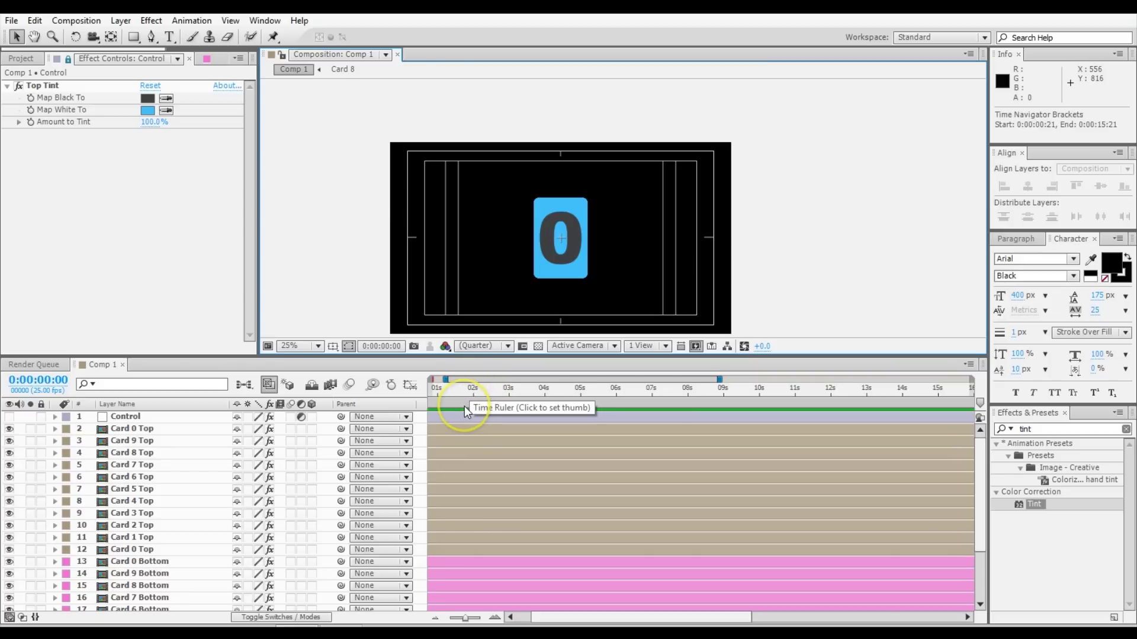
drag(616, 620, 563, 616)
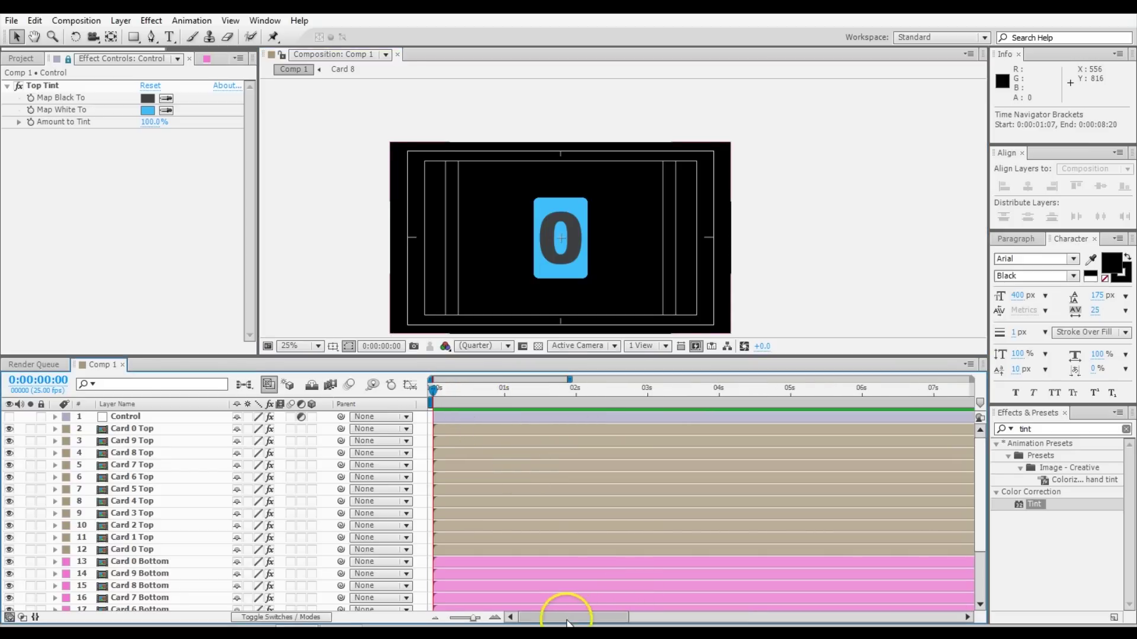
click(505, 392)
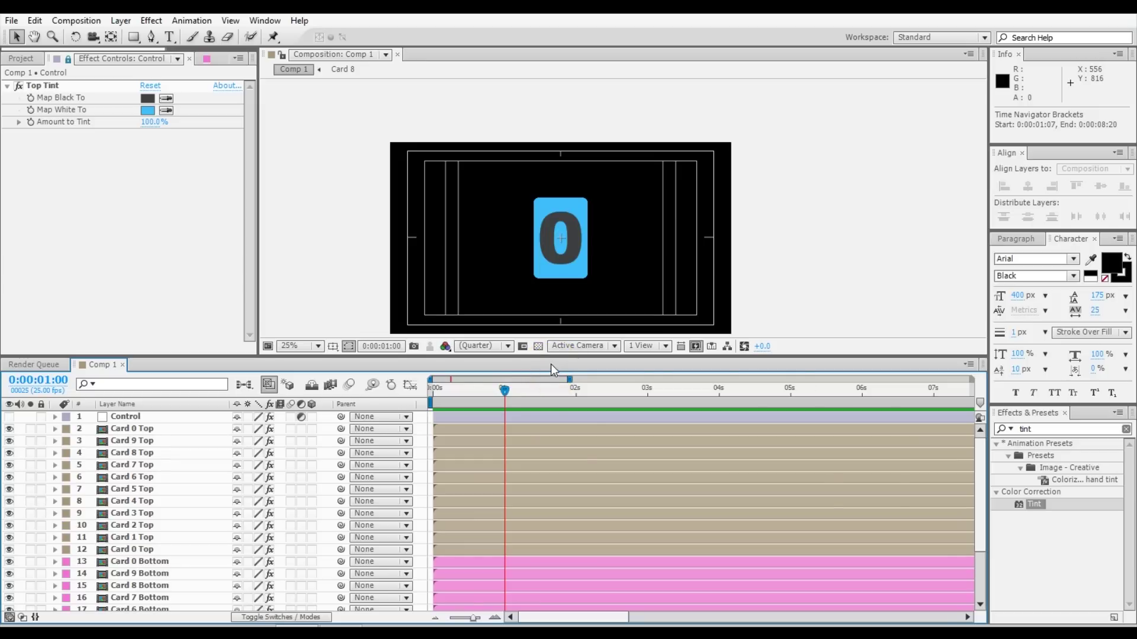
Make all Top and Bottom card layers 3D, keeping the Control layer 2D.
key(ctrl+a)
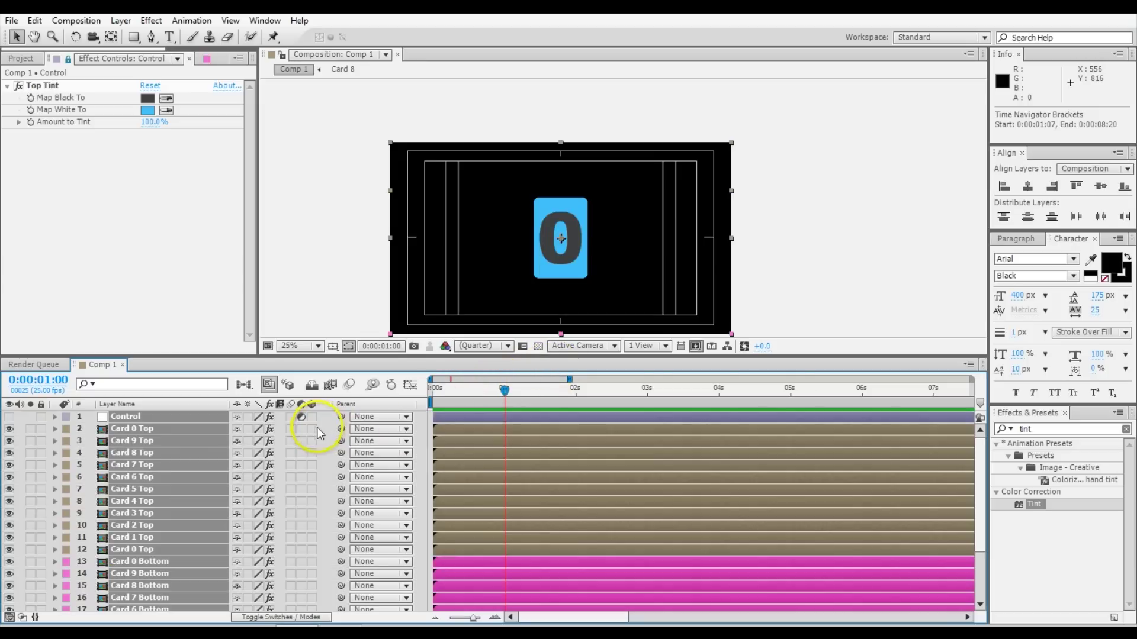
click(312, 417)
click(302, 418)
click(330, 268)
click(312, 417)
click(77, 416)
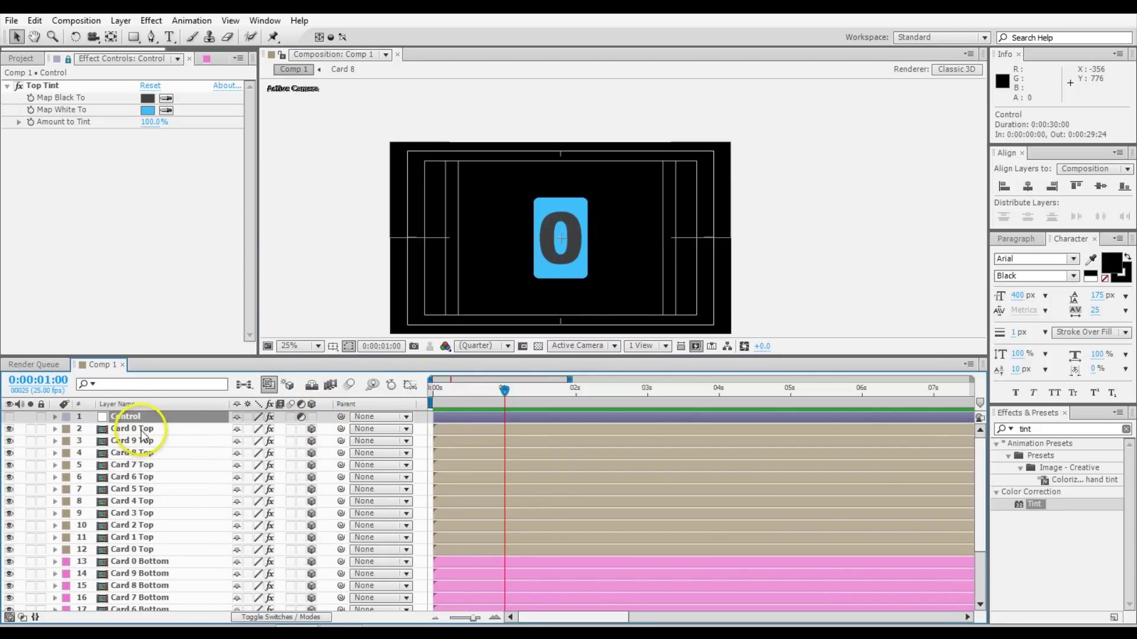
Add an X Rotation keyframe of 180° to the topmost Card 0 Top layer at 0:00:01:00.
click(132, 429)
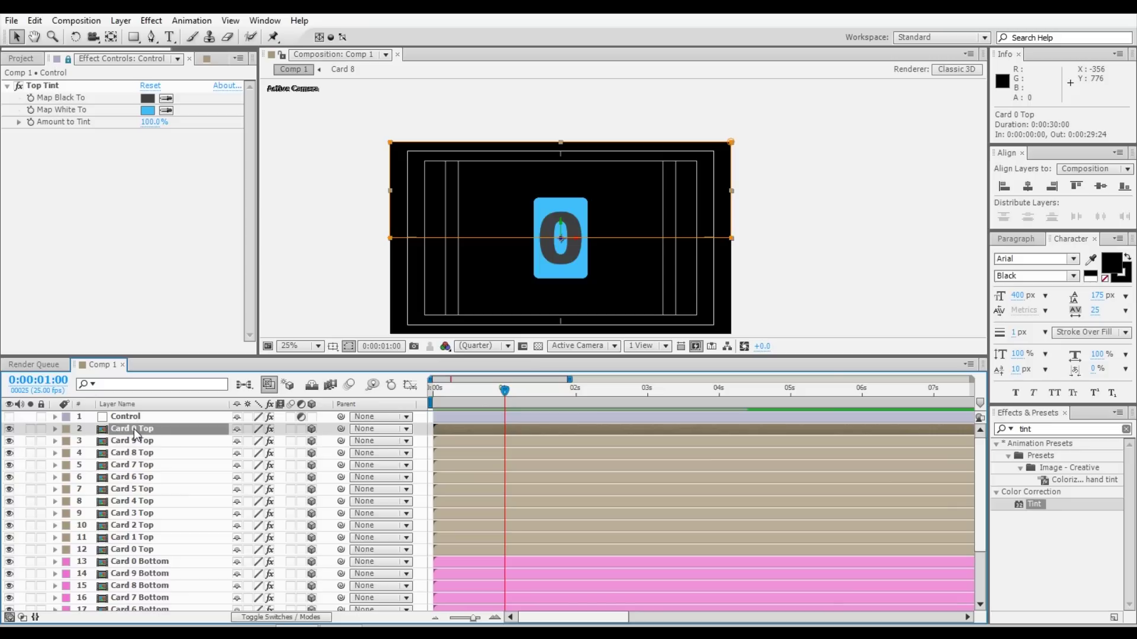
key(r)
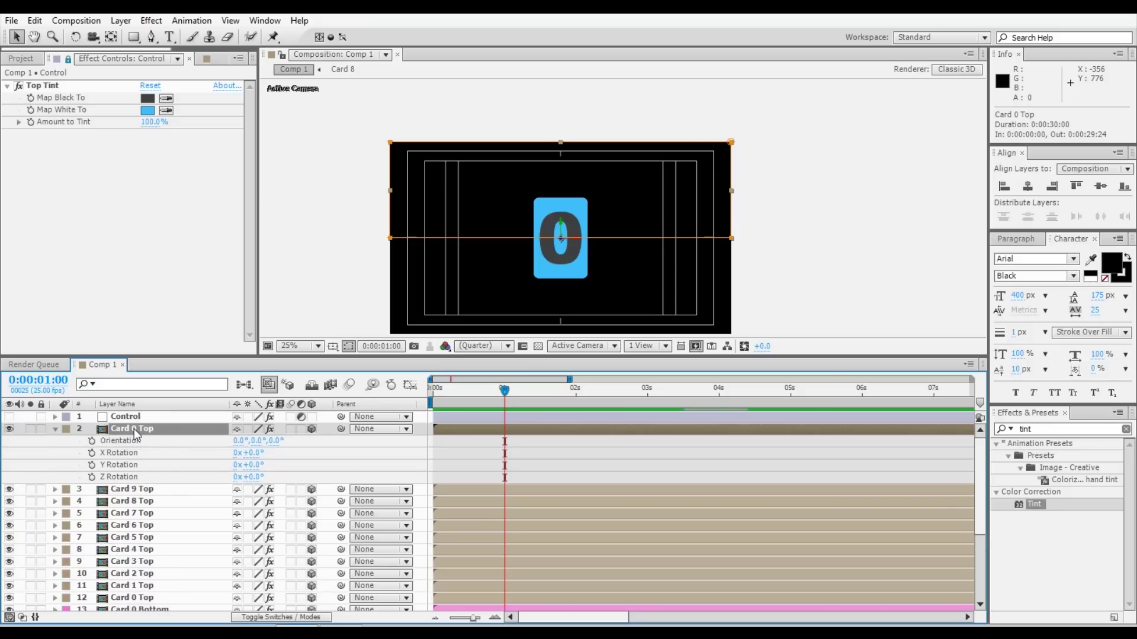
click(92, 453)
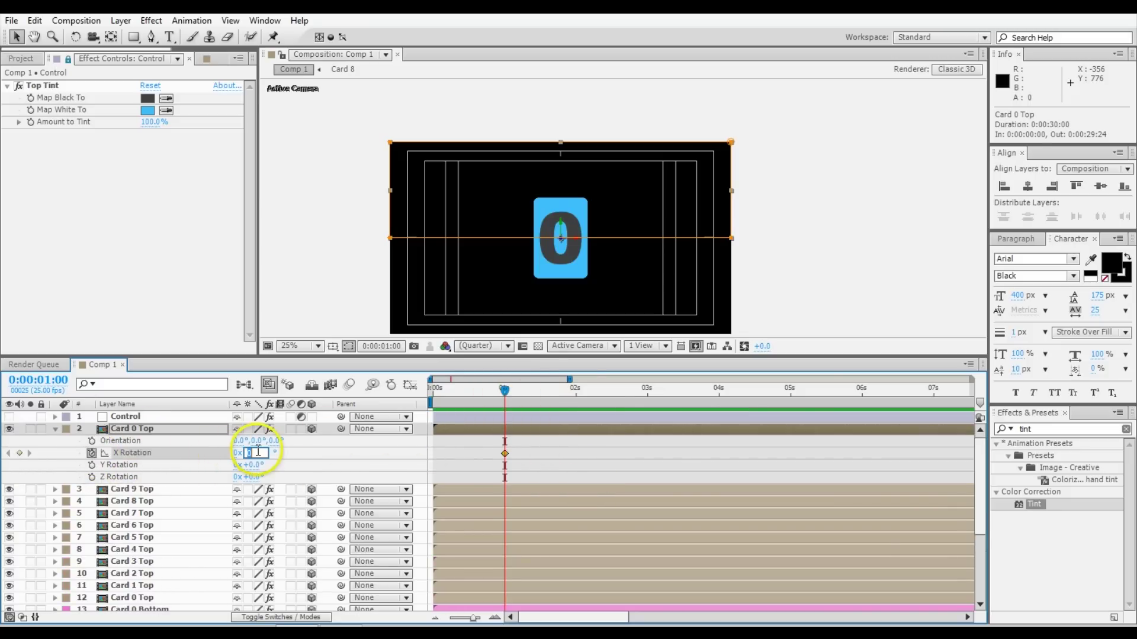
key(Return)
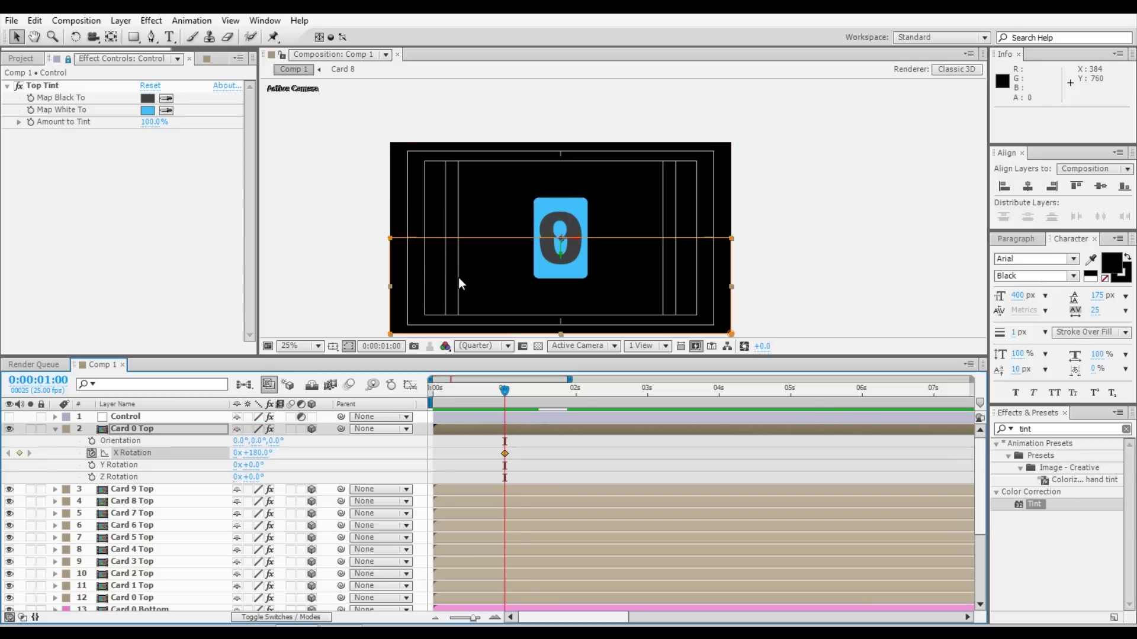
click(578, 465)
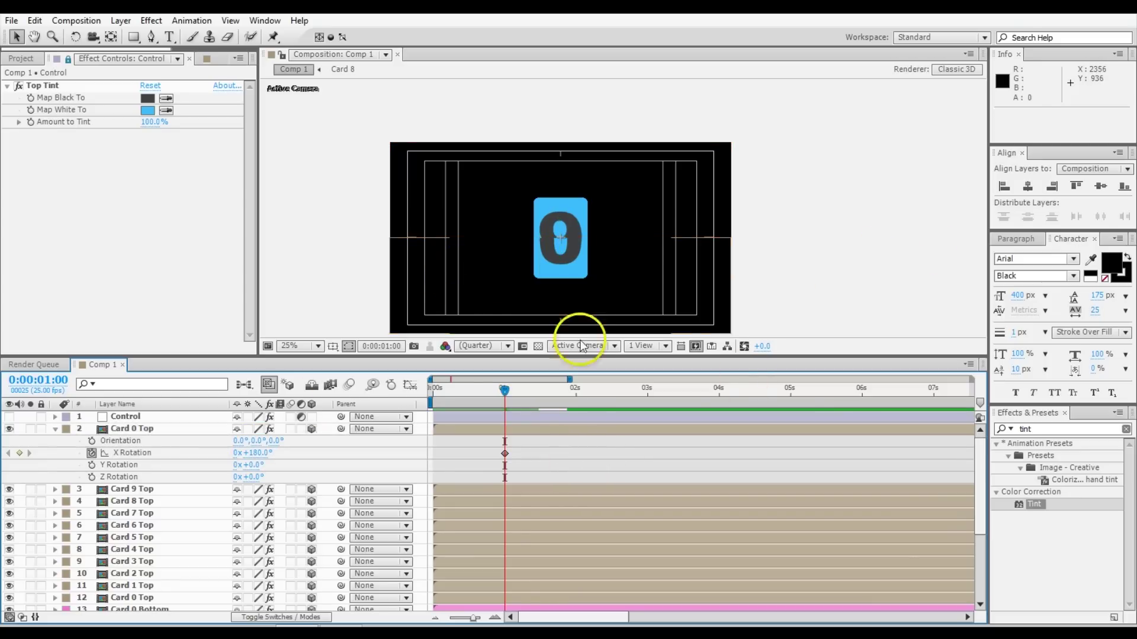
Reorder the Top layers below the topmost Card 0 Top so they run from Card 1 Top to Card 9 Top, and deselect them.
scroll(550, 283, up, 2)
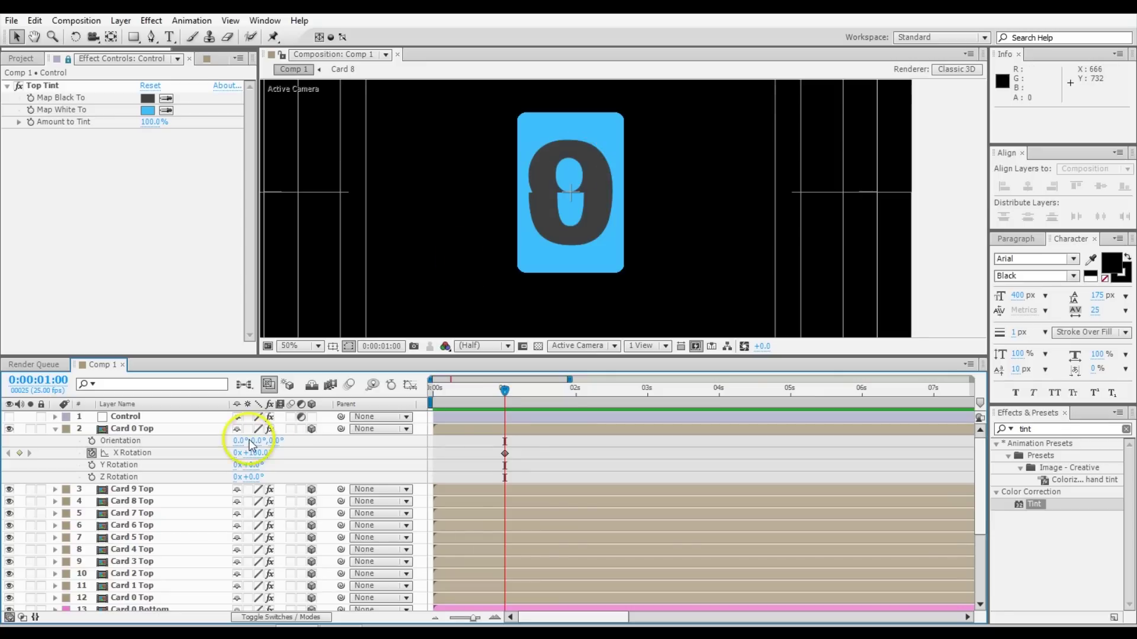
click(148, 586)
drag(149, 561, 148, 487)
drag(132, 584, 143, 502)
drag(138, 585, 145, 513)
drag(141, 585, 142, 525)
drag(136, 589, 140, 538)
mouse_move(135, 591)
mouse_down()
mouse_move(140, 541)
mouse_move(140, 575)
mouse_up()
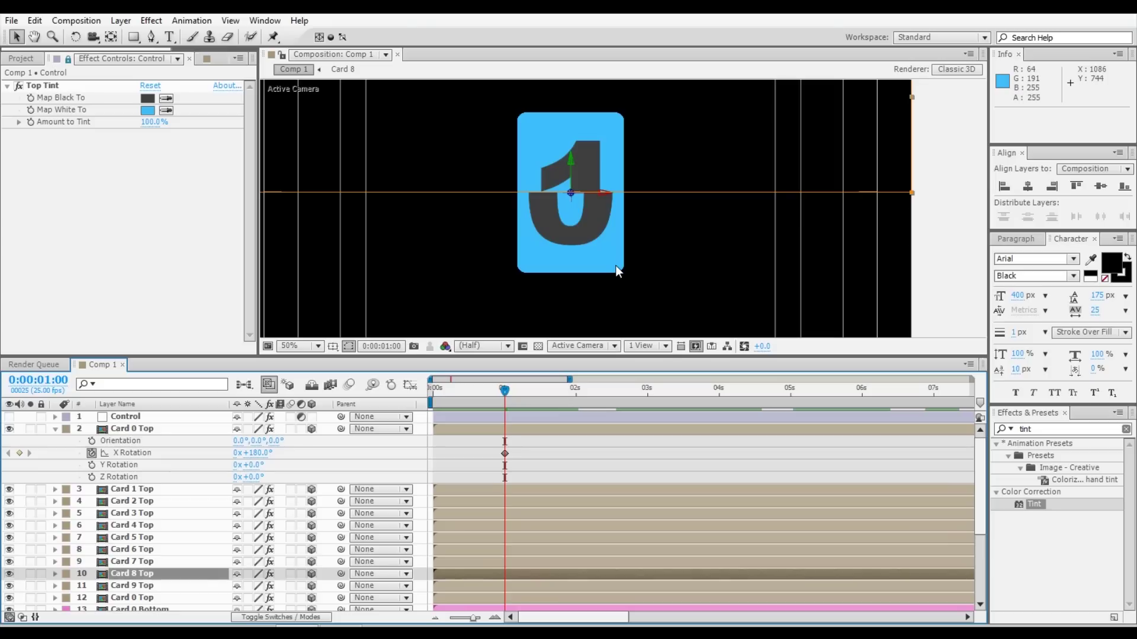
click(544, 469)
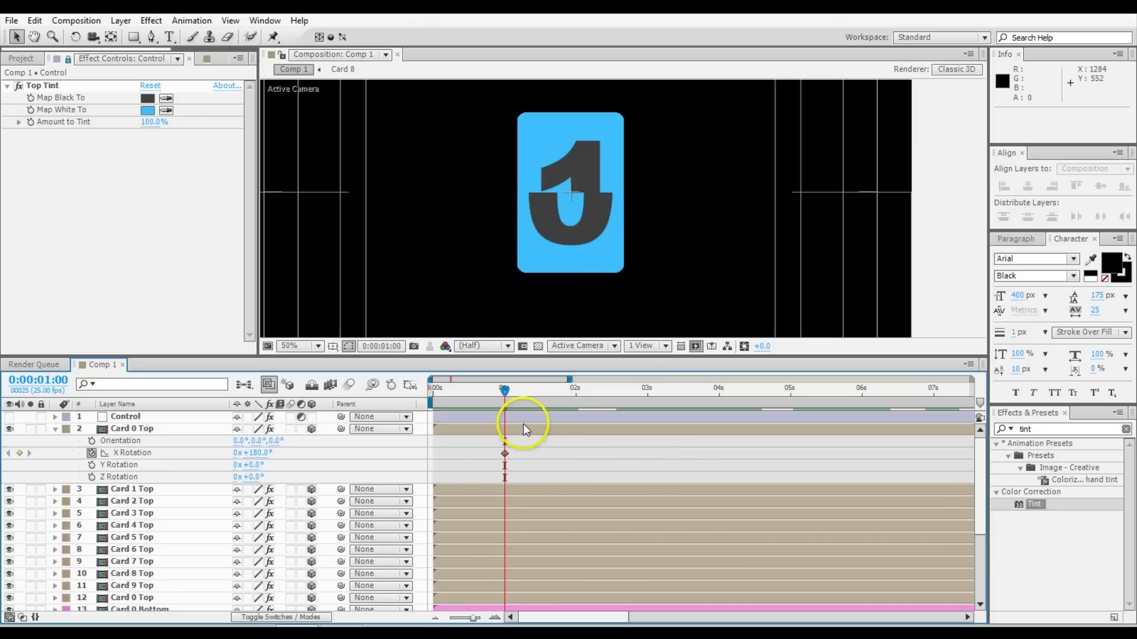
Add an X Rotation keyframe of 0° to the topmost Card 0 Top layer at 0:00:00:15 and preview the flip.
click(505, 454)
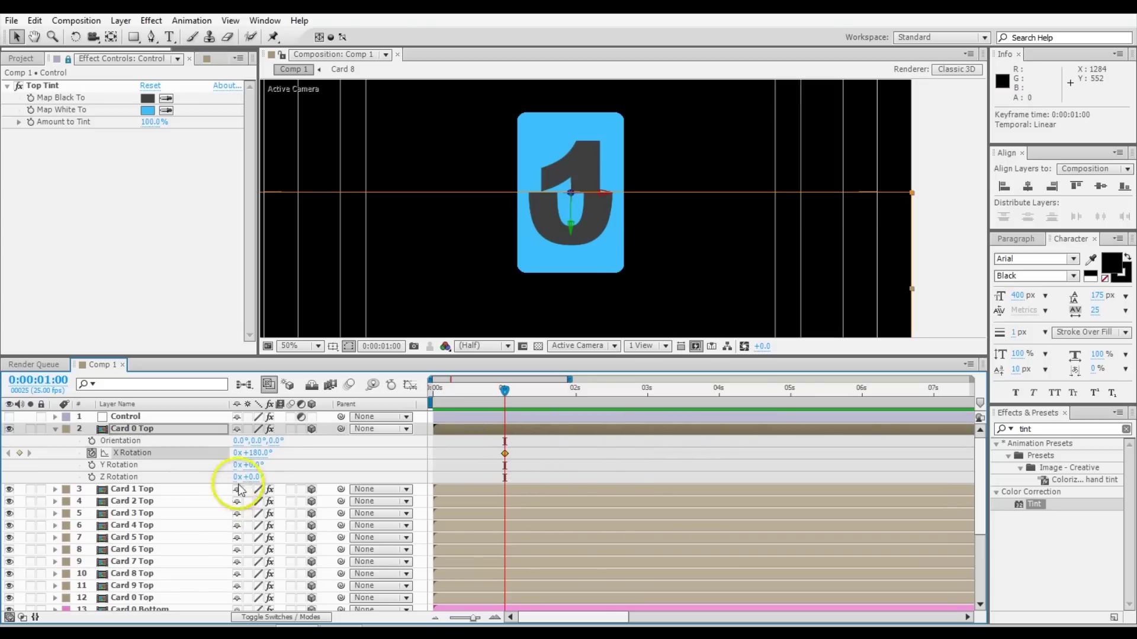
key(shift+Page_Up)
click(260, 453)
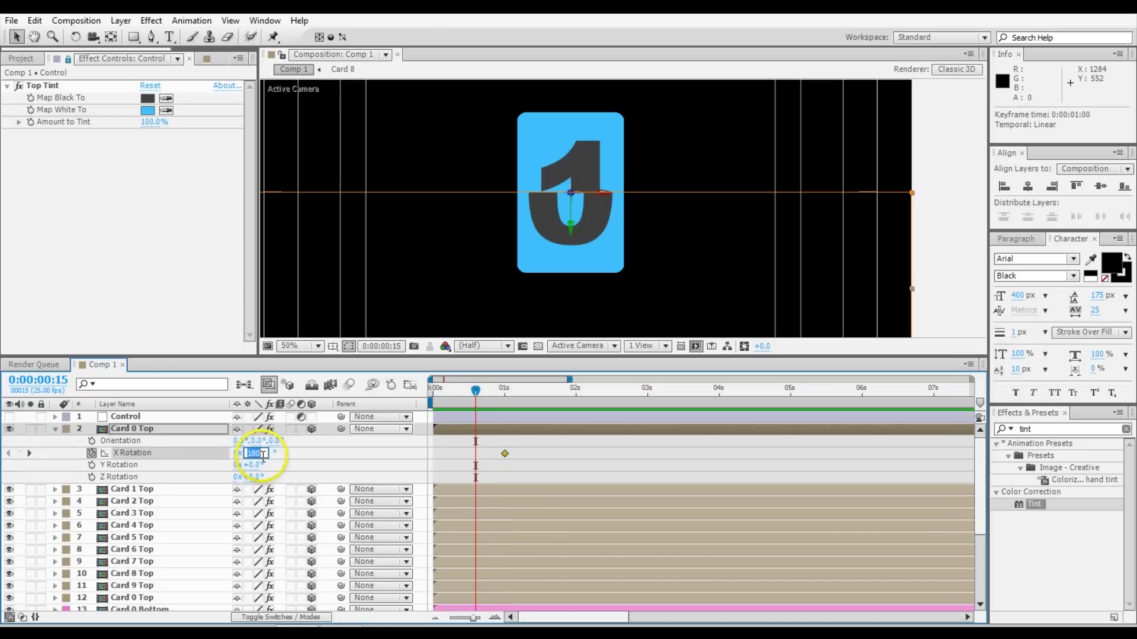
text(0)
key(Return)
key(space)
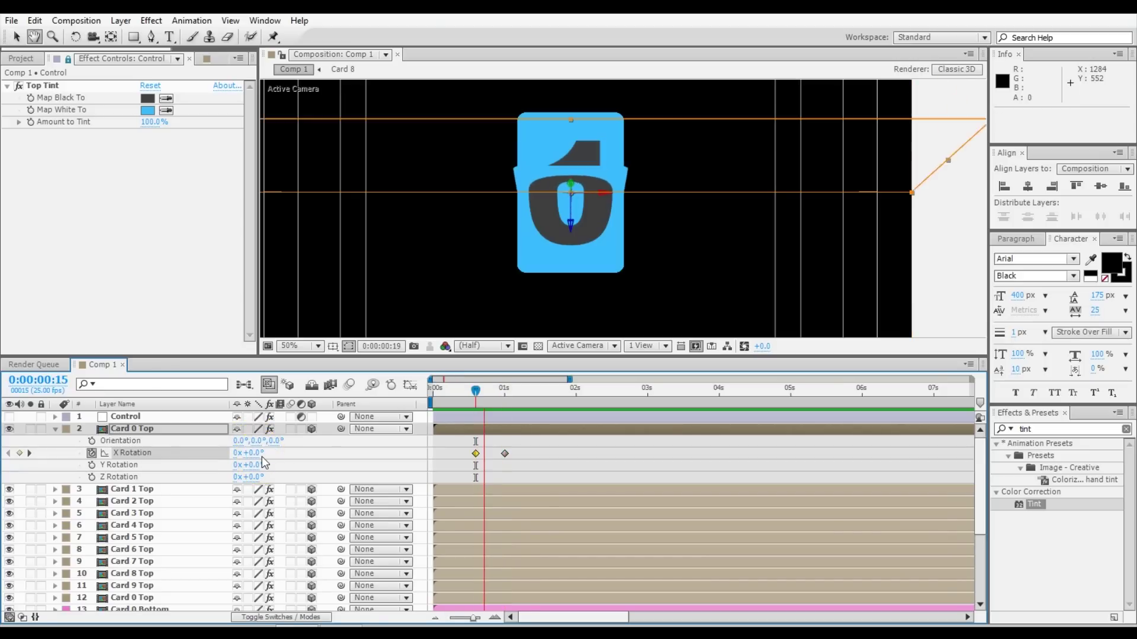
drag(435, 392, 506, 397)
Apply Easy Ease to both X Rotation keyframes and reshape the speed graph so the flip accelerates sharply towards 0:00:01:00.
drag(521, 457, 462, 469)
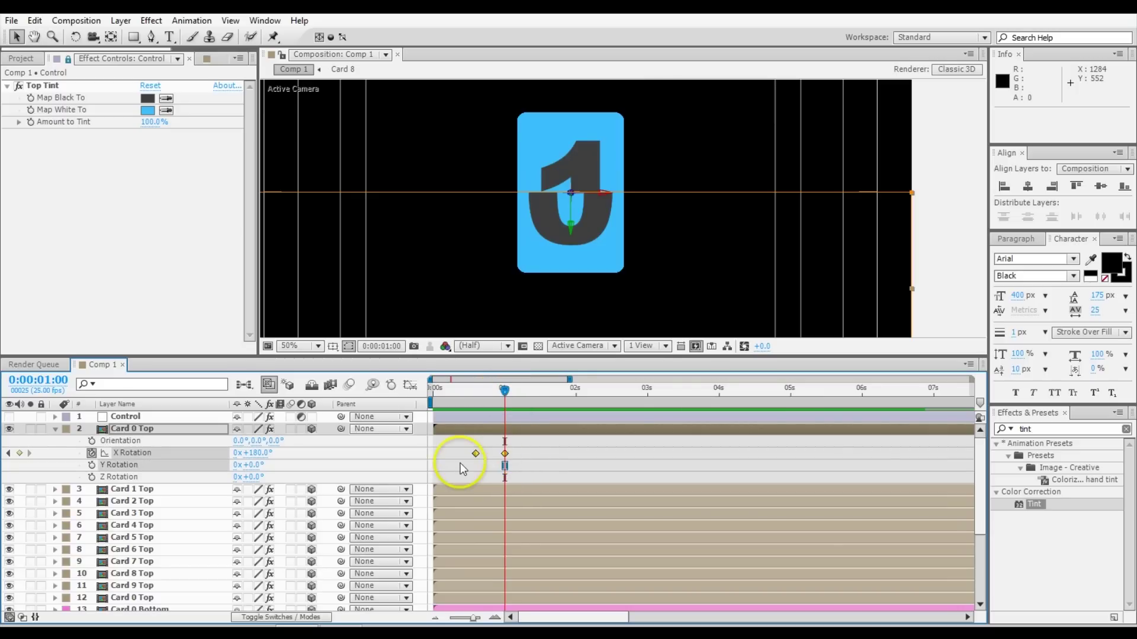
key(F9)
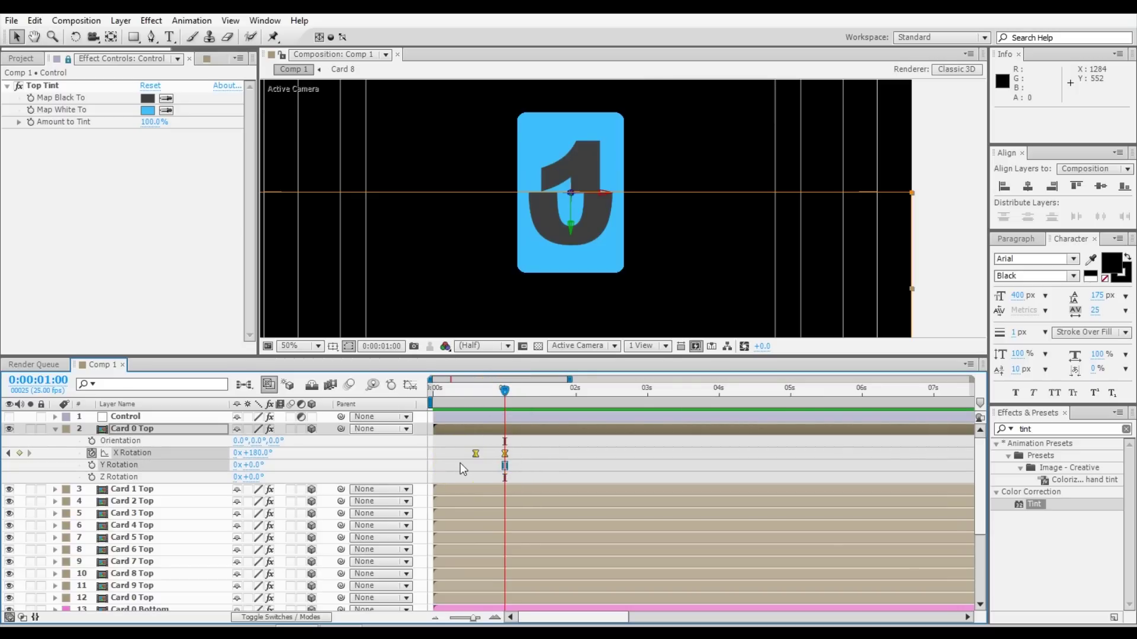
click(410, 391)
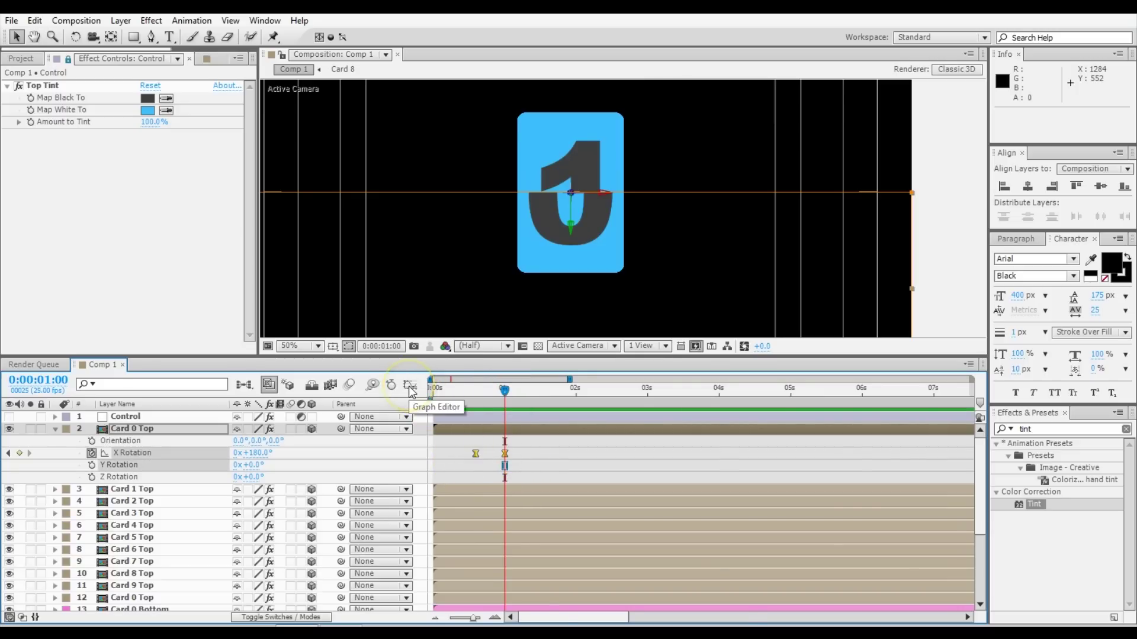
click(410, 391)
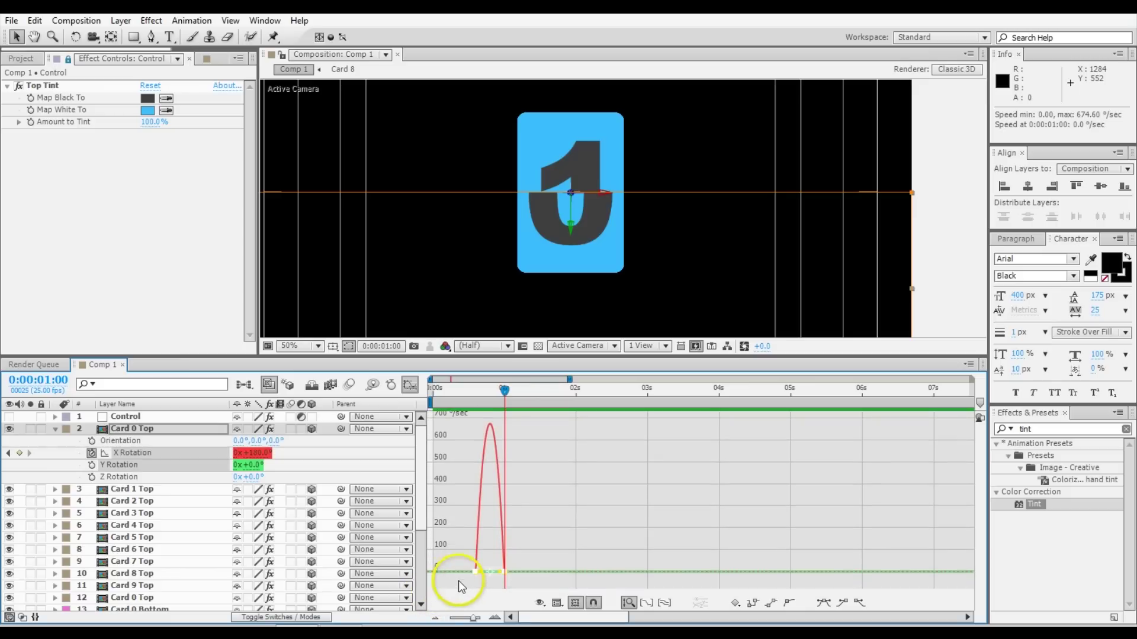
drag(478, 571, 539, 575)
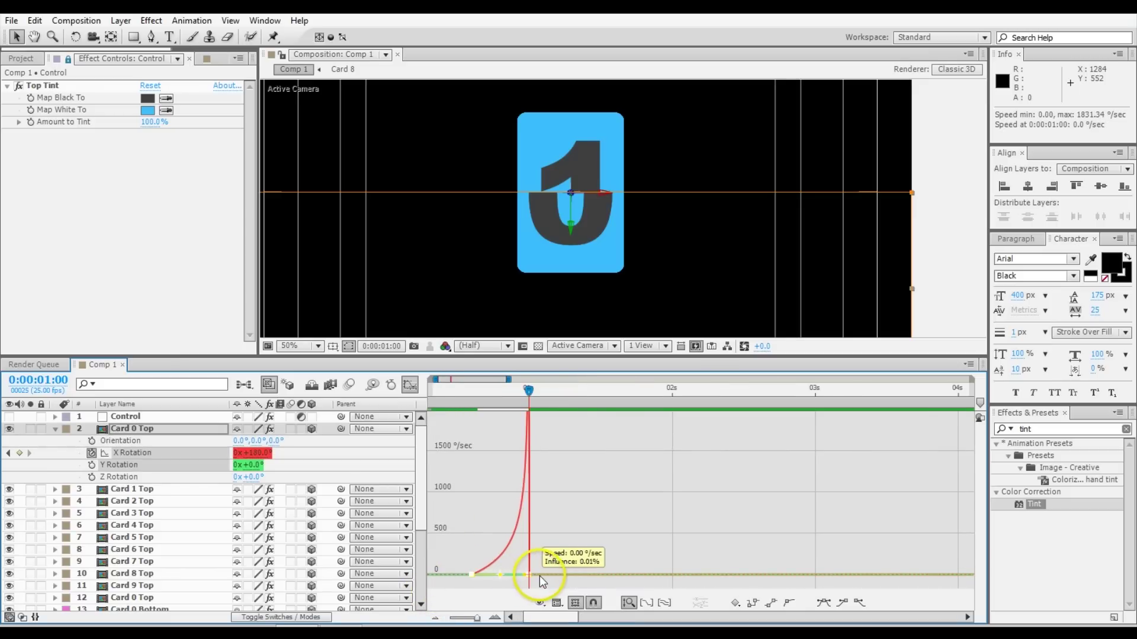
Preview the eased flip of the topmost Card 0 Top layer from 0:00:00:15.
click(472, 394)
key(KP_0)
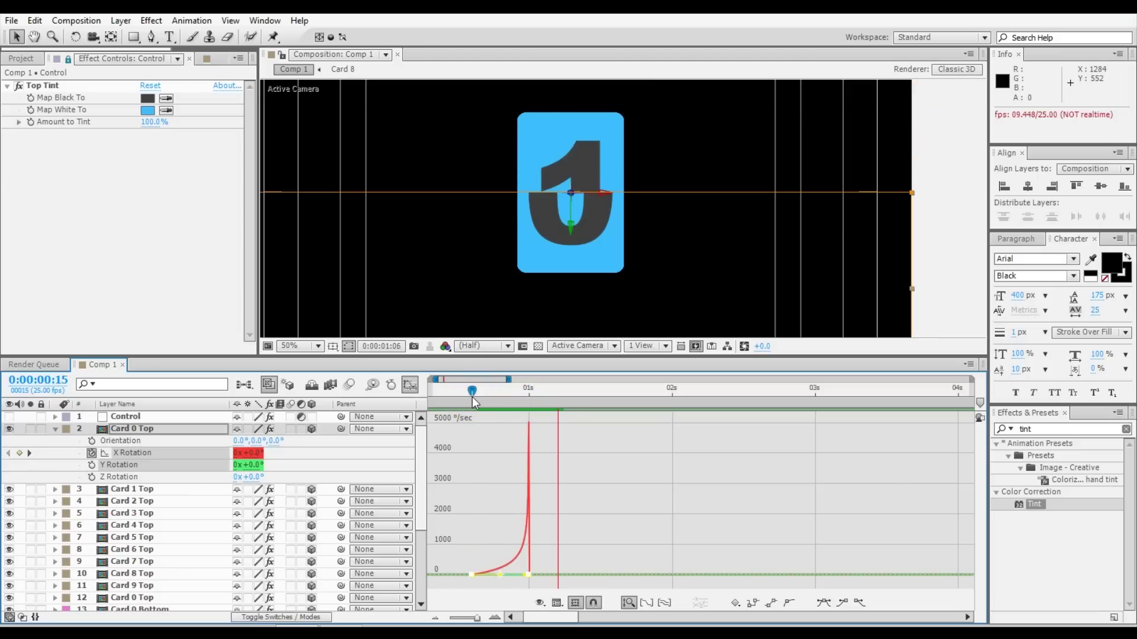
click(655, 411)
drag(474, 392, 535, 404)
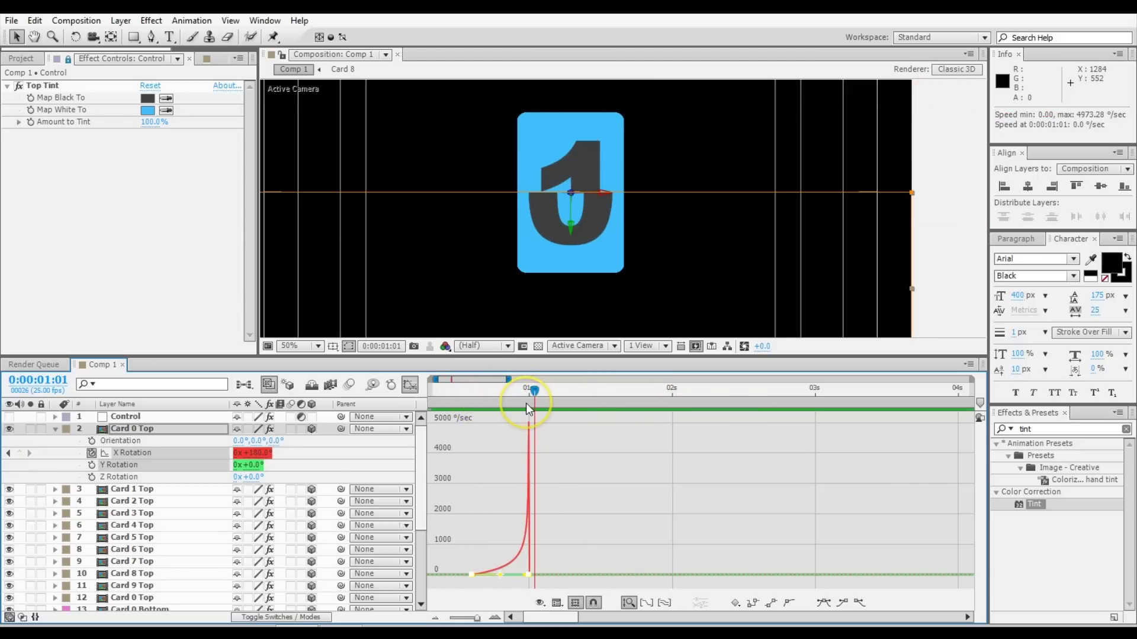
Leave the Graph Editor and return the current time to 0:00:01:00.
click(410, 385)
click(523, 401)
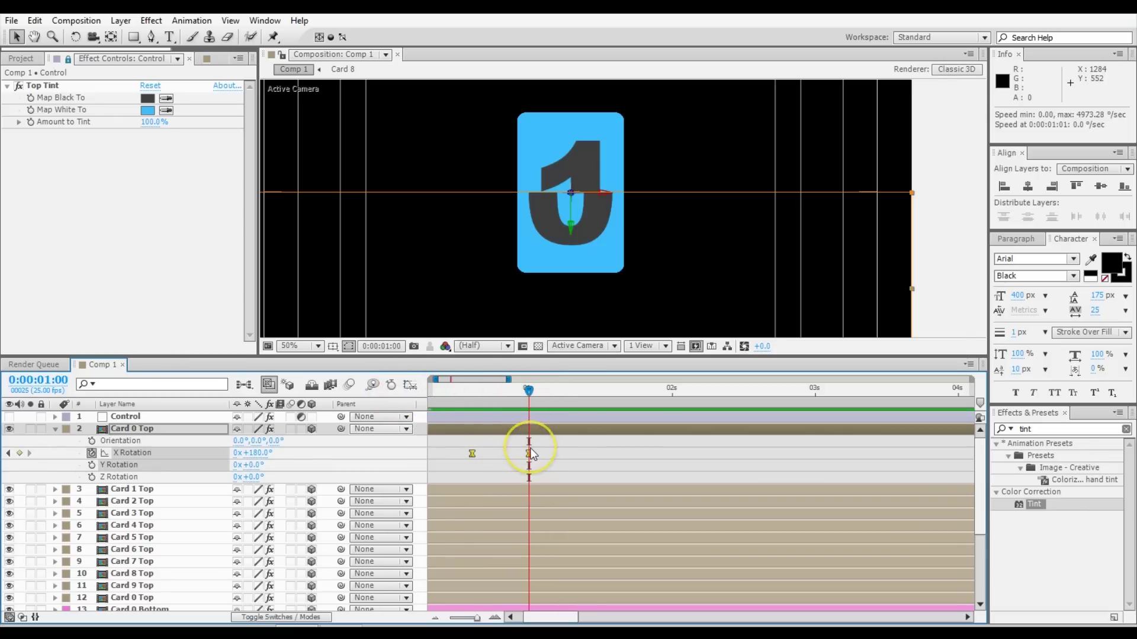
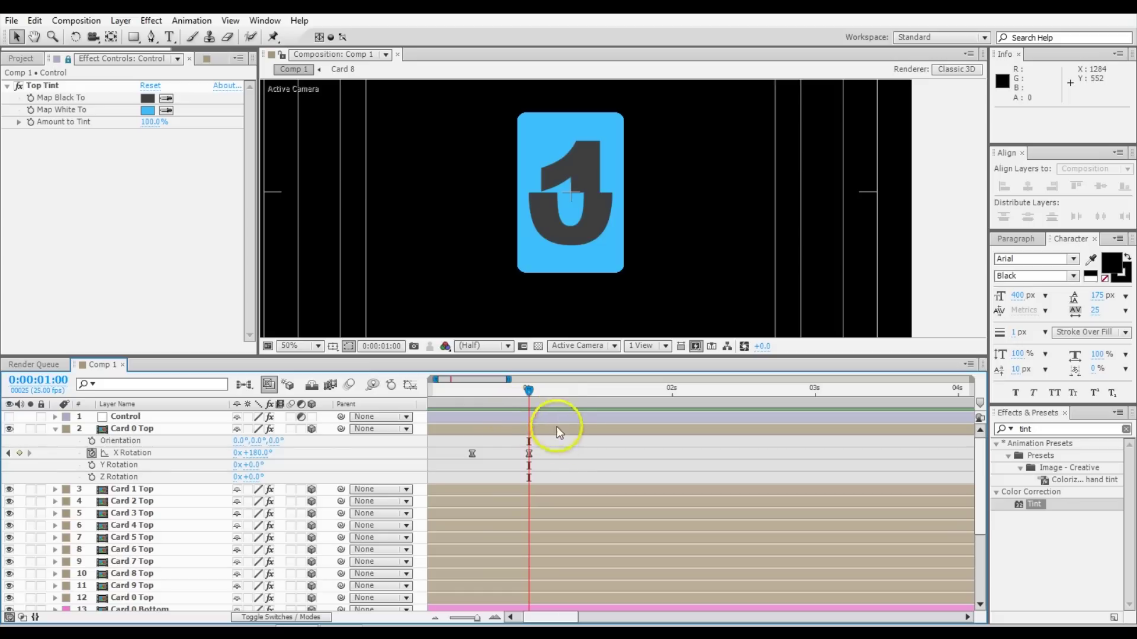
drag(525, 400, 522, 400)
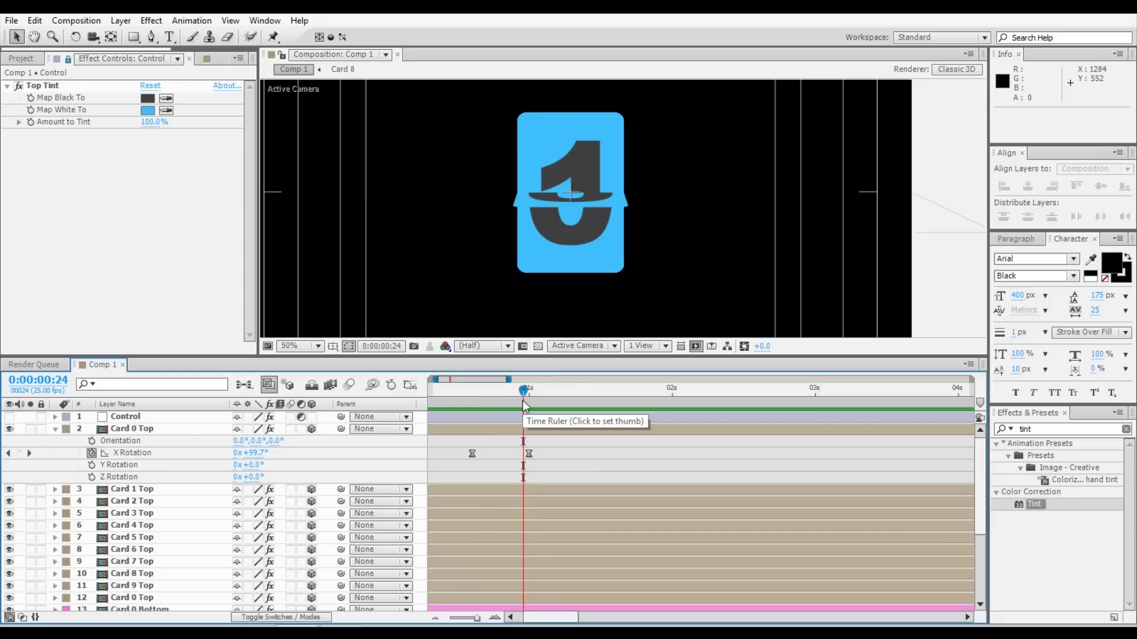
drag(571, 206, 558, 200)
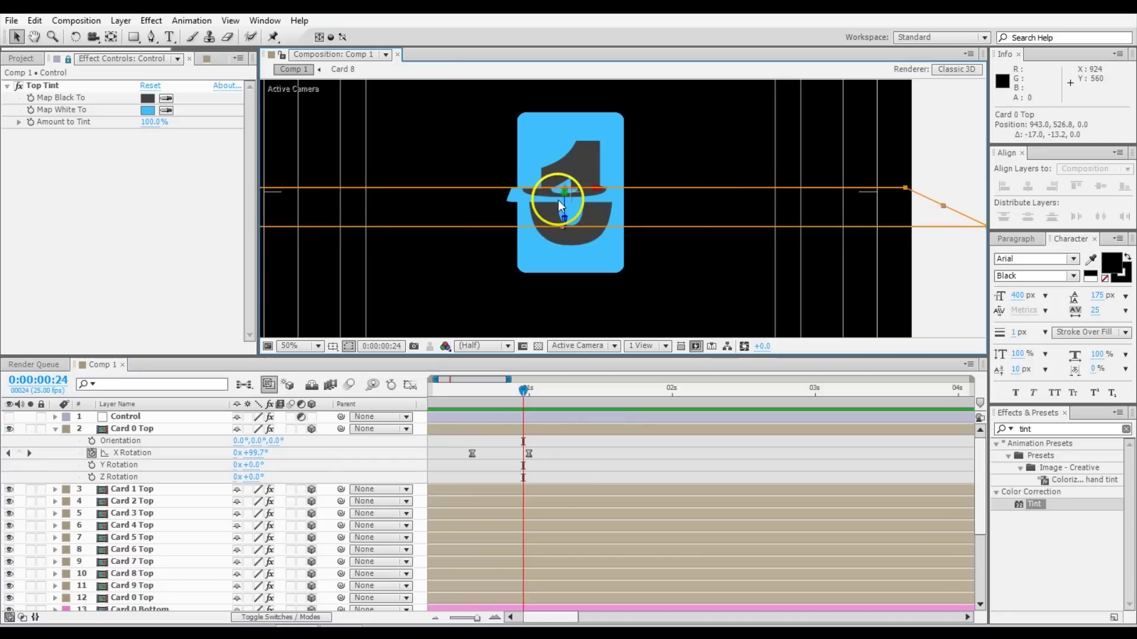
click(540, 443)
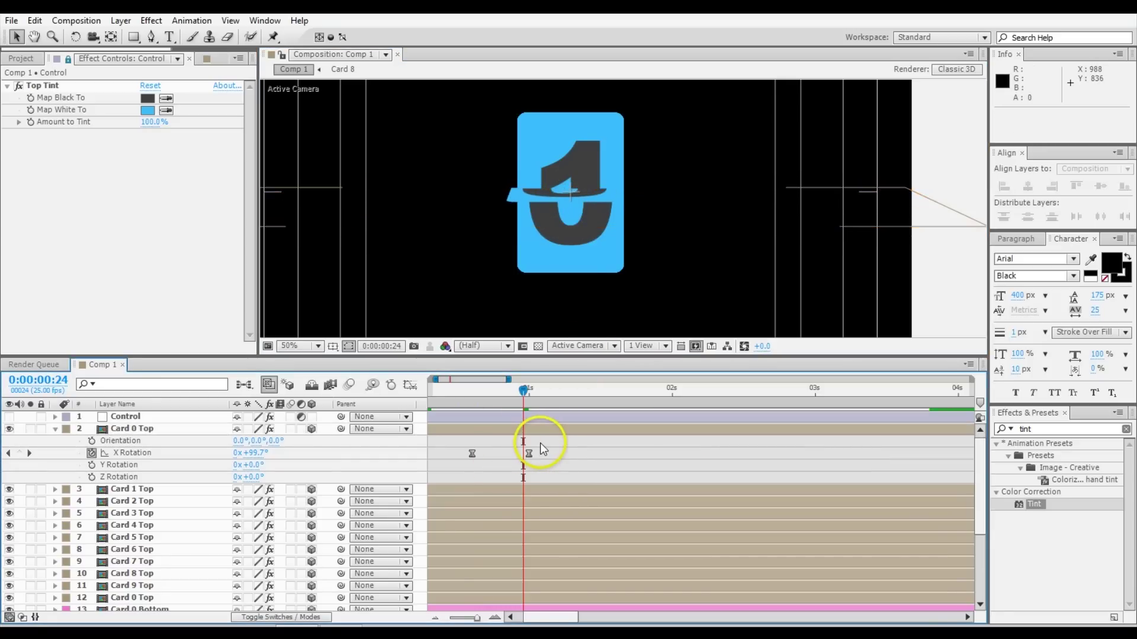
key(ctrl+z)
Add the expression "if (transform.xRotation < 90) 100 else 0" to the Opacity of the topmost Card 0 Top layer.
click(500, 443)
click(500, 439)
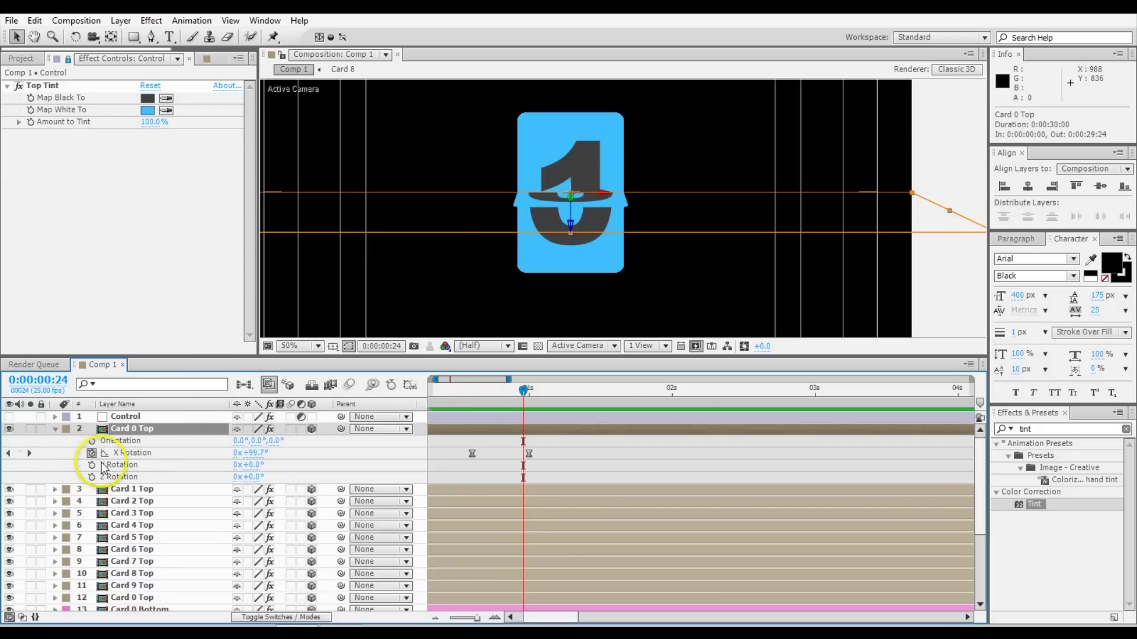
key(shift+t)
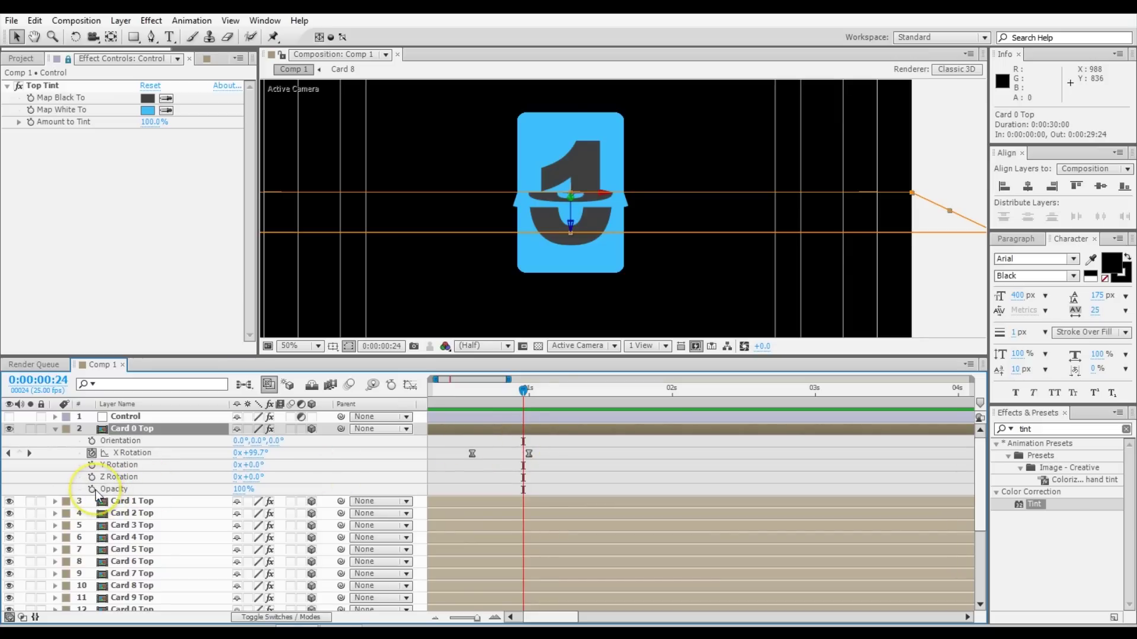
alt+click(93, 490)
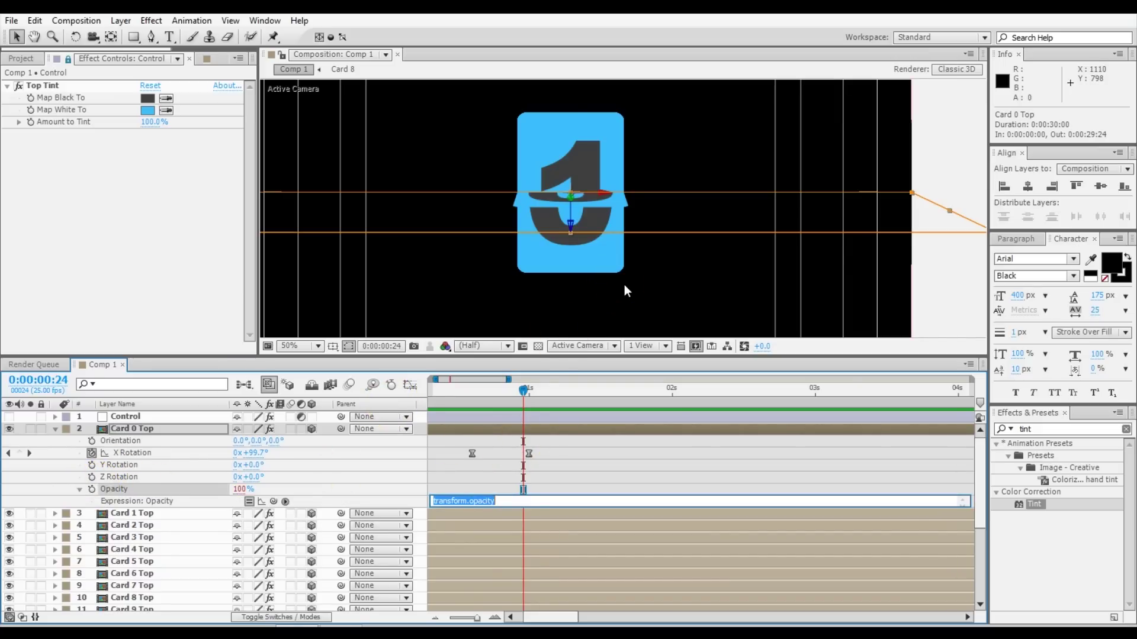
text(if ()
drag(273, 502, 178, 454)
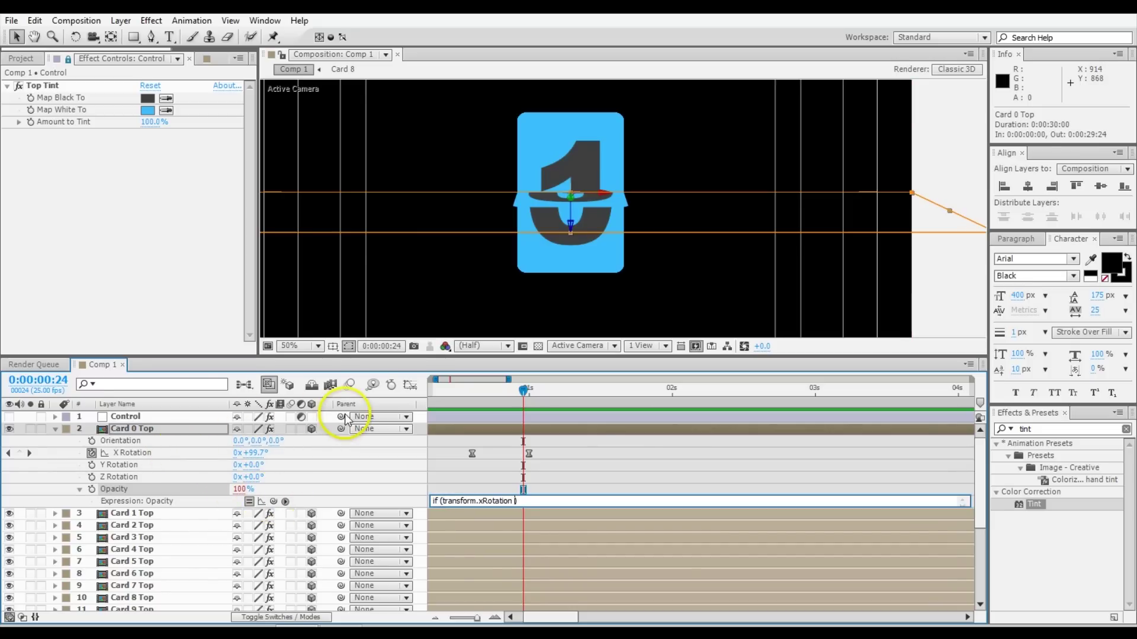
text(< 90) 100 else 0)
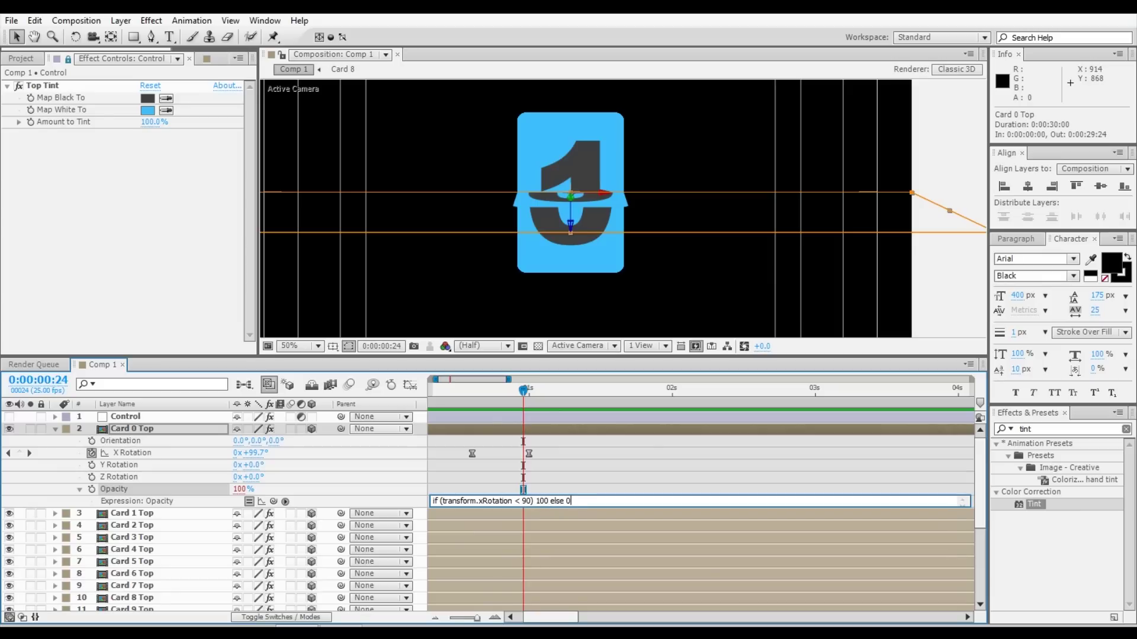
key(KP_Enter)
Copy the topmost Card 0 Top layer's X Rotation through Opacity properties and paste them onto Card 1 Top through Card 9 Top at 0:00:00:15.
key(j)
click(131, 455)
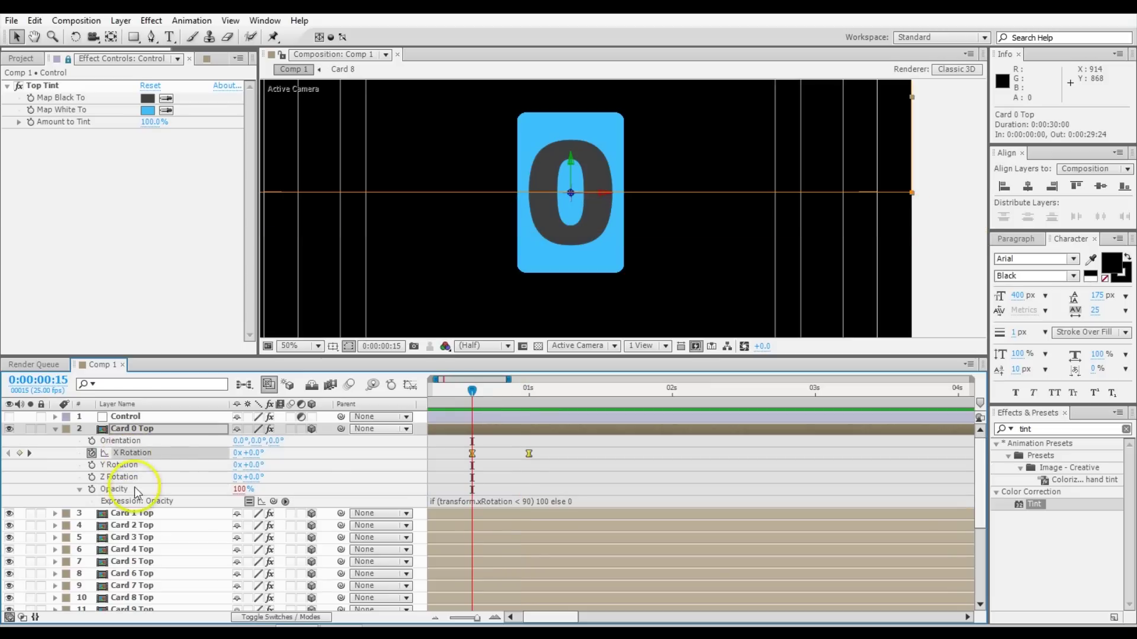
shift+click(122, 489)
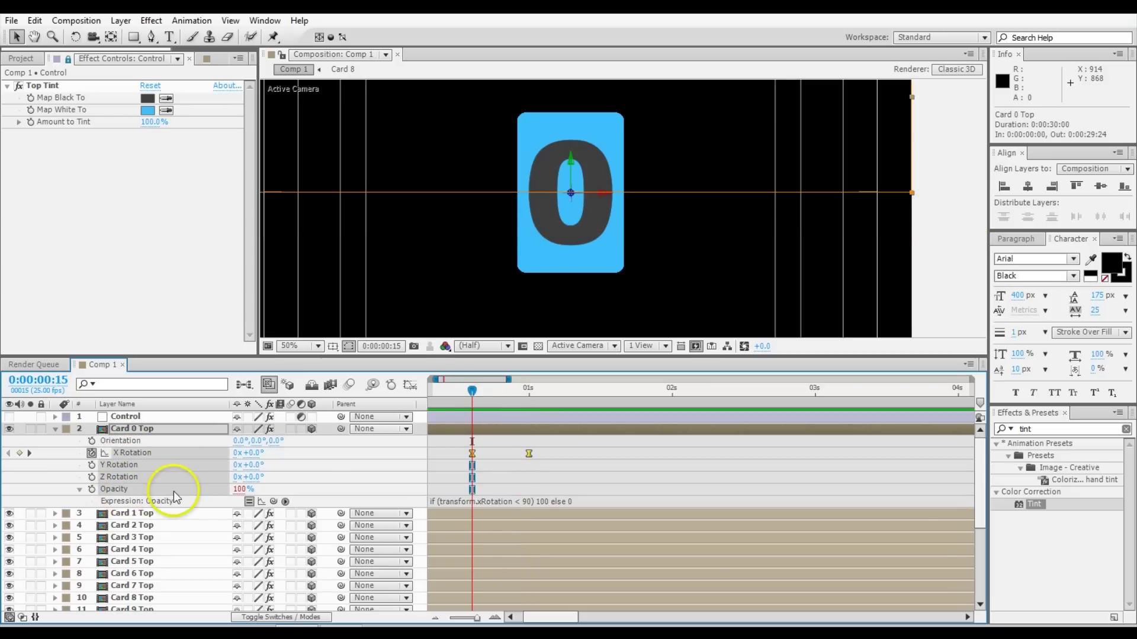
key(ctrl+c)
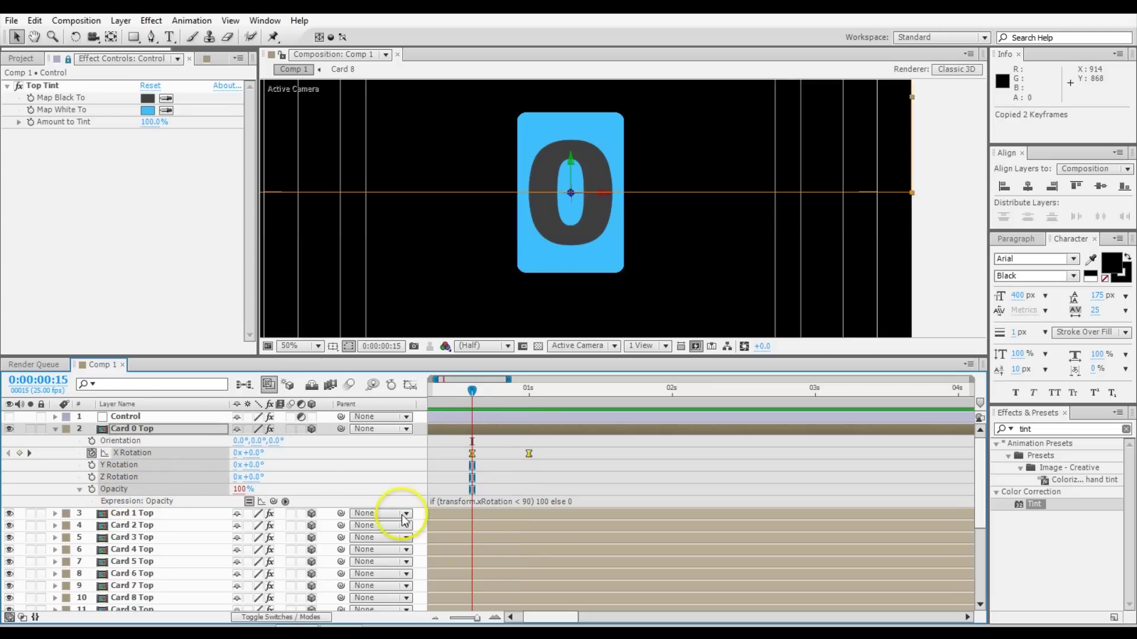
click(146, 514)
scroll(137, 545, down, 3)
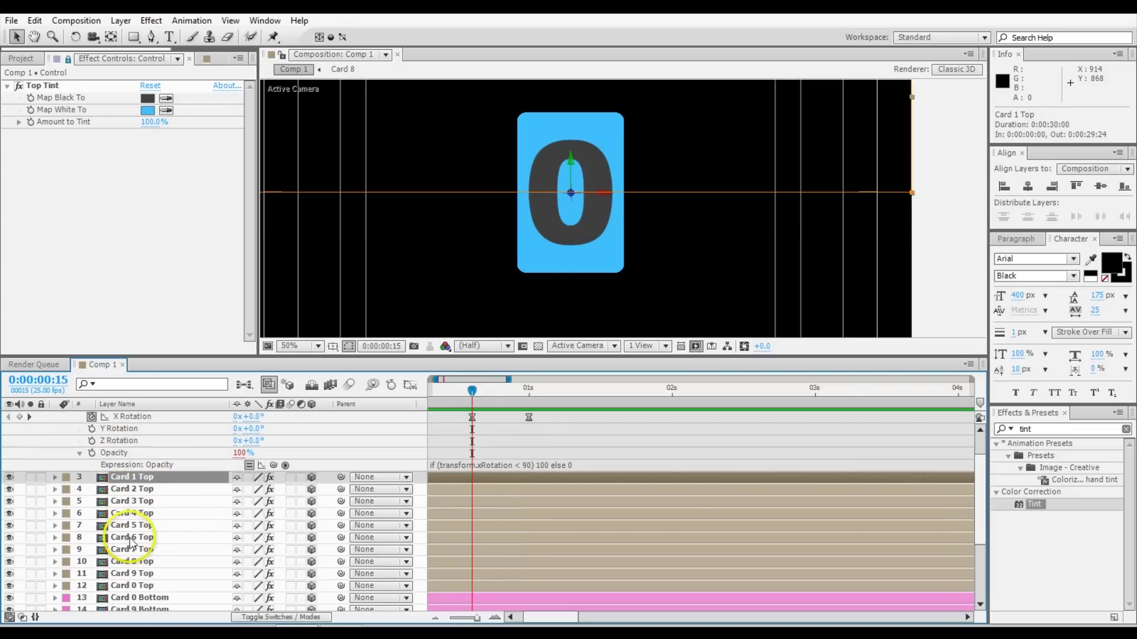
shift+click(135, 575)
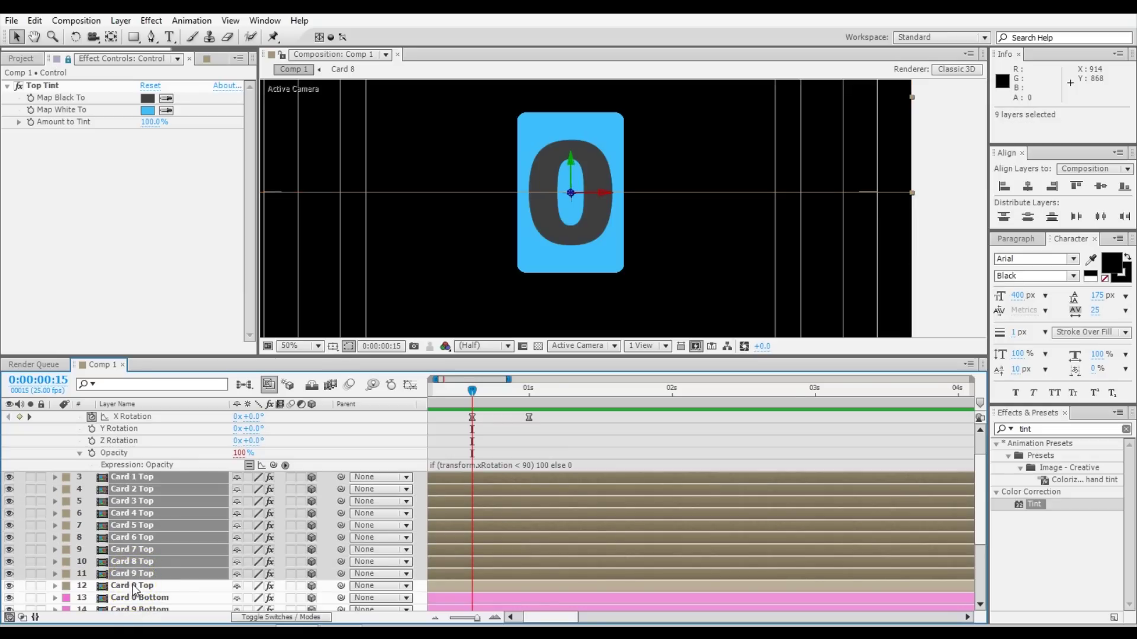
key(ctrl+v)
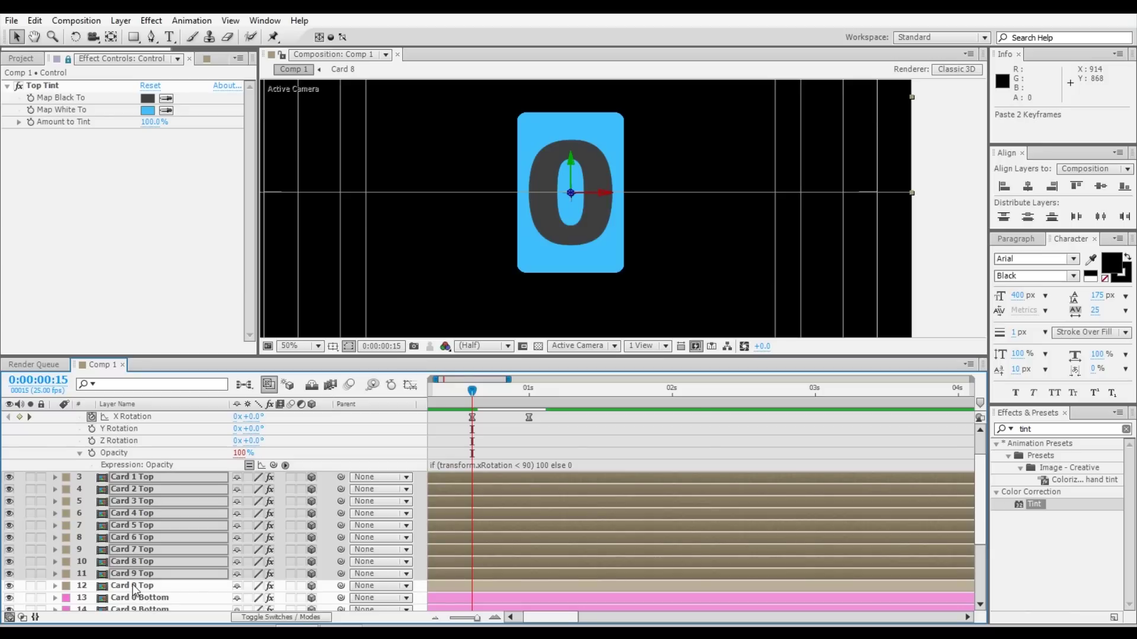
Show the rotation properties of all layers and scrub through the flip to 0:00:01:00.
key(u)
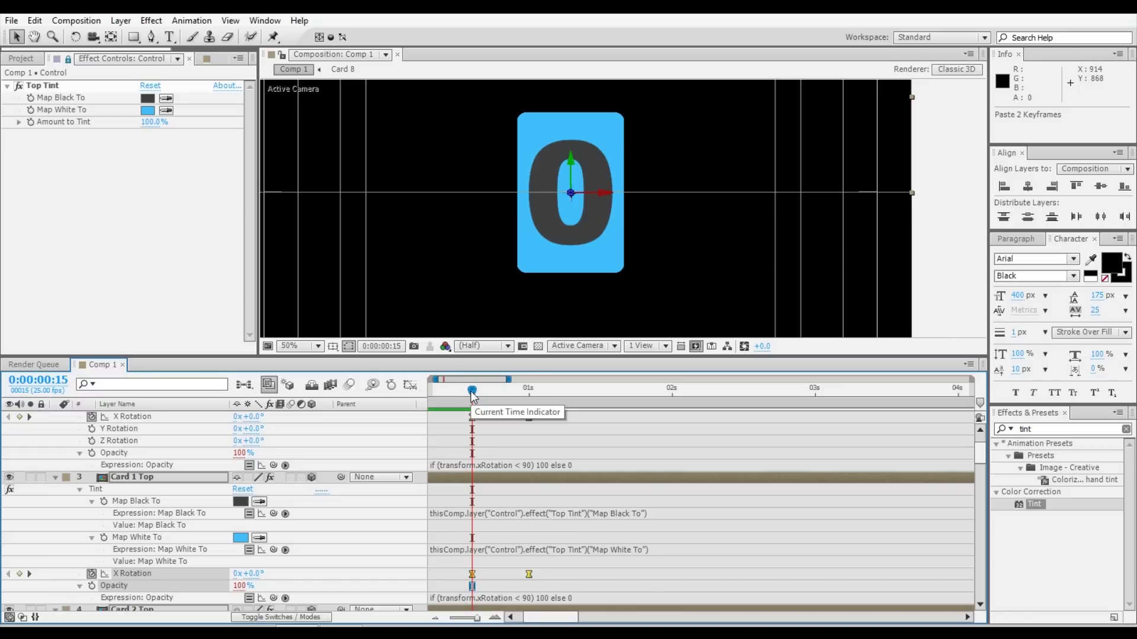
key(ctrl+a)
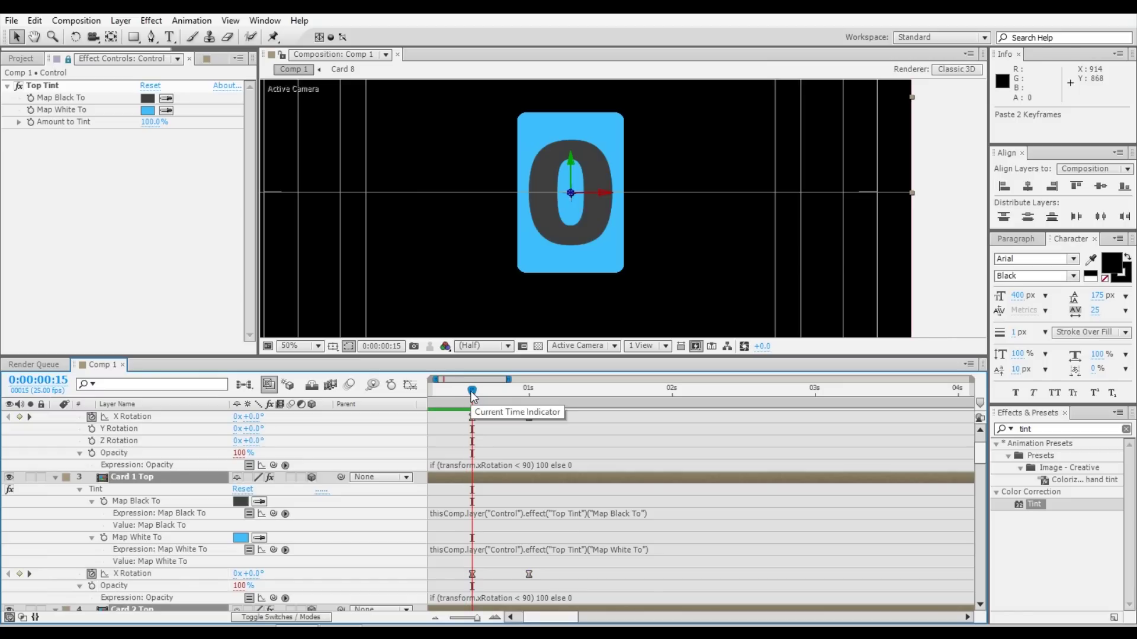
key(r)
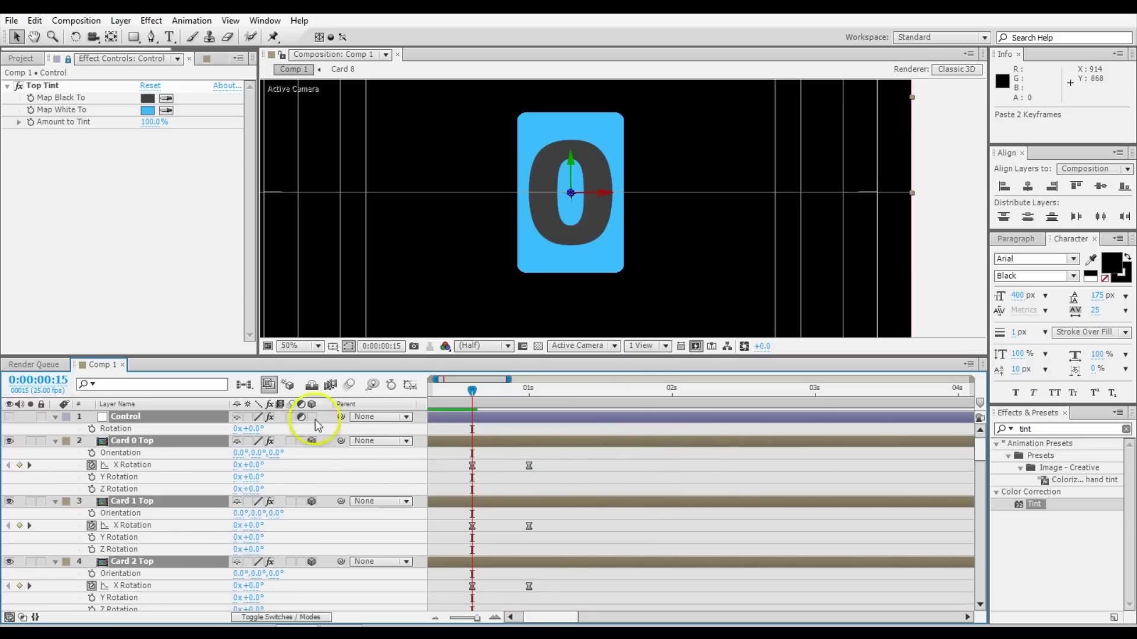
click(557, 460)
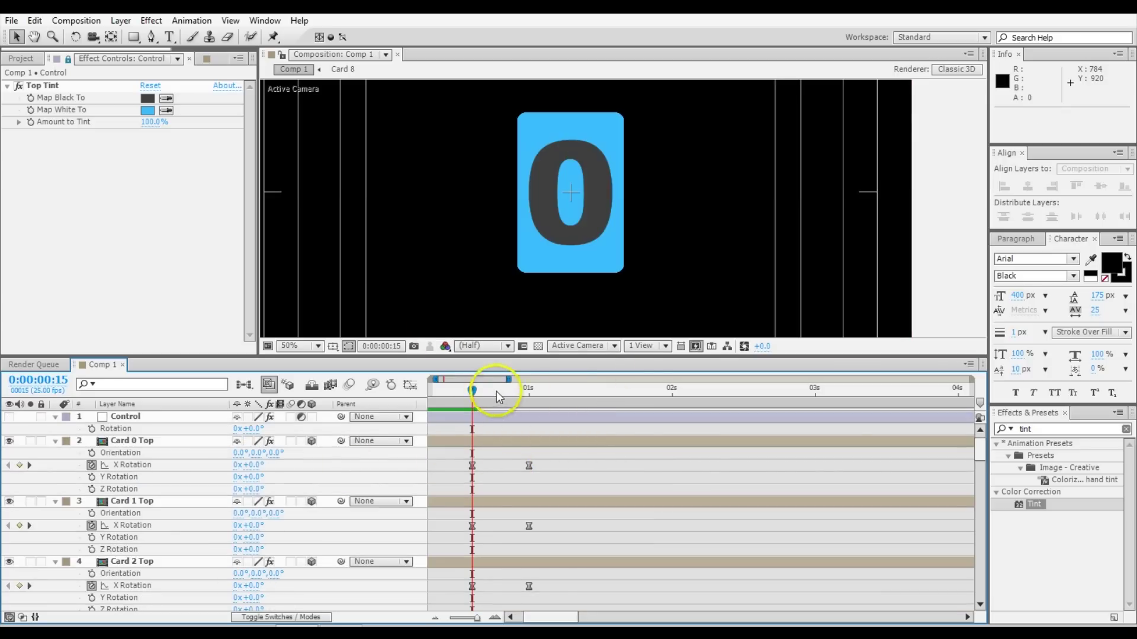
click(477, 392)
drag(502, 396, 529, 395)
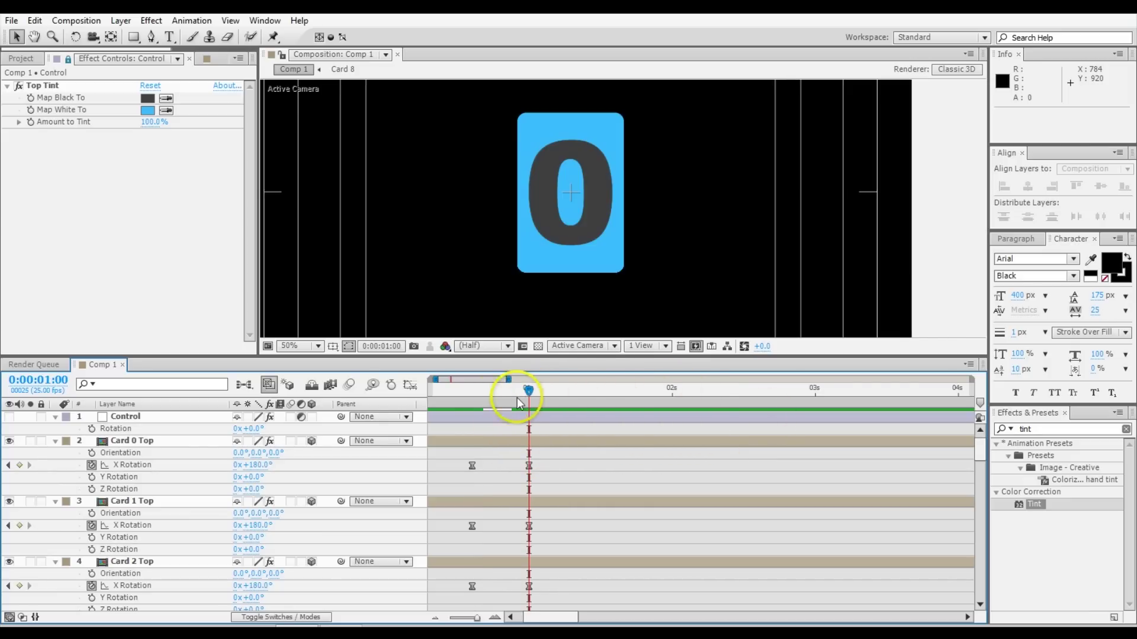
Shift both Card 1 Top X Rotation keyframes later so the second one lands at 0:00:02:01.
click(672, 389)
click(167, 501)
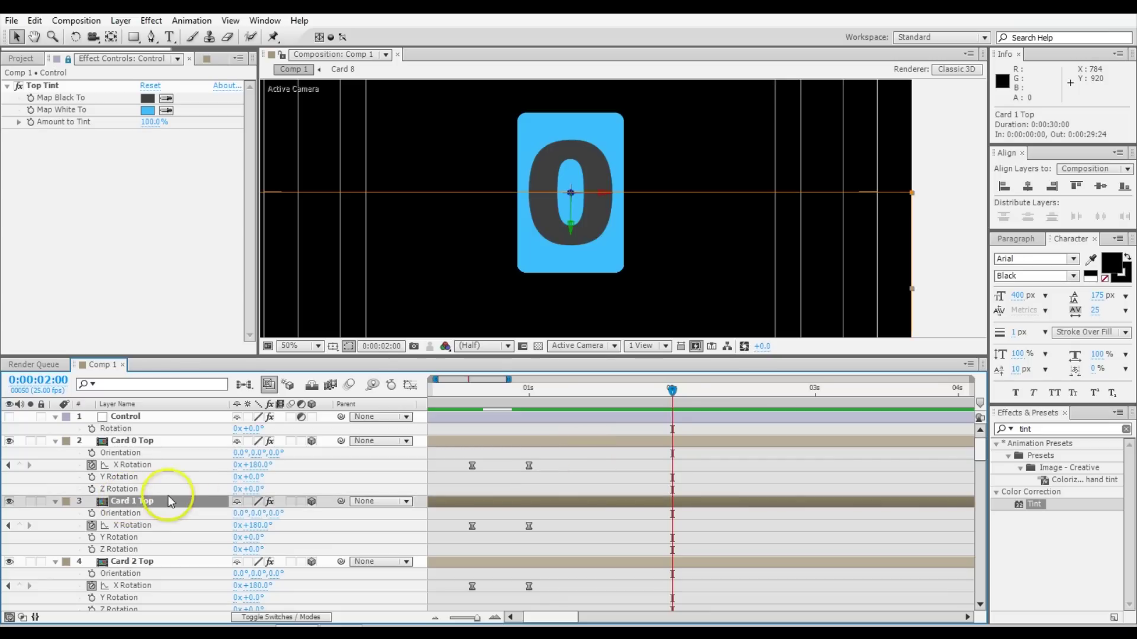
drag(548, 526, 633, 527)
key(alt+Right)
key(alt+Right)
key(alt+Right)
key(alt+Right)
key(alt+Right)
key(alt+Right)
key(alt+Right)
key(alt+Right)
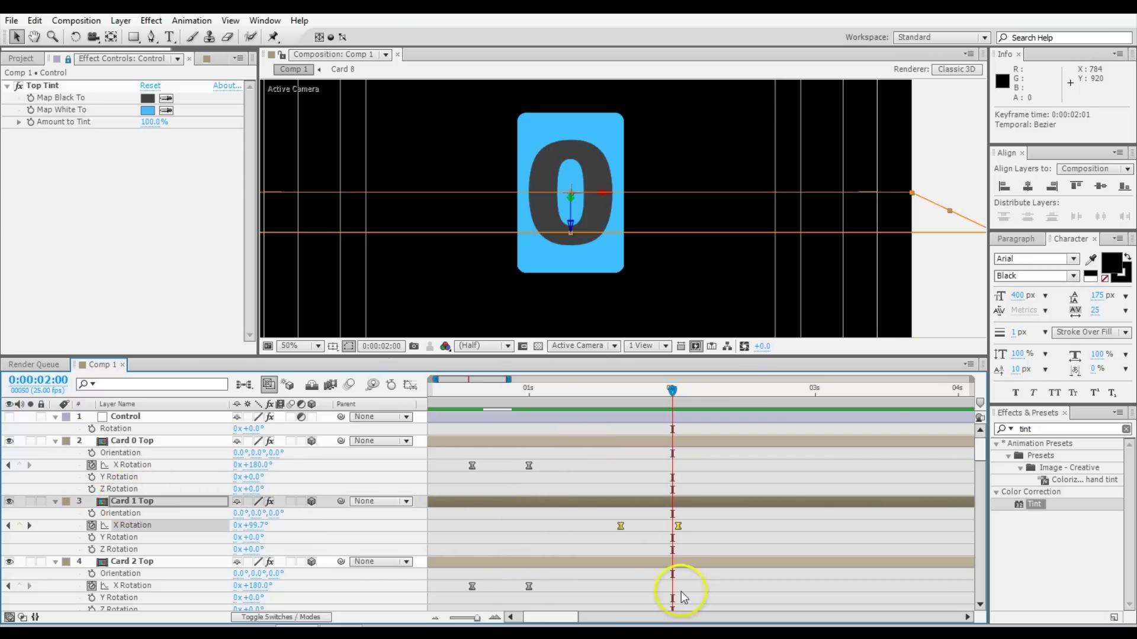
Shift both Card 2 Top X Rotation keyframes later so the second one lands at 0:00:03:00.
mouse_move(555, 585)
mouse_down()
mouse_move(450, 598)
mouse_move(556, 586)
mouse_up()
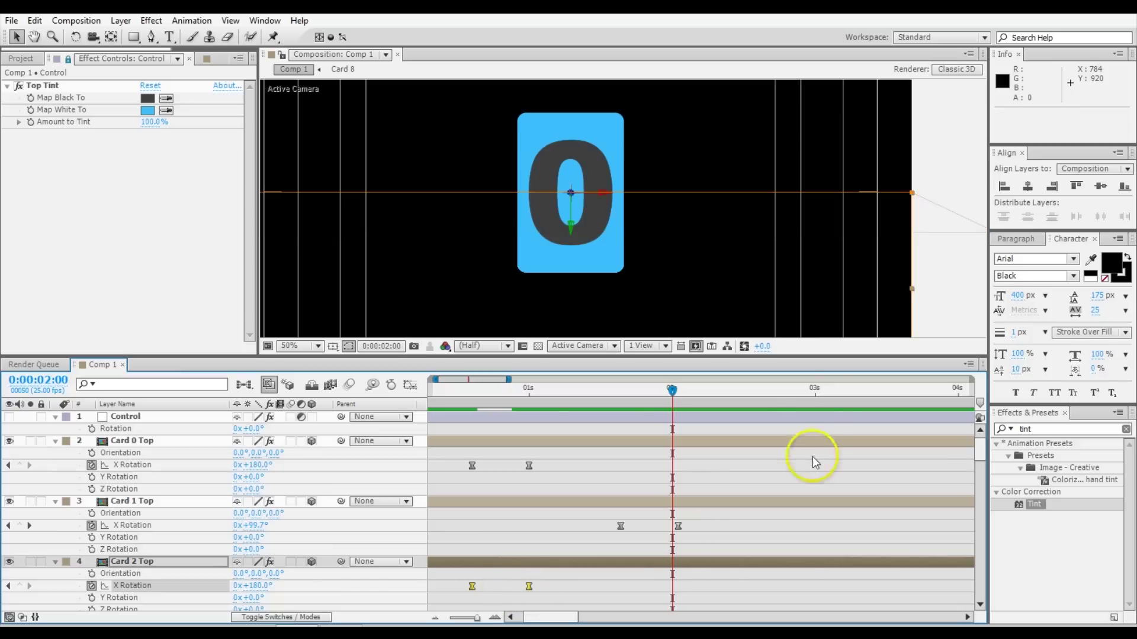
click(814, 395)
drag(529, 586, 804, 586)
key(alt+Right)
key(alt+Right)
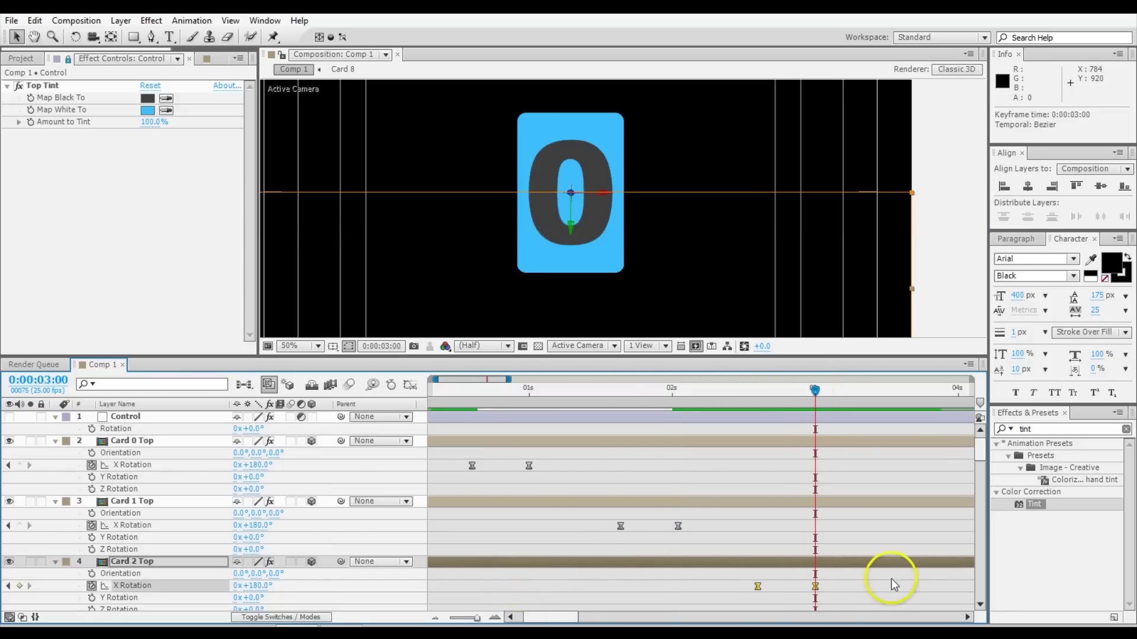
Stagger the X Rotation keyframe pairs of Card 3 Top and Card 4 Top, each about one second after the preceding card's pair.
key(minus)
scroll(892, 583, down, 3)
click(713, 393)
drag(457, 550, 714, 557)
click(785, 394)
drag(761, 598, 582, 470)
drag(672, 477, 601, 472)
key(minus)
key(minus)
drag(464, 444, 440, 461)
drag(452, 454, 527, 454)
Shift both Card 5 Top X Rotation keyframes later so the second one lands at 0:00:06:00.
click(544, 391)
drag(464, 505, 440, 522)
drag(452, 514, 545, 515)
Set the current time to 0:00:07:00 and shift the Card 6 Top X Rotation keyframes so the second one lands there.
click(45, 379)
text(700)
key(Return)
drag(464, 565, 440, 583)
drag(453, 575, 559, 478)
click(572, 391)
click(38, 381)
text(700)
key(Return)
key(equal)
click(581, 574)
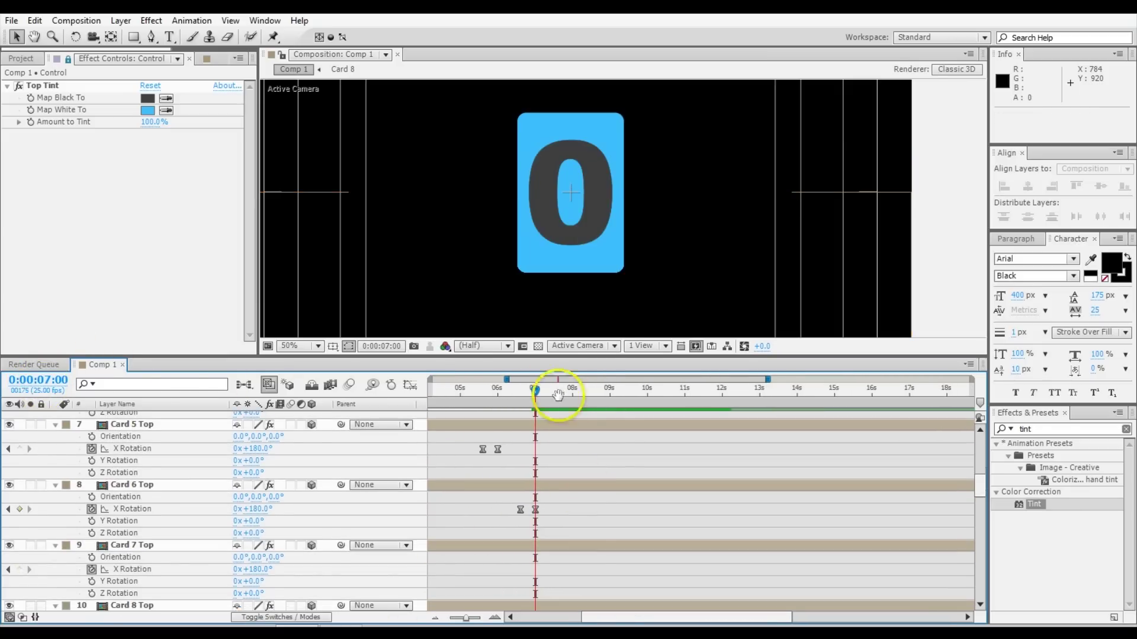
Shift the Card 7 Top X Rotation keyframes to end at about 0:00:08:00 and set the current time to 0:00:08:00.
drag(627, 477, 620, 448)
key(minus)
drag(465, 530, 582, 540)
click(39, 381)
text(800)
key(Return)
Set the current time to 0:00:09:00 and shift the Card 8 Top X Rotation keyframes to end there.
click(36, 381)
text(900)
key(Return)
drag(464, 590, 601, 601)
Set the current time to 0:00:10:00 and shift the Card 9 Top X Rotation keyframes to end there.
scroll(599, 580, down, 2)
click(43, 380)
text(1000)
key(Return)
drag(465, 579, 440, 597)
drag(451, 589, 620, 589)
click(628, 543)
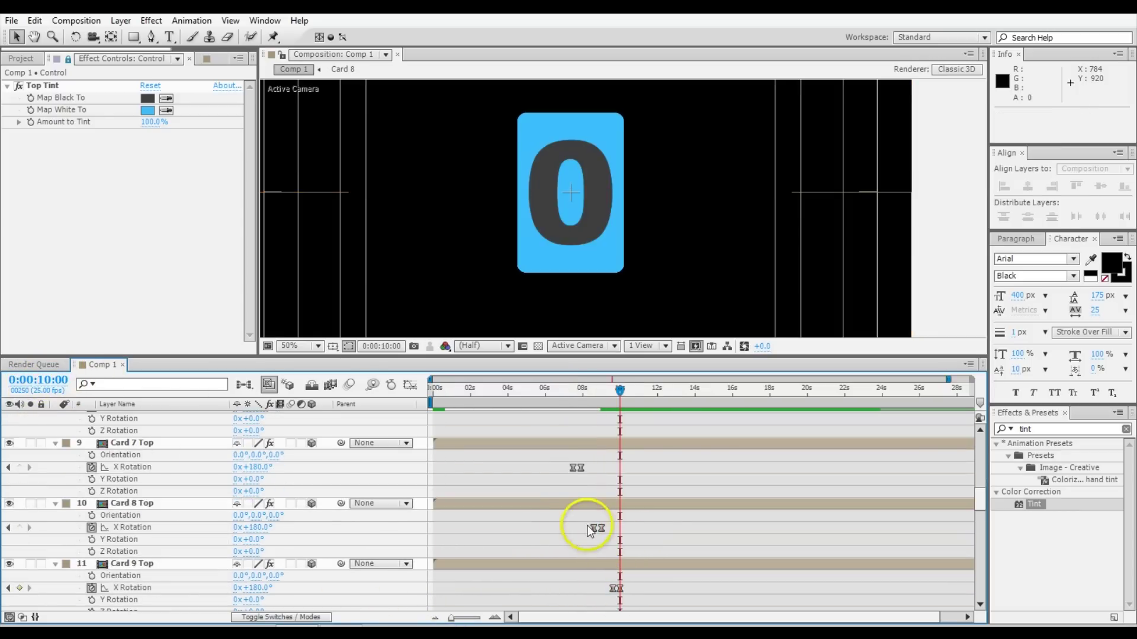
Correct the timing of the Card 7 Top X Rotation keyframes so the second one falls exactly at 0:00:08:00.
scroll(573, 523, up, 4)
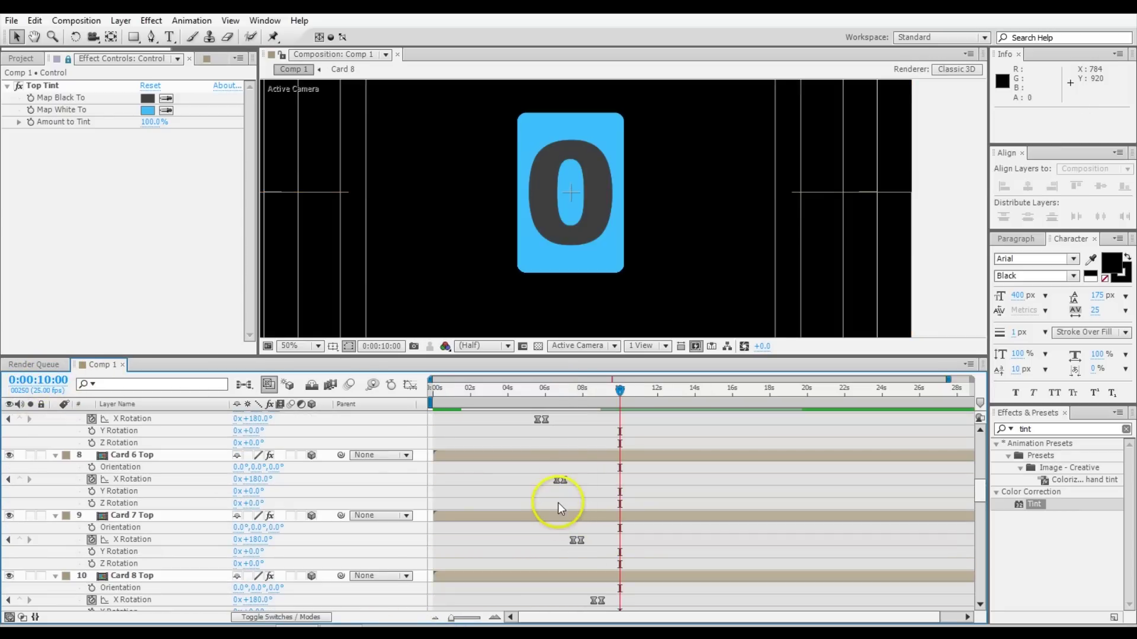
click(580, 389)
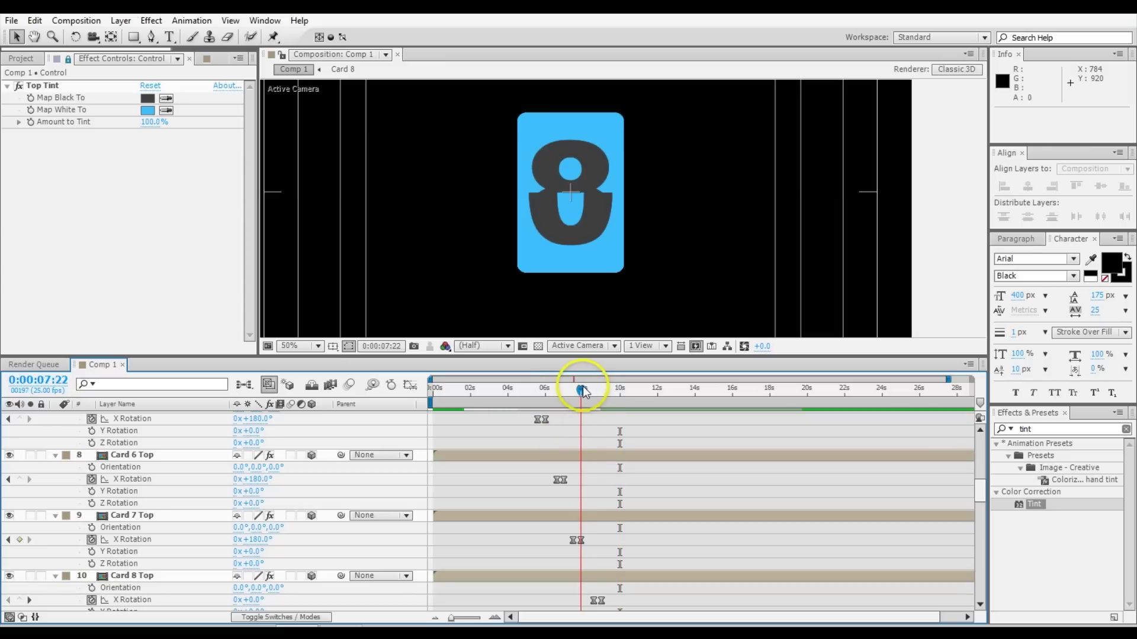
drag(582, 390, 592, 389)
key(j)
key(shift+Page_Down)
scroll(580, 510, up, 1)
drag(516, 395, 661, 405)
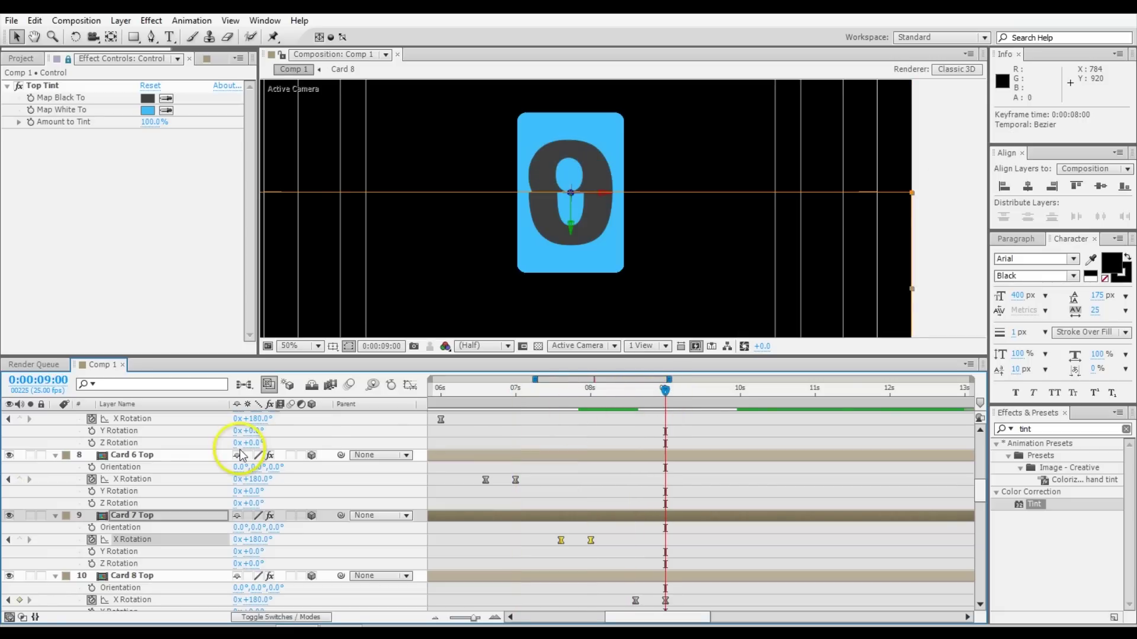
Collapse the revealed properties of all layers and deselect the layers.
key(ctrl+a)
key(u)
key(e)
key(e)
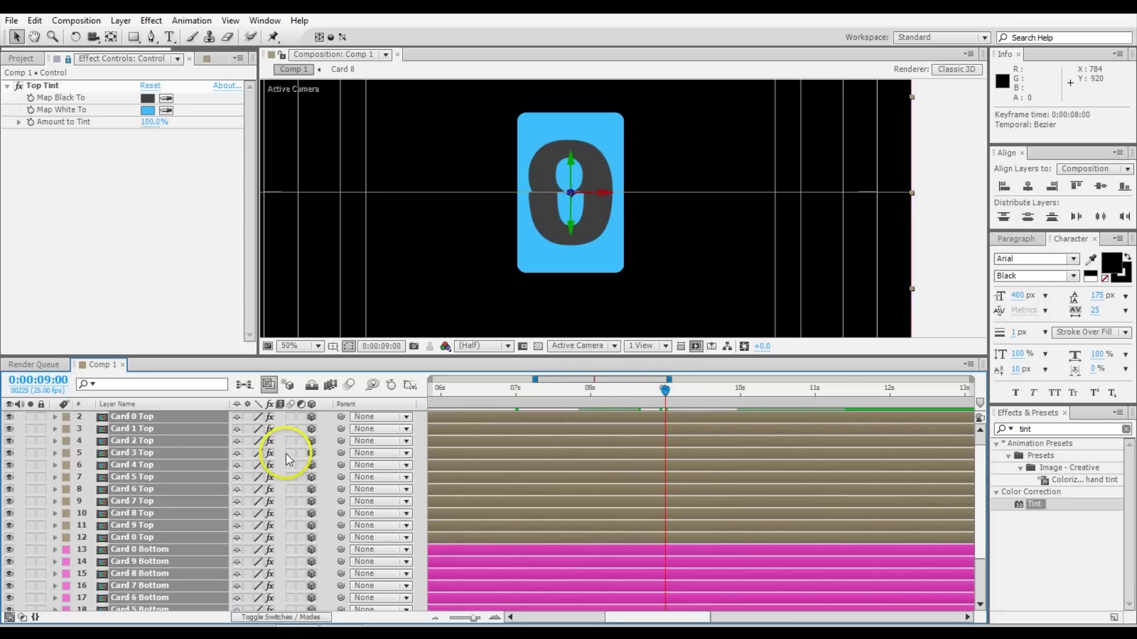
click(927, 268)
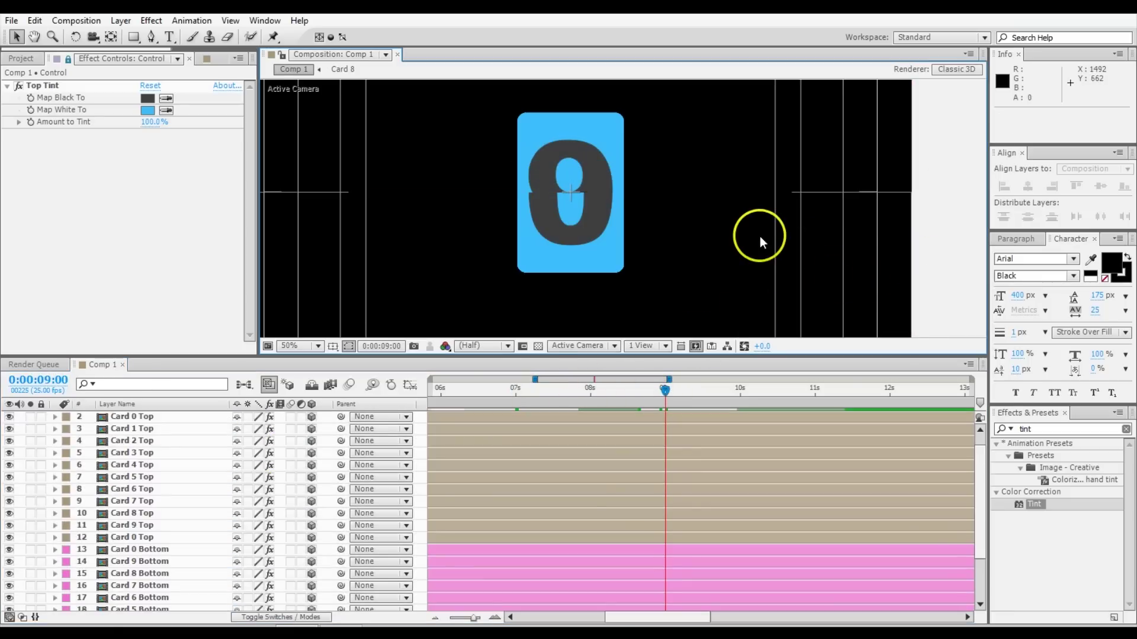
Scrub through the staggered Top card flips up to 0:00:07:10 with the whole composition in view.
key(comma)
drag(515, 392, 453, 391)
drag(531, 390, 702, 409)
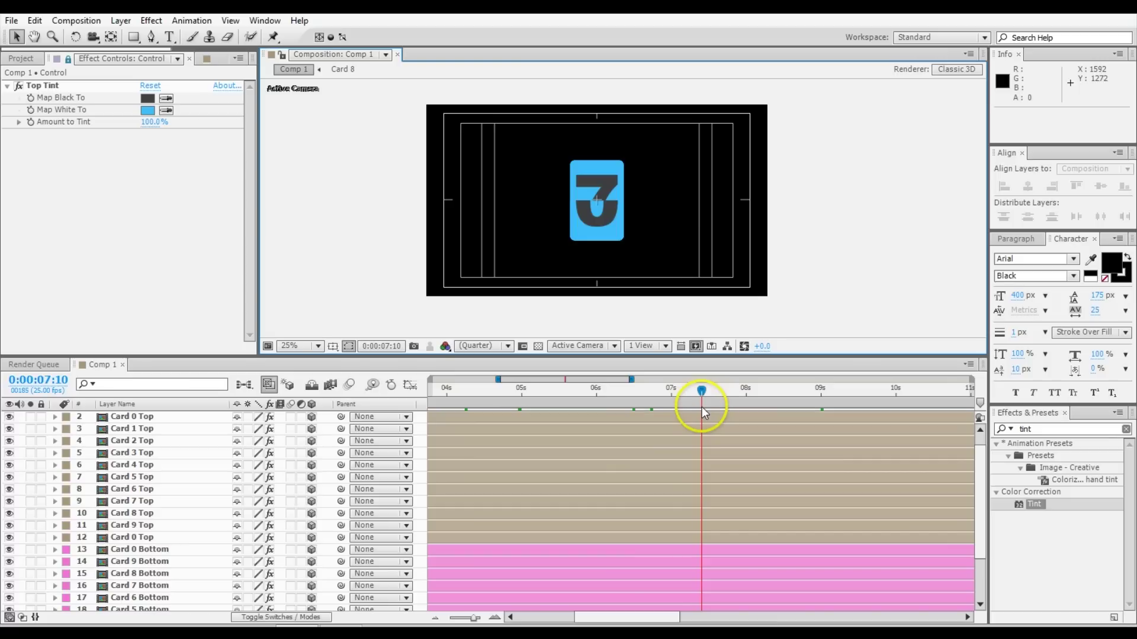
Add a second Tint effect to the Control layer and name it Bottom Tint.
click(154, 551)
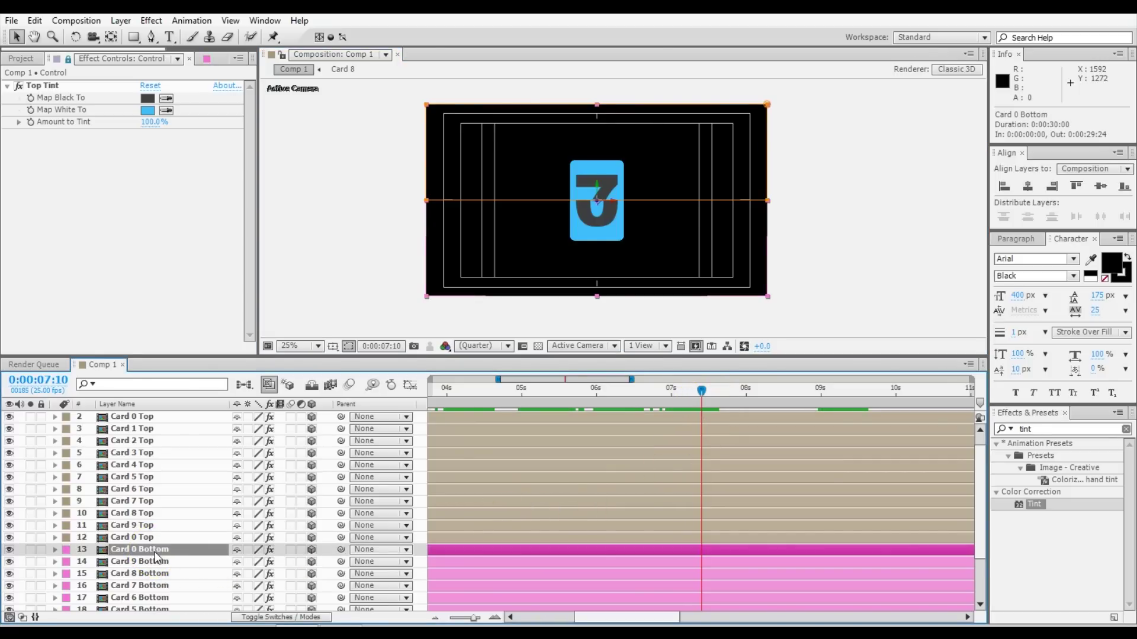
scroll(155, 551, down, 3)
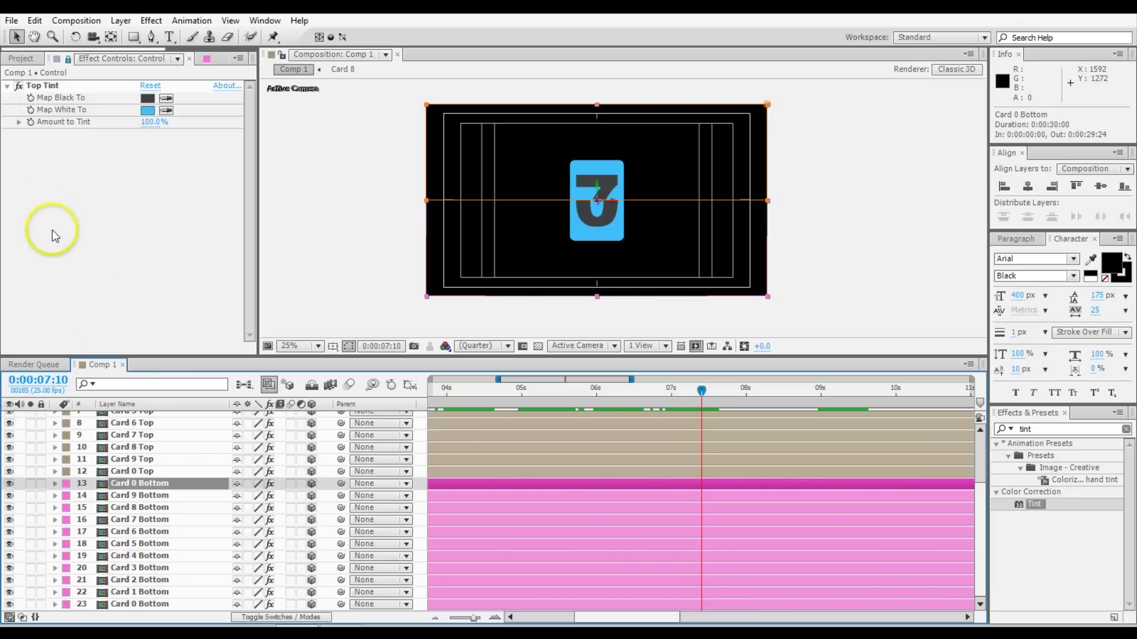
click(114, 206)
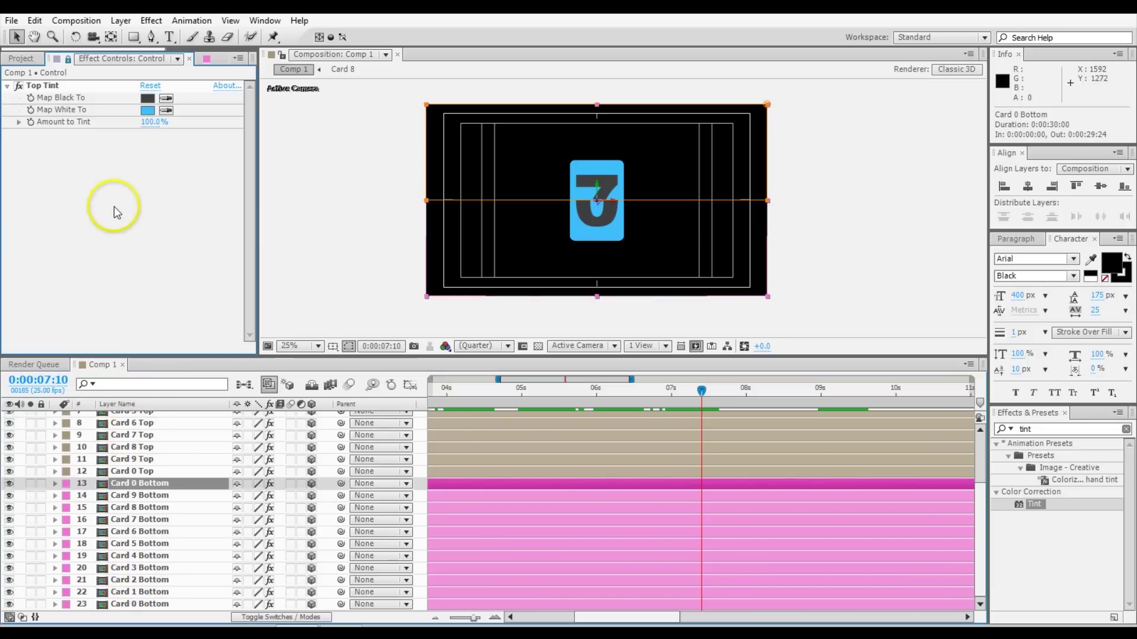
scroll(115, 491, up, 4)
click(127, 417)
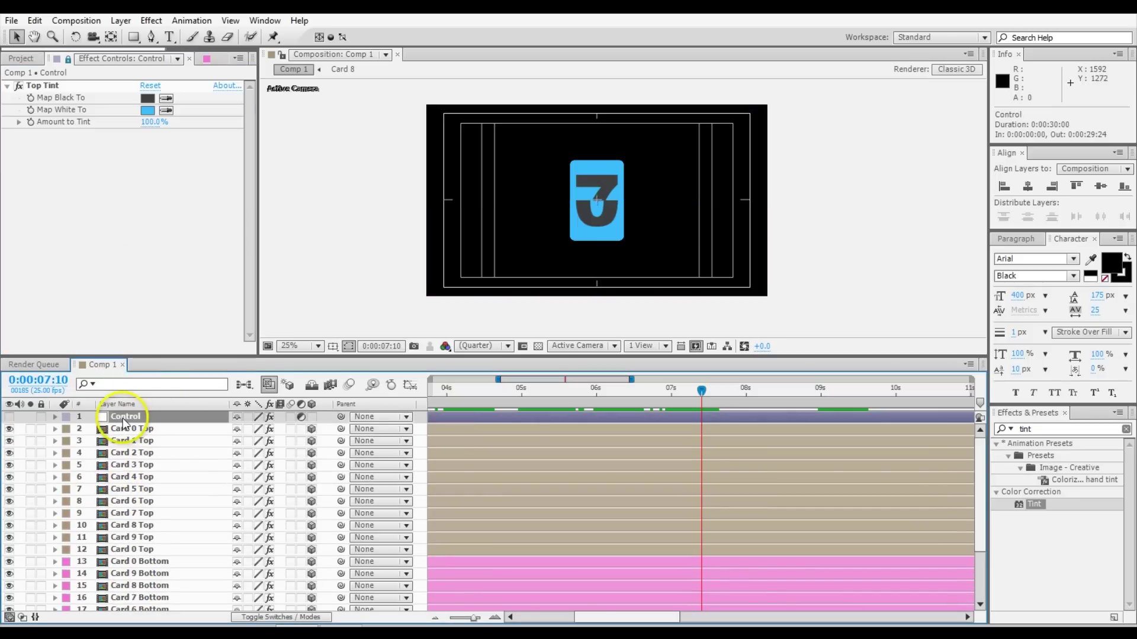
drag(1035, 503, 148, 228)
key(Return)
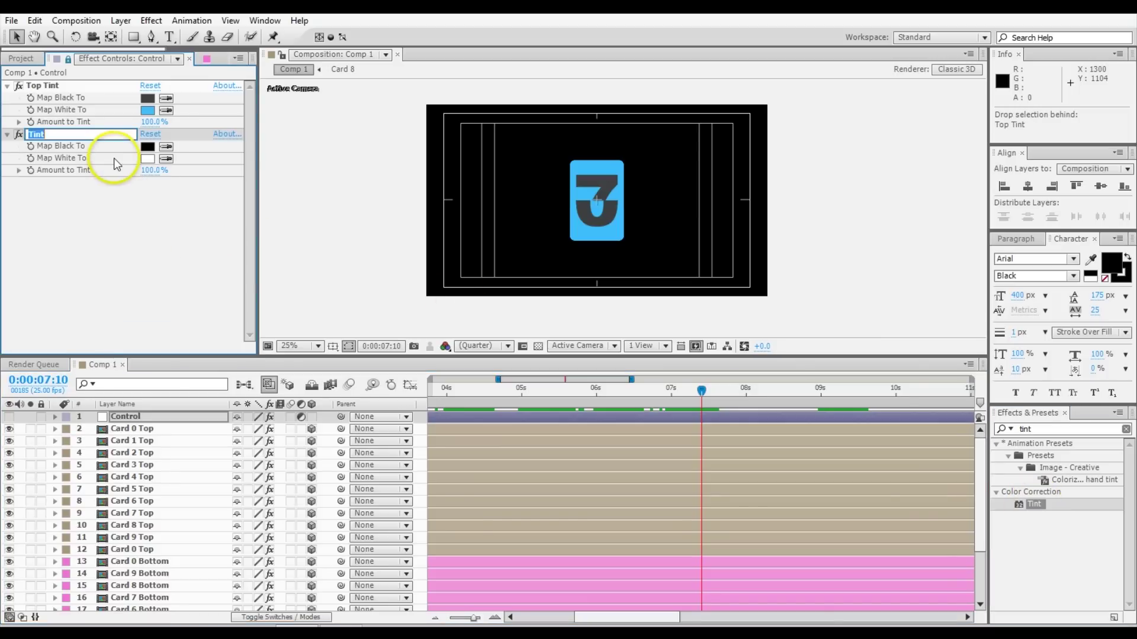
text(Bottom Tint)
key(Return)
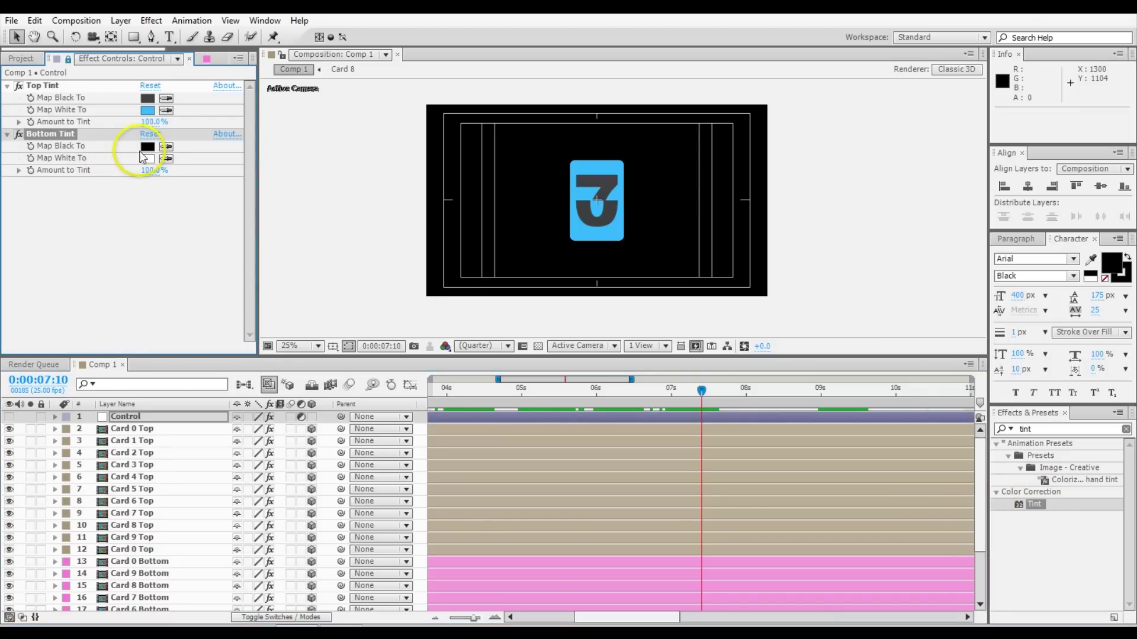
Give Bottom Tint's Map White To the Top Tint blue at 50% brightness, and accept black 000000 for its Map Black To.
click(165, 159)
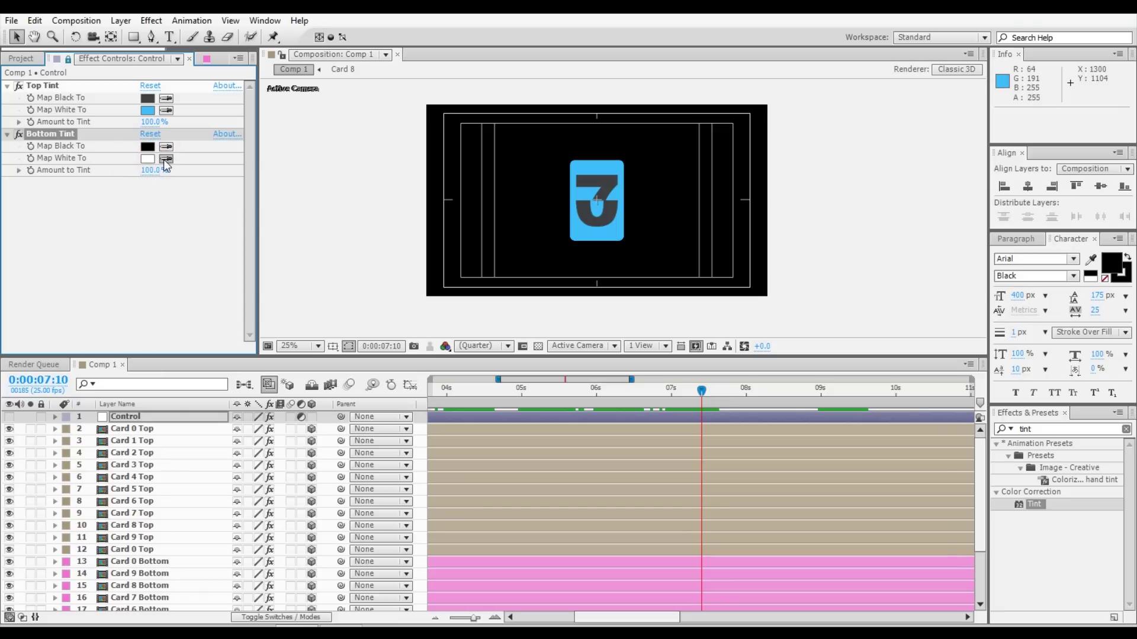
click(148, 109)
click(148, 158)
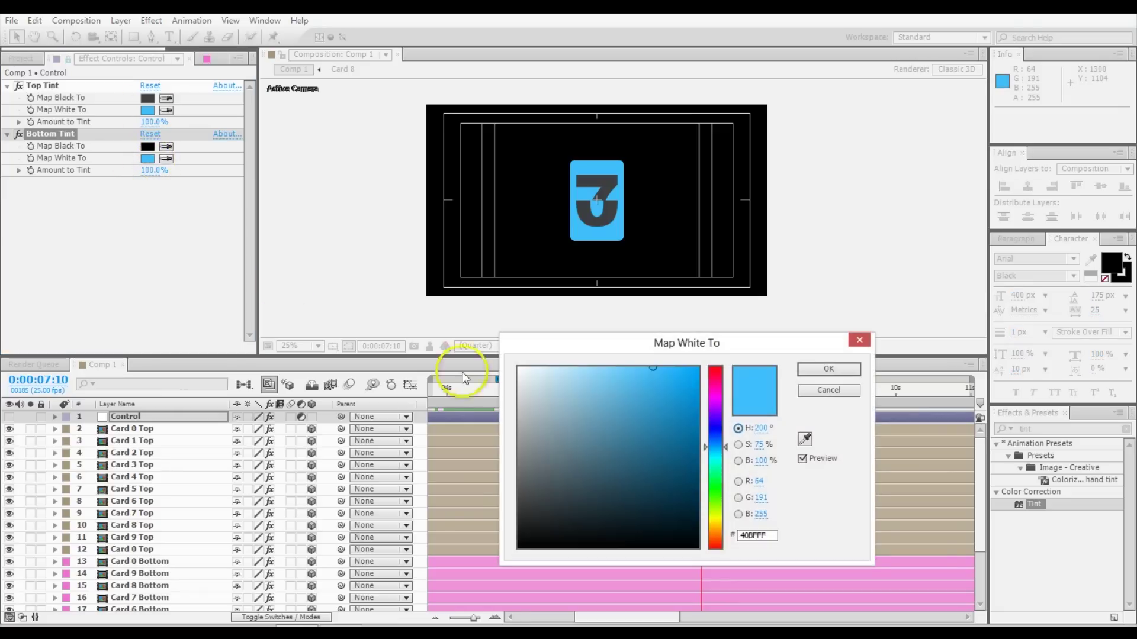
click(760, 461)
text(50)
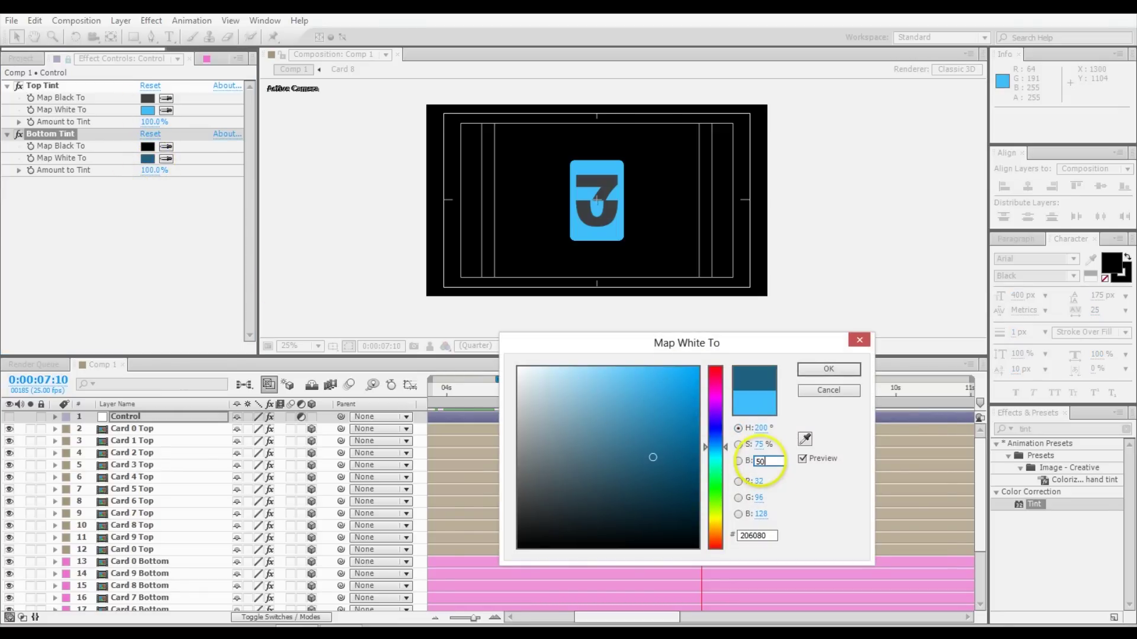
key(Return)
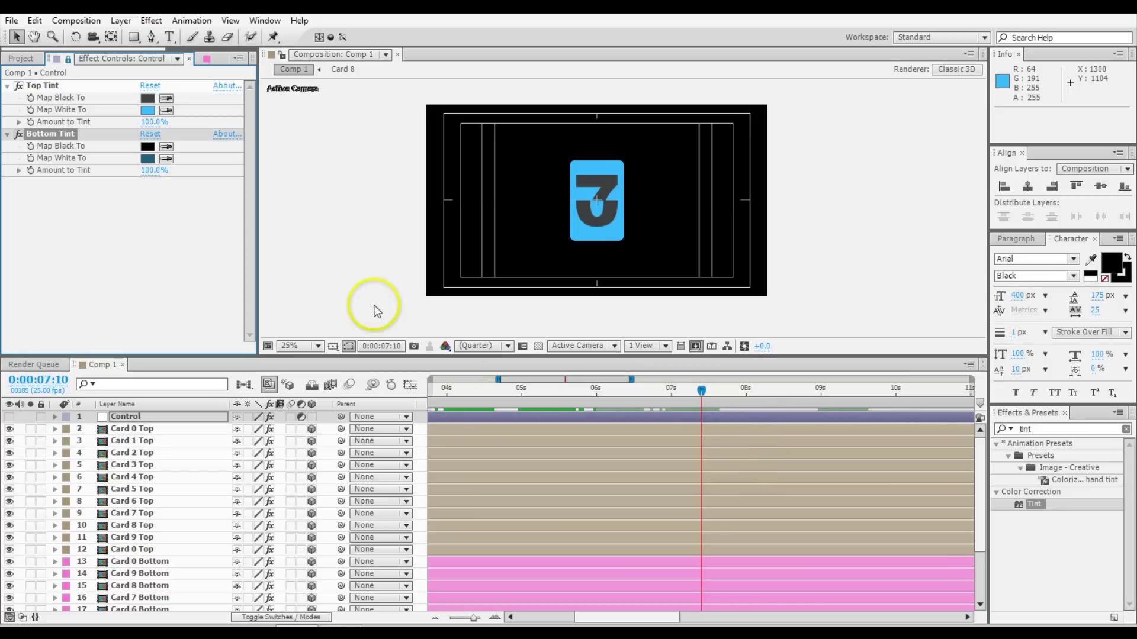
click(147, 148)
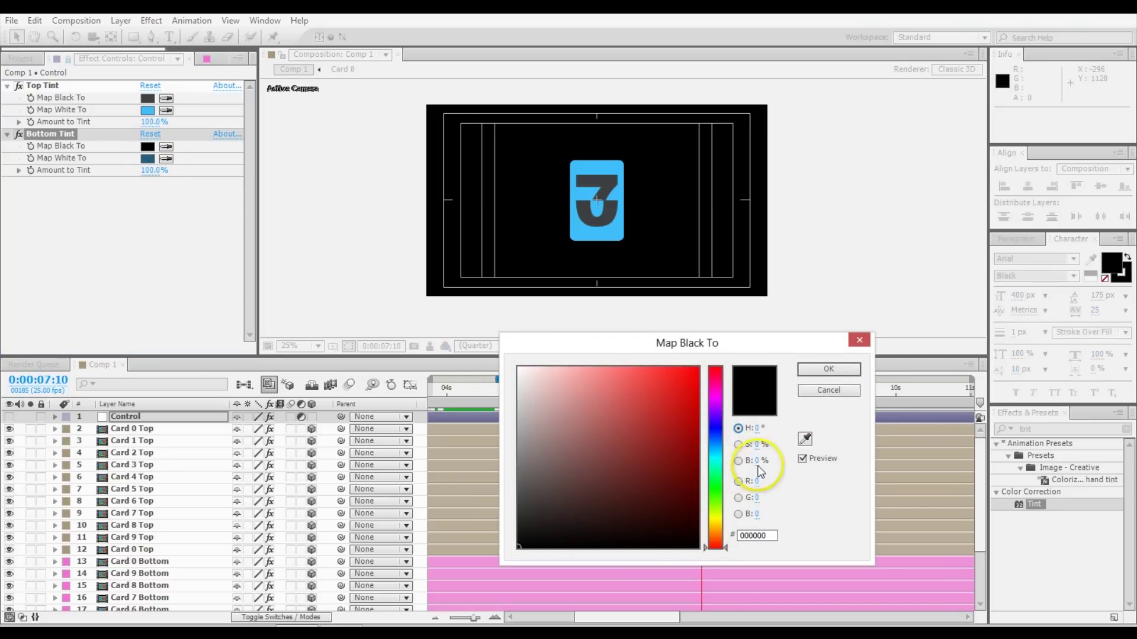
click(740, 460)
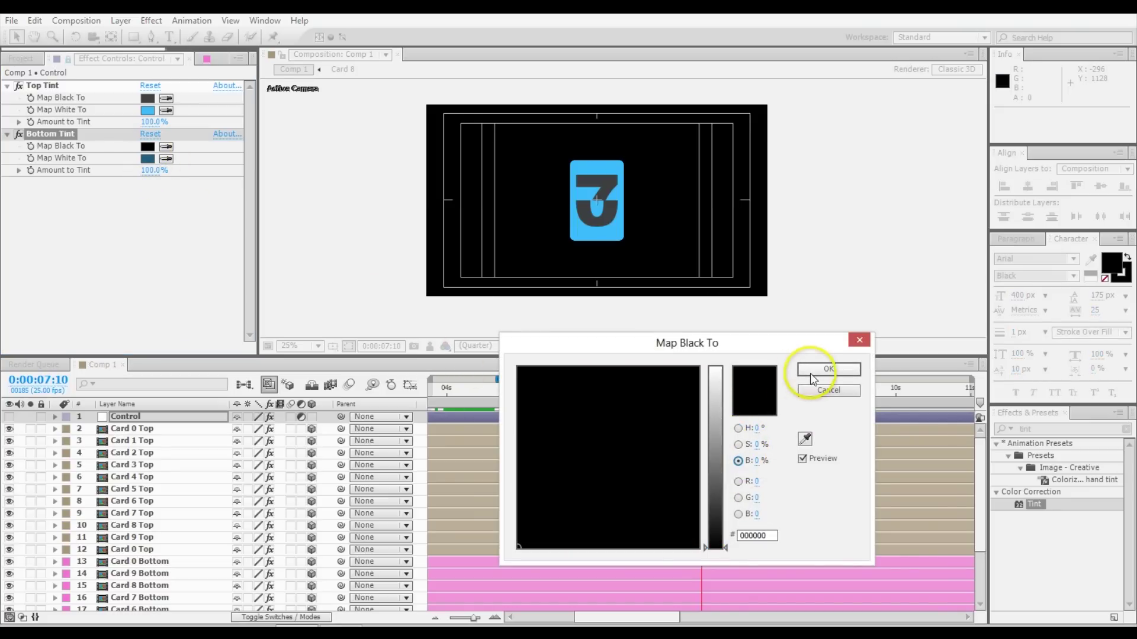
click(811, 371)
click(119, 234)
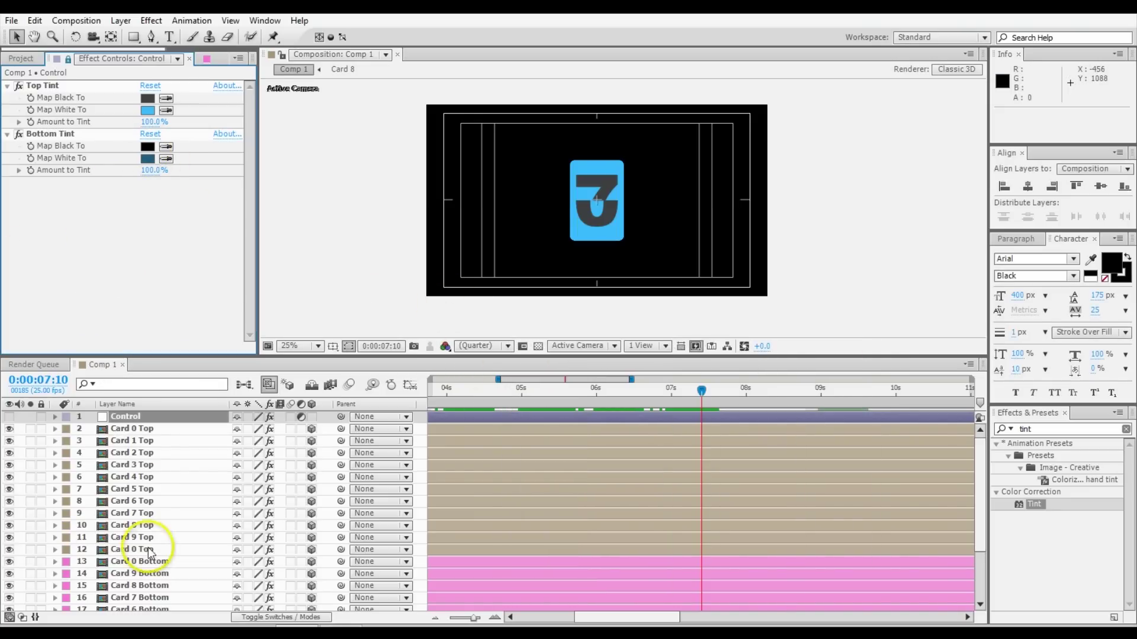
Close the locked Control effect view and reveal the Tint expressions of the Card 0 Bottom layer directly above Card 9 Bottom.
click(134, 562)
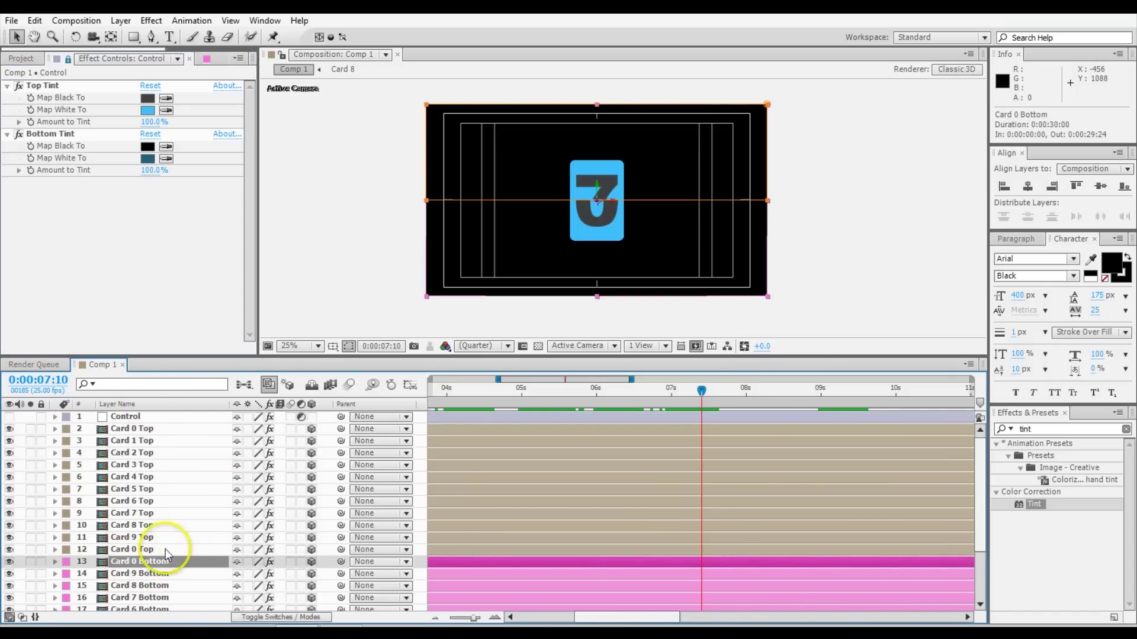
click(190, 59)
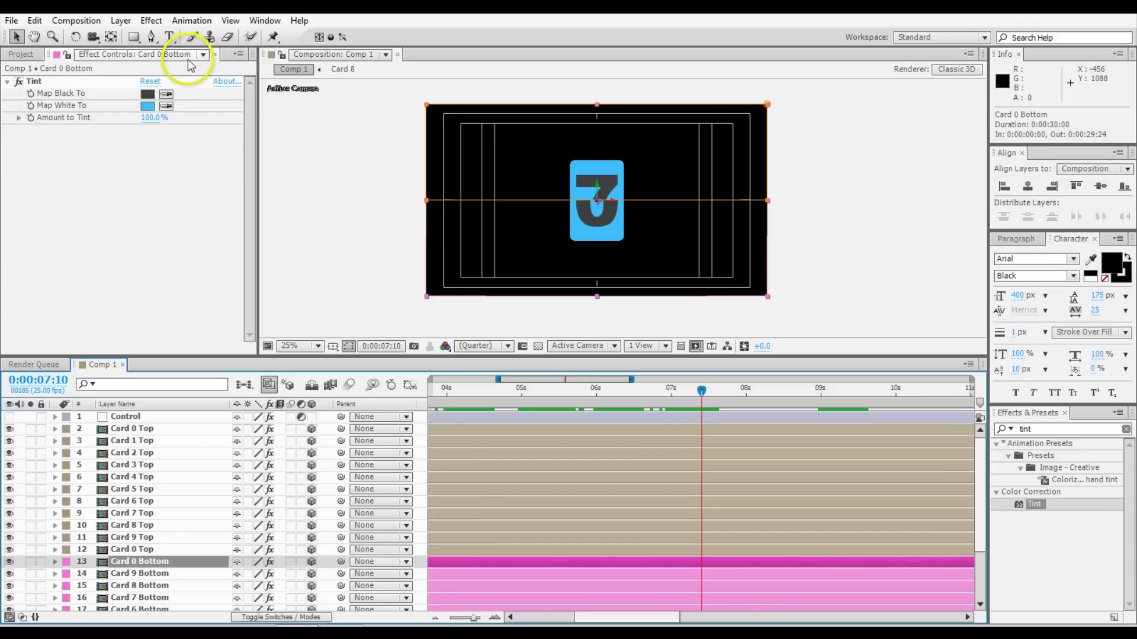
click(40, 112)
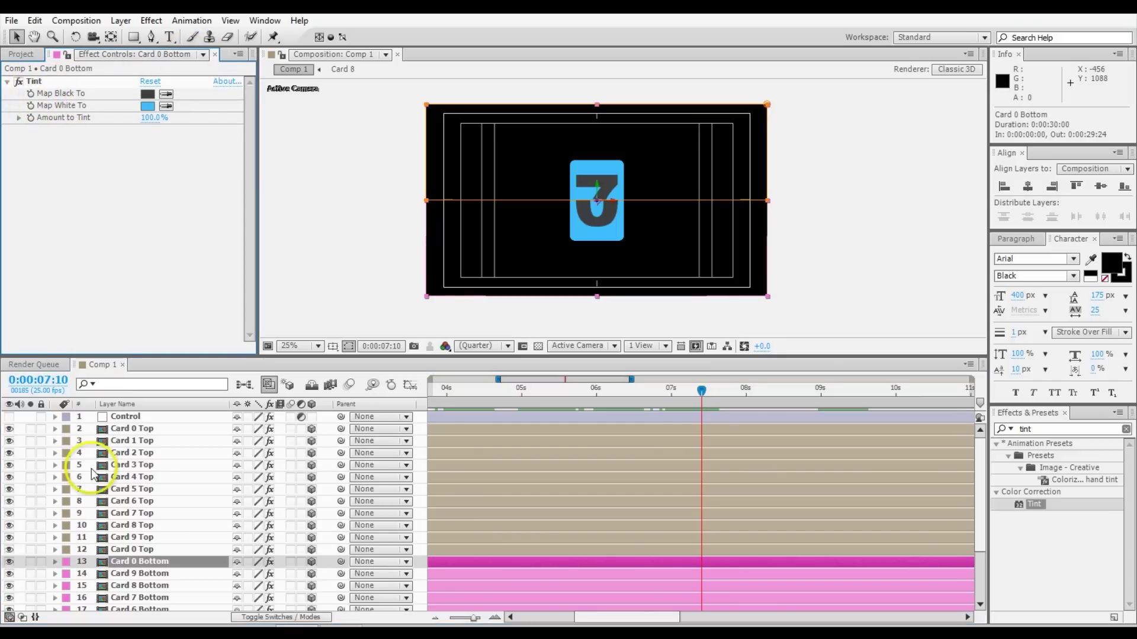
key(e)
key(e)
scroll(308, 554, down, 3)
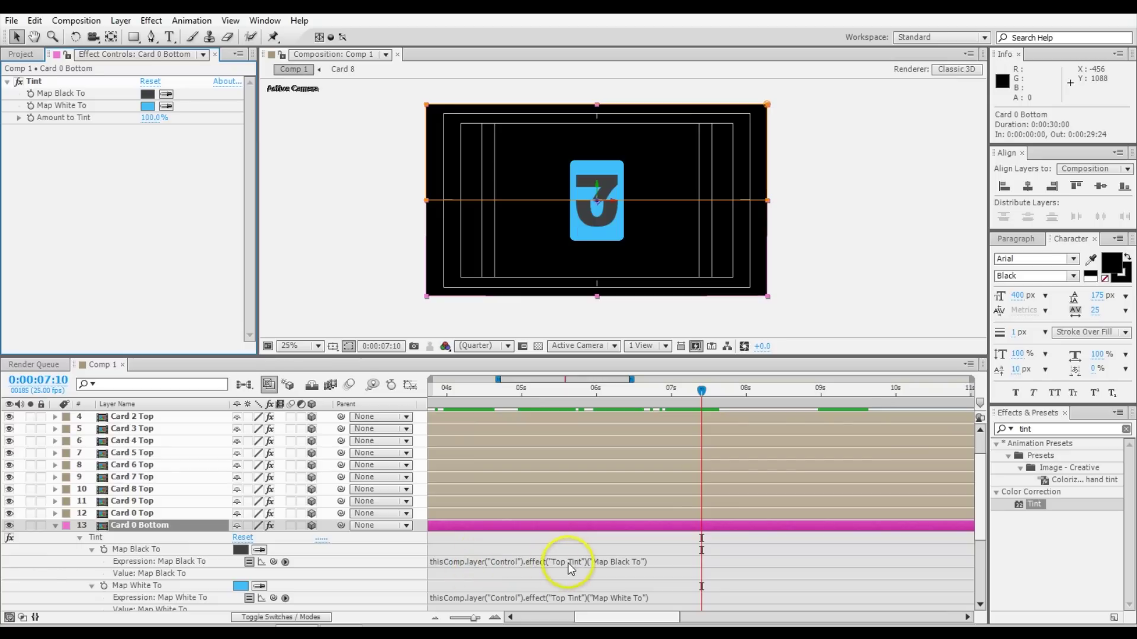
scroll(566, 570, down, 3)
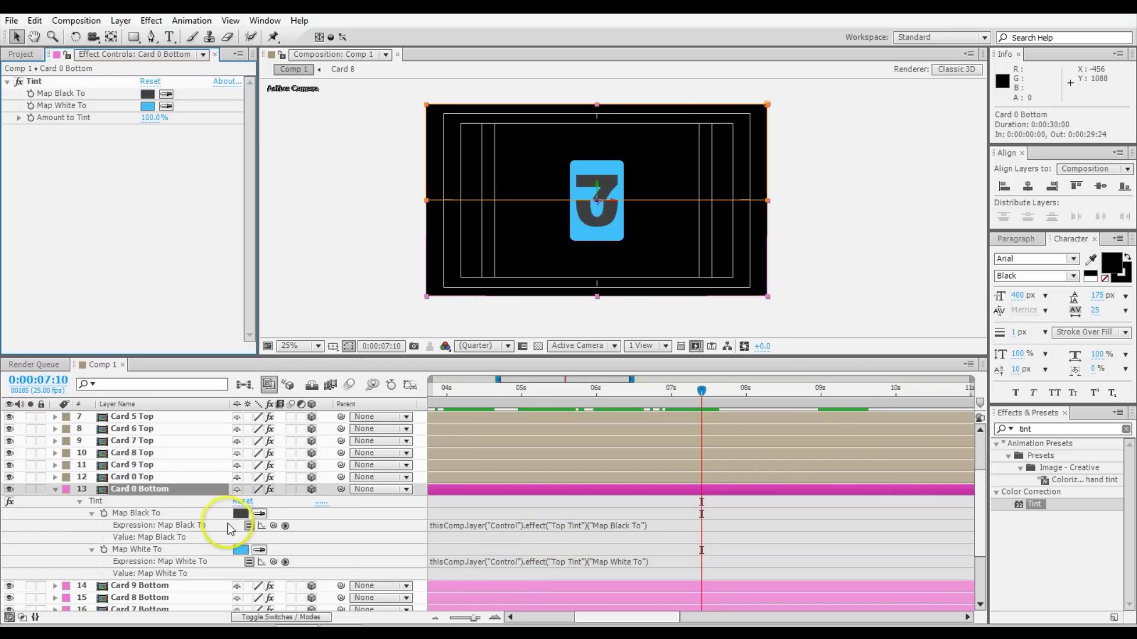
Change the Map Black To expression on layer 13, Card 0 Bottom, to reference Control's Bottom Tint effect.
click(559, 527)
double_click(556, 527)
click(567, 524)
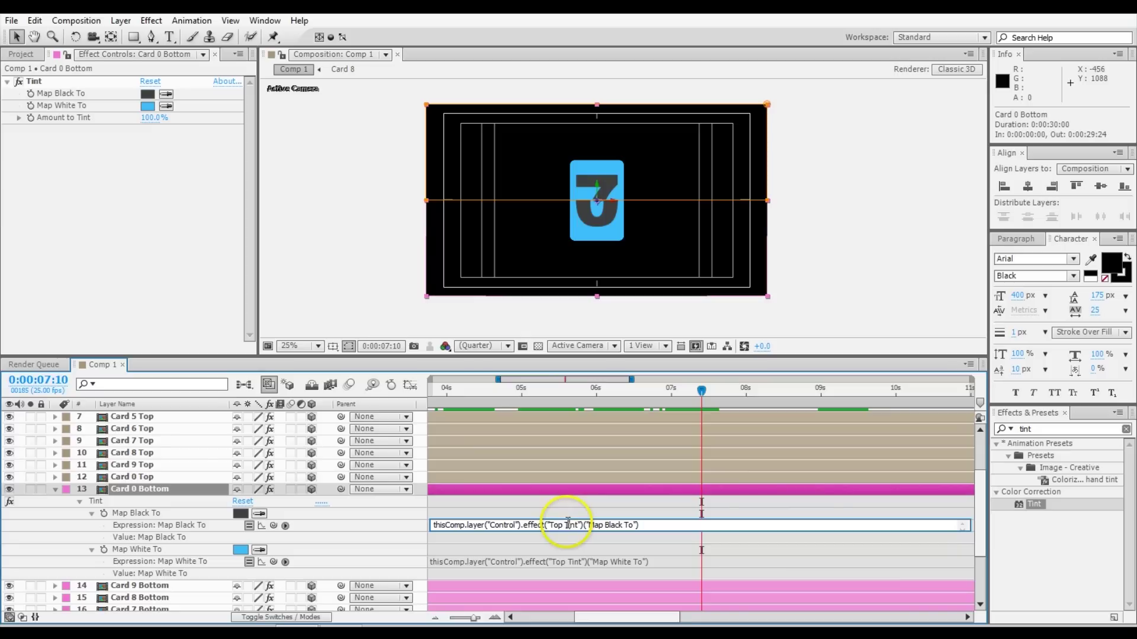
text(Bottom)
key(KP_Enter)
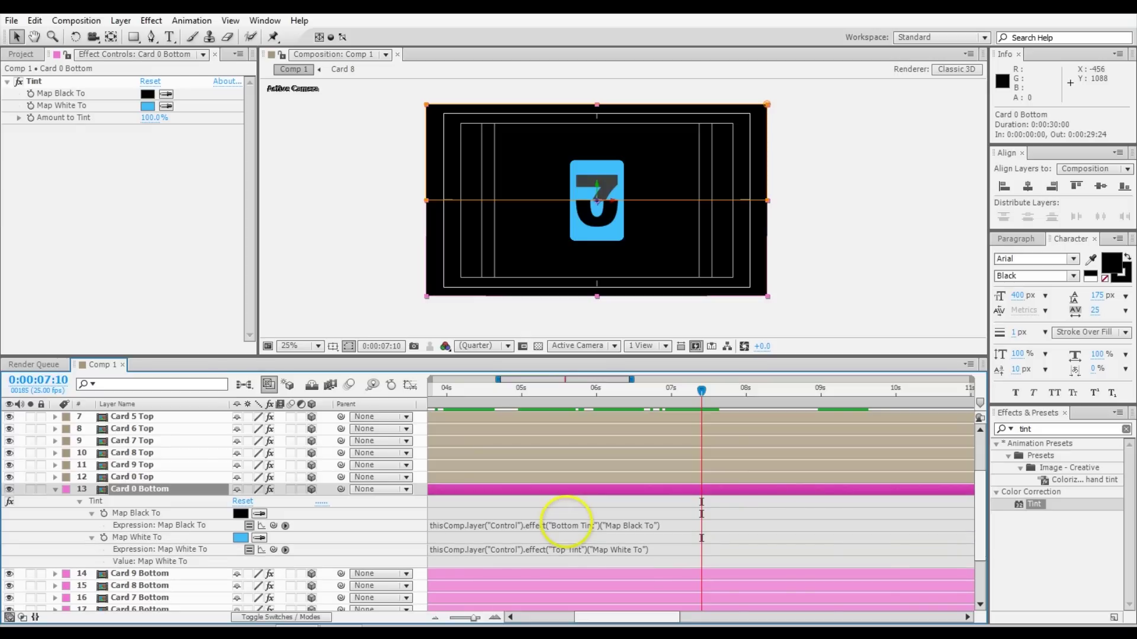
Change the Map White To expression on layer 13, Card 0 Bottom, to reference Control's Bottom Tint effect.
click(561, 551)
click(563, 550)
key(BackSpace)
key(BackSpace)
key(BackSpace)
text(Bottom)
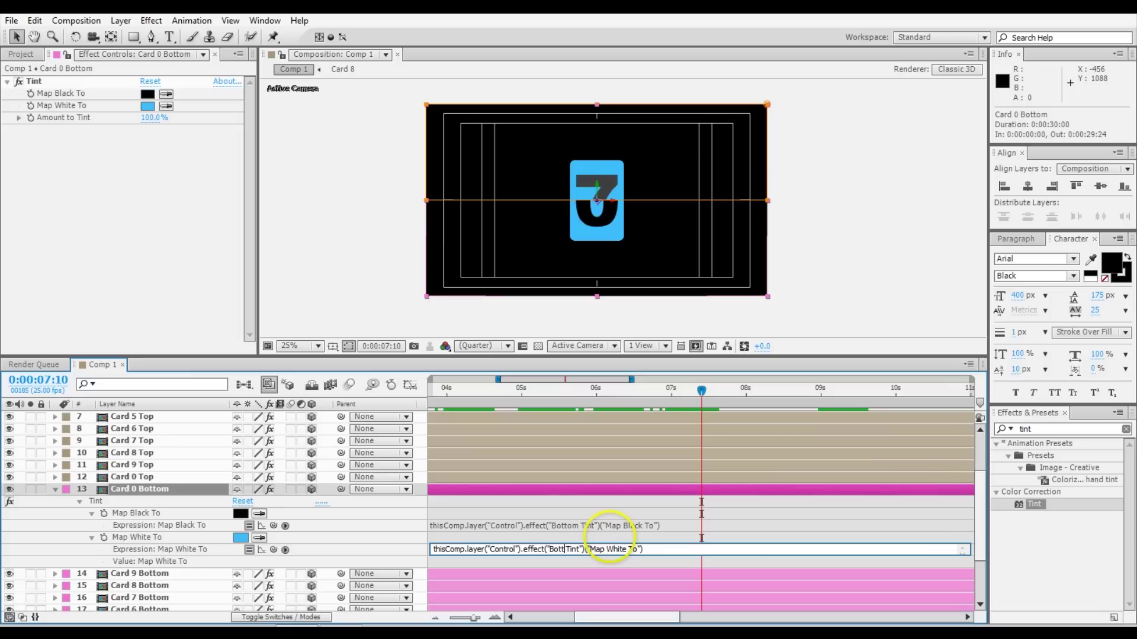
key(KP_Enter)
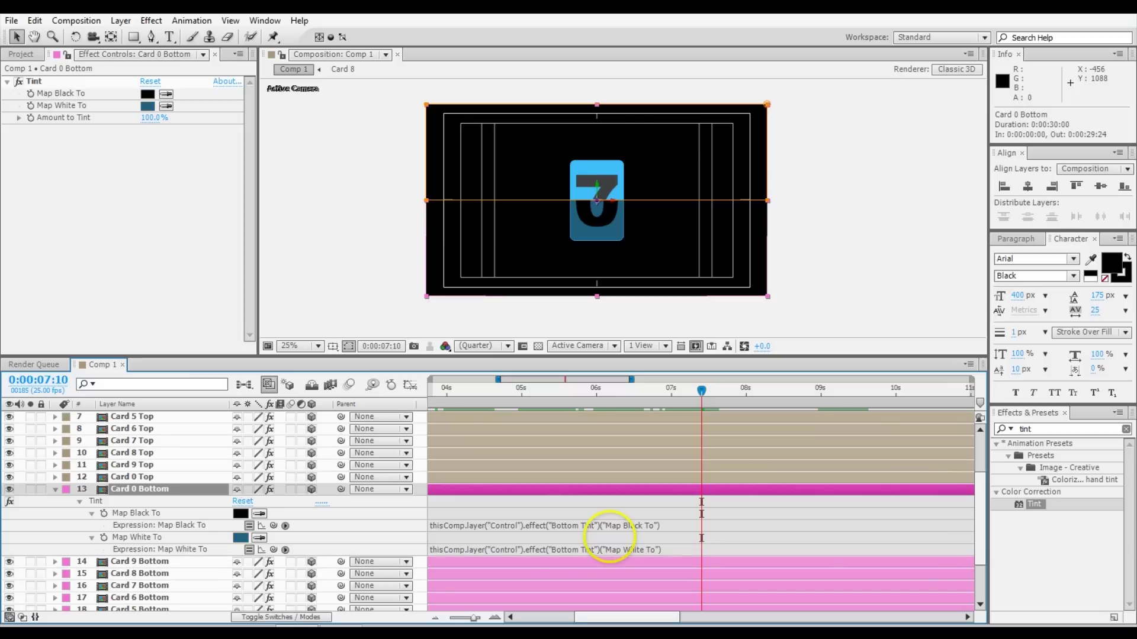
Replace the effects on layers 14 to 23, Card 9 Bottom through Card 0 Bottom, with the Tint copied from layer 13.
click(104, 502)
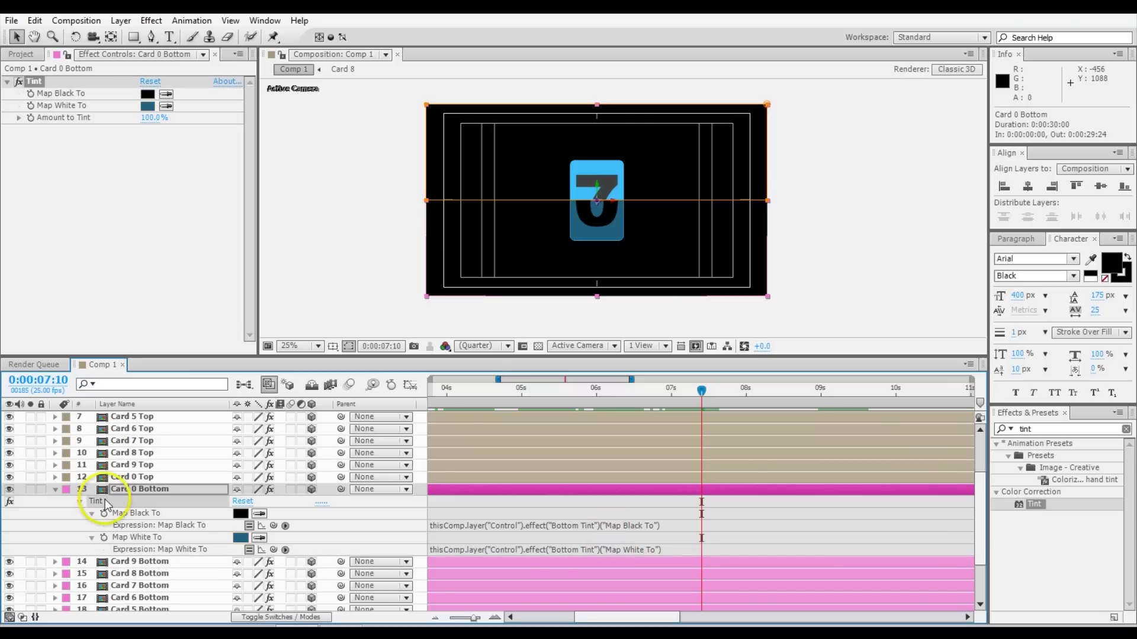
click(137, 563)
scroll(136, 567, down, 3)
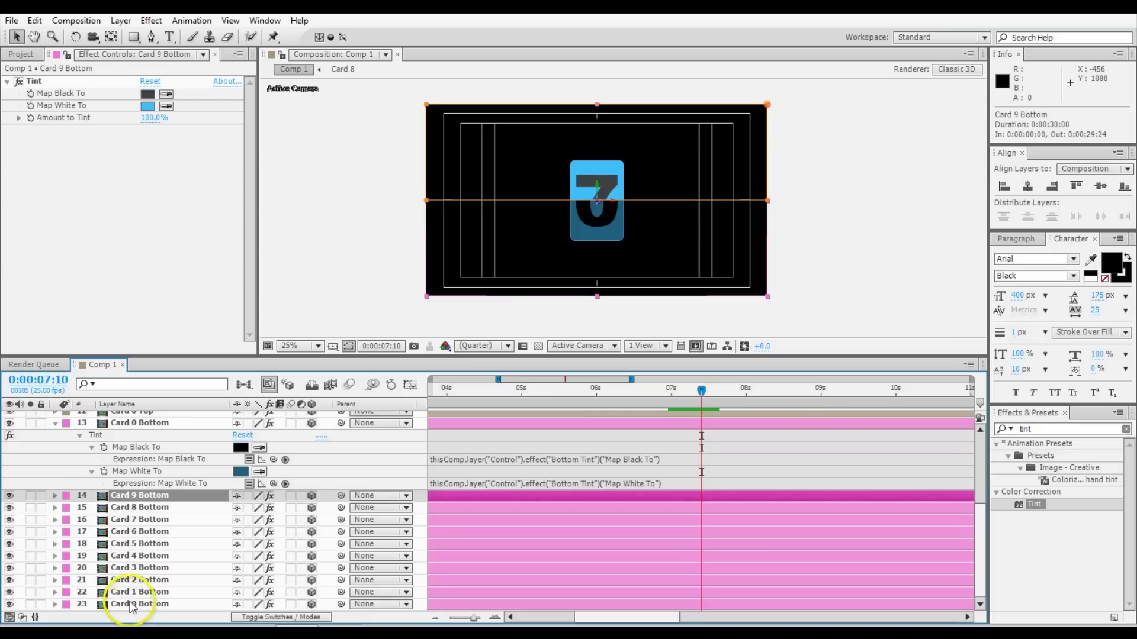
shift+click(128, 604)
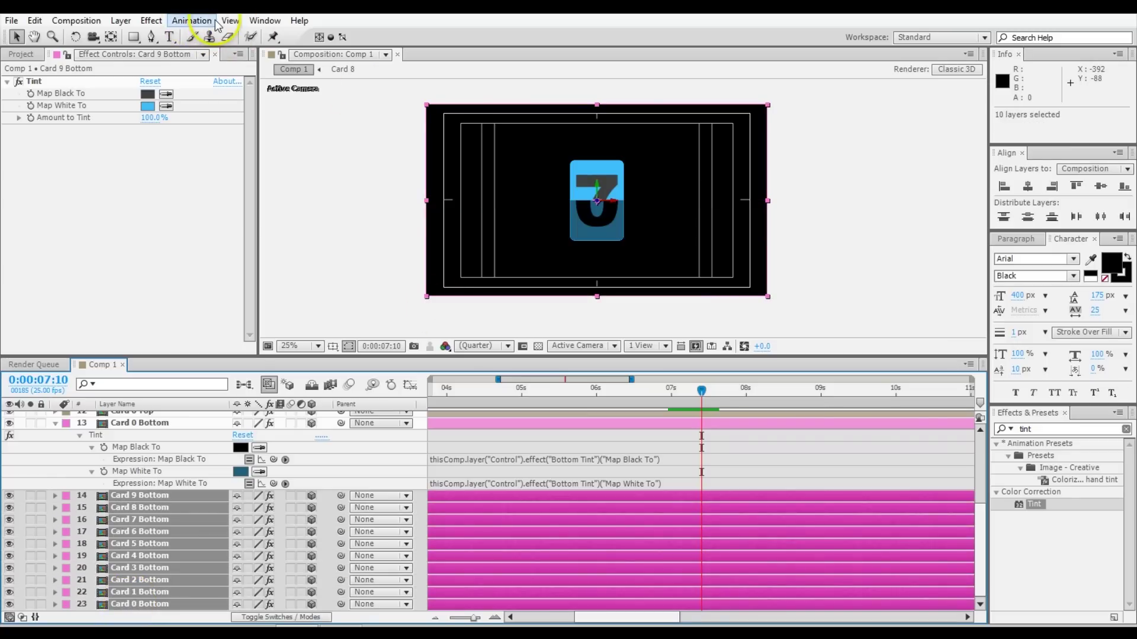
click(151, 20)
click(174, 70)
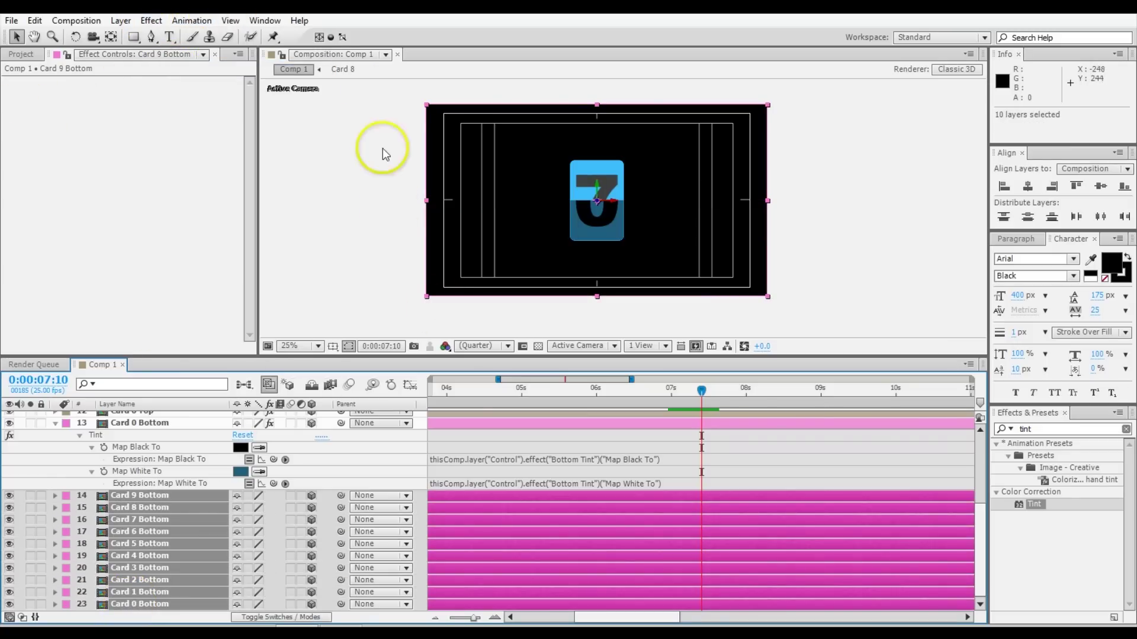
key(ctrl+z)
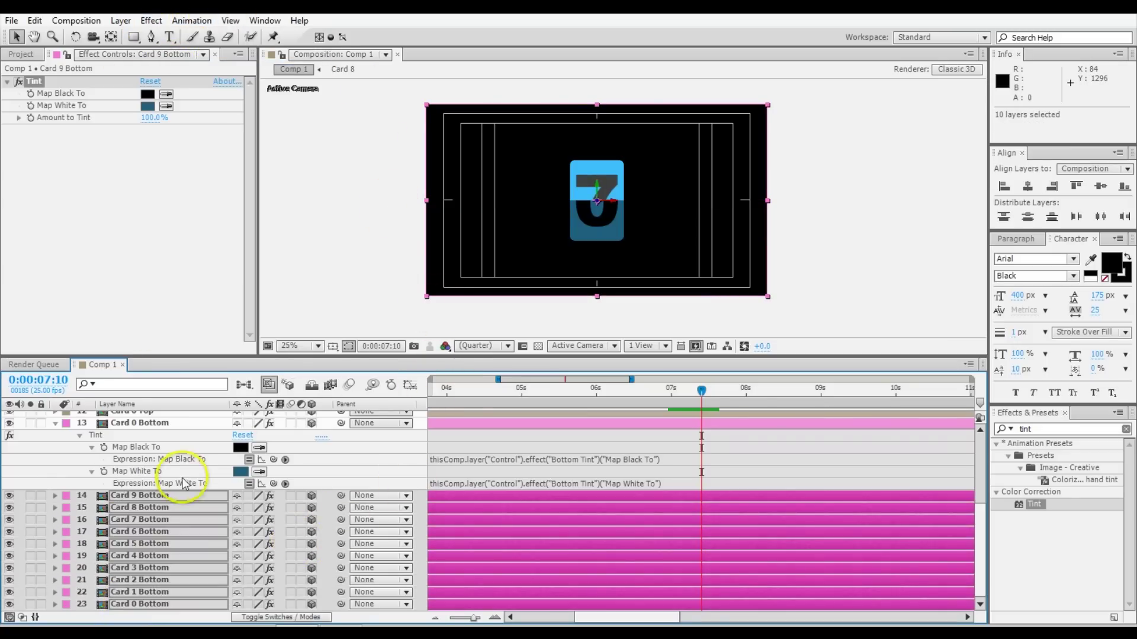
Collapse the Tint expressions of layer 13, deselect all layers and scrub the time to 0:00:10:14.
click(746, 457)
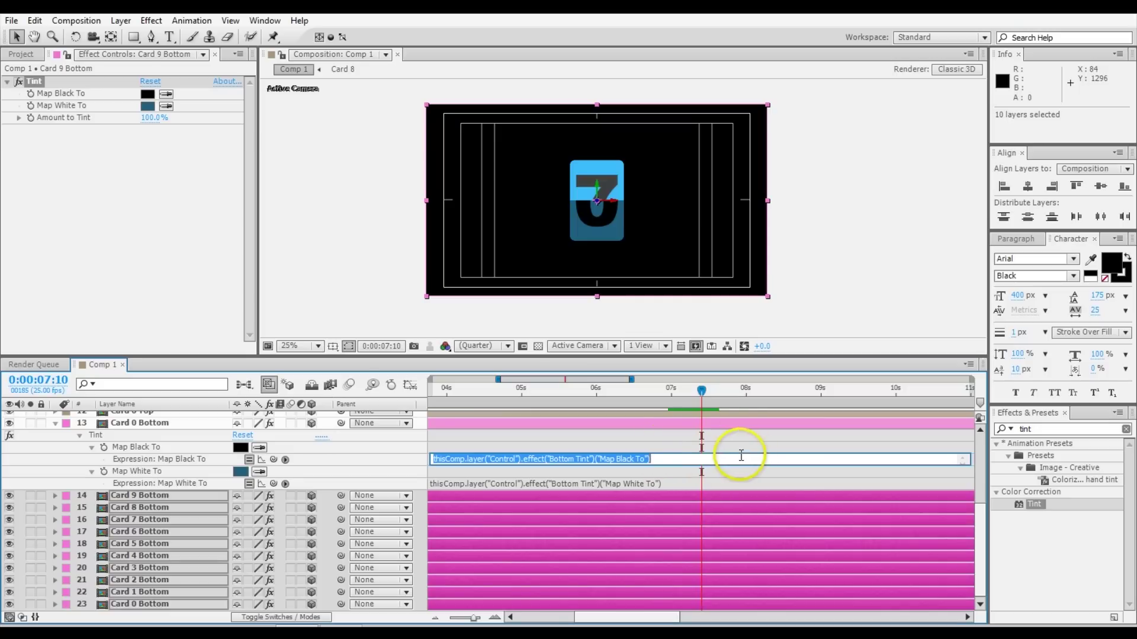
click(666, 449)
click(54, 424)
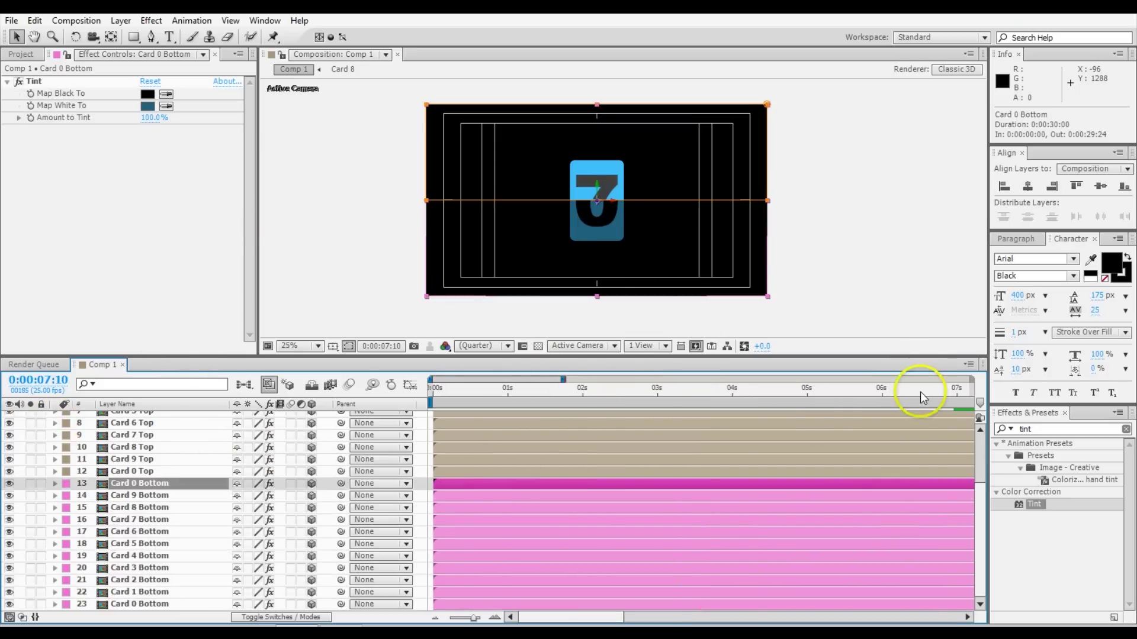
drag(920, 392, 819, 396)
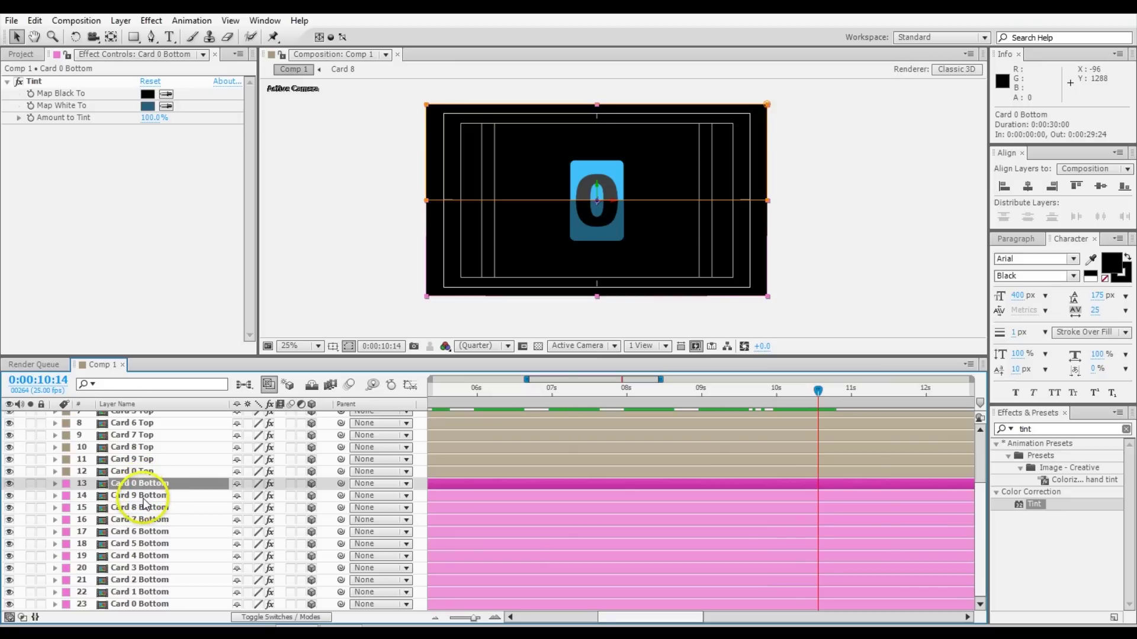
Parent Card 1 Bottom to layer 2, Card 0 Top, and Card 2 Bottom to layer 3, Card 1 Top.
click(139, 593)
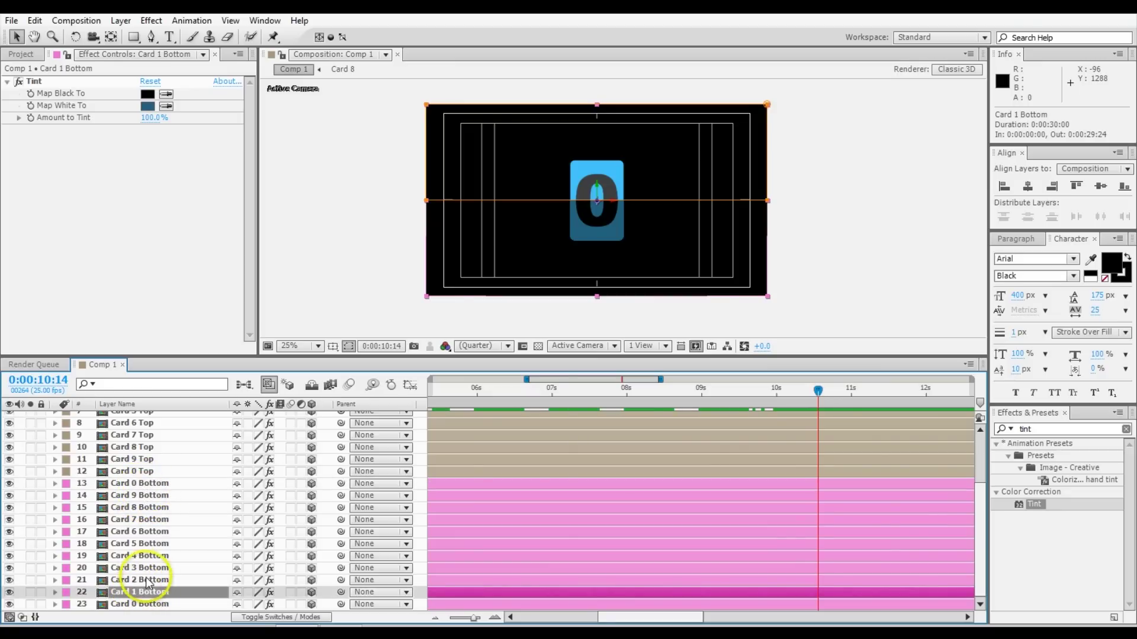
click(361, 592)
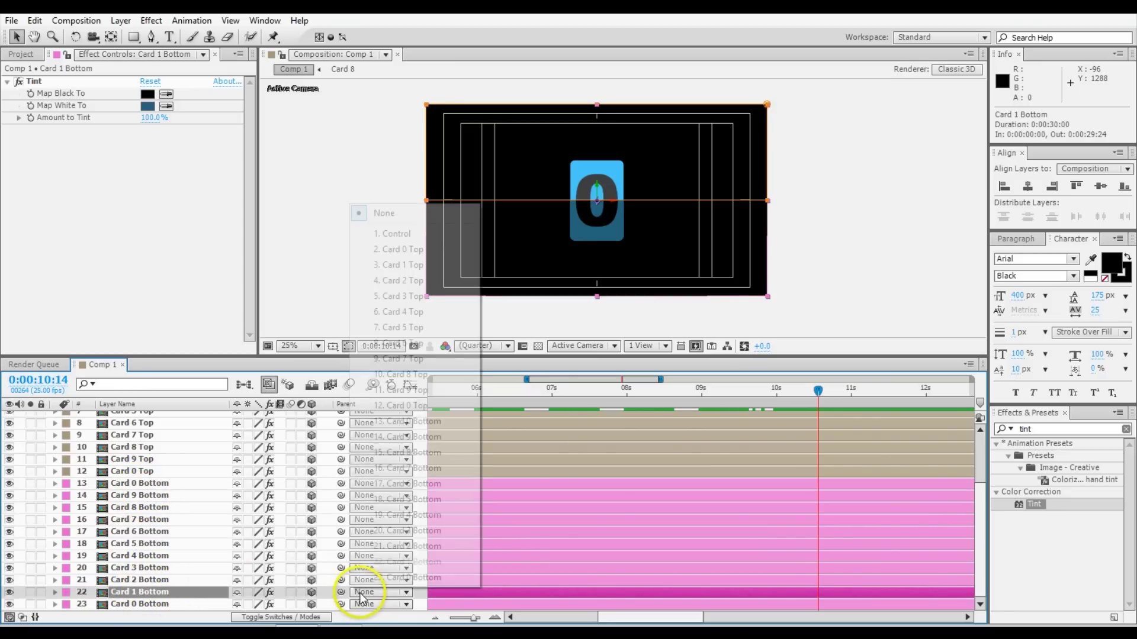
click(418, 251)
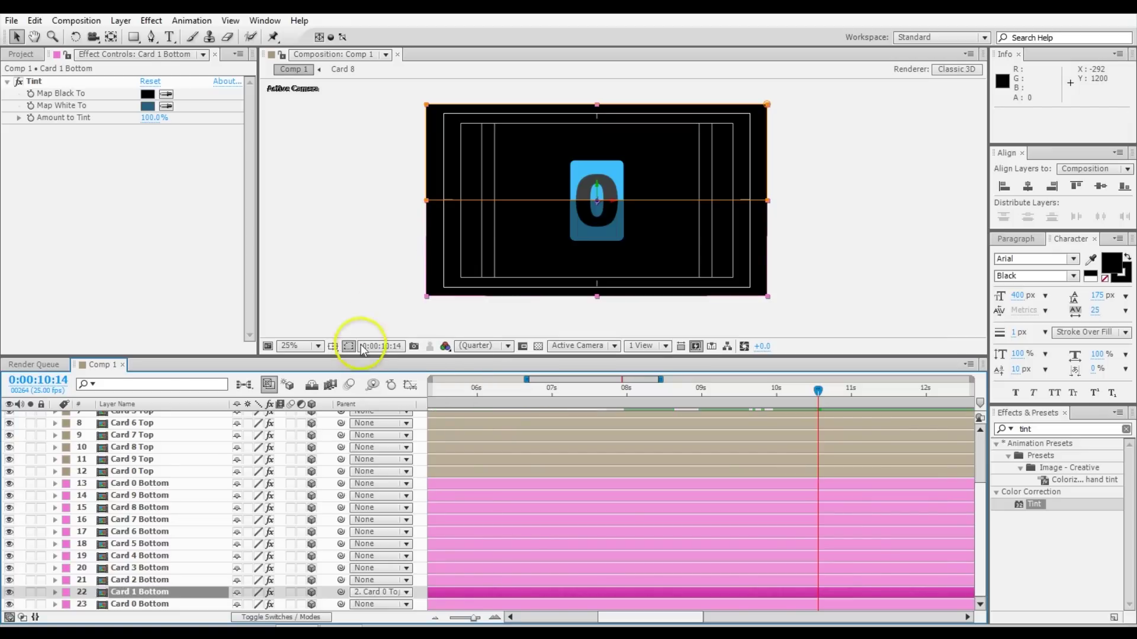
click(362, 581)
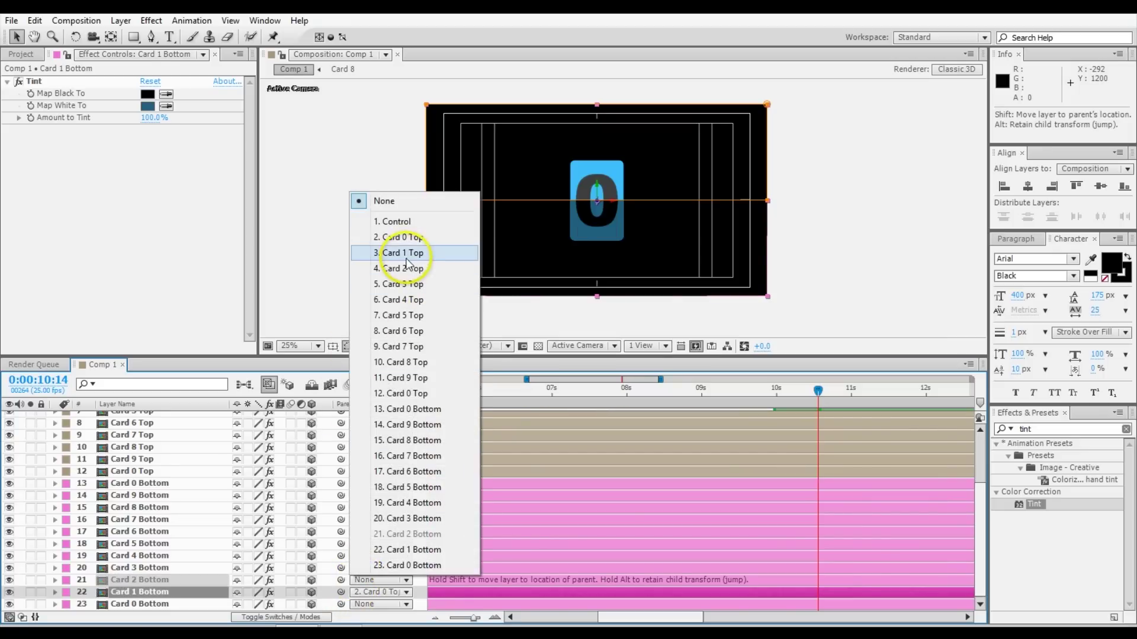
click(418, 253)
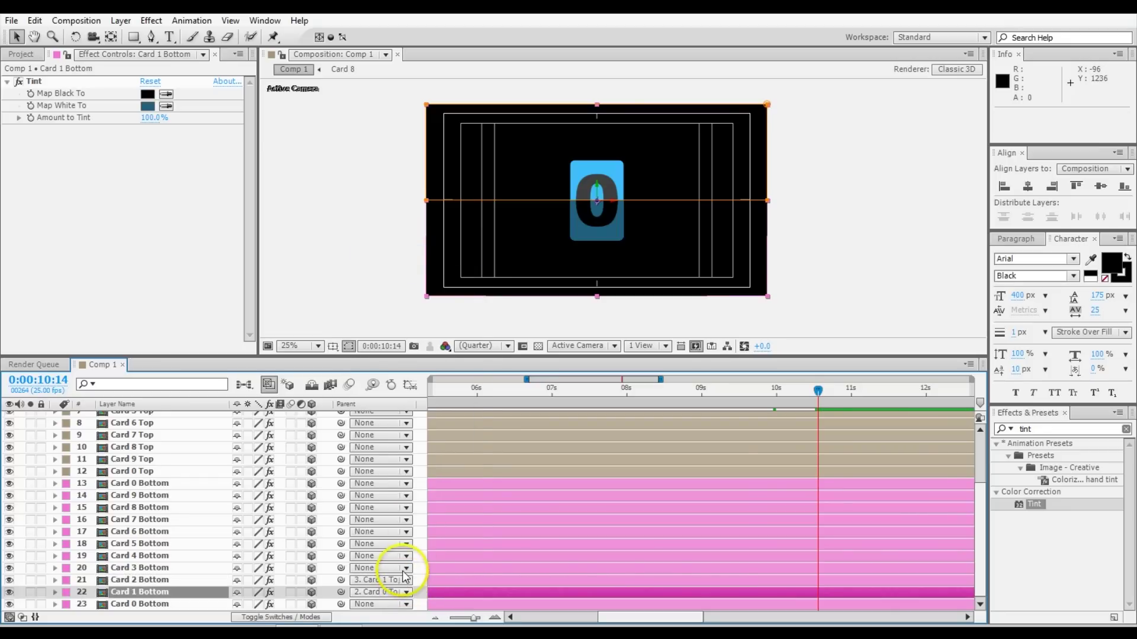
Parent layers 20 to 13, Card 3 Bottom up to the second Card 0 Bottom, to layers 4 to 11, Card 2 Top to Card 9 Top, respectively.
click(396, 568)
click(406, 258)
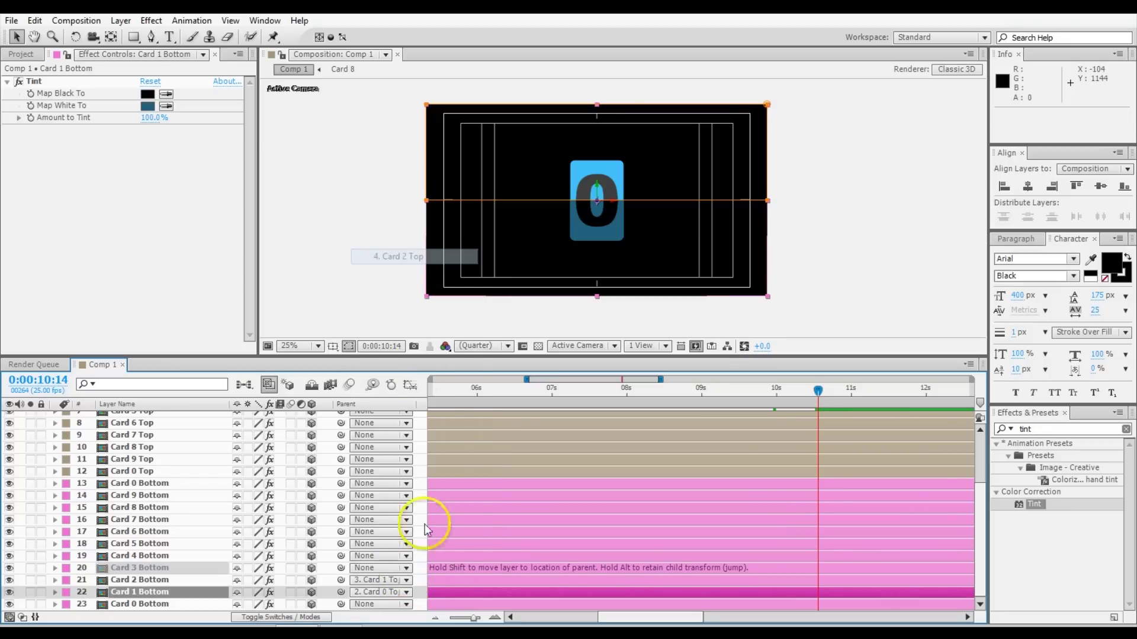
click(394, 557)
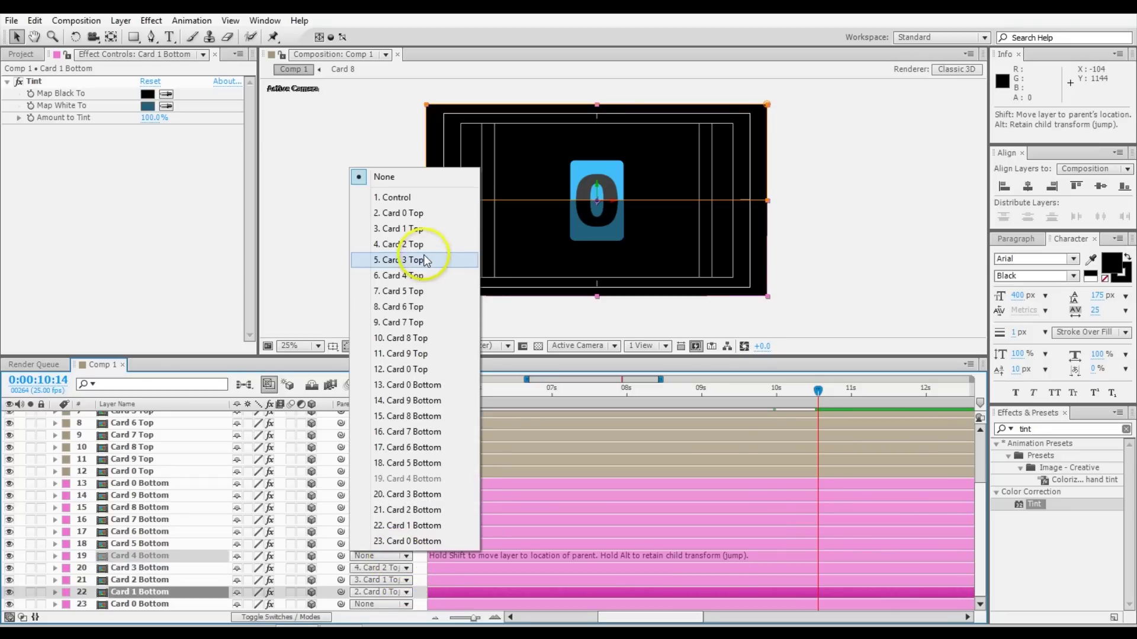
click(416, 259)
click(384, 542)
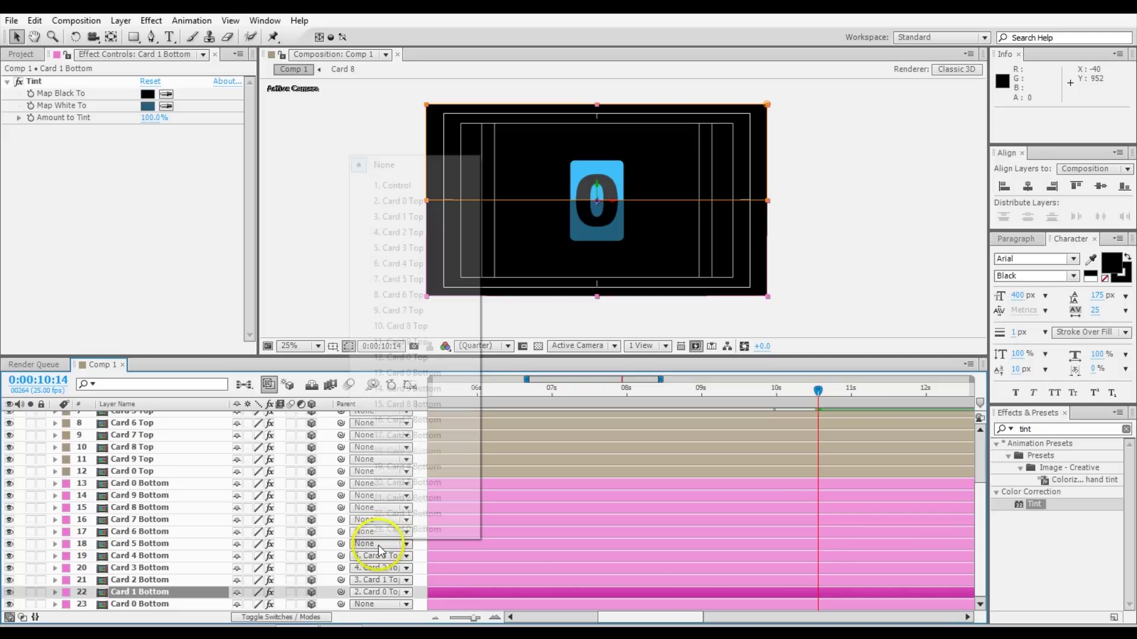
click(418, 263)
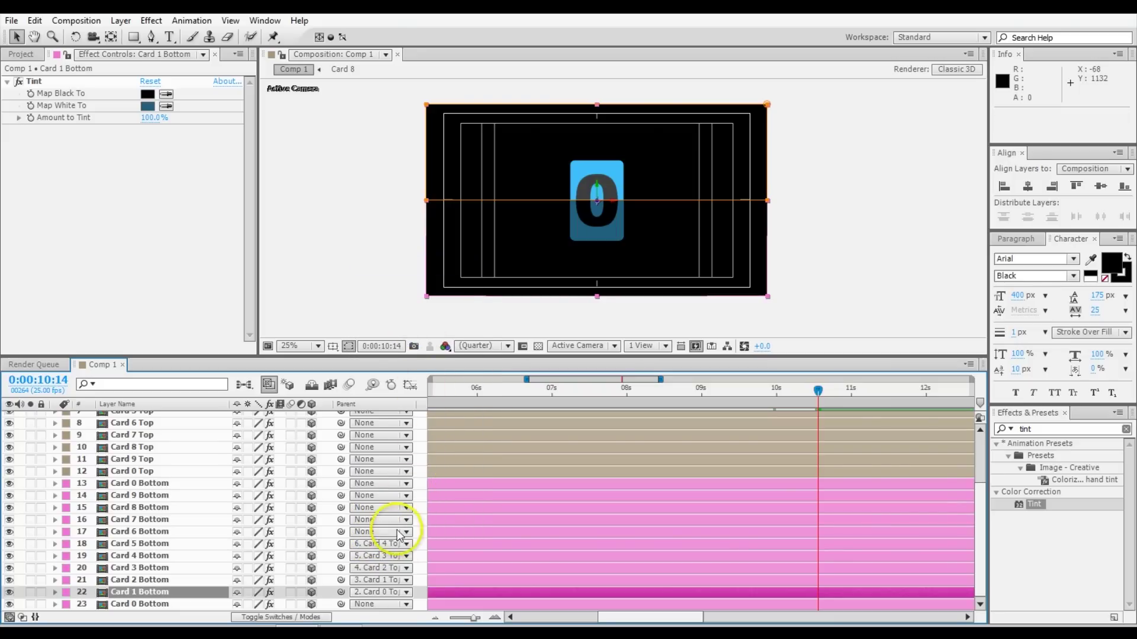
click(384, 543)
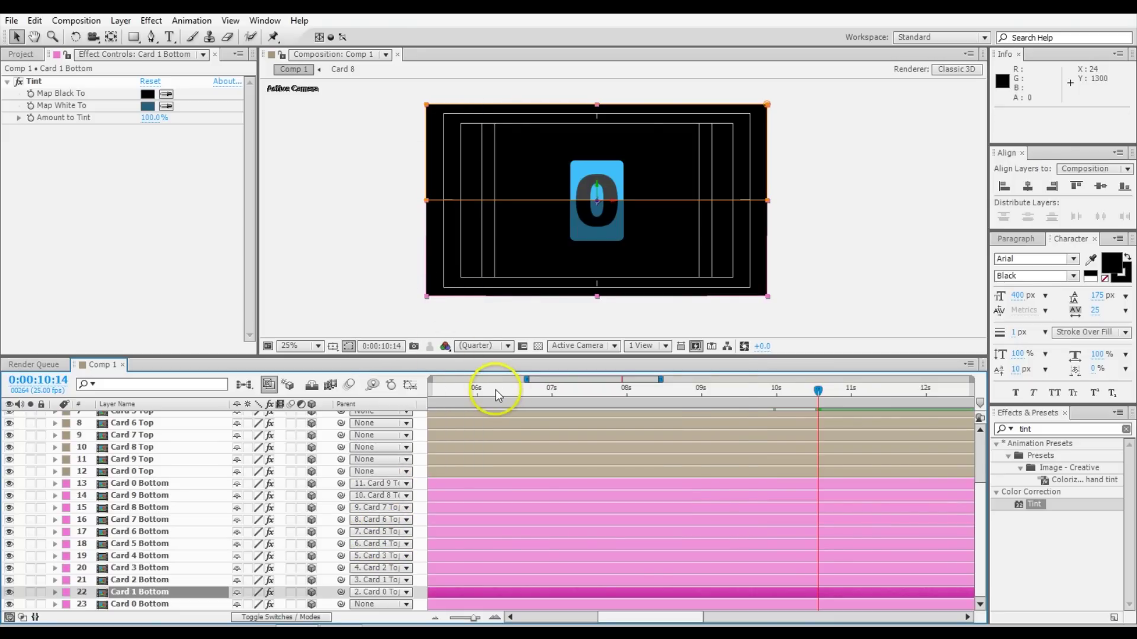
Scrub the time from the start of the comp to 0:00:10:07 to check every card flip.
drag(764, 620, 567, 622)
click(435, 392)
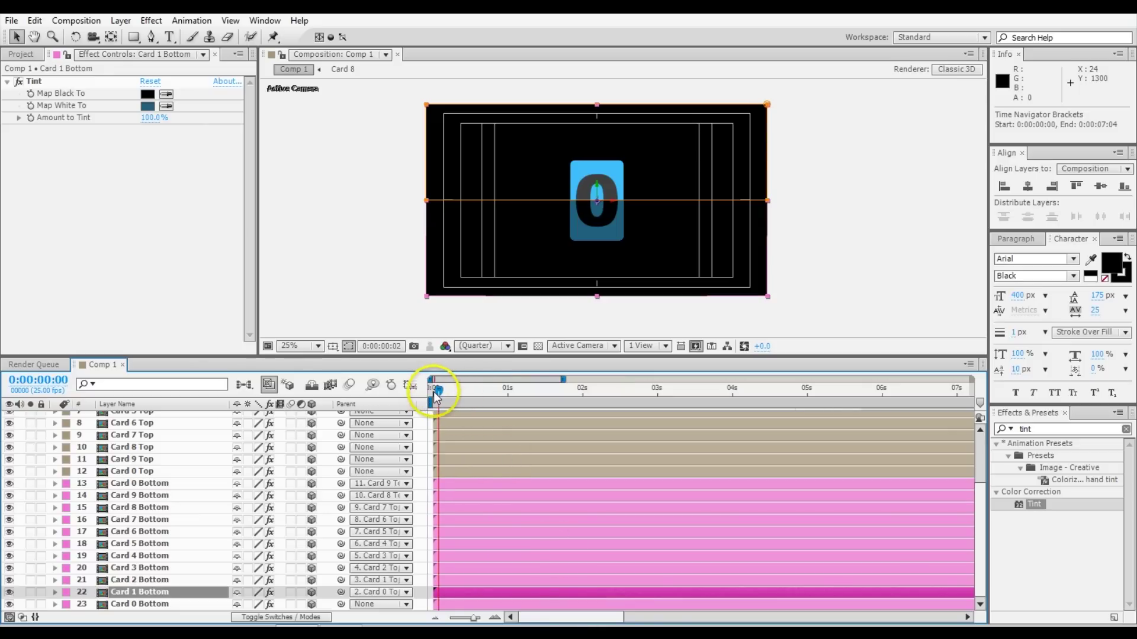
drag(435, 396, 874, 415)
drag(767, 416, 891, 399)
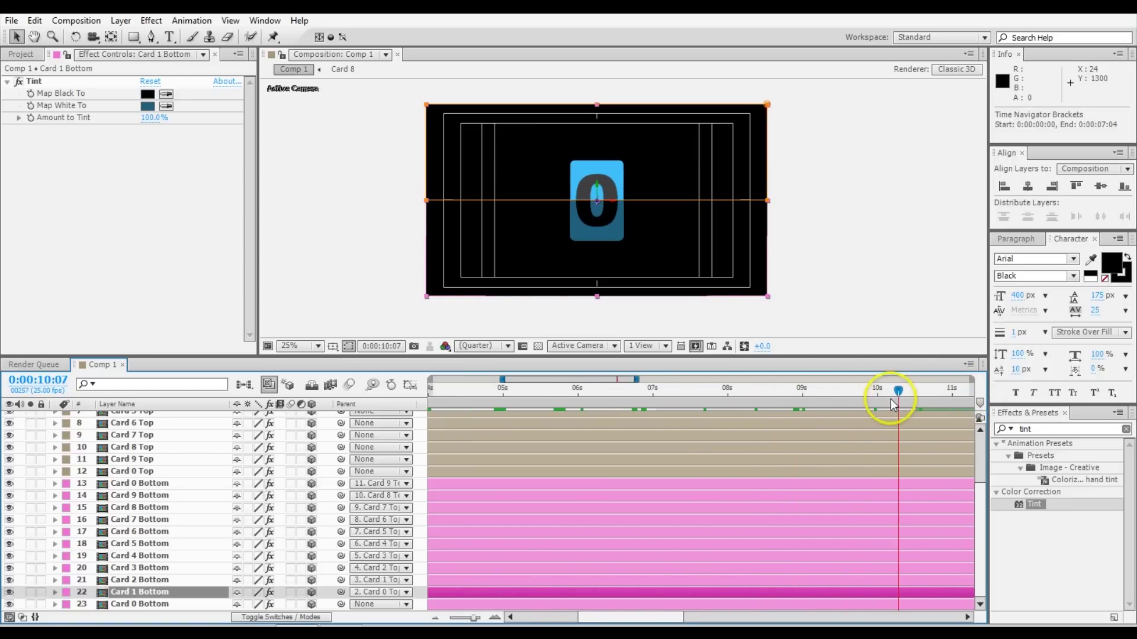
Set Map White To in Control's Bottom Tint to light blue 40BFFF sampled from the card's upper half, and move the time to 0:00:09:07.
scroll(157, 493, up, 2)
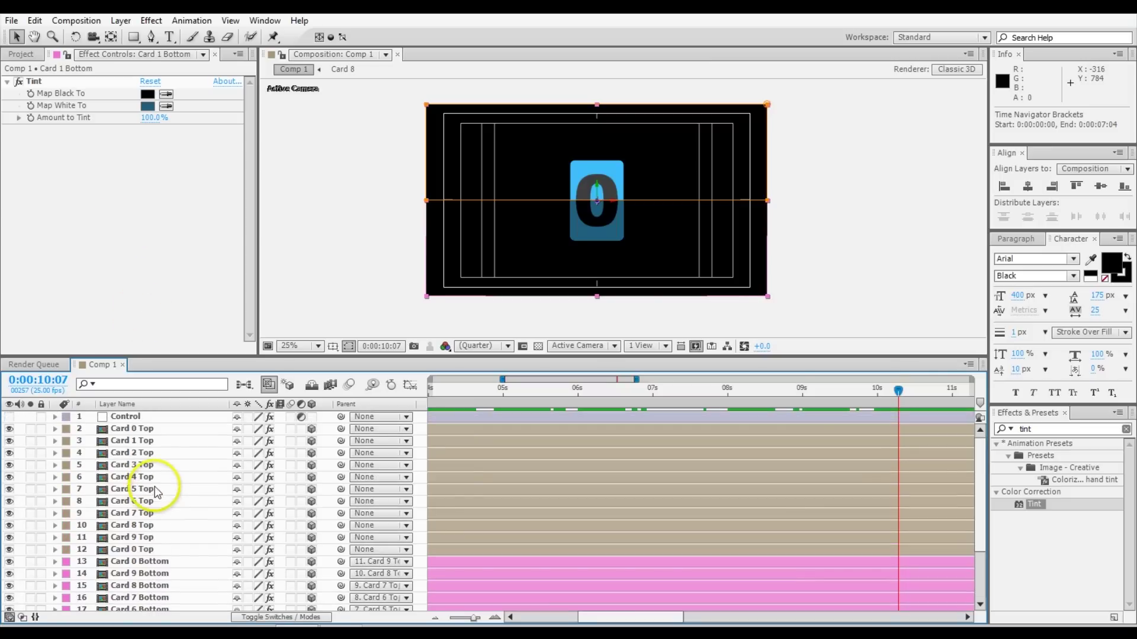
click(126, 417)
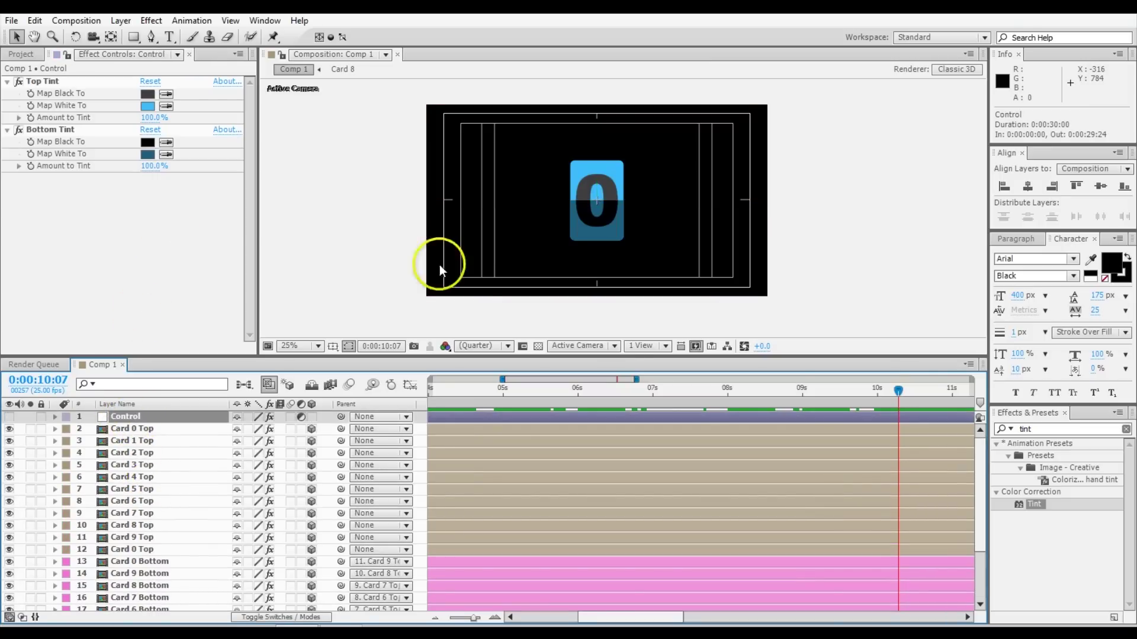
click(148, 154)
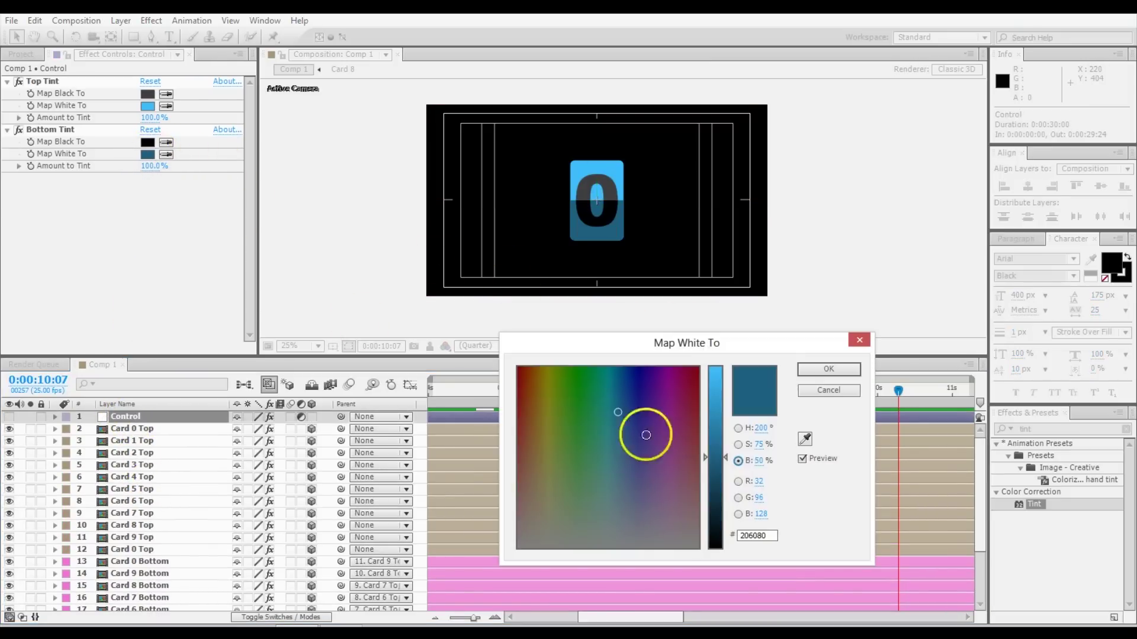
drag(715, 438, 702, 341)
drag(763, 428, 773, 427)
click(804, 438)
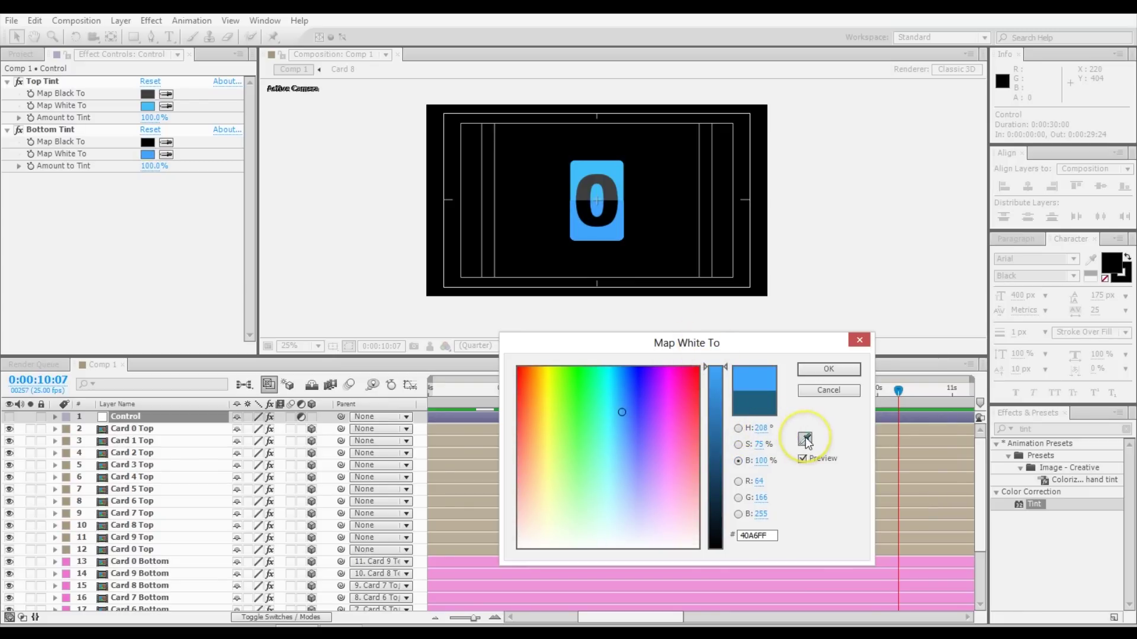
click(597, 178)
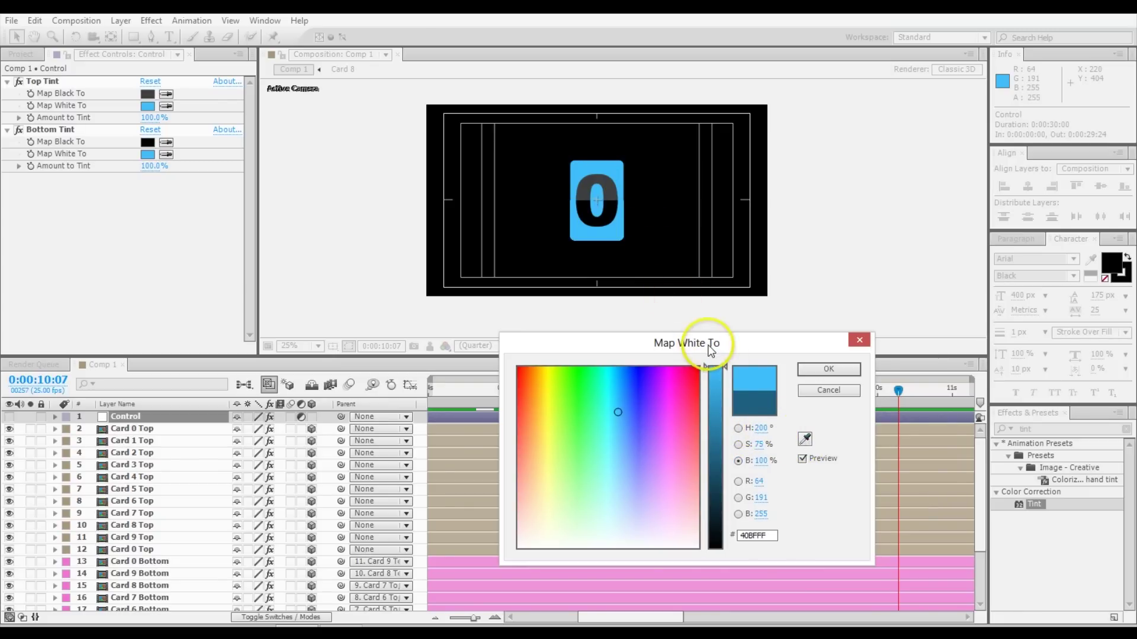
click(828, 369)
click(823, 390)
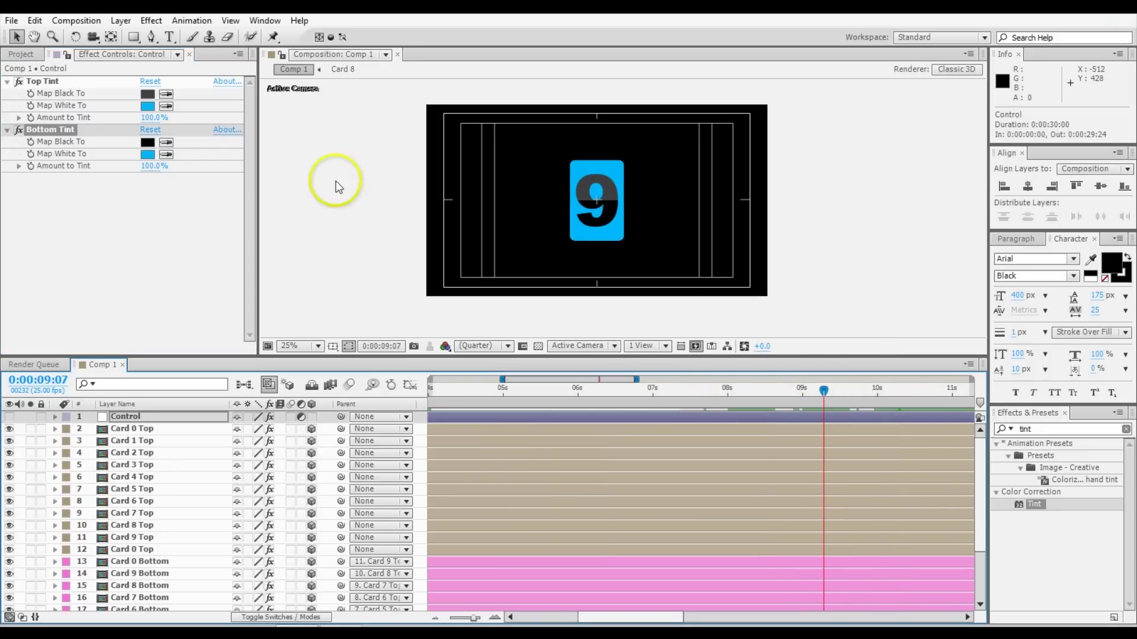
Slightly raise the brightness of the Map Black To colour in Control's Bottom Tint.
click(143, 142)
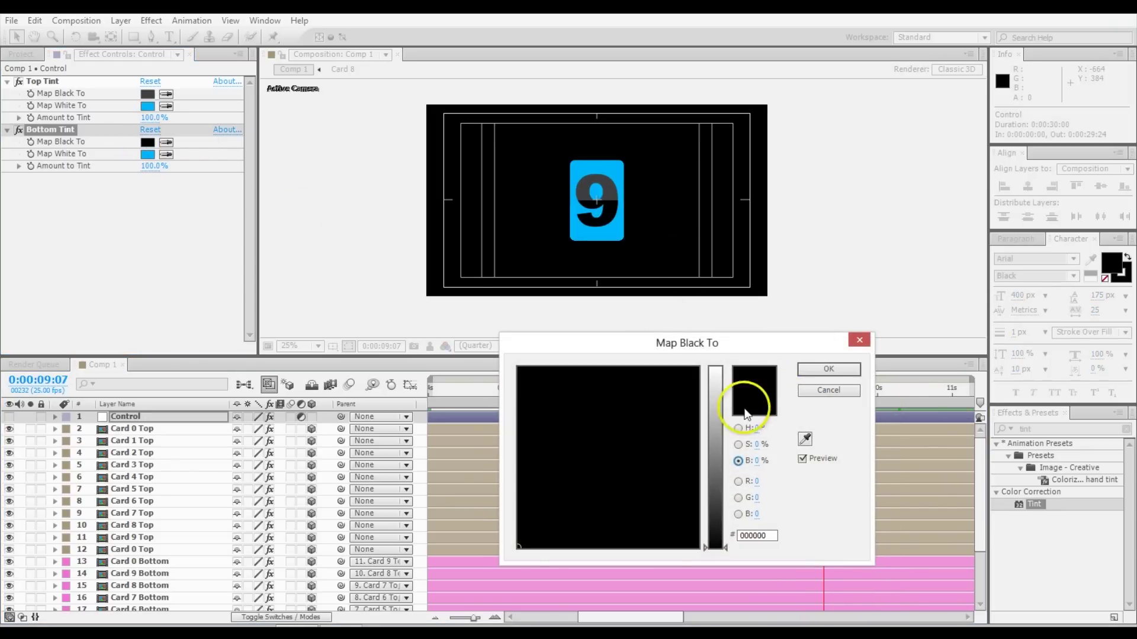
click(756, 461)
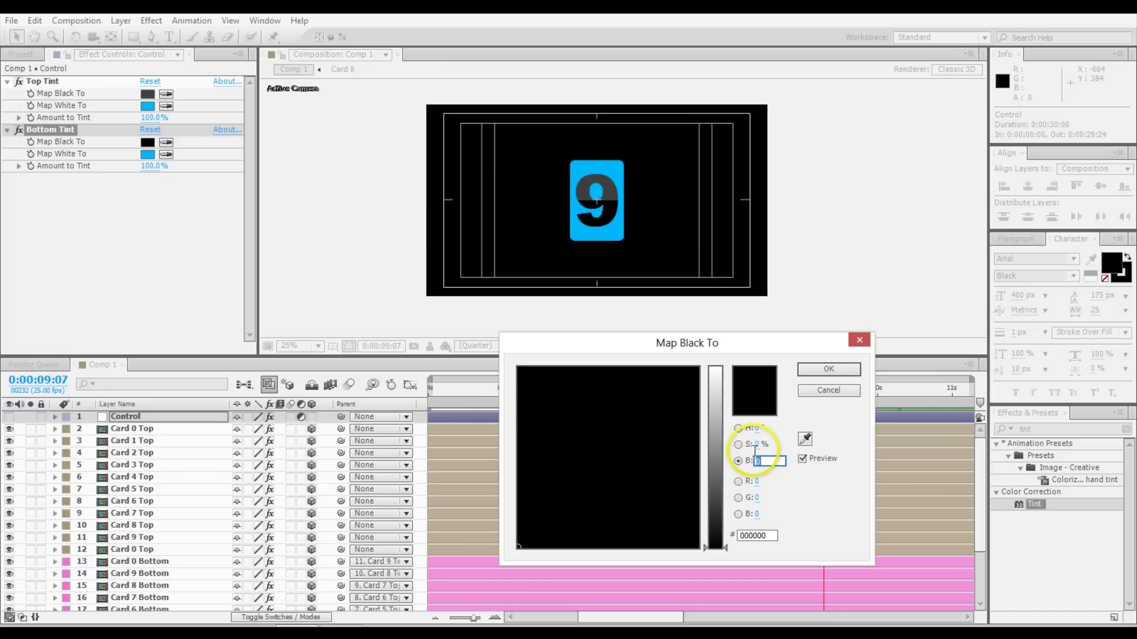
key(Return)
Move the time to 0:00:00:22 and apply the Brightness & Contrast effect to layer 2, Card 0 Top.
drag(578, 391, 501, 389)
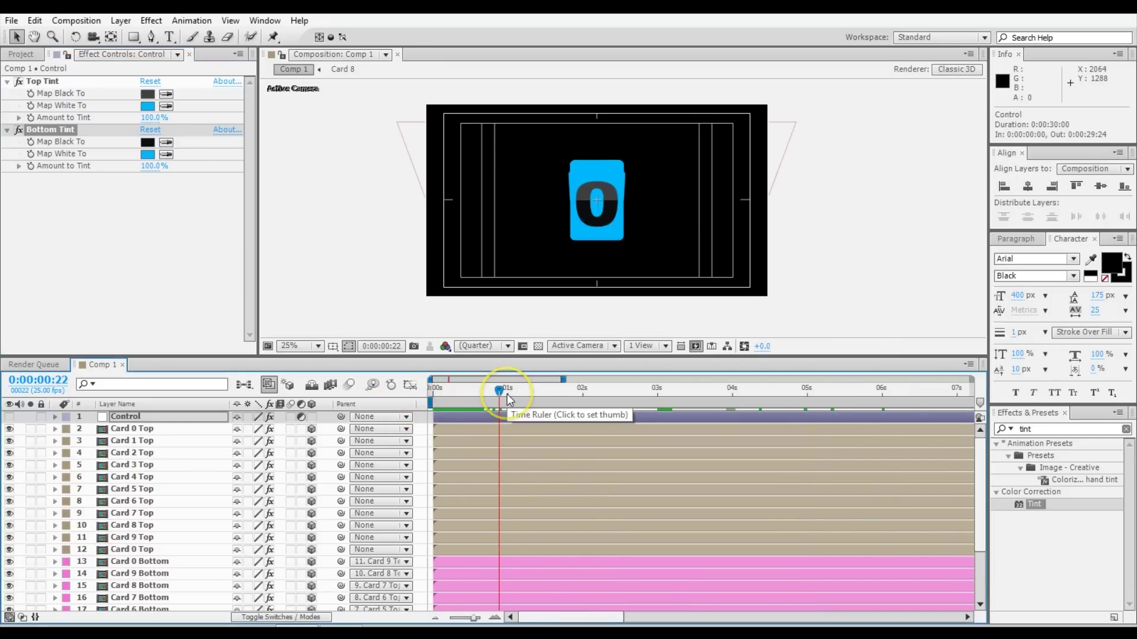
click(805, 251)
scroll(527, 180, up, 2)
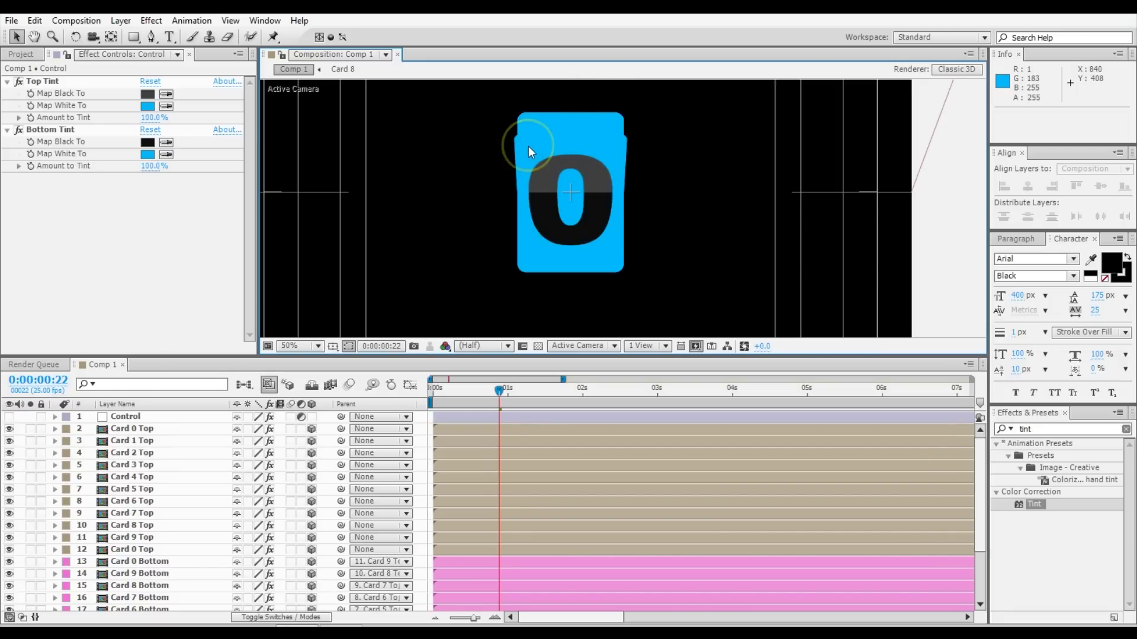
click(460, 429)
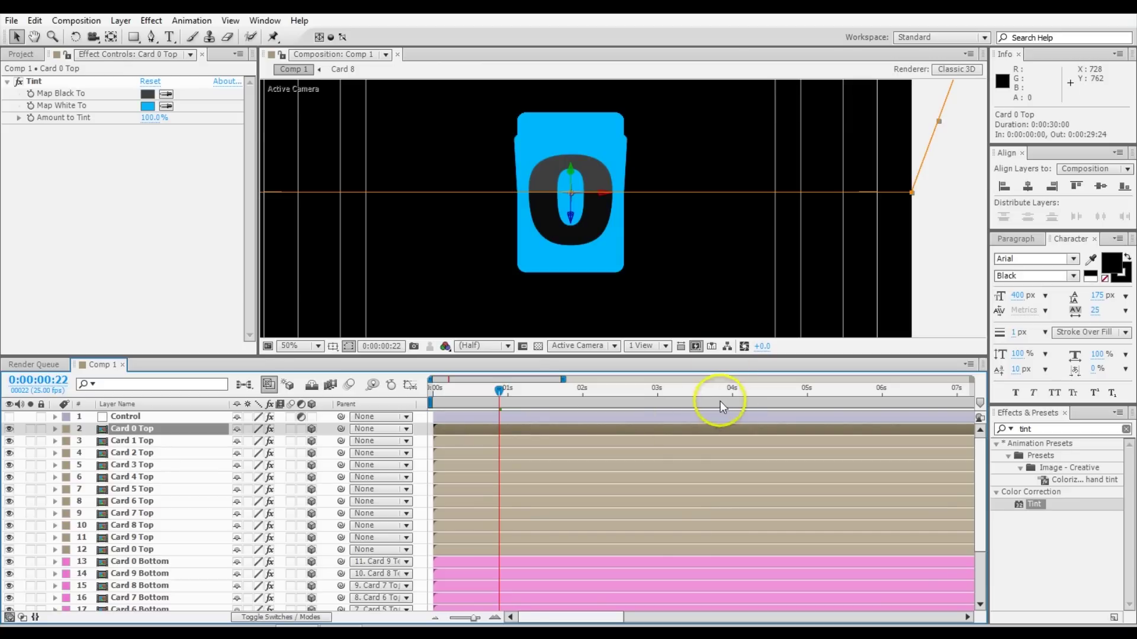
double_click(1035, 430)
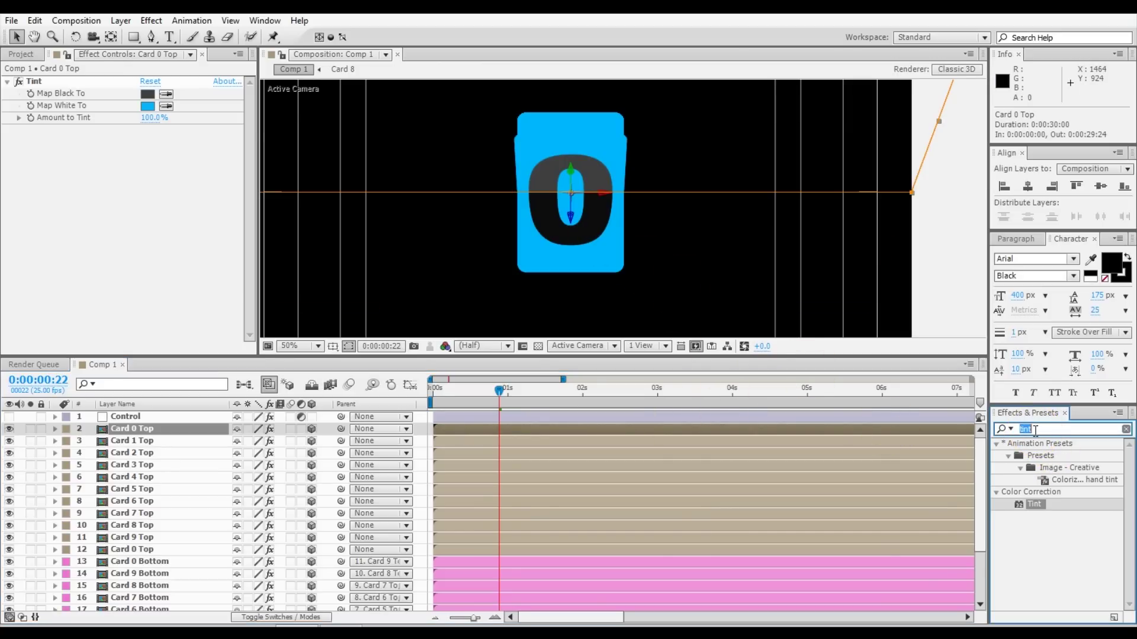
text(brig)
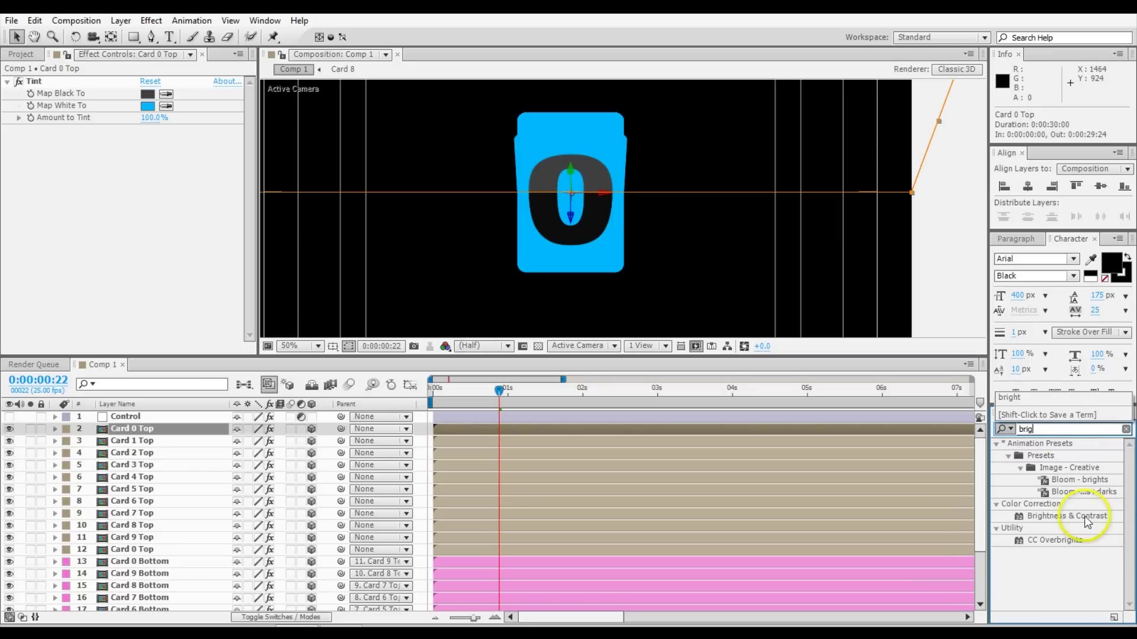
drag(1086, 521, 462, 432)
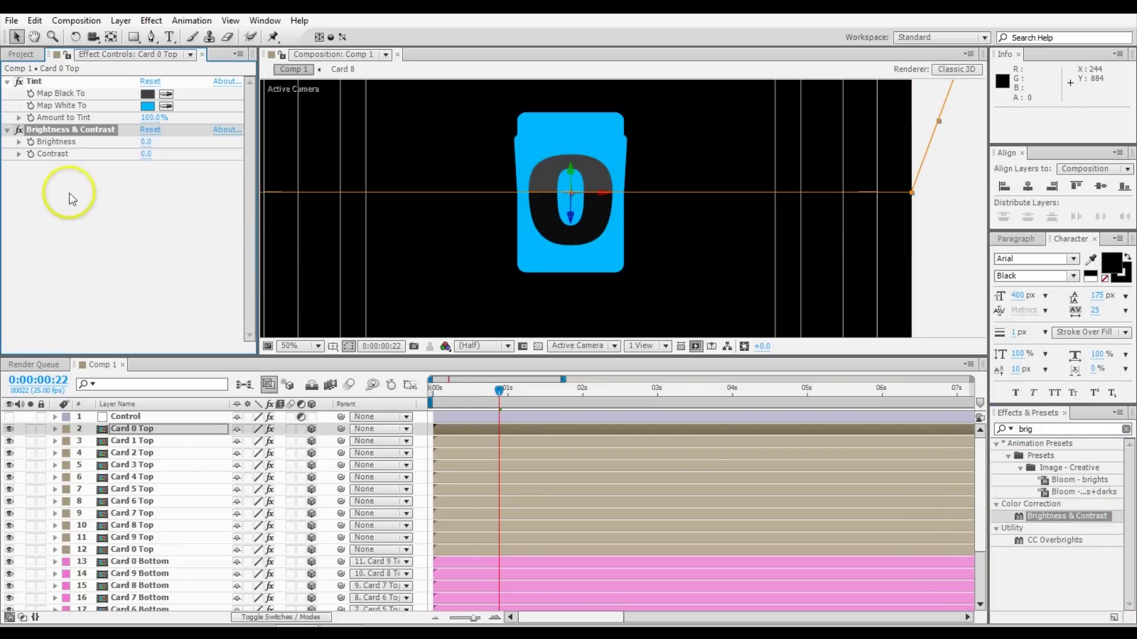
Add an expression to Brightness on layer 2, Card 0 Top, and reveal all of the layer's animated and expression-driven properties.
alt+click(31, 142)
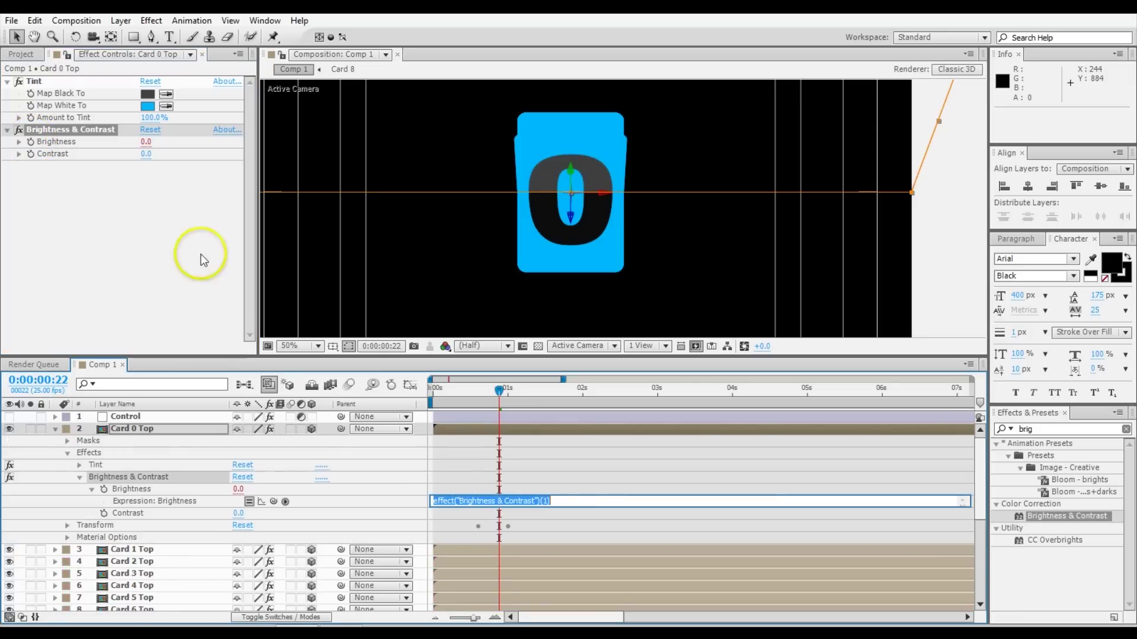
click(458, 428)
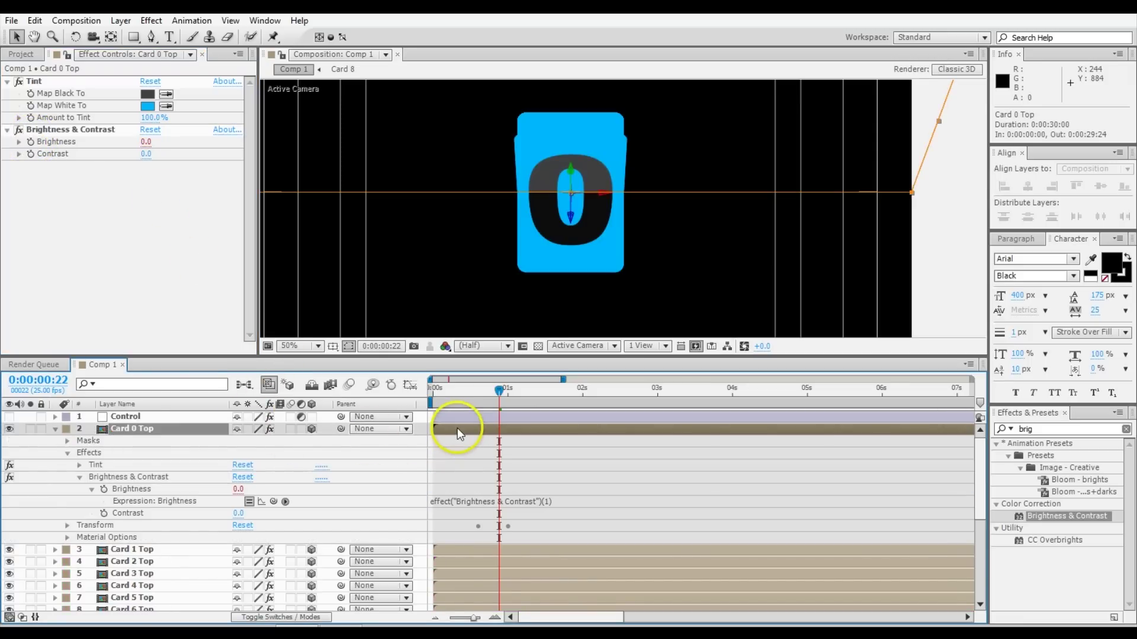
key(r)
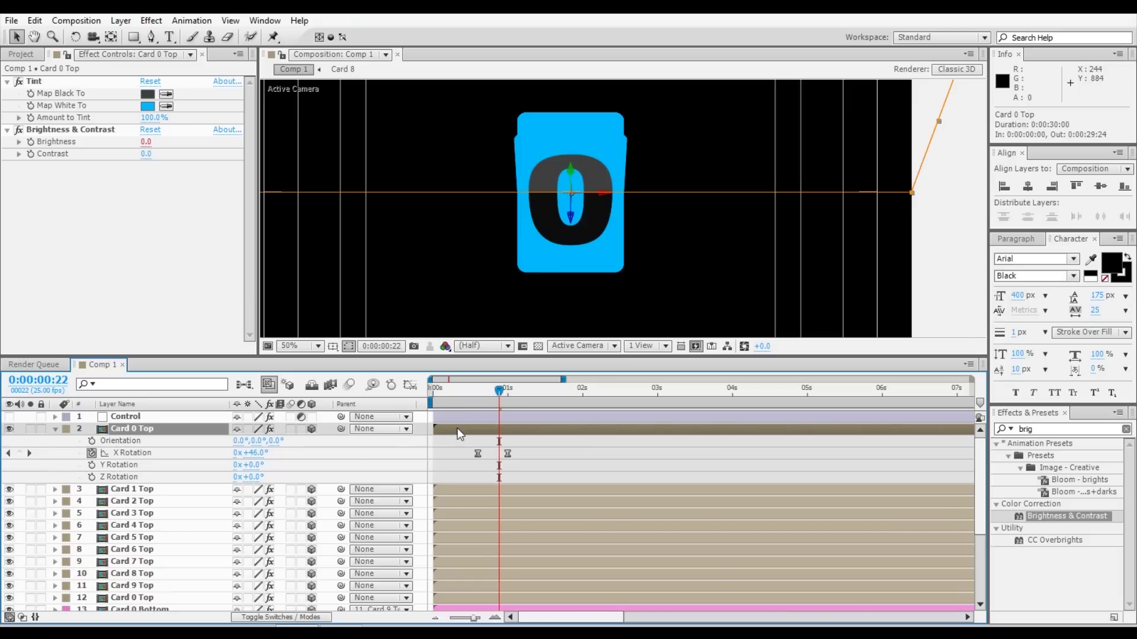
click(236, 335)
key(u)
key(u)
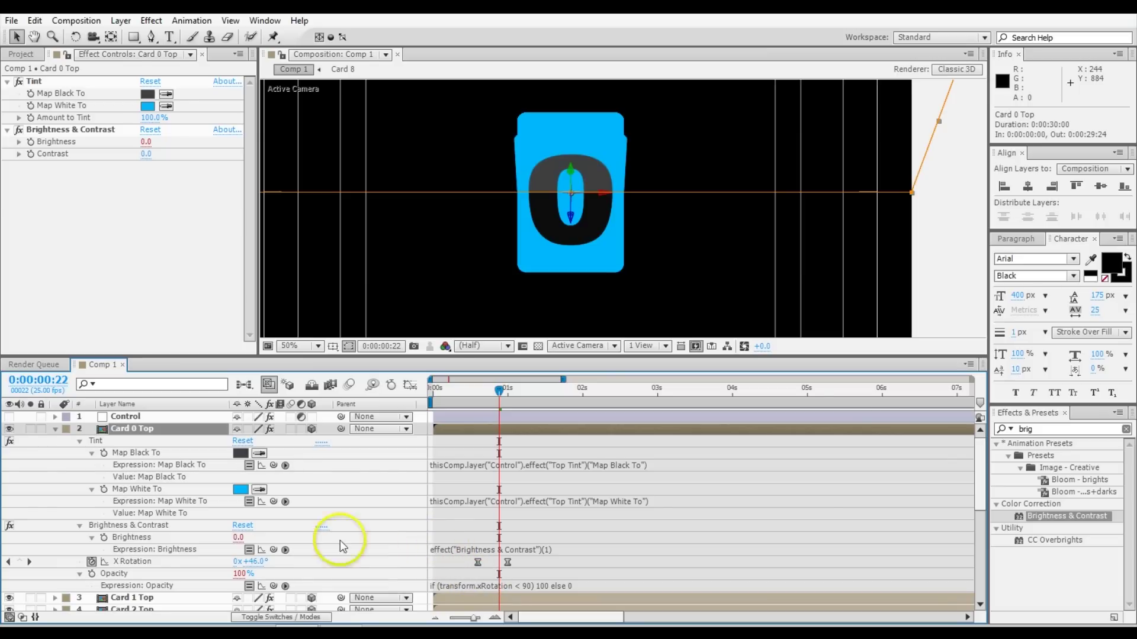
Link the Brightness expression of layer 2, Card 0 Top, to the layer's X Rotation with transform.xRotation, at 0:00:01:00.
click(124, 539)
click(450, 549)
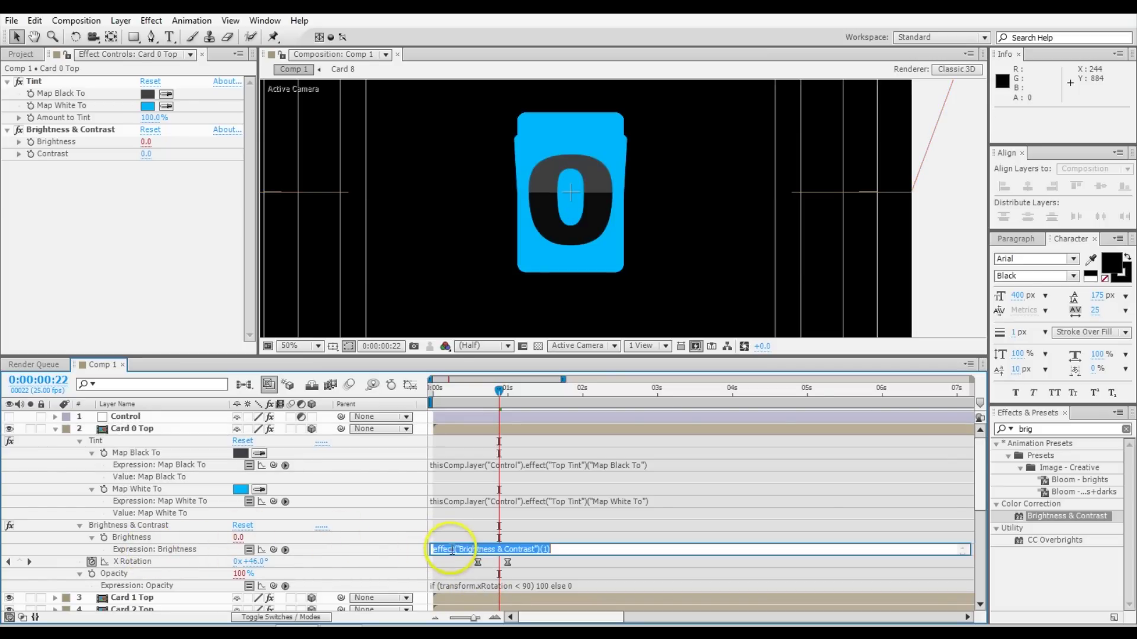
click(478, 394)
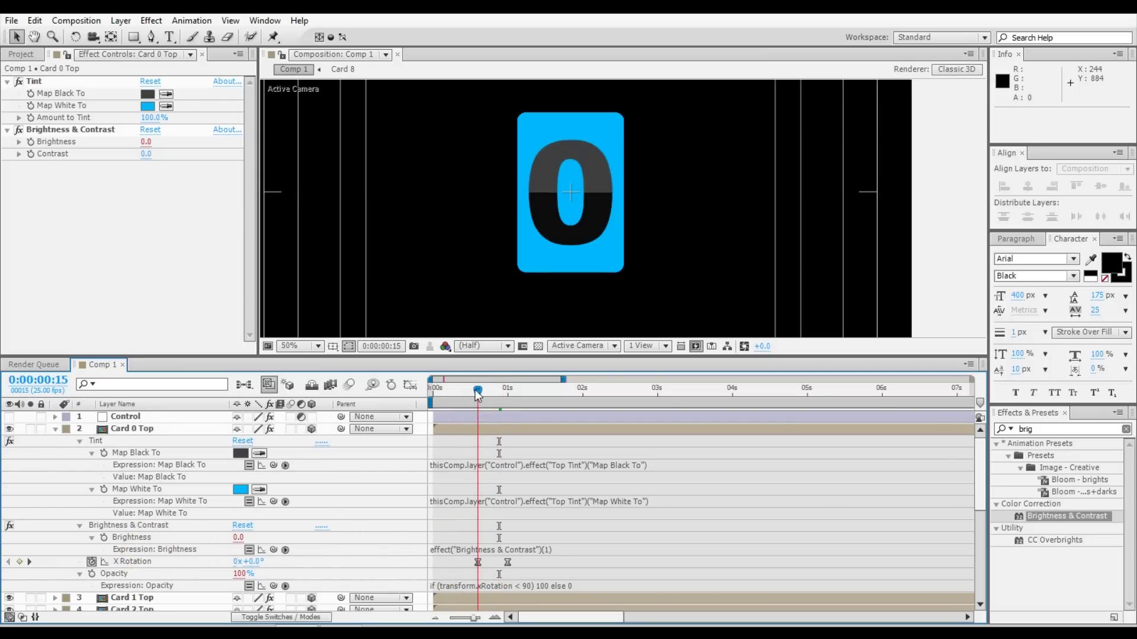
drag(478, 393, 513, 396)
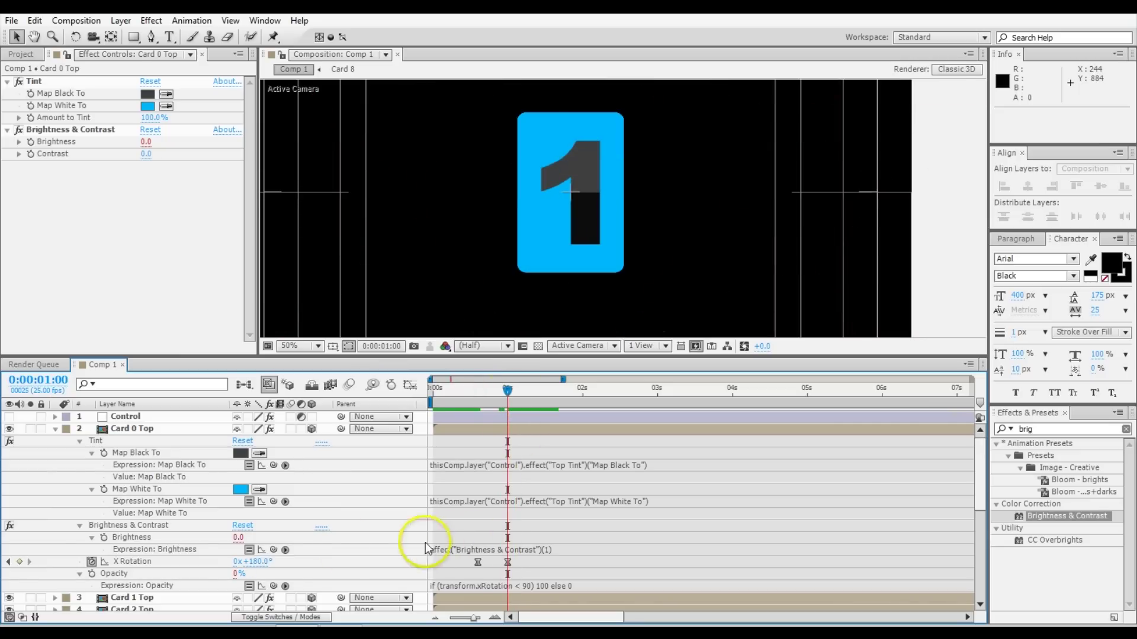
drag(273, 549, 188, 559)
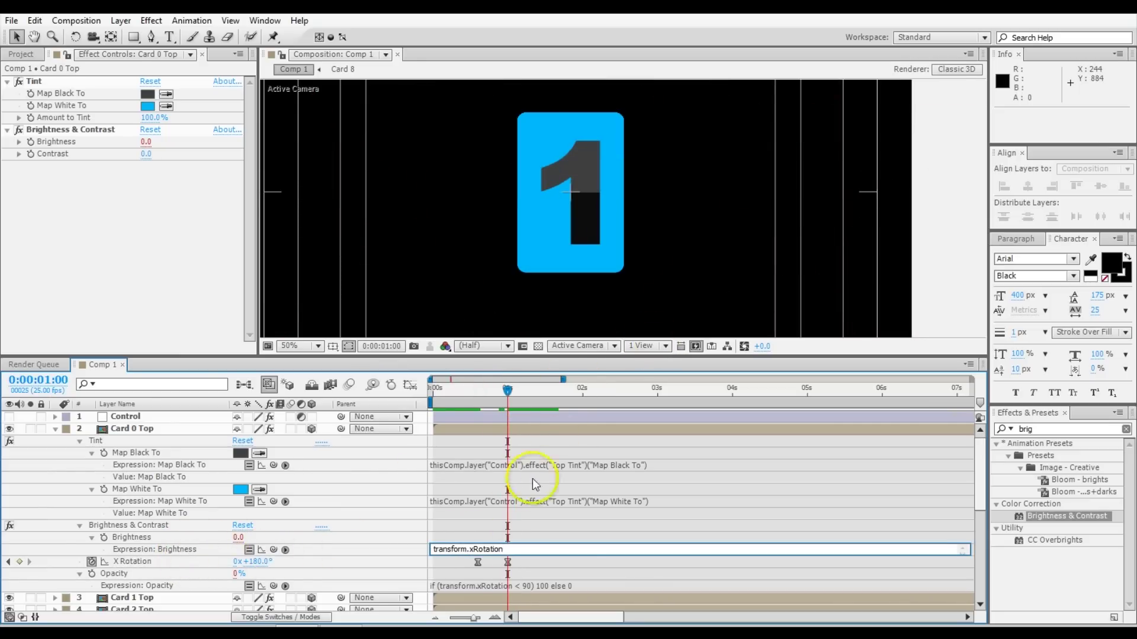
click(520, 534)
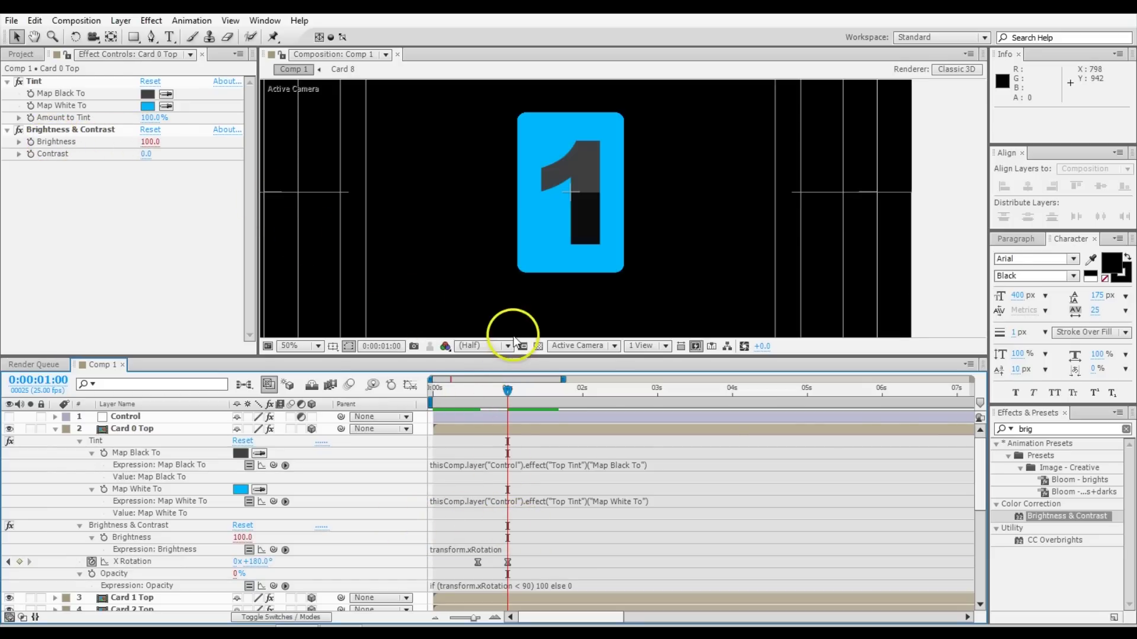
Change the Brightness expression to transform.xRotation*-.25 and scrub to 0:00:00:23 to check the shading during the flip.
click(519, 551)
click(534, 549)
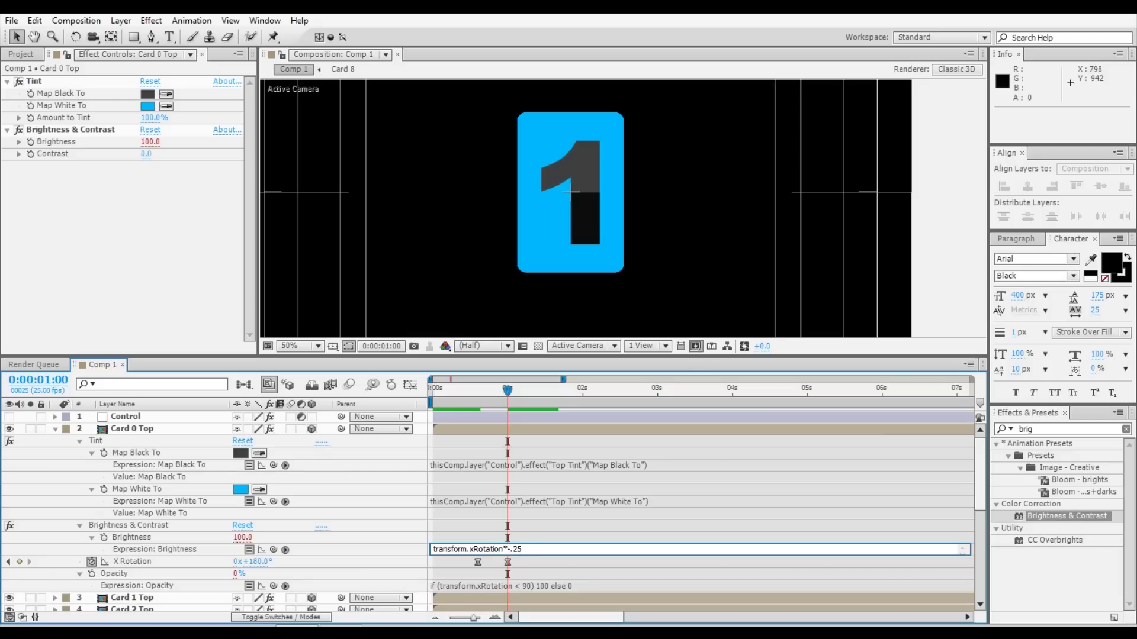
key(KP_Enter)
click(475, 390)
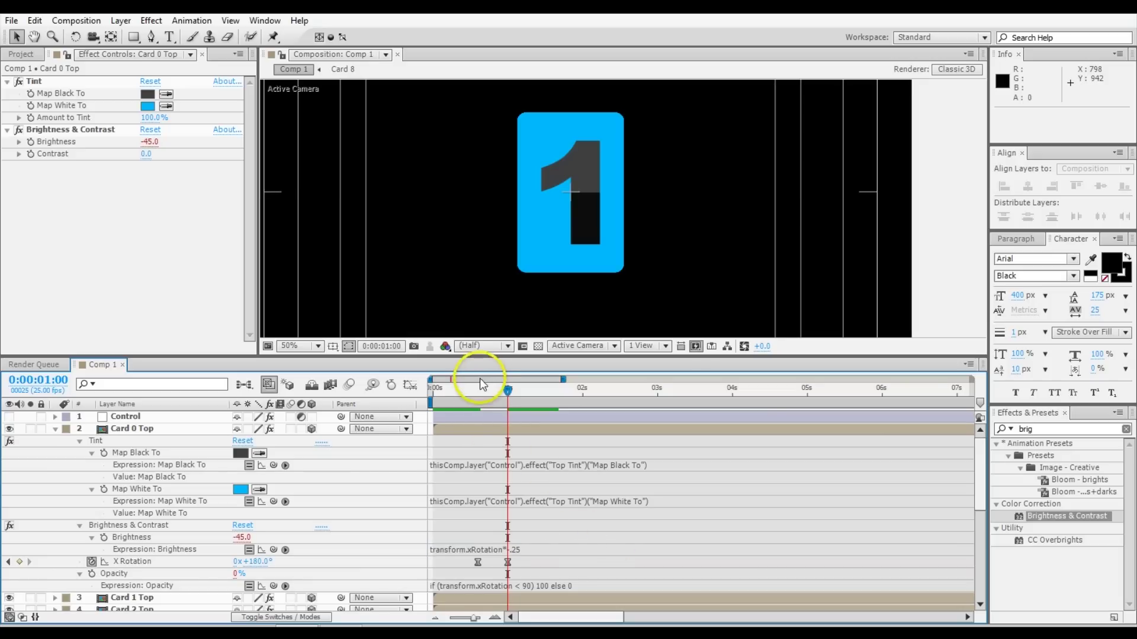
mouse_move(479, 396)
mouse_down()
mouse_move(501, 394)
mouse_move(487, 401)
mouse_up()
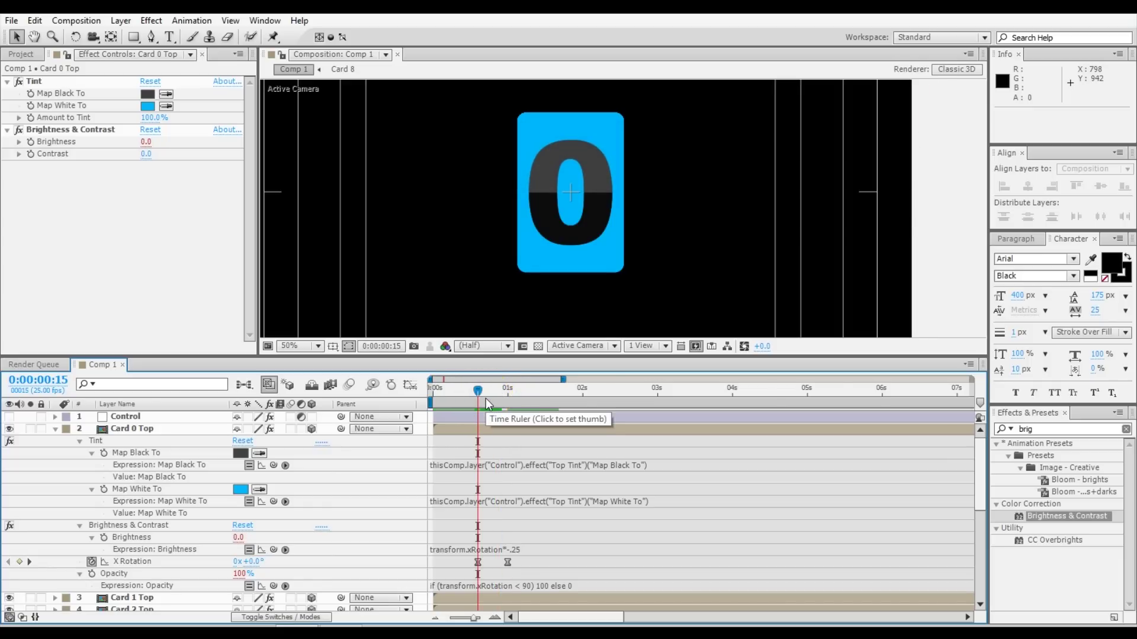
click(500, 395)
drag(499, 396, 505, 396)
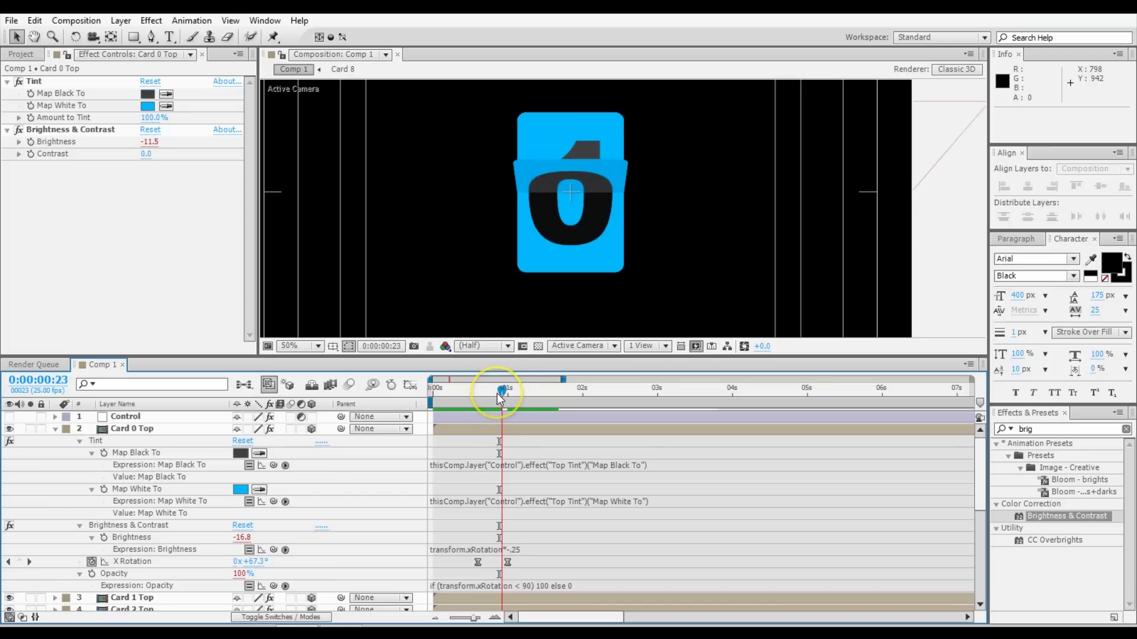
Set the multiplier in the Brightness expression of layer 2, Card 0 Top, to -.5.
click(508, 543)
click(515, 549)
drag(515, 549, 526, 545)
text(5)
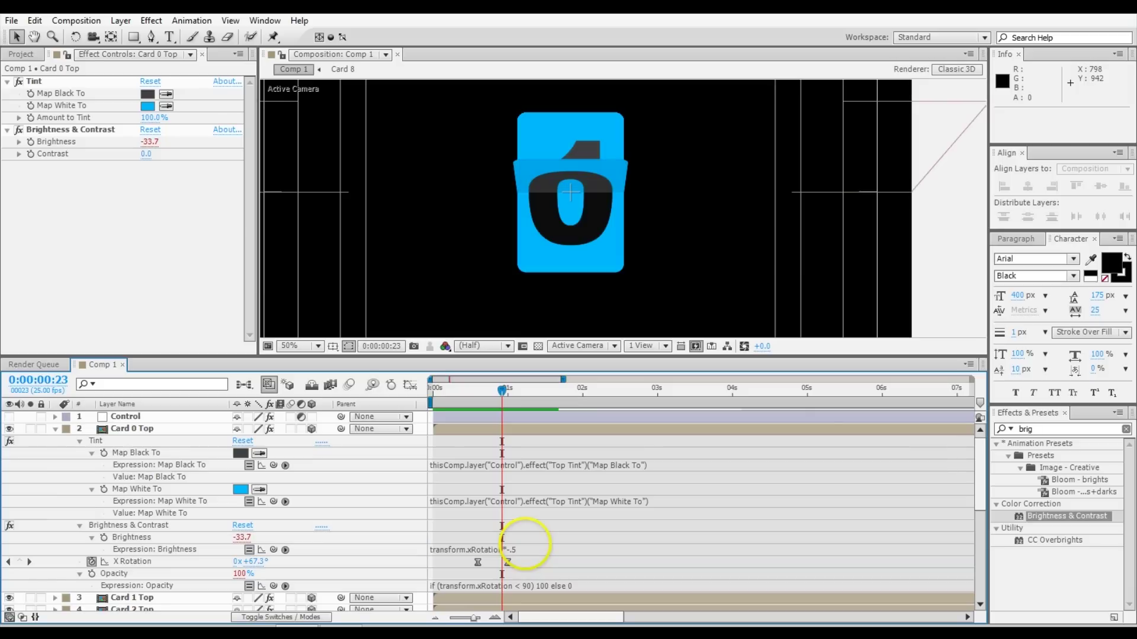
Apply the edited Brightness expression on layer 2, Card 0 Top, and scrub to 0:00:00:22 to check the shading during the flip.
key(KP_Enter)
click(501, 403)
mouse_move(500, 402)
mouse_down()
mouse_move(510, 400)
mouse_move(496, 402)
mouse_up()
click(164, 536)
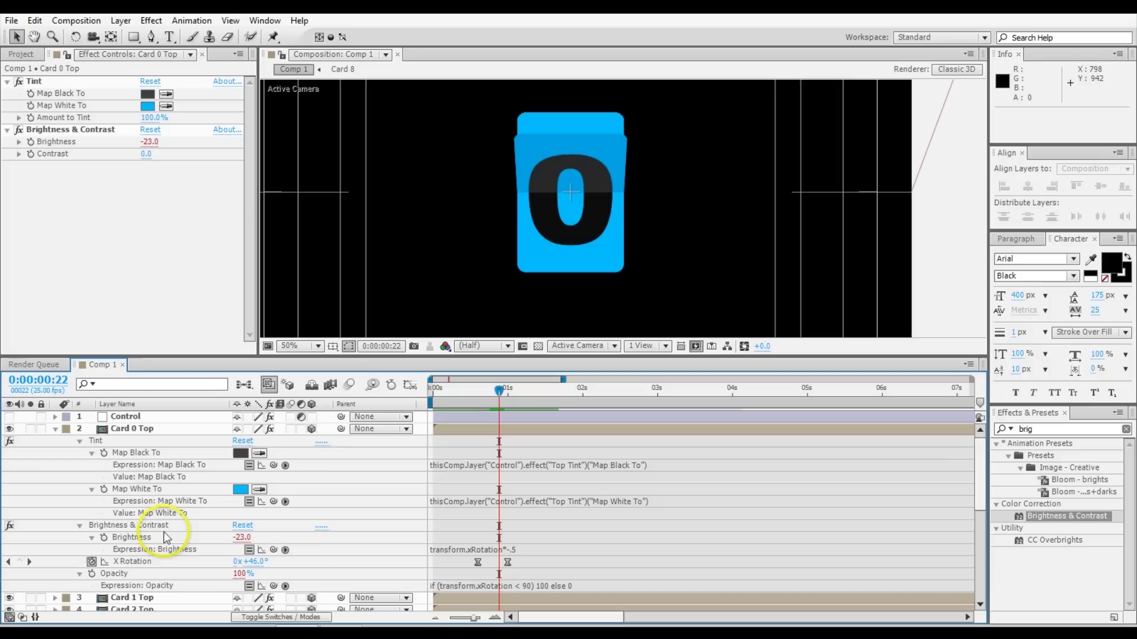
Copy the Brightness & Contrast effect from layer 2 onto layers 3 to 12, Card 1 Top through Card 0 Top, and check at 0:00:02:00.
click(54, 128)
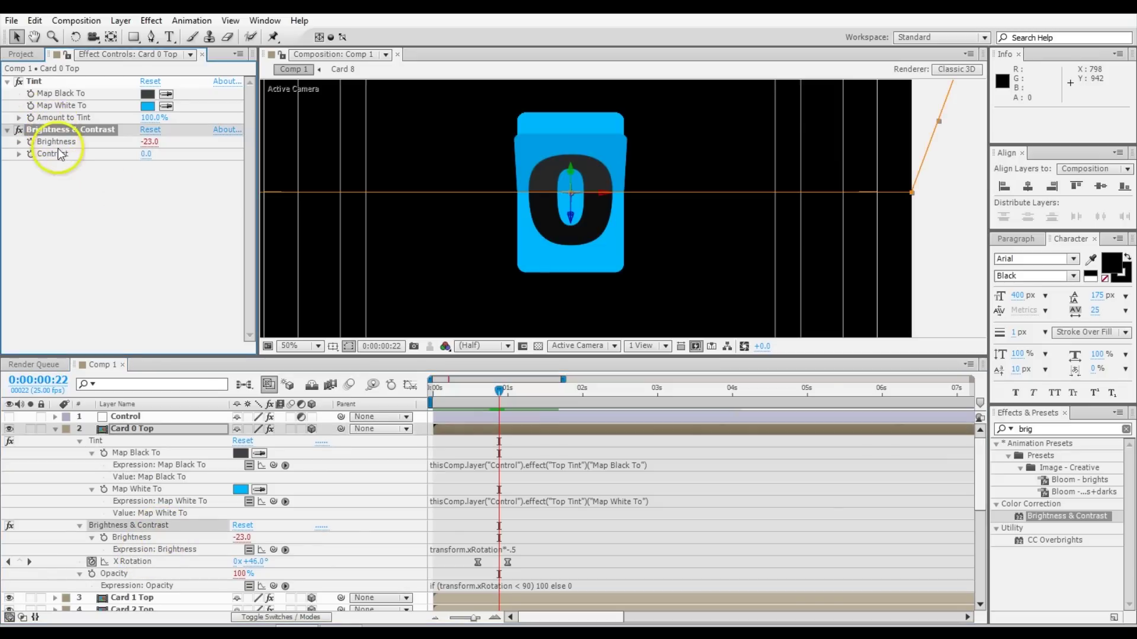
click(55, 429)
click(133, 441)
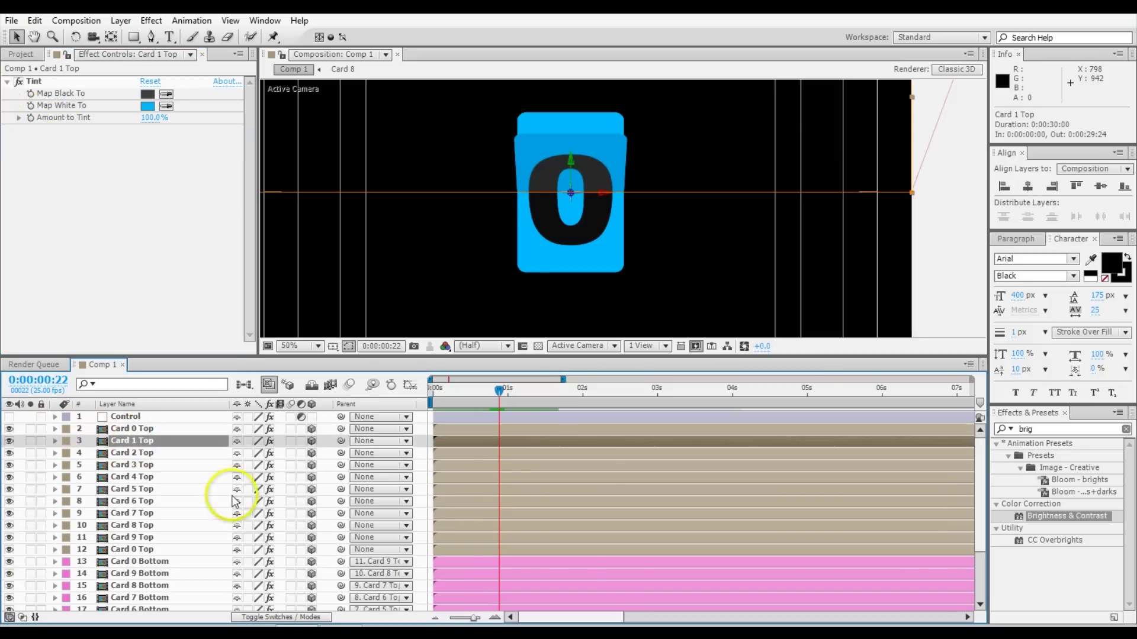
shift+click(158, 548)
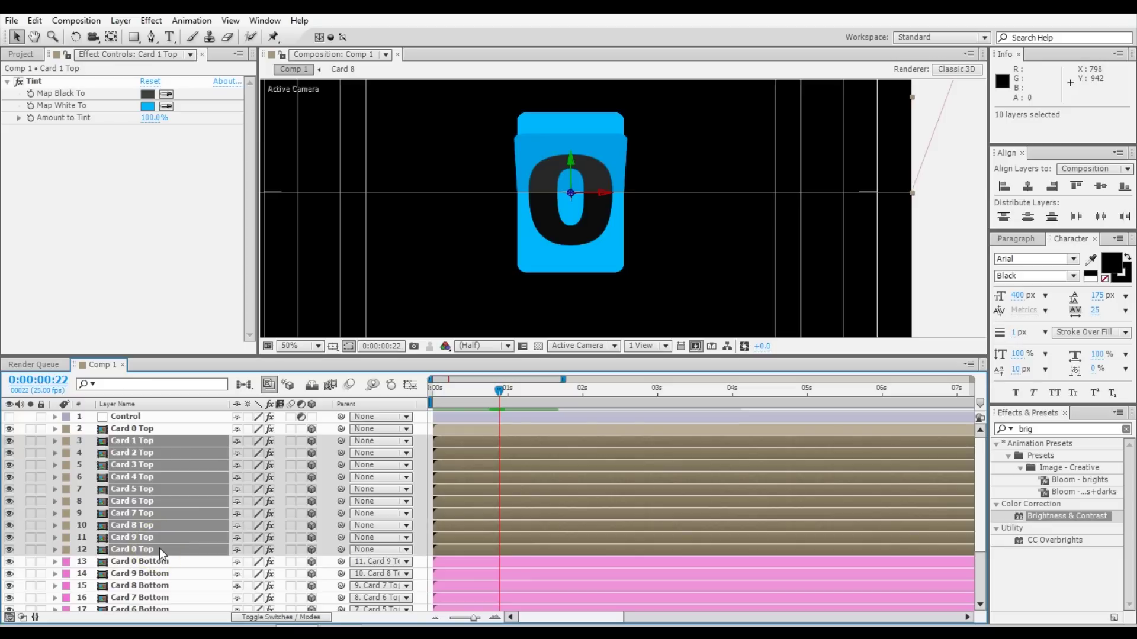
key(ctrl+v)
drag(550, 390, 583, 389)
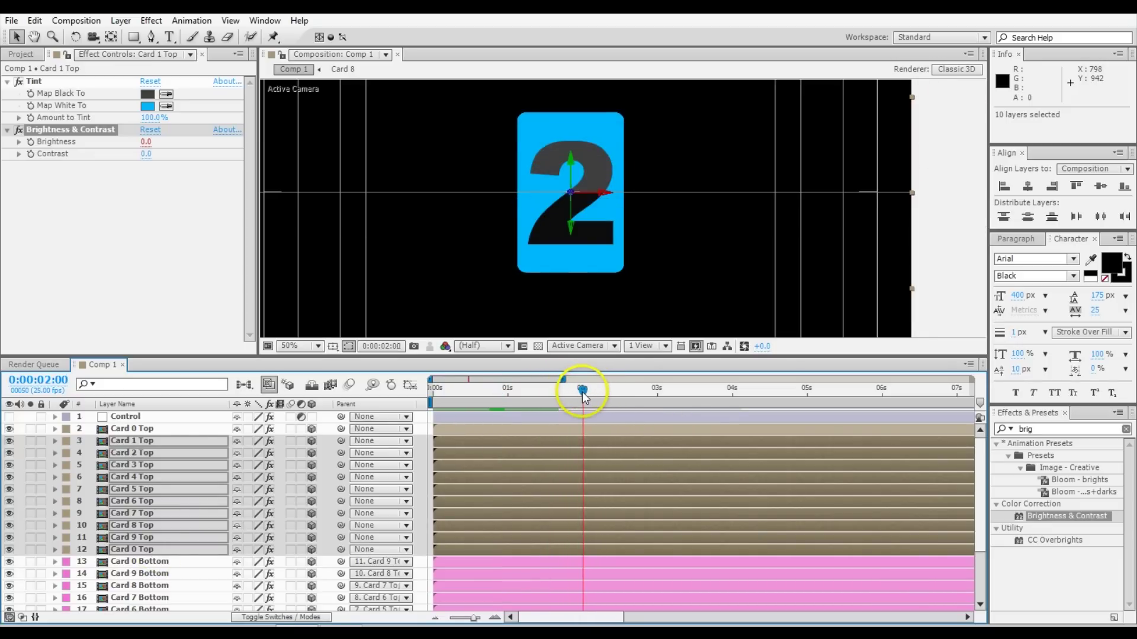
click(196, 290)
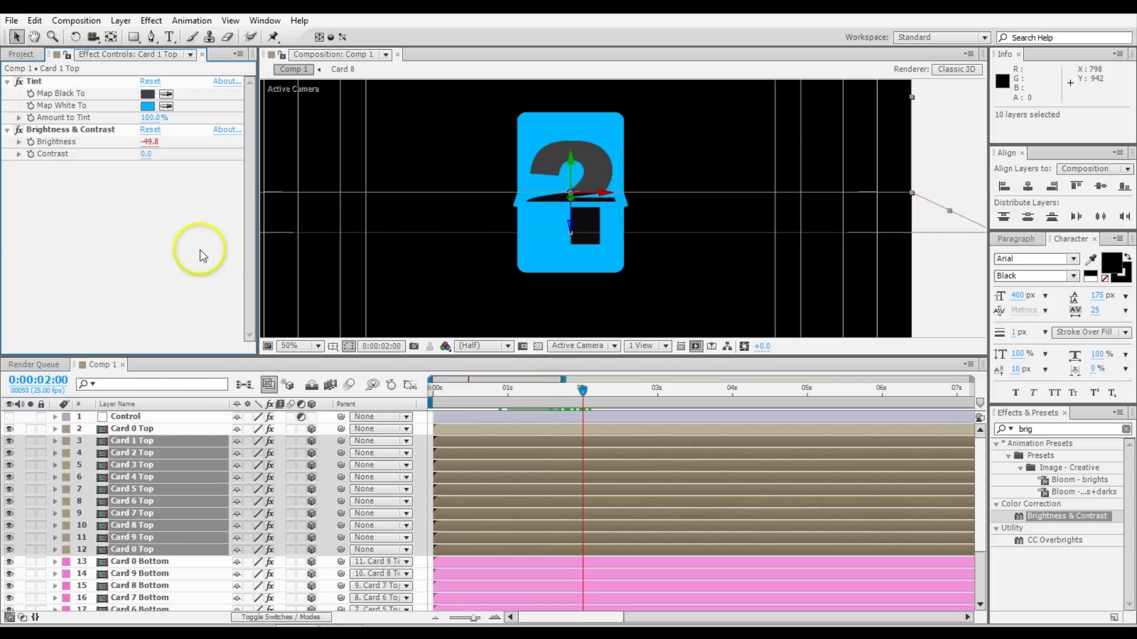
click(931, 165)
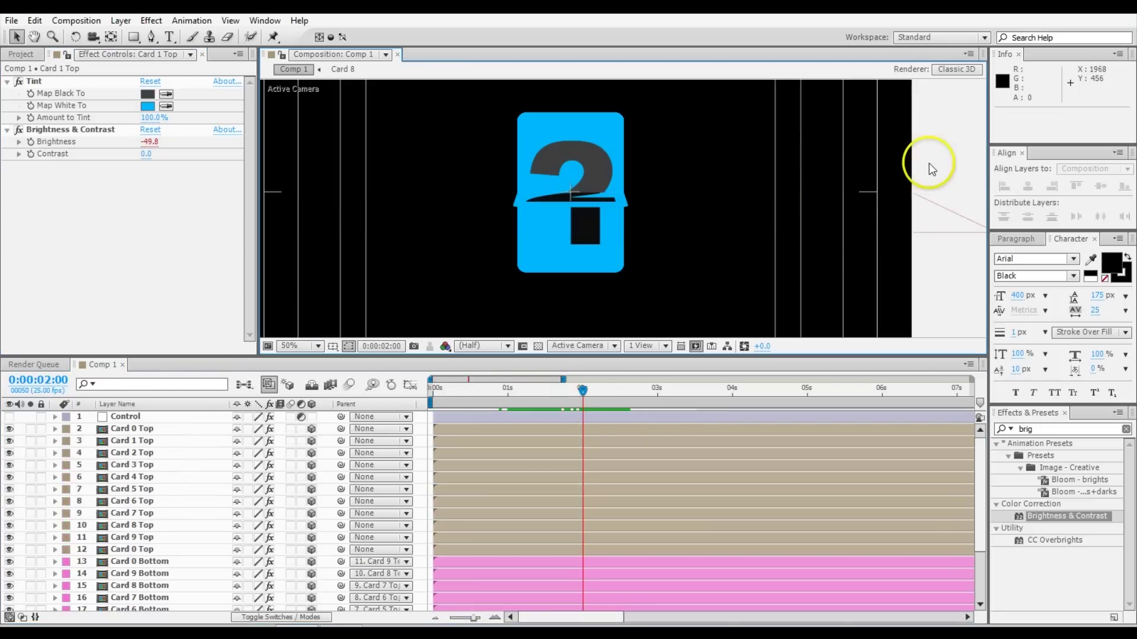
Reveal the rotation properties of layer 13, Card 0 Bottom, and inspect the flip up to 0:00:02:06.
click(140, 562)
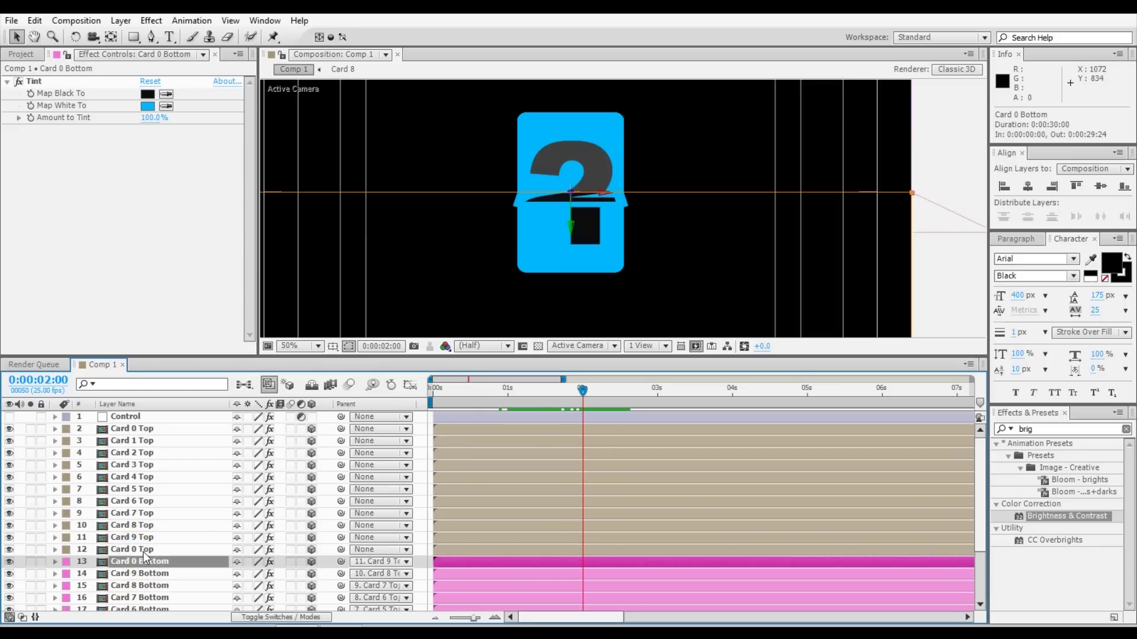
click(142, 557)
key(r)
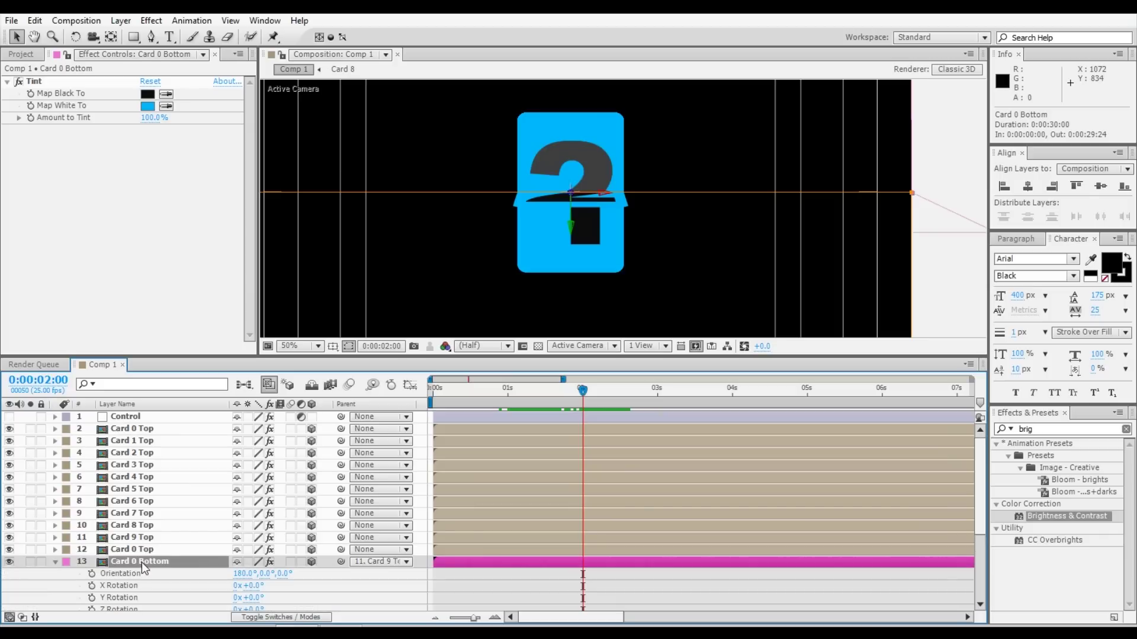
scroll(444, 461, down, 1)
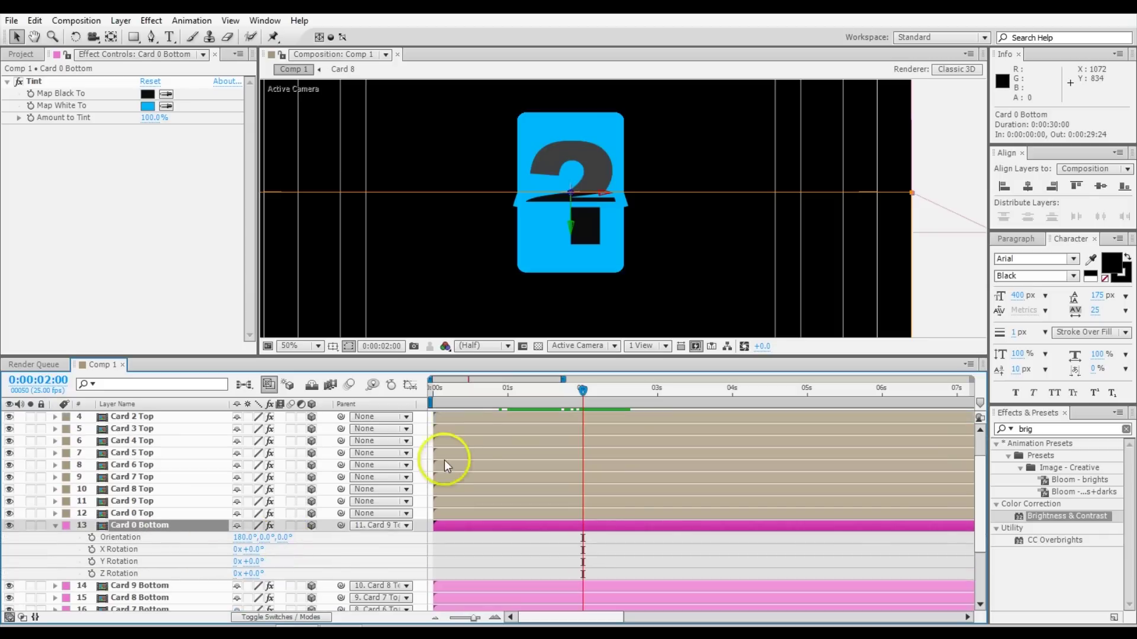
click(551, 395)
click(600, 389)
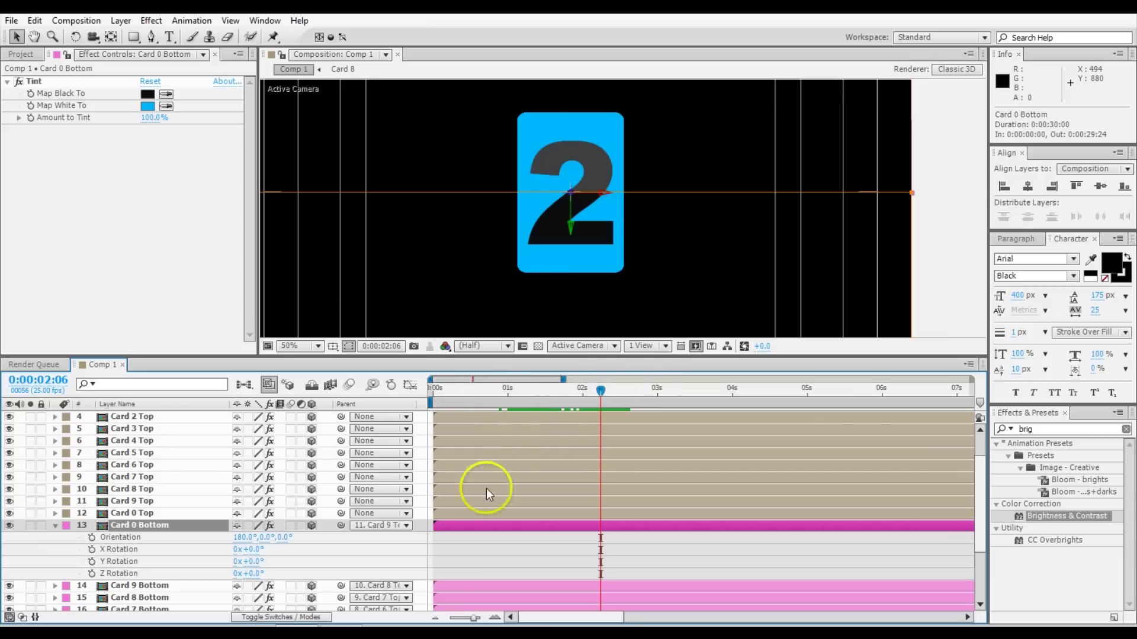
On the Control layer, match the Bottom Tint's Map Black To colour to the Top Tint's dark grey by sampling its swatch.
scroll(422, 428, up, 3)
click(194, 416)
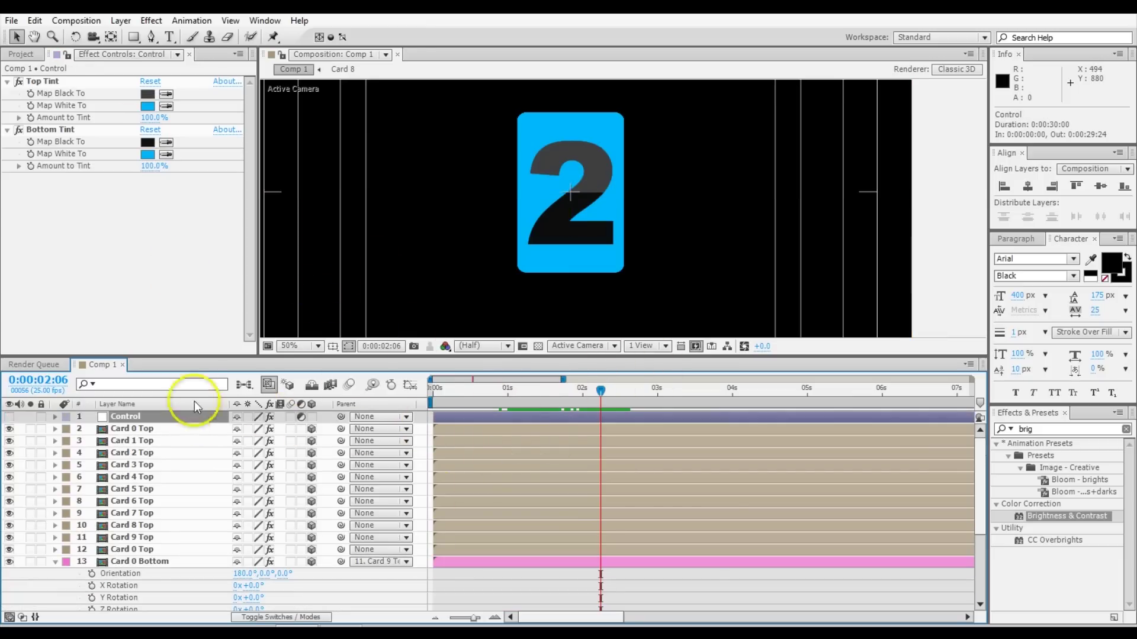
click(172, 130)
click(167, 142)
click(148, 93)
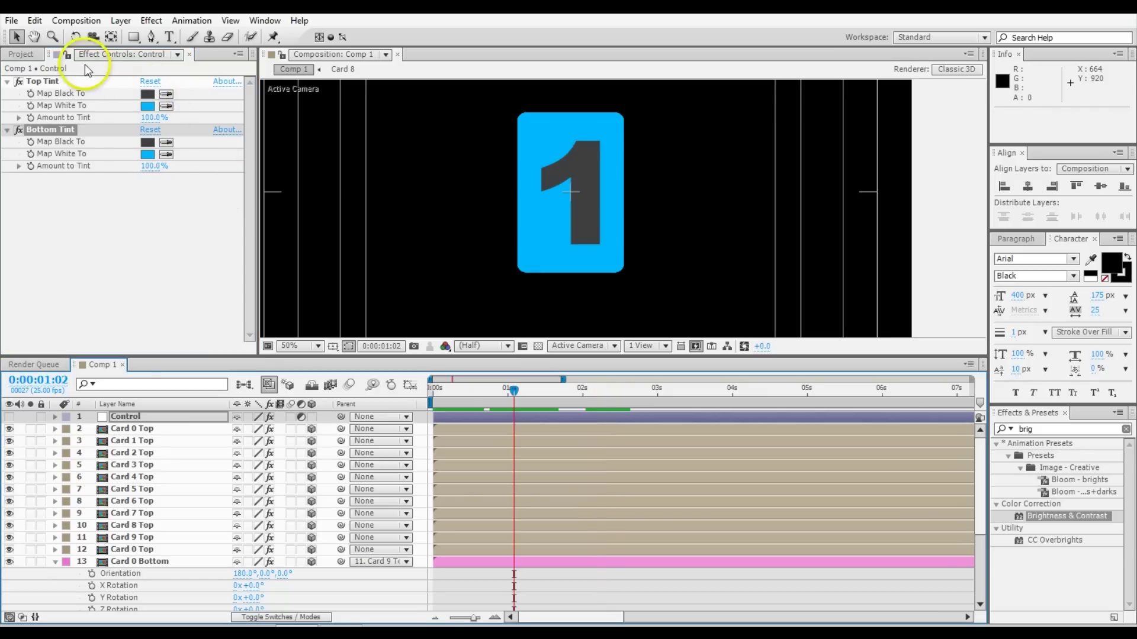
Rename the Comp 1 composition in the project as Count Up Base 10.
click(21, 54)
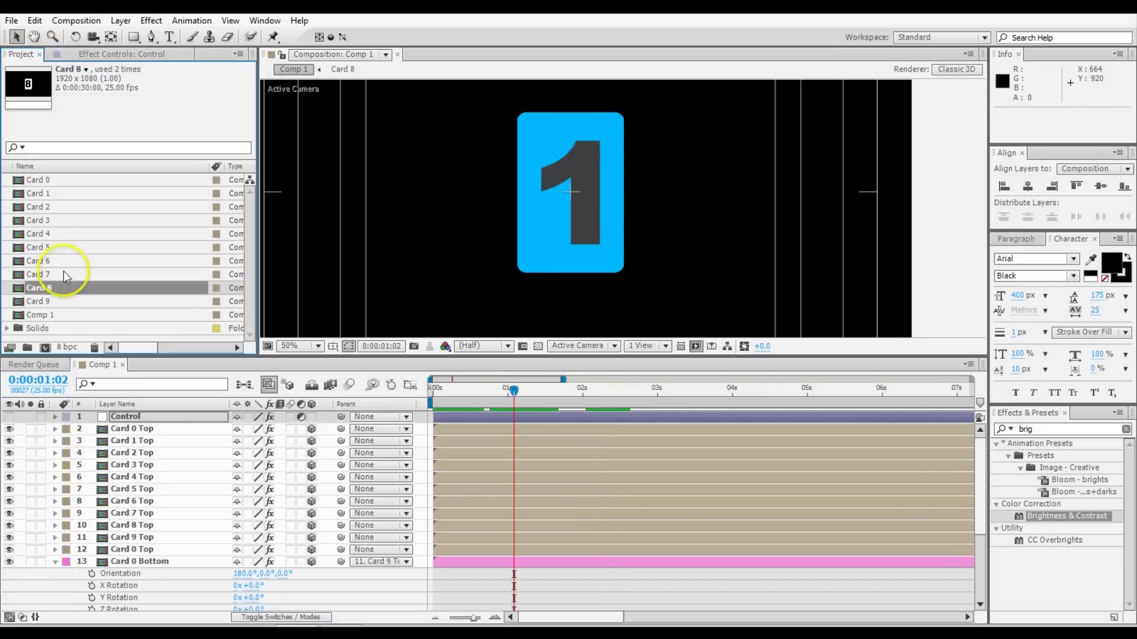
click(43, 315)
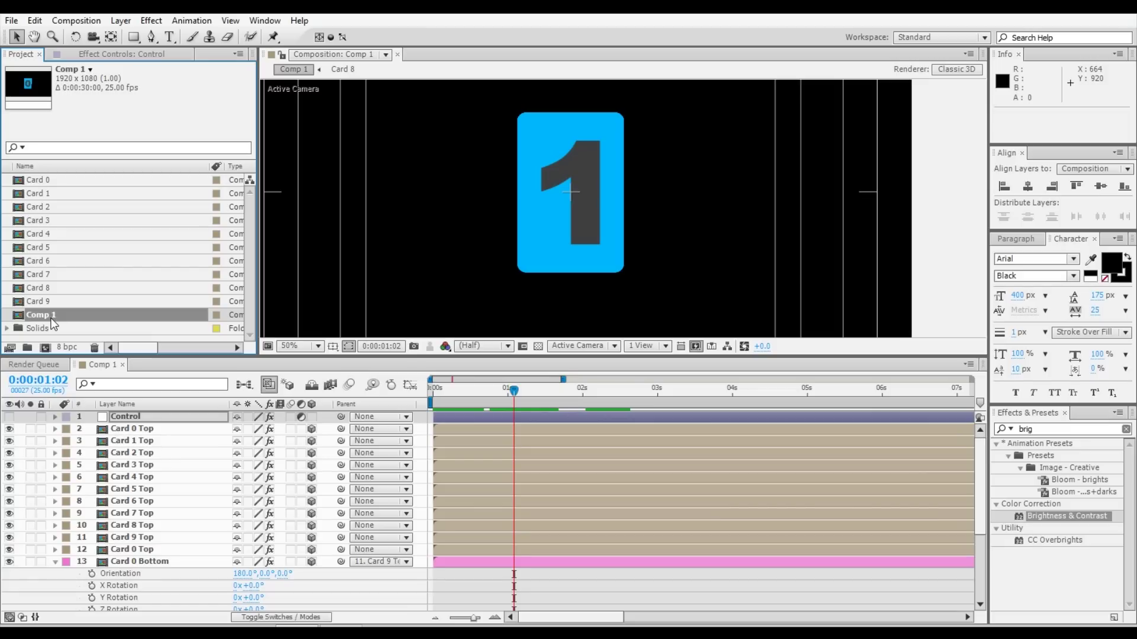
key(Return)
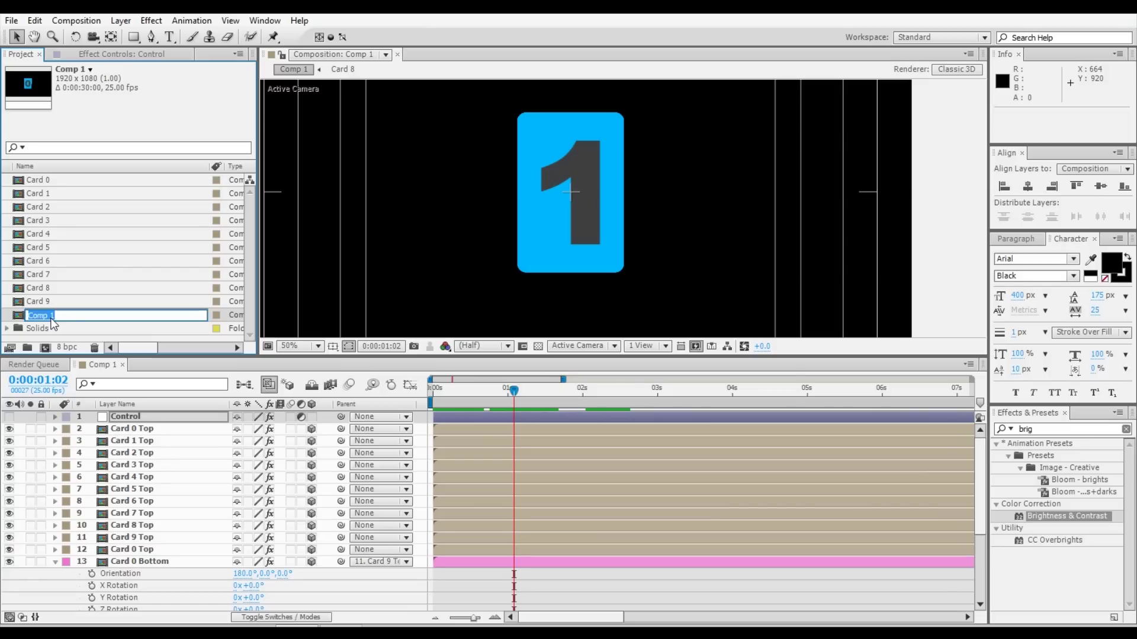
text(Count Up)
key(Return)
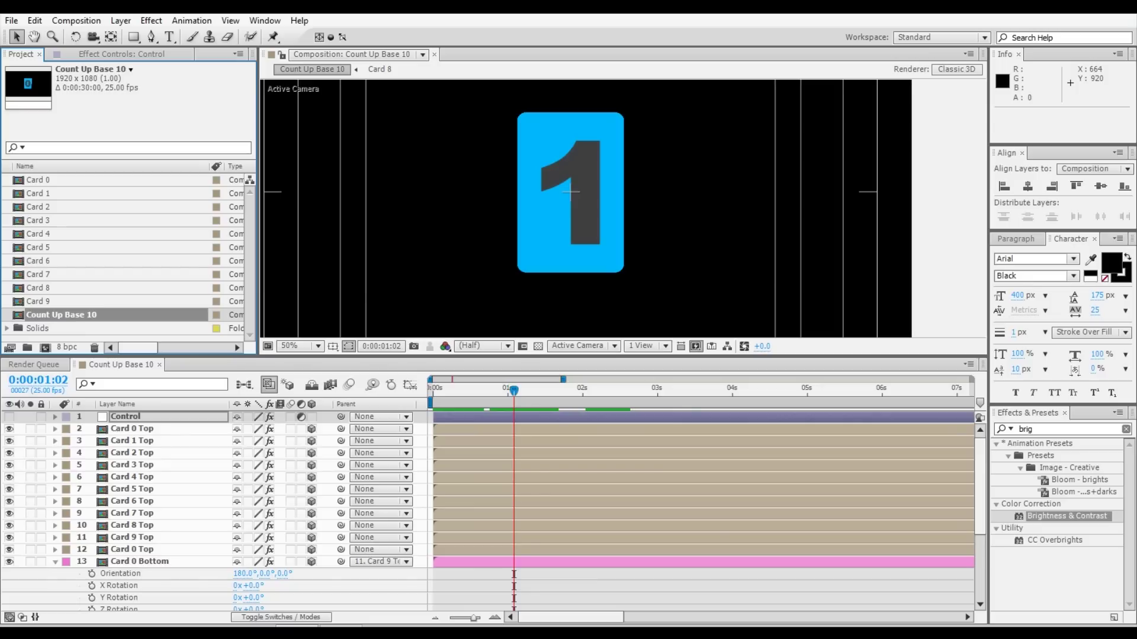
Duplicate the Count Up Base 10 composition and rename the copy Count Up Base 6.
click(43, 318)
key(ctrl+d)
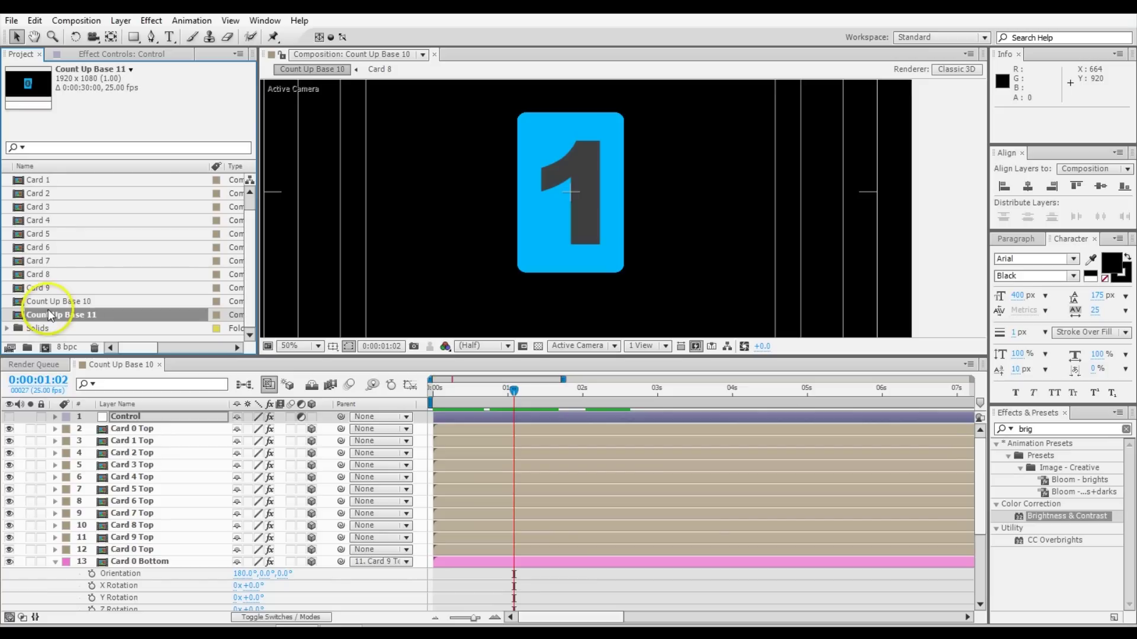
key(Return)
key(End)
key(BackSpace)
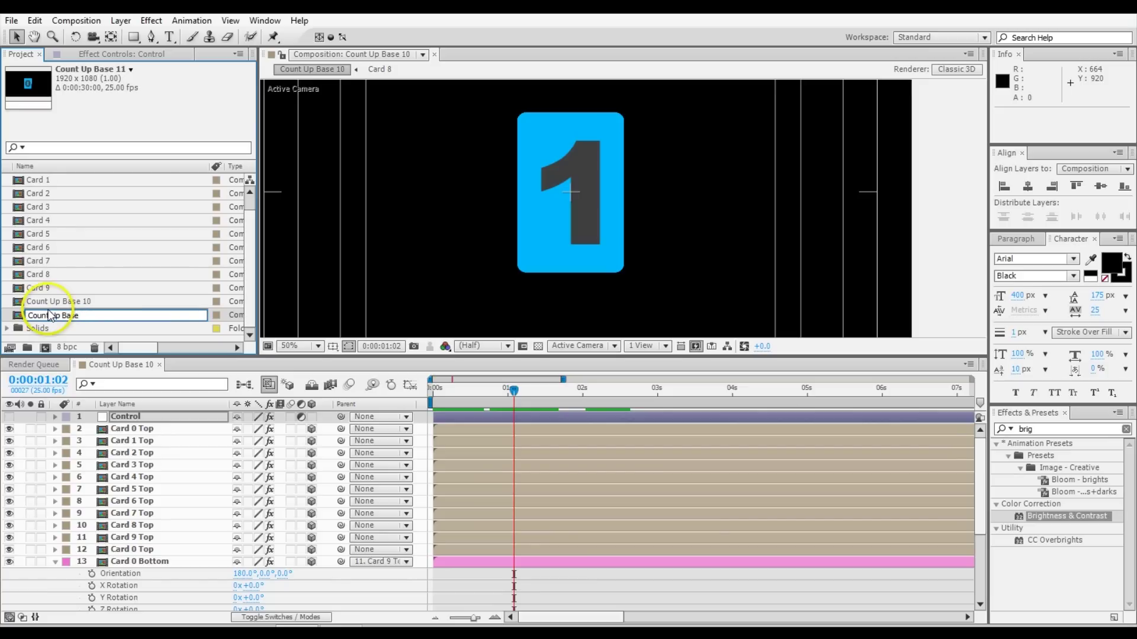
text(6)
key(Return)
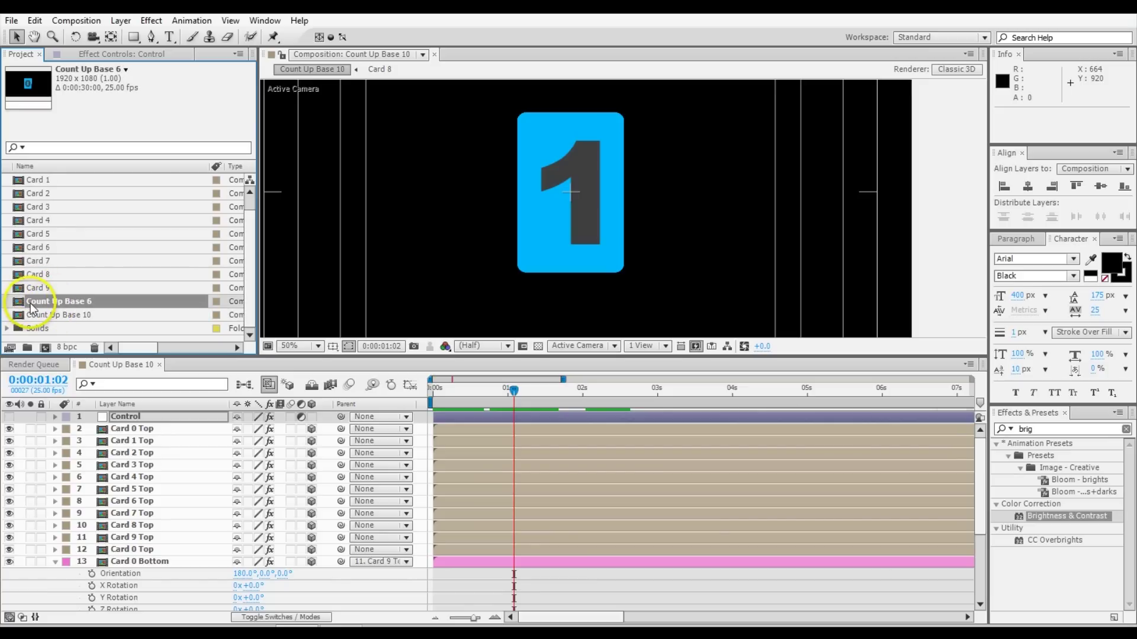
Open the Count Up Base 6 composition, collapse layer 13, Card 0 Bottom, and go to 0:00:16:11.
double_click(30, 307)
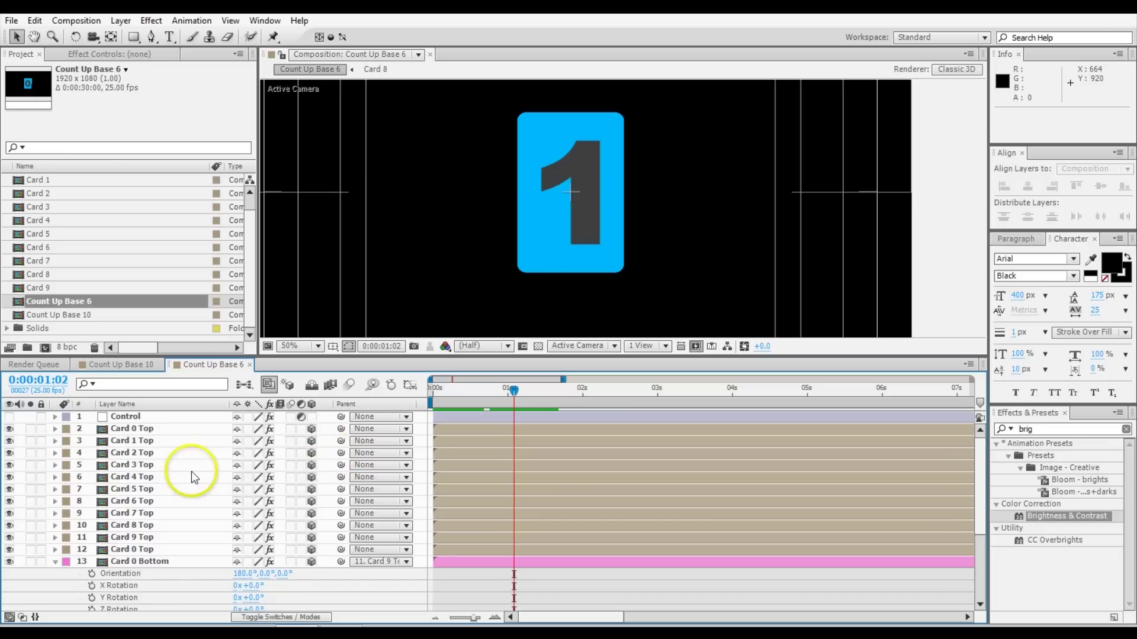
click(56, 562)
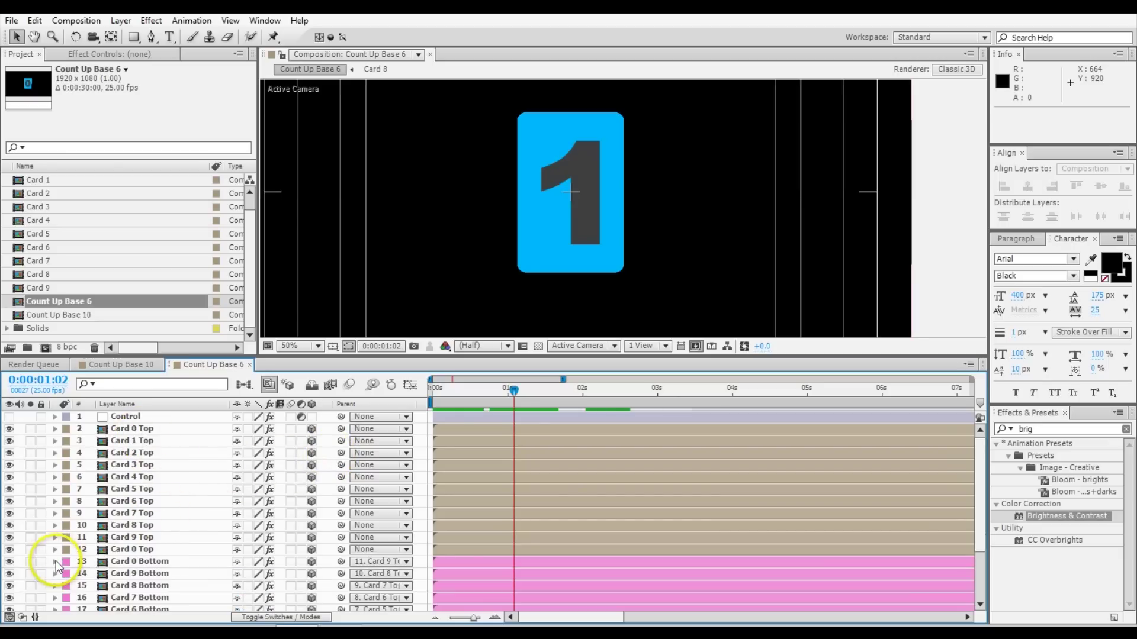
click(921, 391)
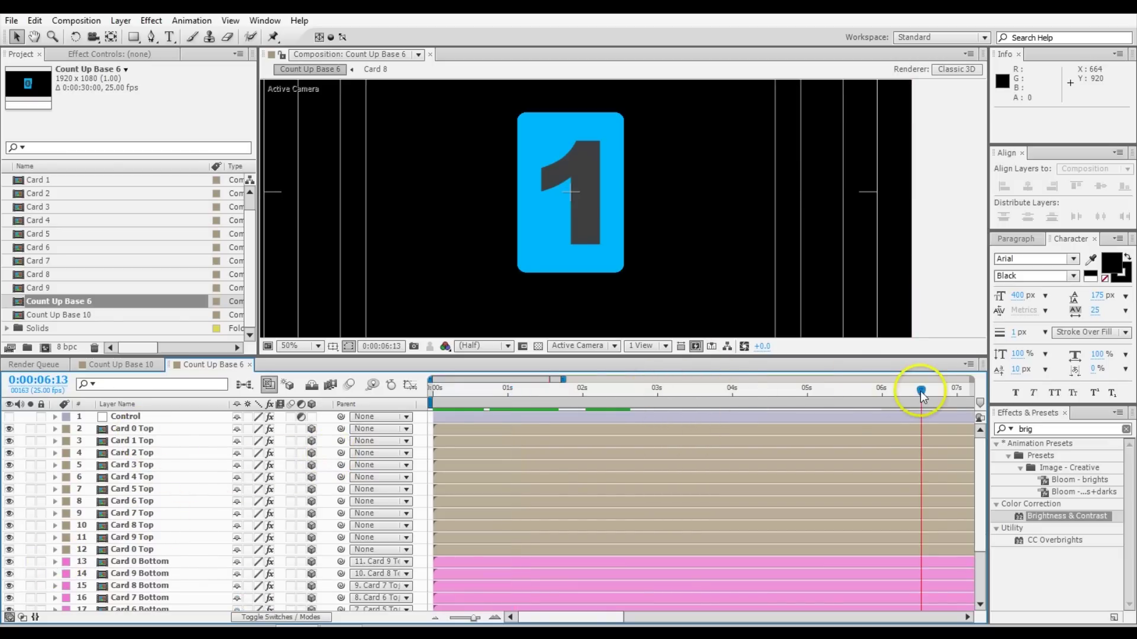
scroll(879, 419, down, 7)
drag(888, 392, 845, 397)
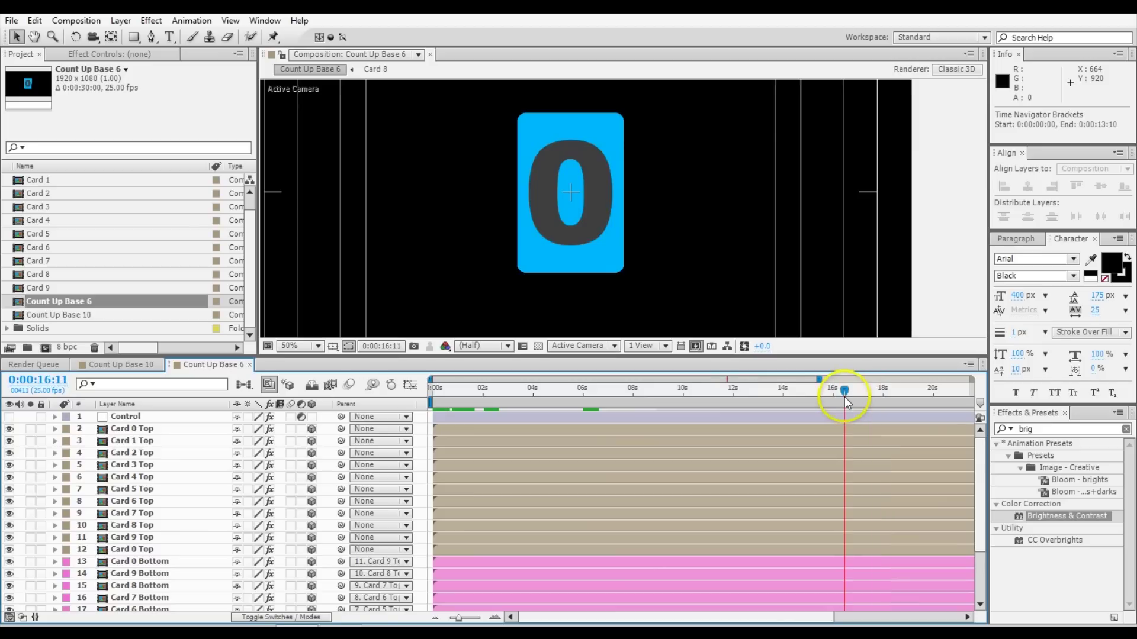
Delete the Top and Bottom layers of Cards 6, 7, 8 and 9 from Count Up Base 6.
click(133, 538)
shift+click(137, 503)
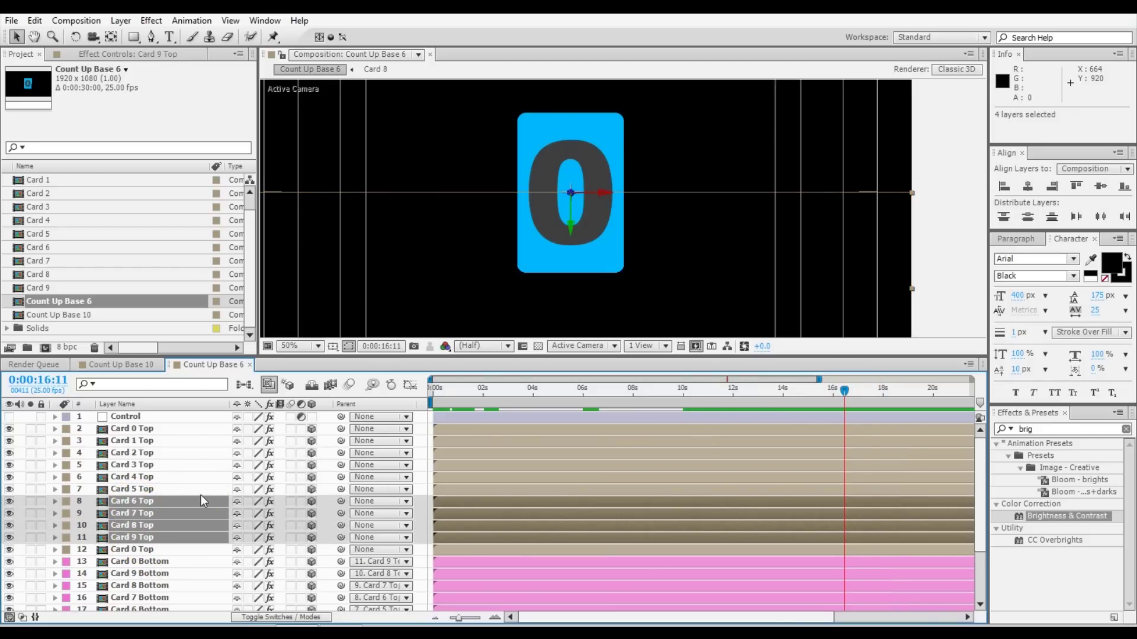
key(Delete)
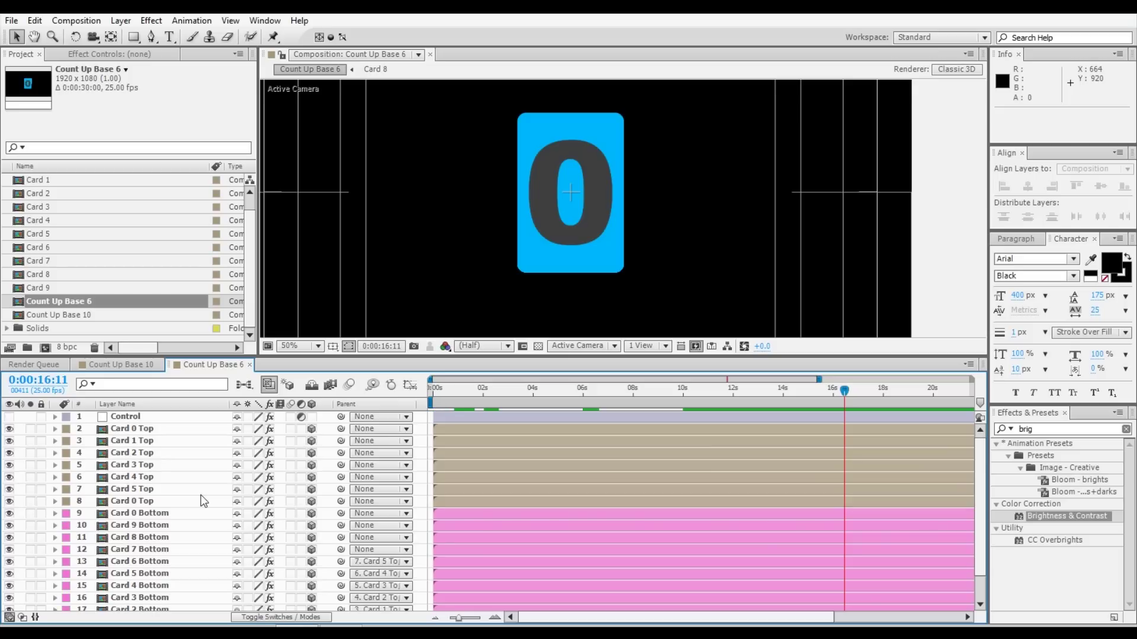
click(136, 529)
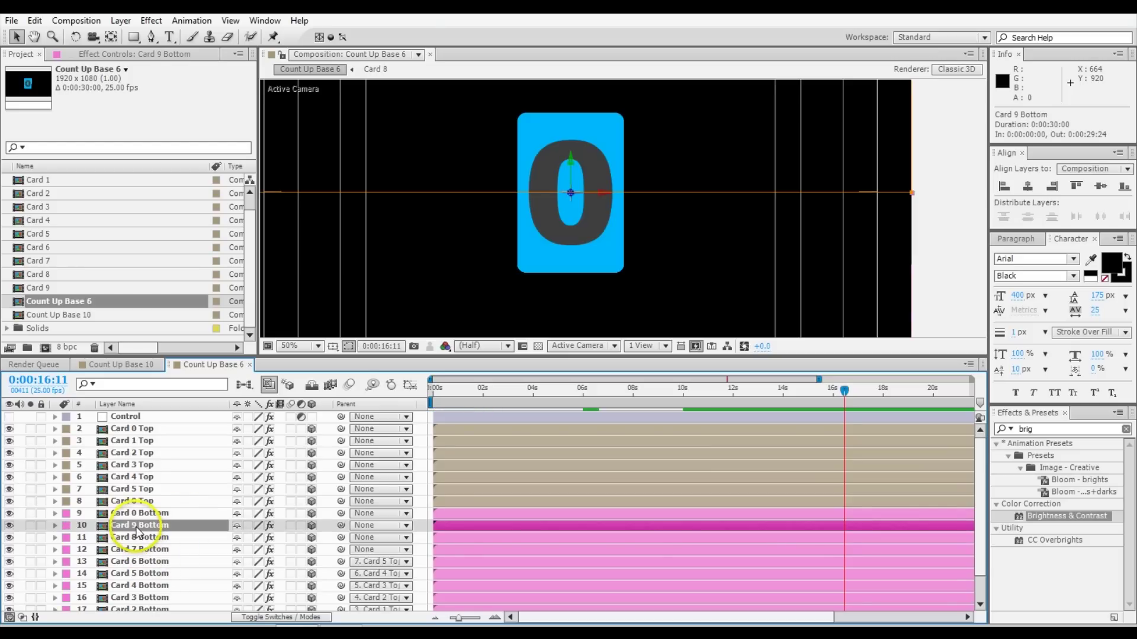
shift+click(145, 563)
key(Delete)
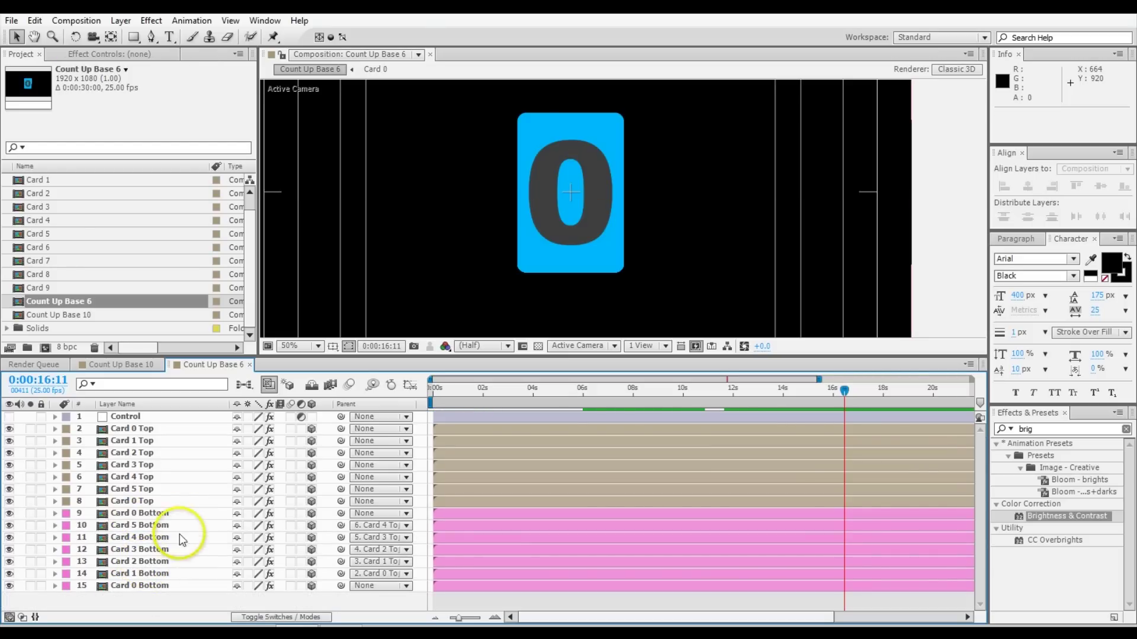
Parent layer 9, Card 0 Bottom, to layer 7, Card 5 Top, and scrub to 0:00:06:18 to check the flips.
click(158, 514)
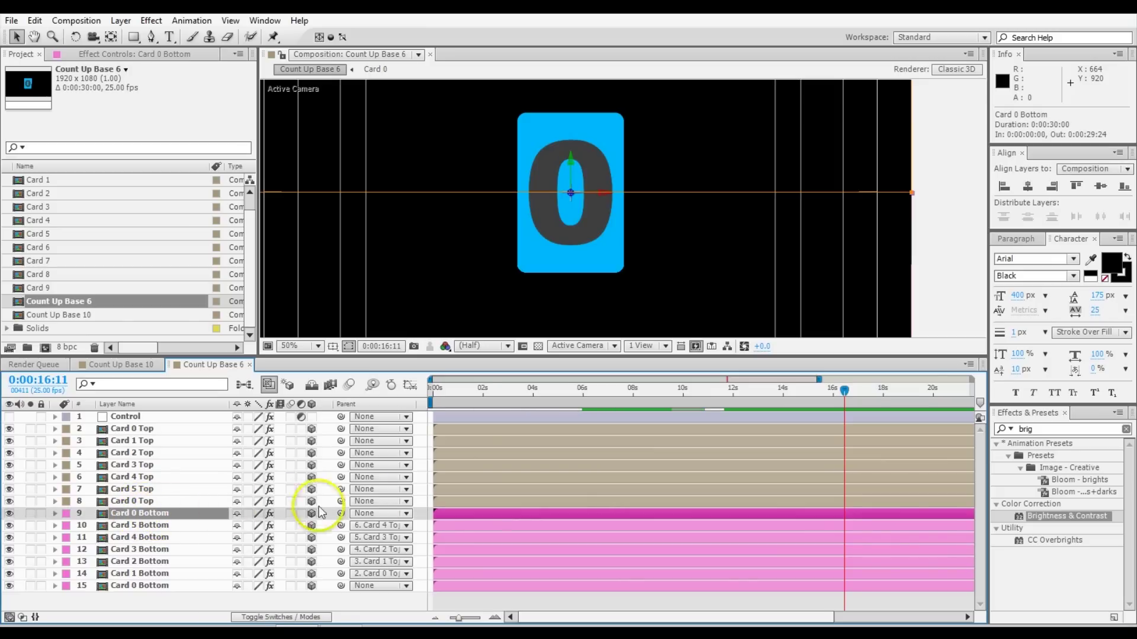
click(378, 515)
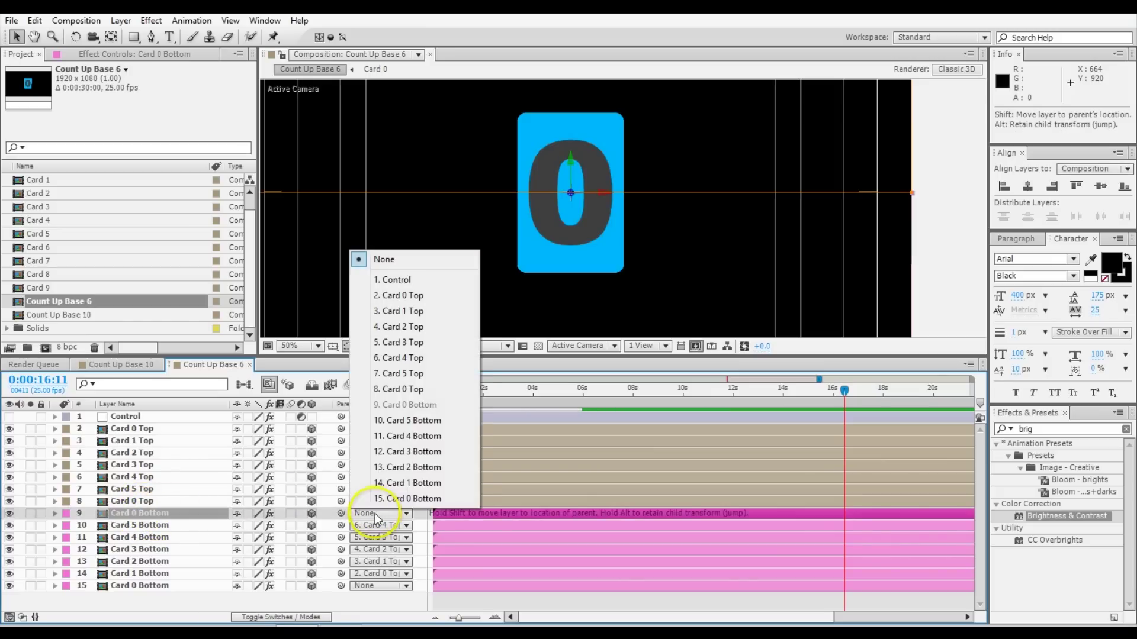
click(402, 377)
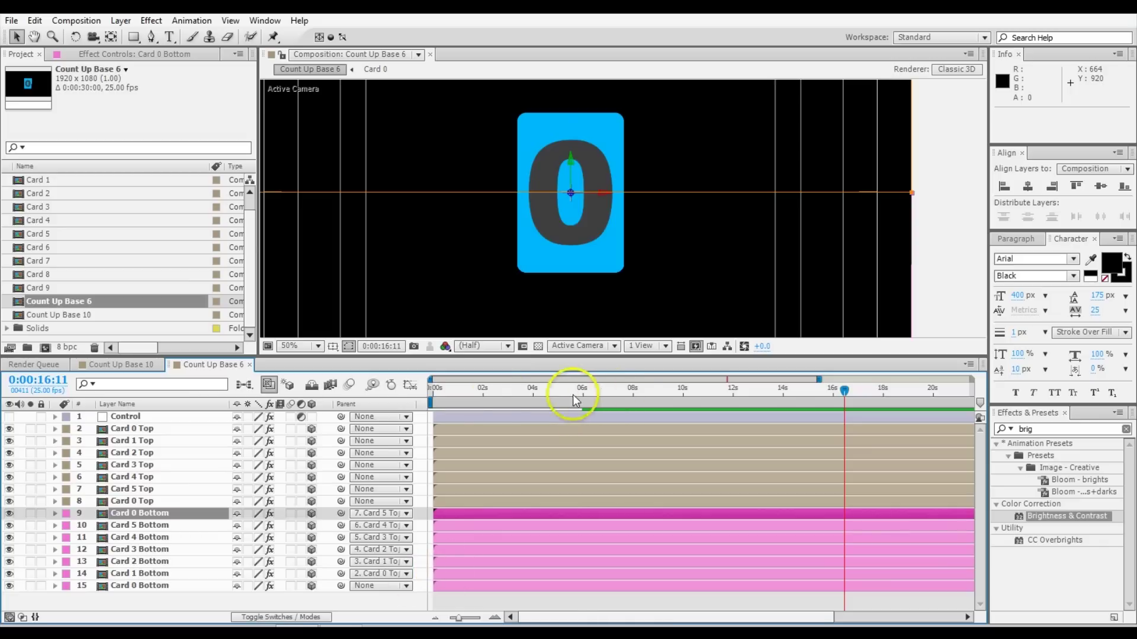
drag(449, 399, 601, 396)
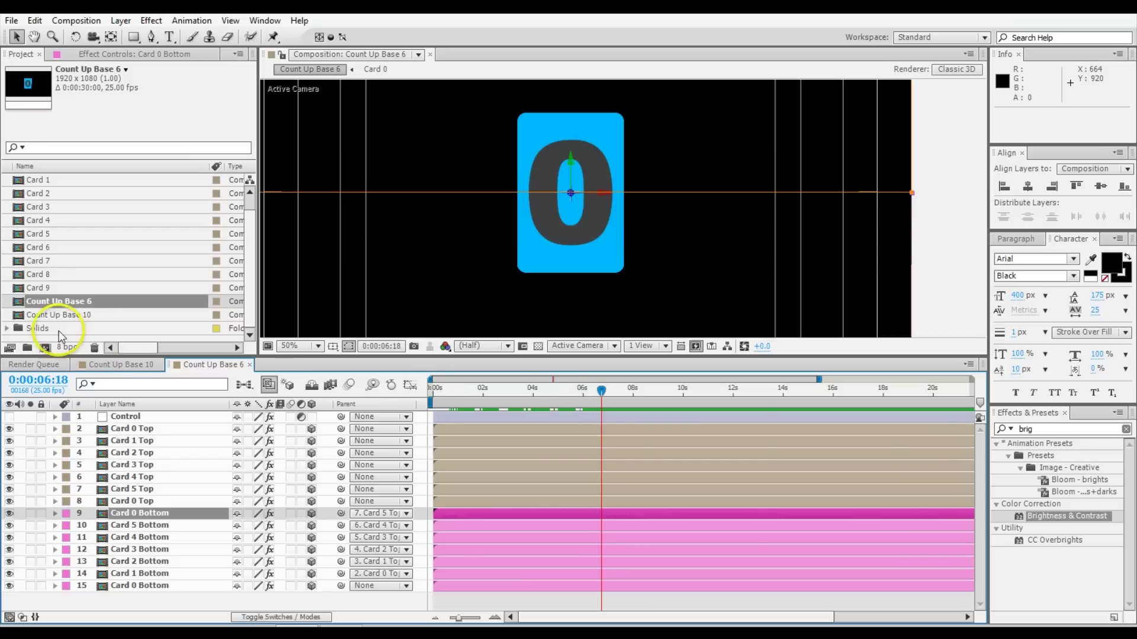
Create a new HDTV 1080 25 composition named Comp 1 with a duration of 0:01:10:00.
click(48, 348)
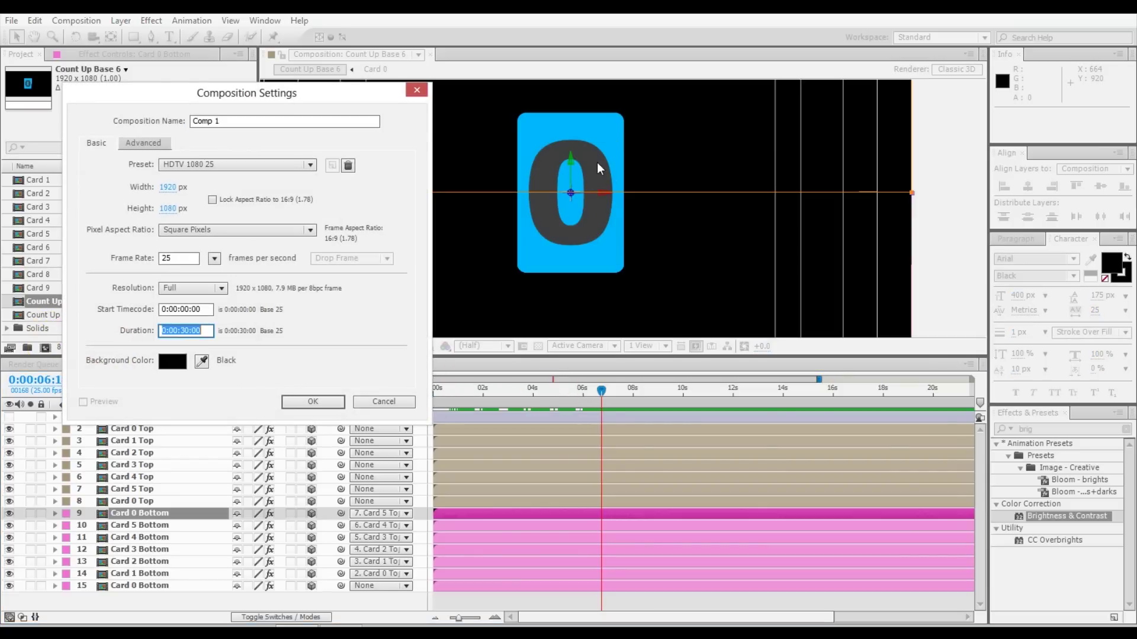
text(1.10.00)
key(Return)
Add the Count Up Base 10 composition as a layer in Comp 1.
scroll(610, 164, down, 2)
click(58, 328)
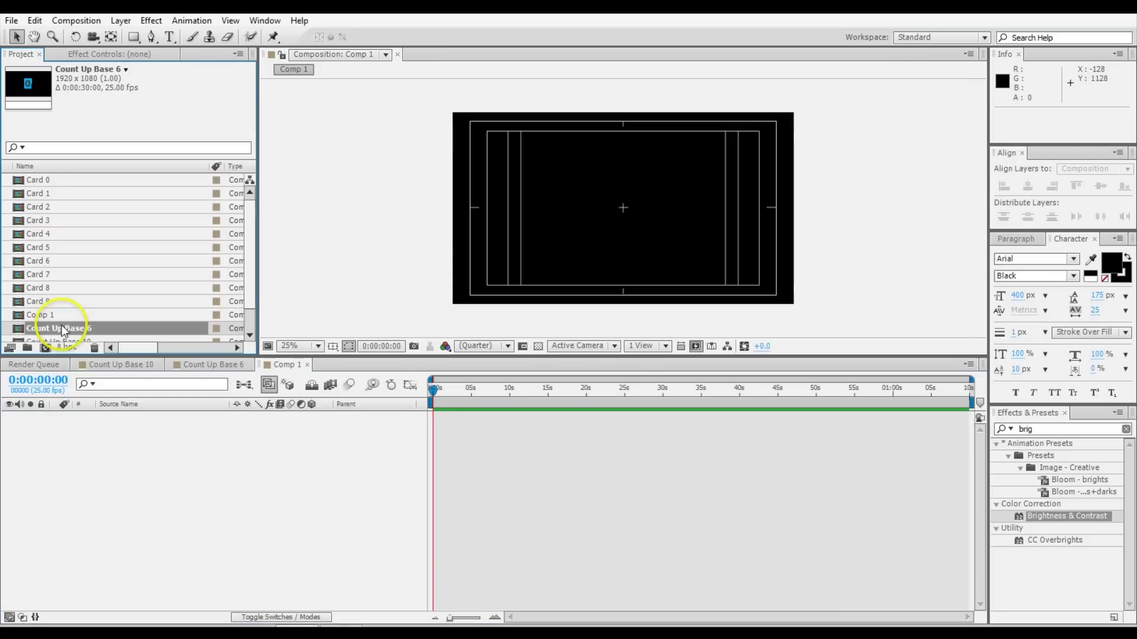
scroll(62, 323, down, 1)
drag(67, 319, 87, 433)
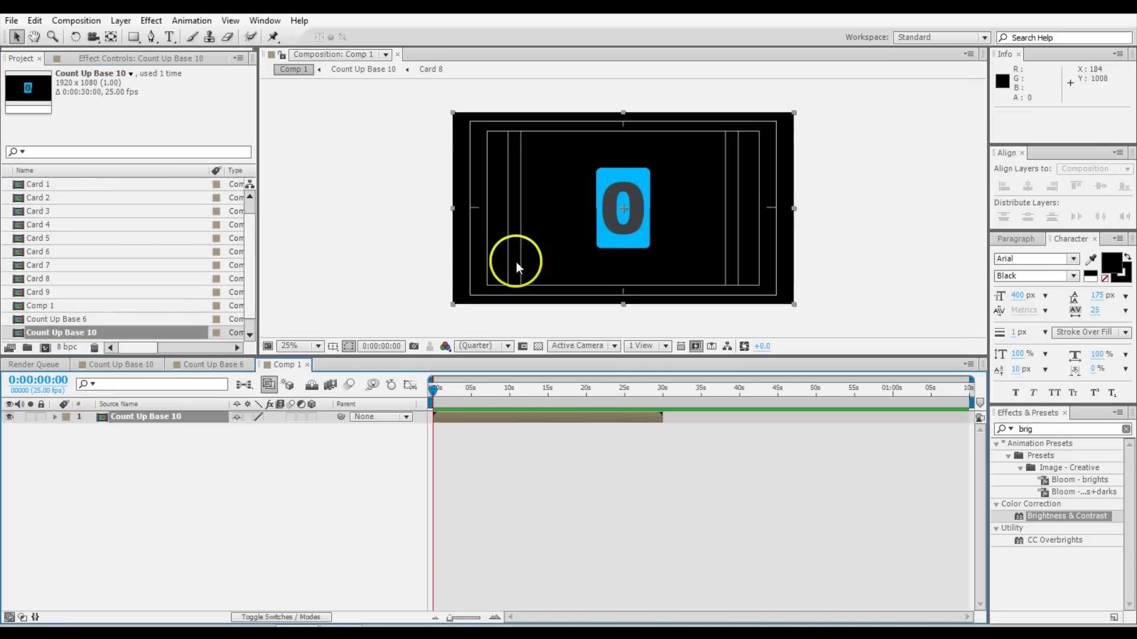
Move the Count Up Base 10 layer right of center in Comp 1 and place Count Up Base 6 to its left.
drag(629, 235, 694, 236)
drag(89, 319, 588, 212)
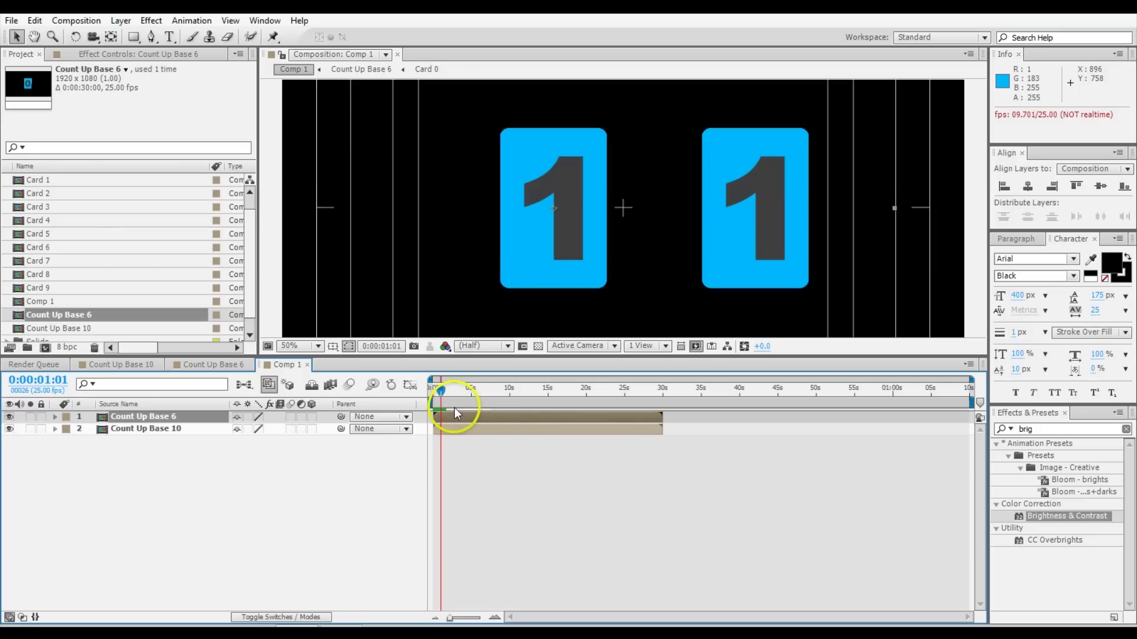
Enable time remapping on both Count Up layers and extend them to the end of Comp 1.
shift+click(144, 430)
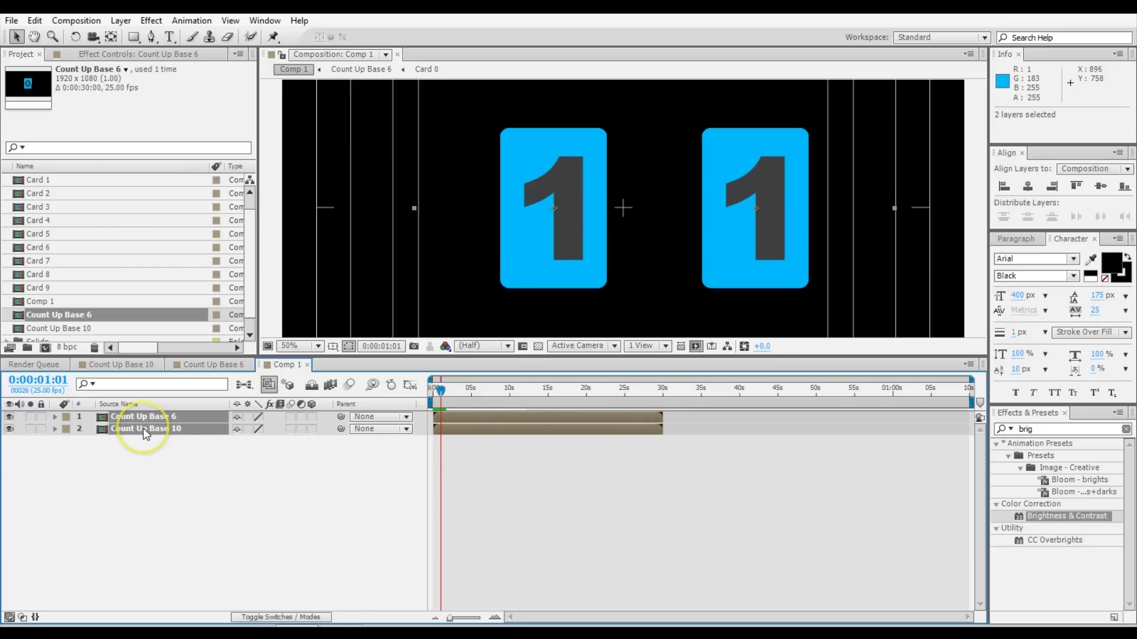
click(121, 20)
mouse_move(181, 186)
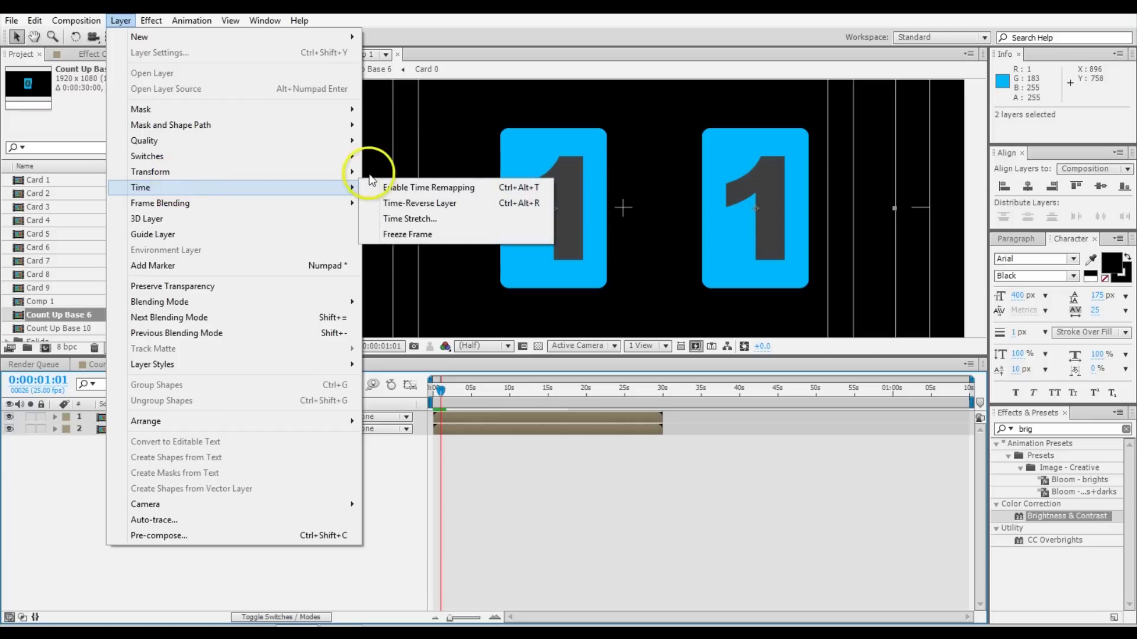
click(427, 189)
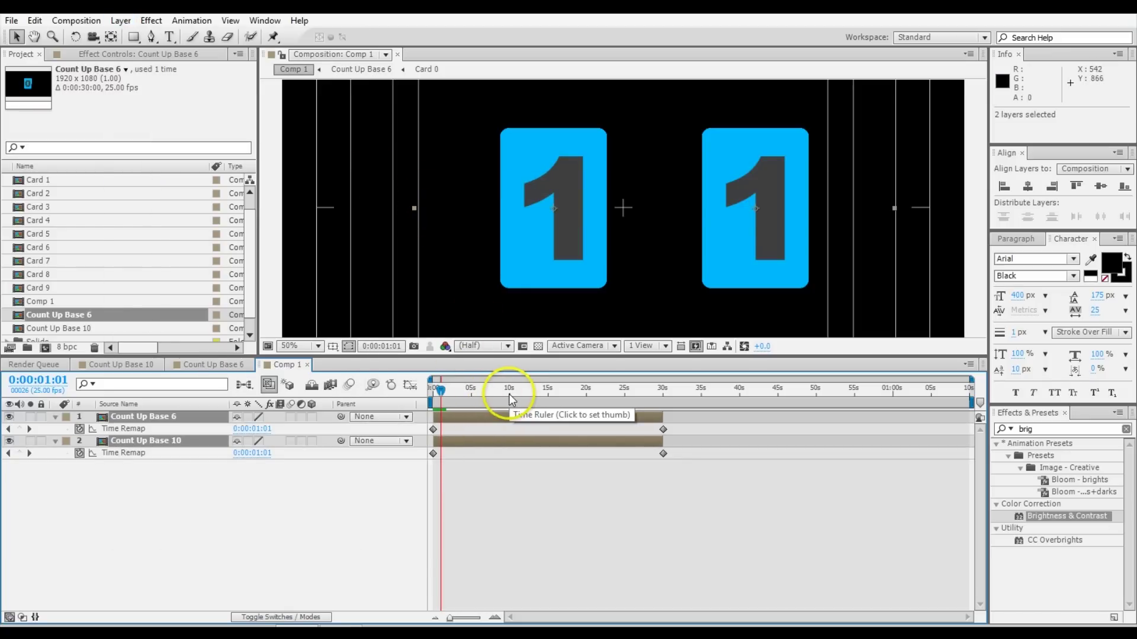
drag(657, 417, 971, 418)
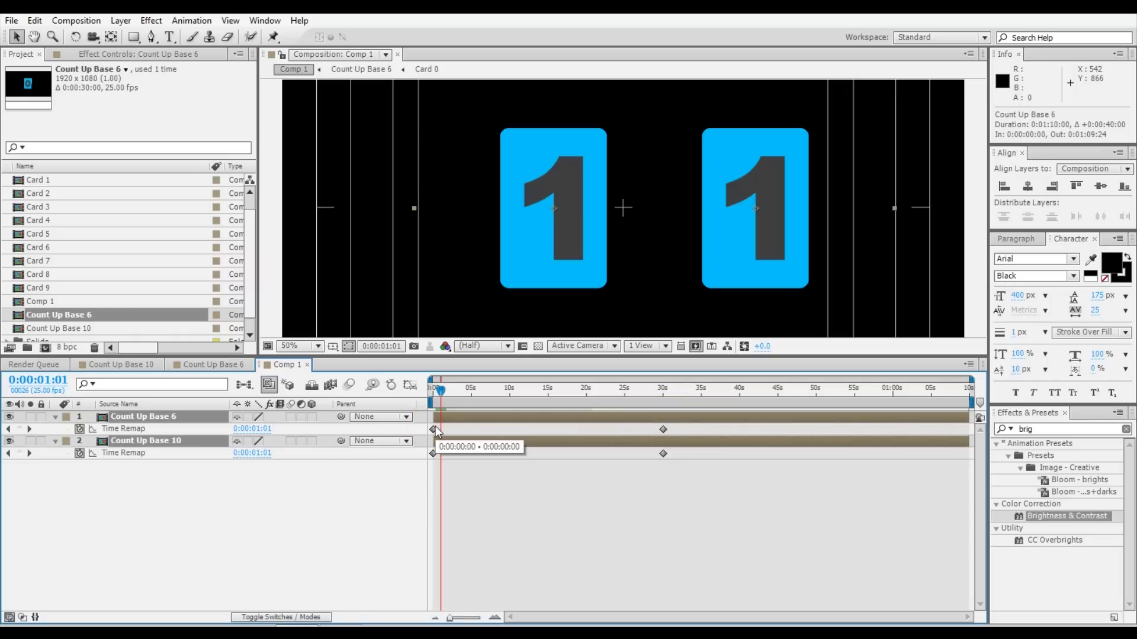
Add a Time Remap keyframe to Count Up Base 10 at 0:00:10:00 and delete its keyframe at 0:00:30:00.
click(277, 512)
click(159, 441)
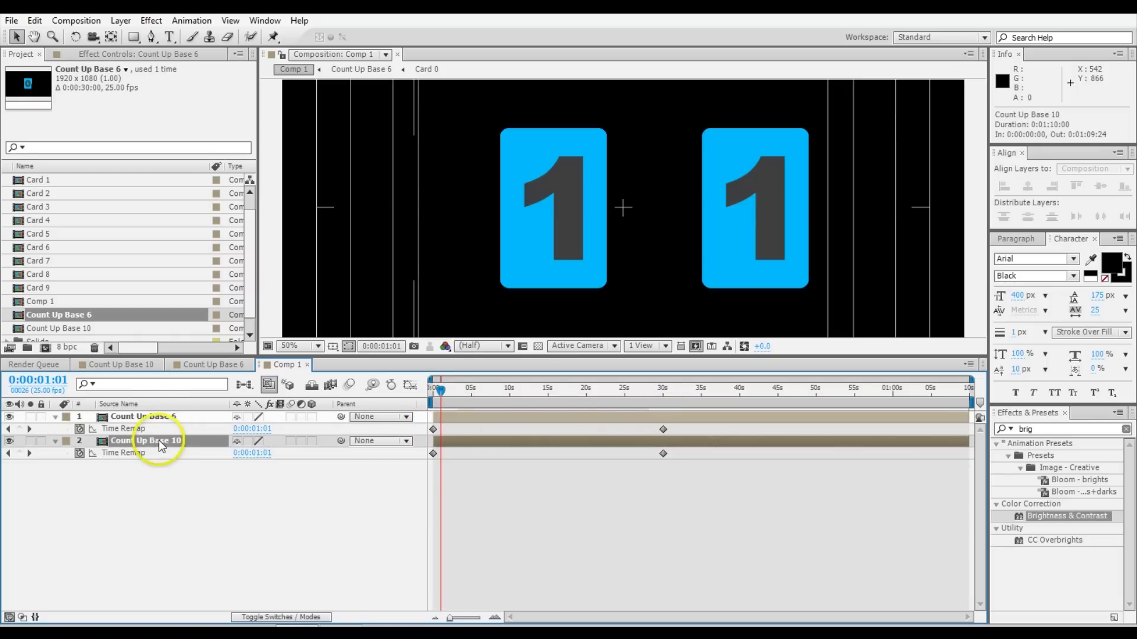
click(509, 392)
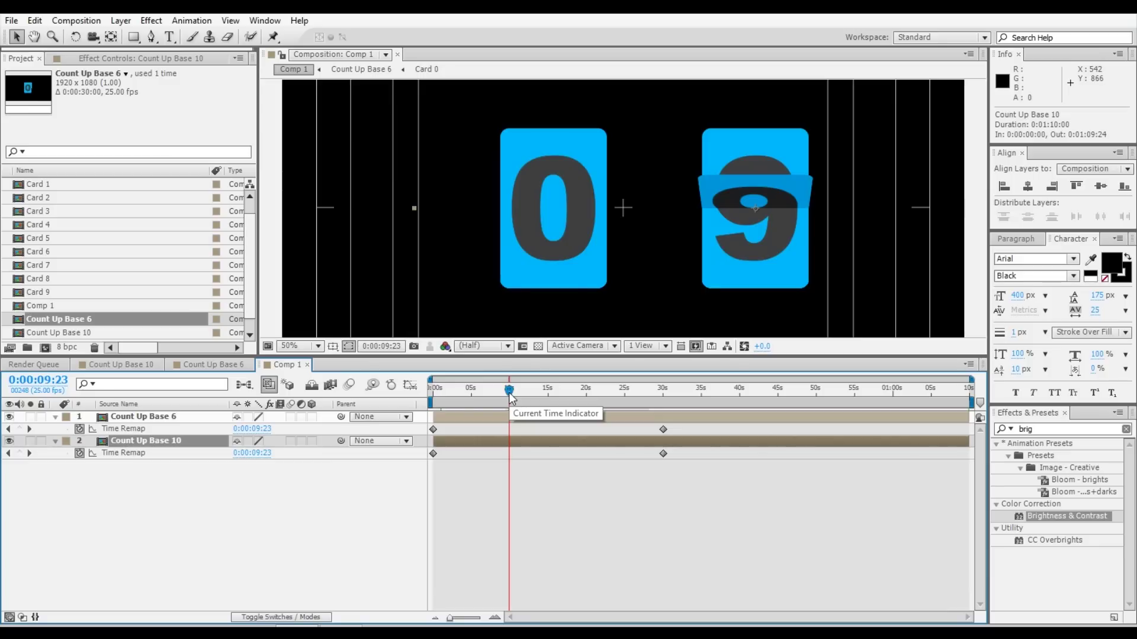
key(Page_Down)
click(390, 472)
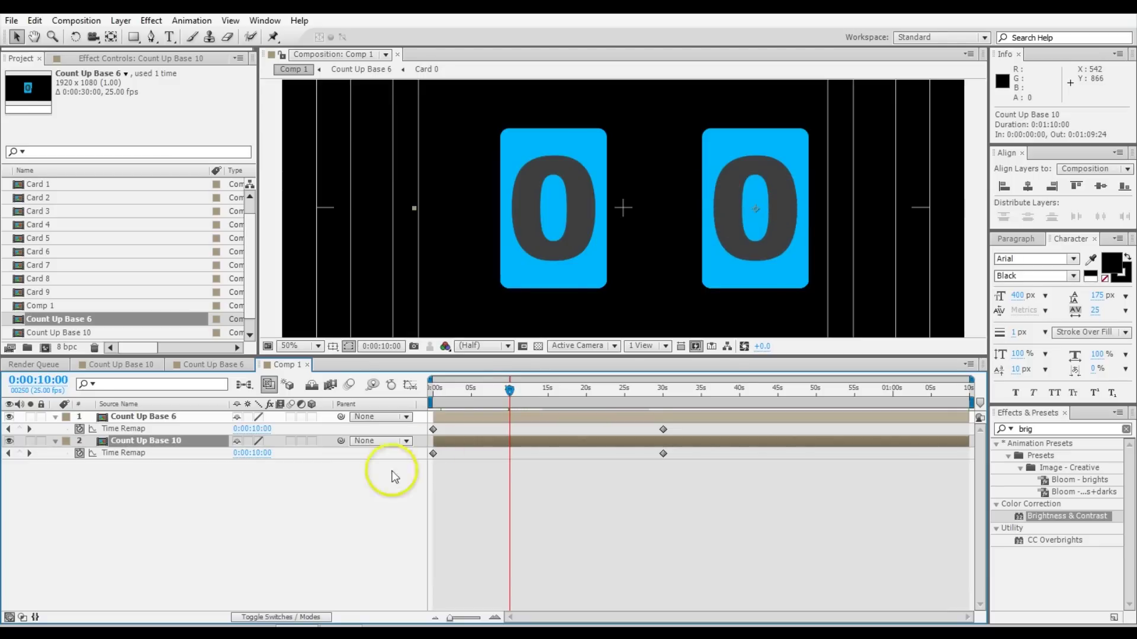
click(20, 453)
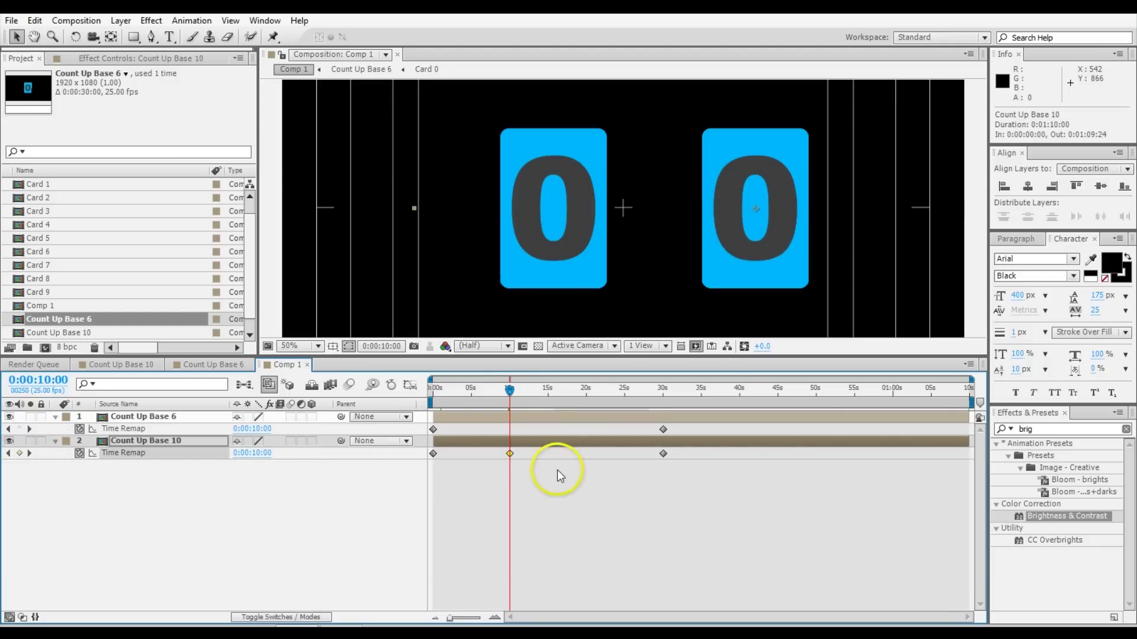
click(663, 453)
key(Delete)
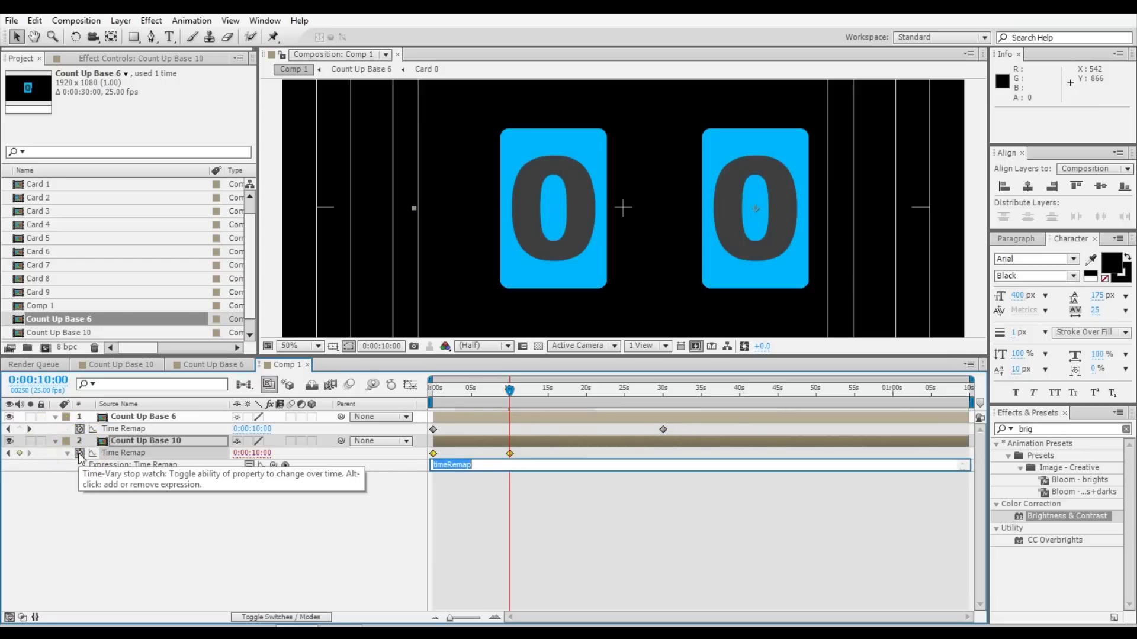
Loop the Time Remap of Count Up Base 10 with the expression loopOut("cycle") and preview the playback around 0:00:10:00.
key(BackSpace)
text(loopOut())
key(Left)
text("")
text(cy)
key(KP_Enter)
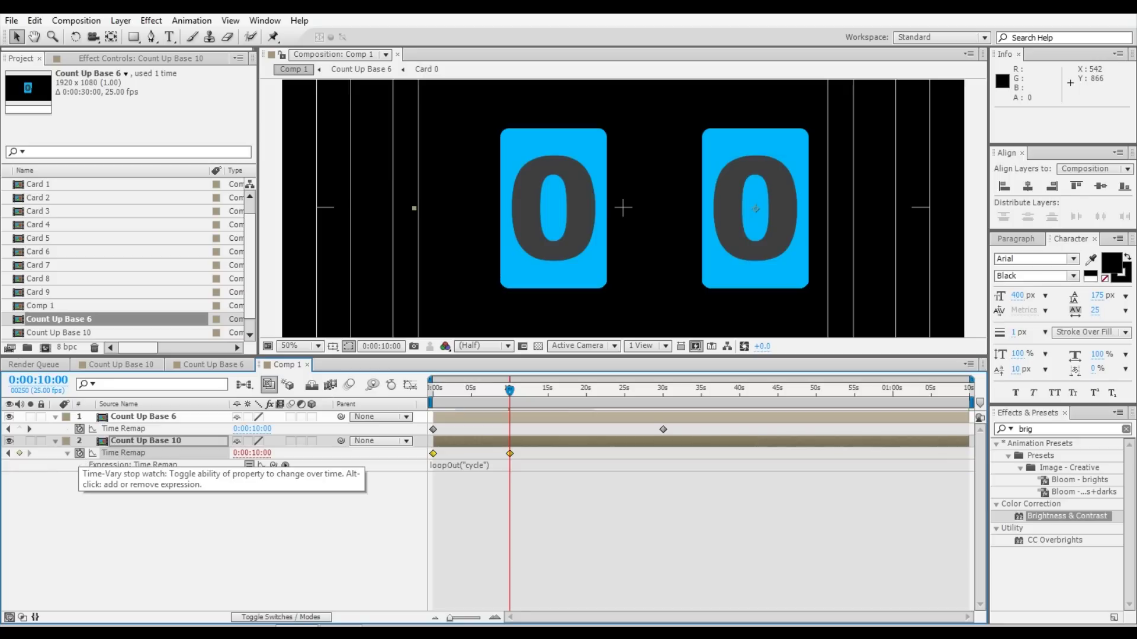
mouse_move(496, 396)
mouse_down()
mouse_move(530, 391)
mouse_move(510, 400)
mouse_up()
key(space)
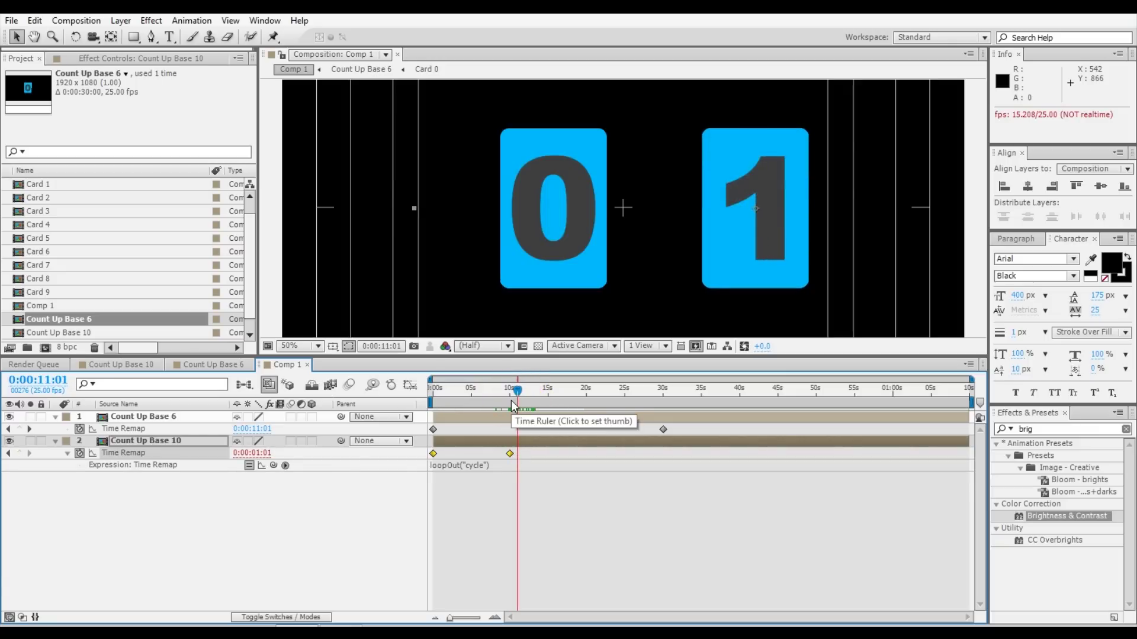
click(494, 453)
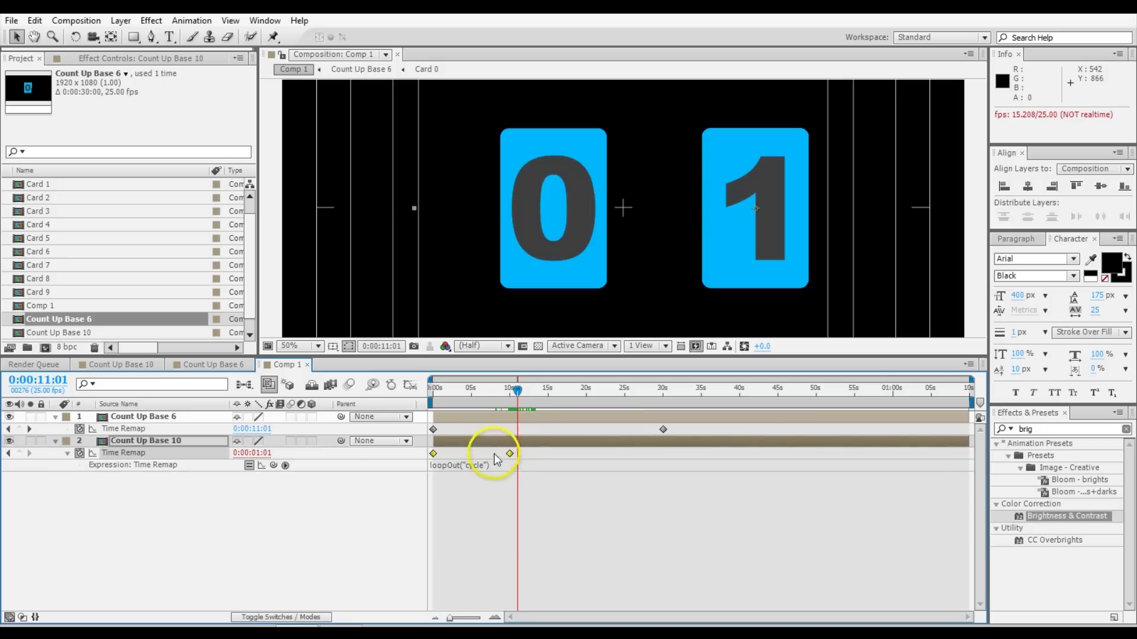
drag(483, 407, 513, 400)
Set the Time Remap of Count Up Base 6 to 0:00:01:00 at 0:00:10:00 and delete its keyframe at 0:00:30:00.
click(497, 417)
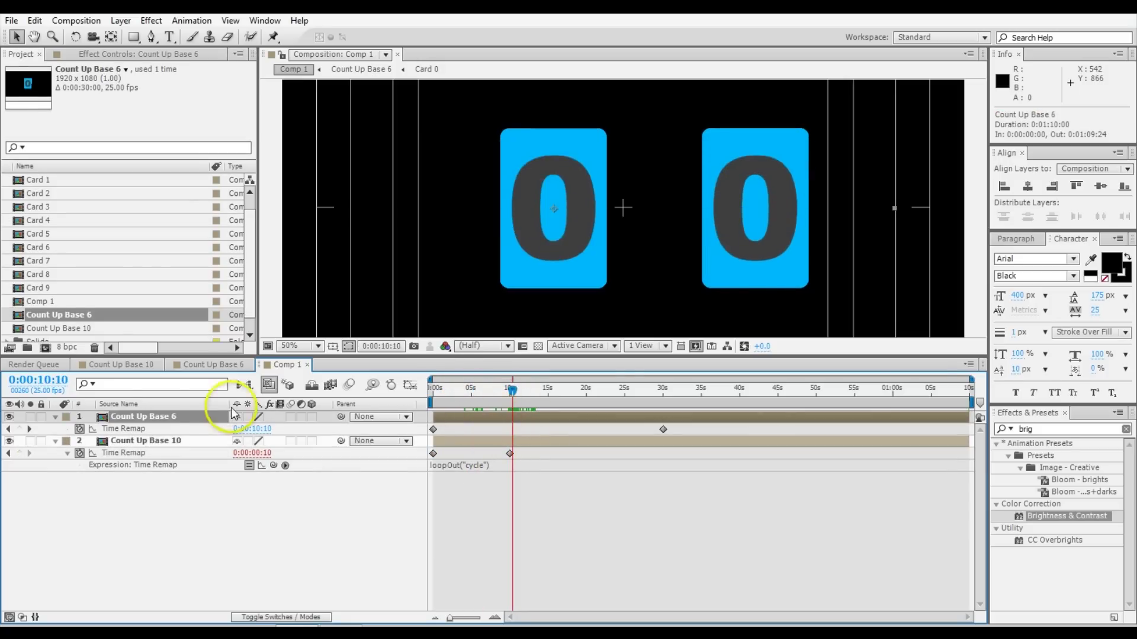
drag(511, 390, 502, 401)
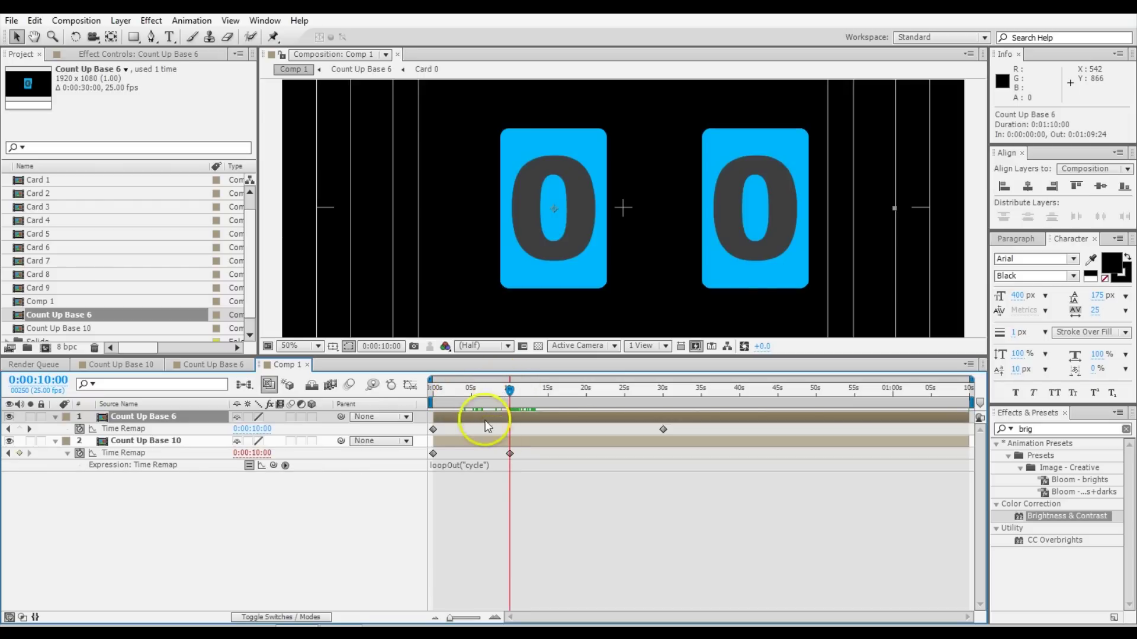
click(177, 441)
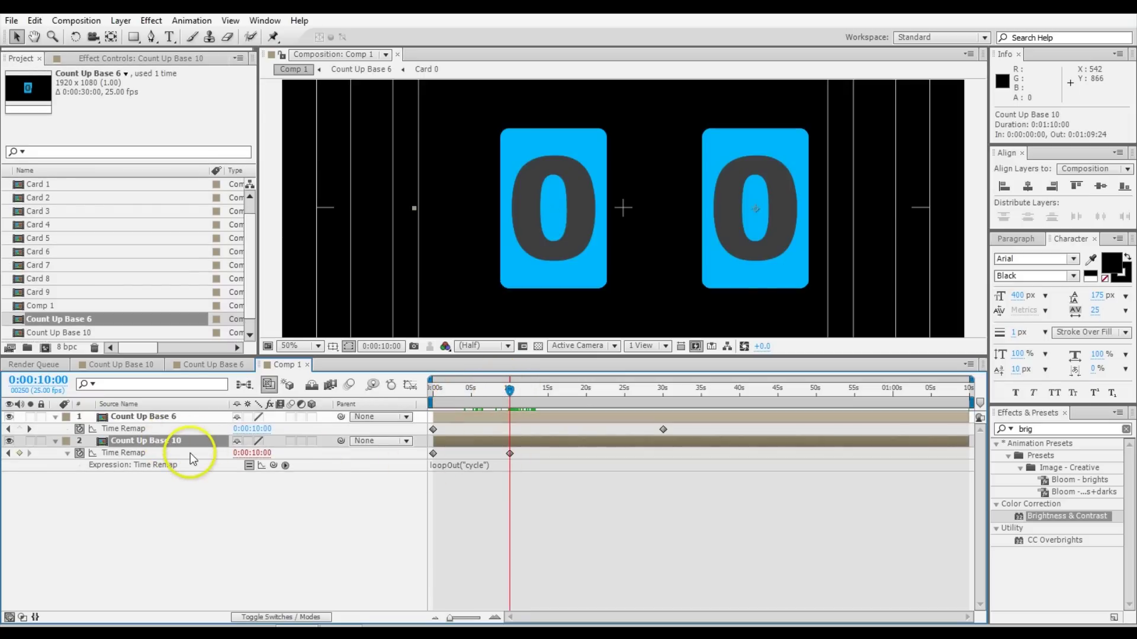
click(172, 418)
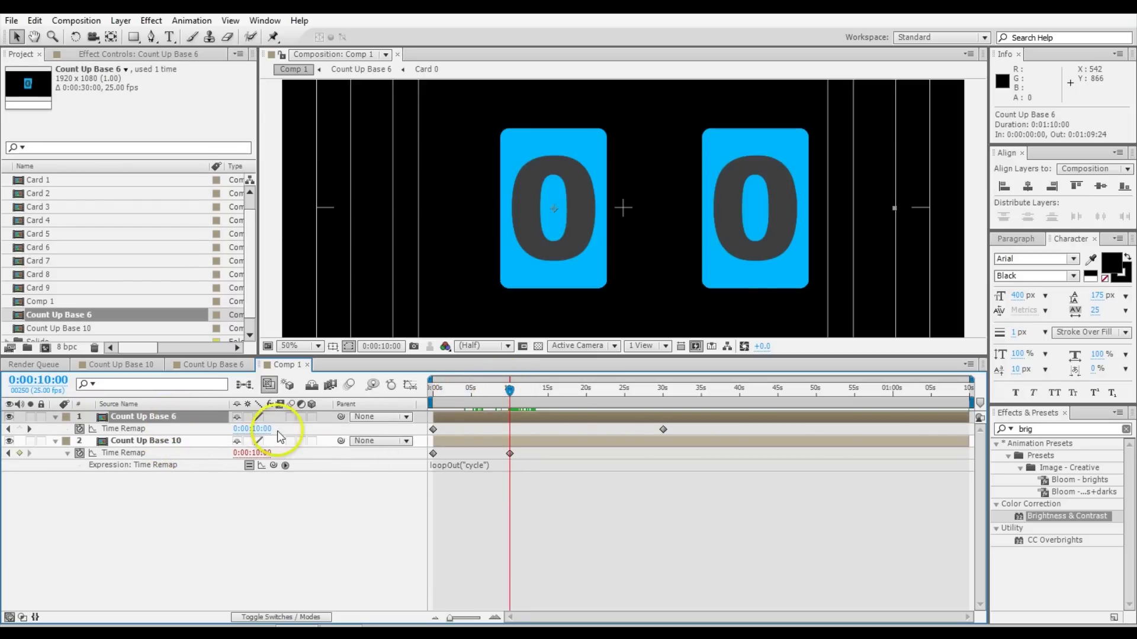
click(261, 430)
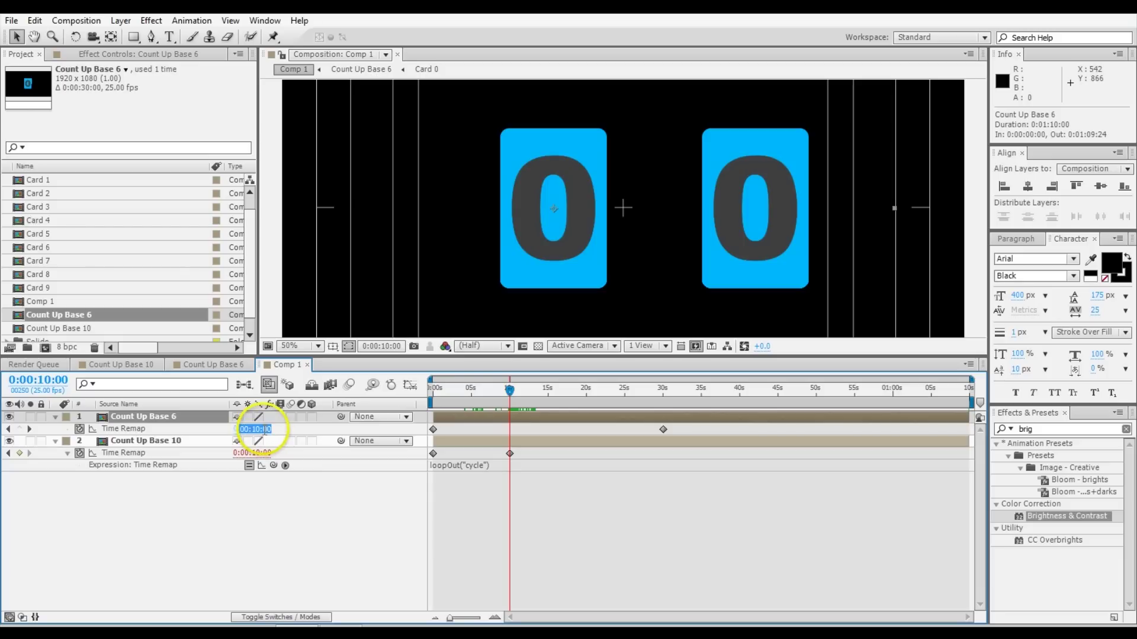
text(1)
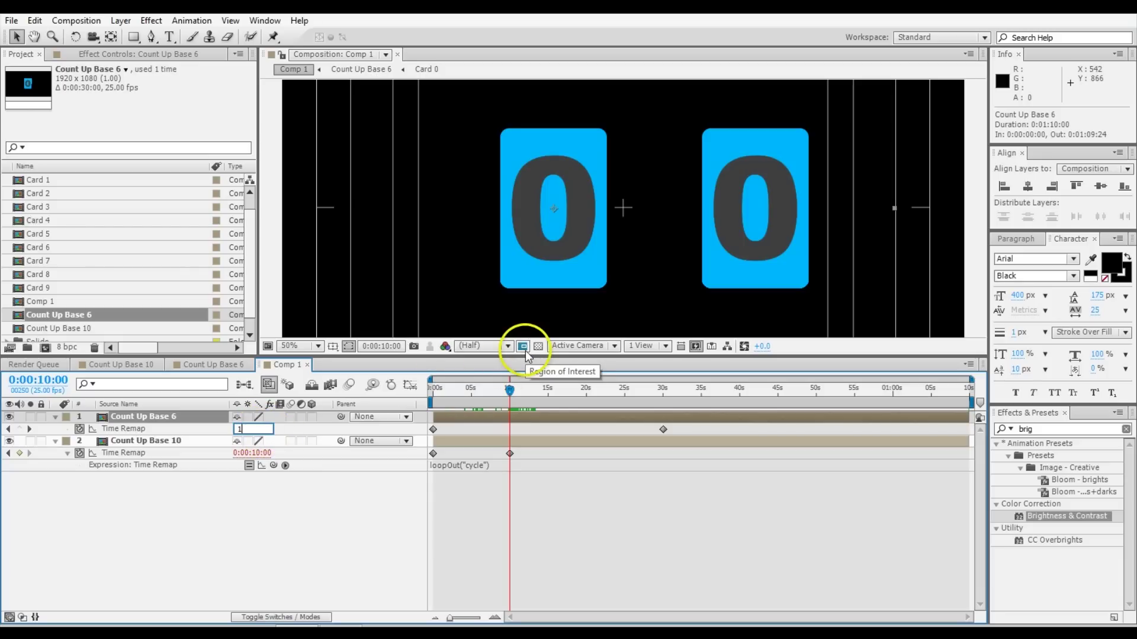
text(.00)
key(Return)
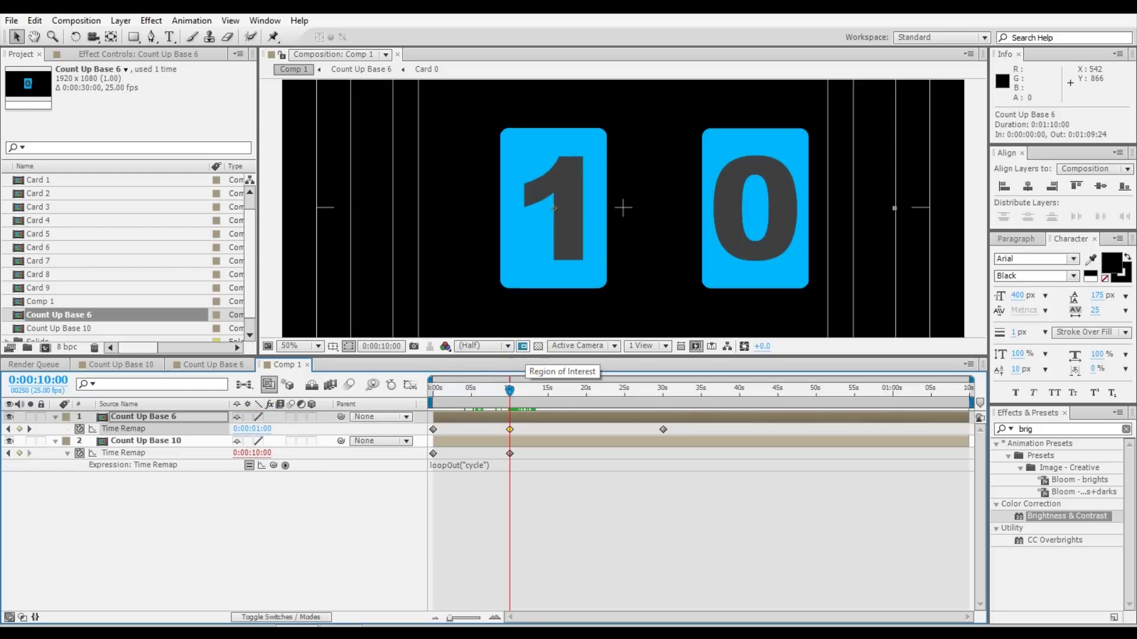
click(663, 428)
key(Delete)
Scrub up to 0:00:10:00 in Comp 1 to check the timing of the tens card's flip.
click(619, 380)
click(513, 415)
drag(462, 389, 506, 396)
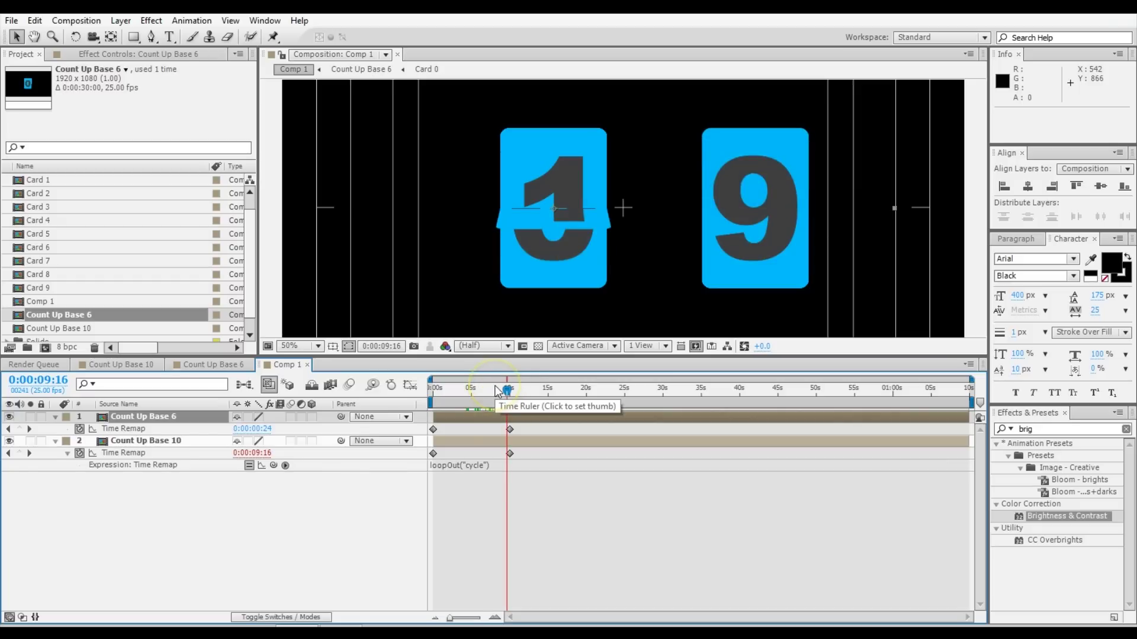
mouse_move(502, 387)
mouse_down()
mouse_move(511, 397)
mouse_move(489, 393)
mouse_move(512, 400)
mouse_up()
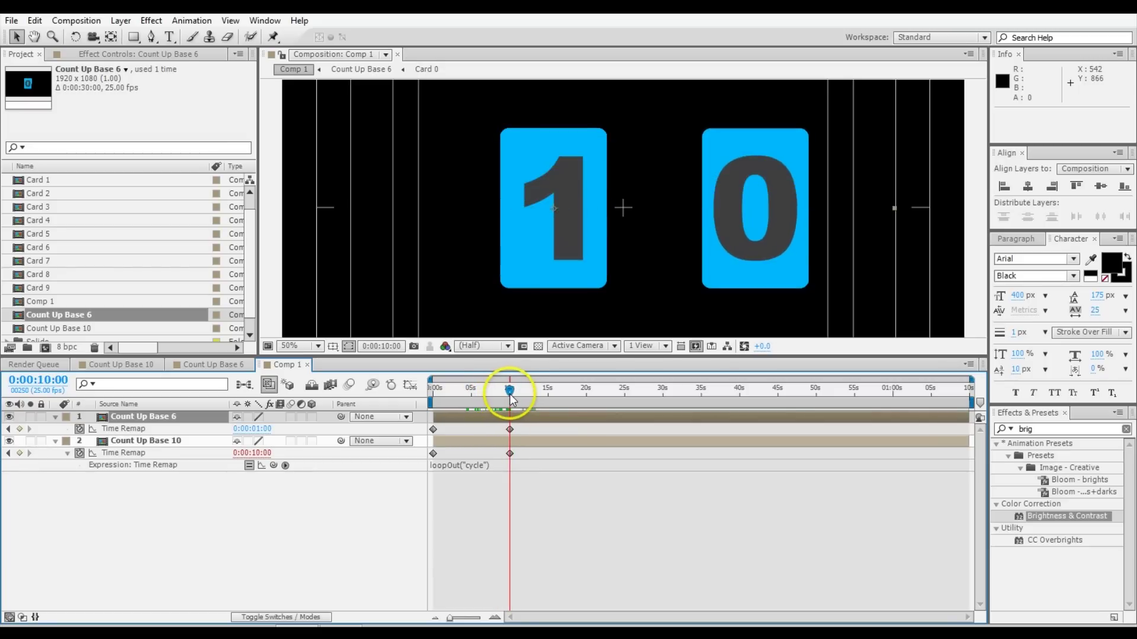
mouse_move(513, 428)
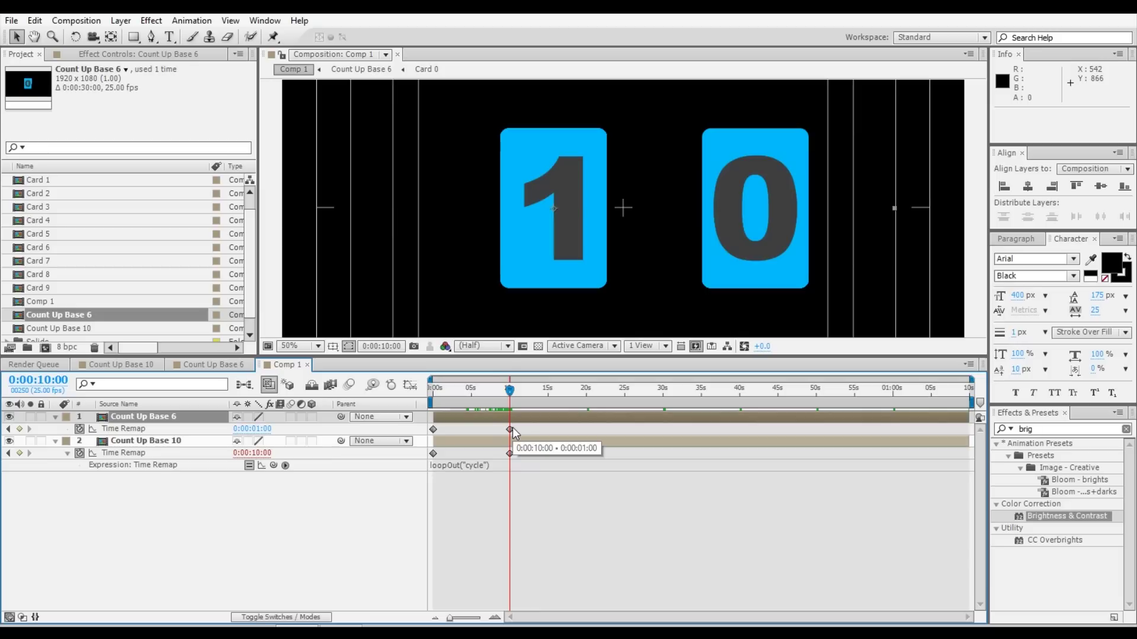
mouse_move(513, 395)
mouse_down()
mouse_move(504, 394)
mouse_move(514, 396)
mouse_up()
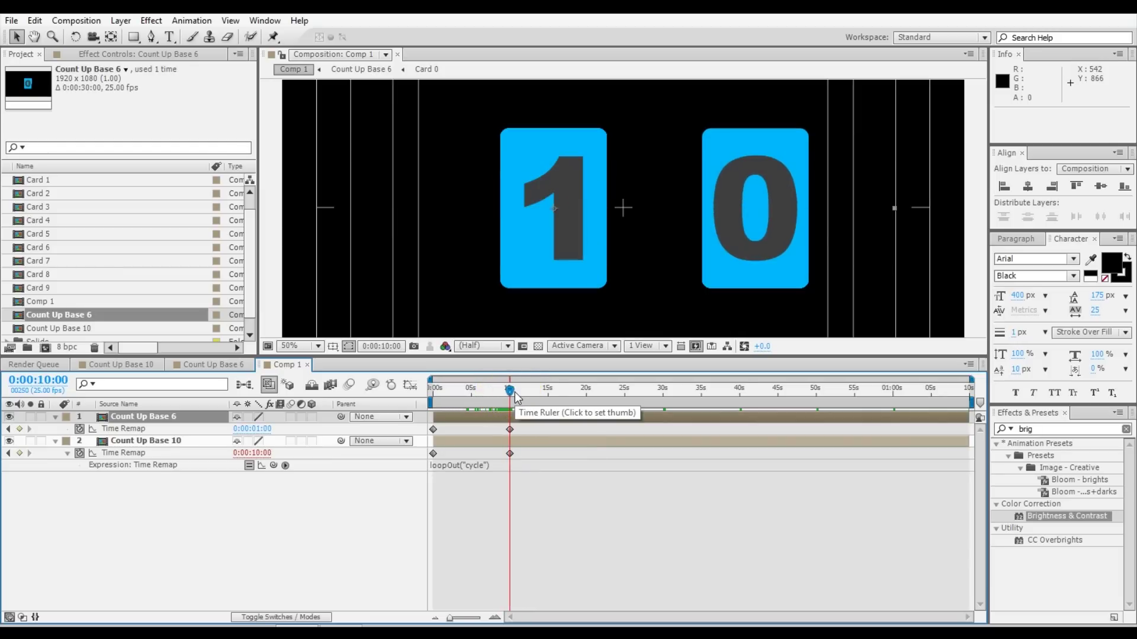
Set the Time Remap of Count Up Base 6 to 0:00:00:15 at 0:00:09:15 and preview the flip at 0:00:10:00.
click(513, 414)
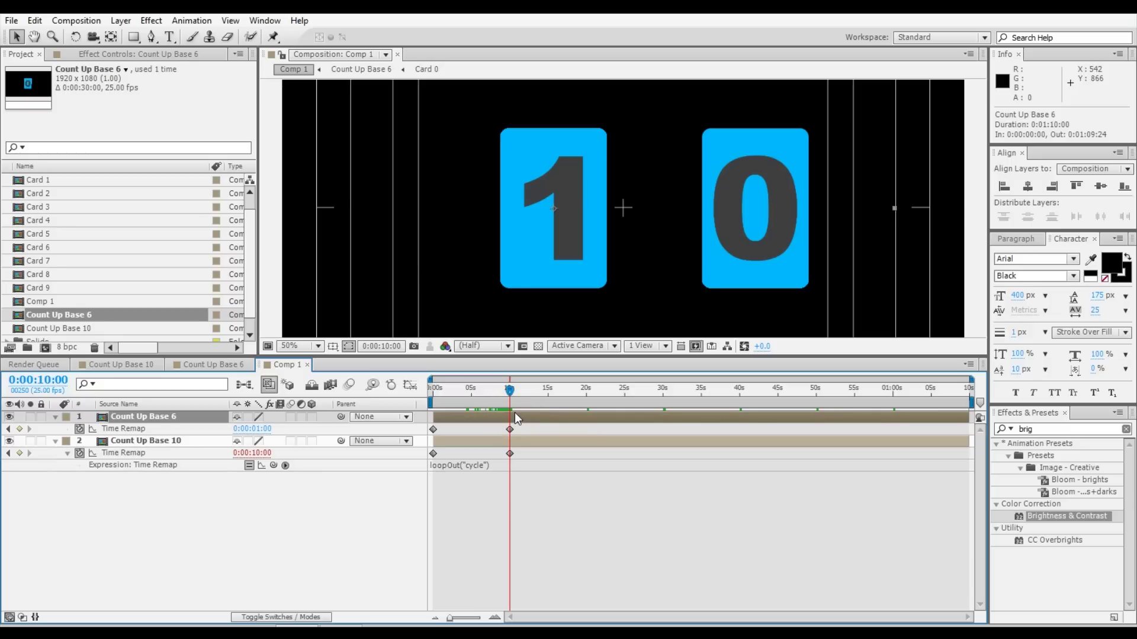
key(shift+Page_Up)
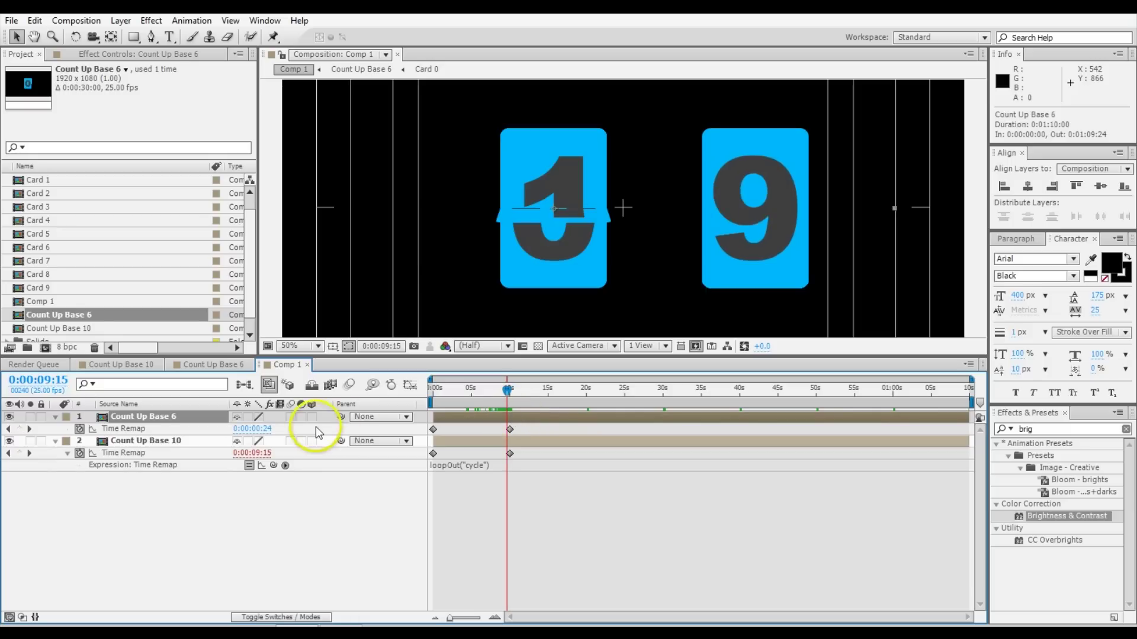
click(263, 428)
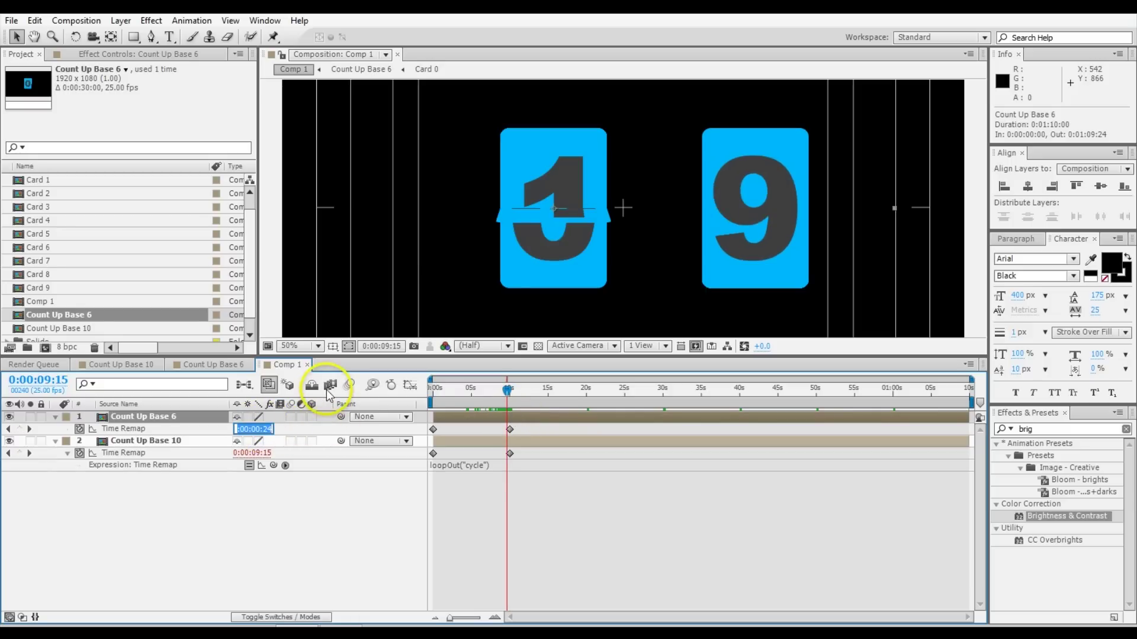
text(15)
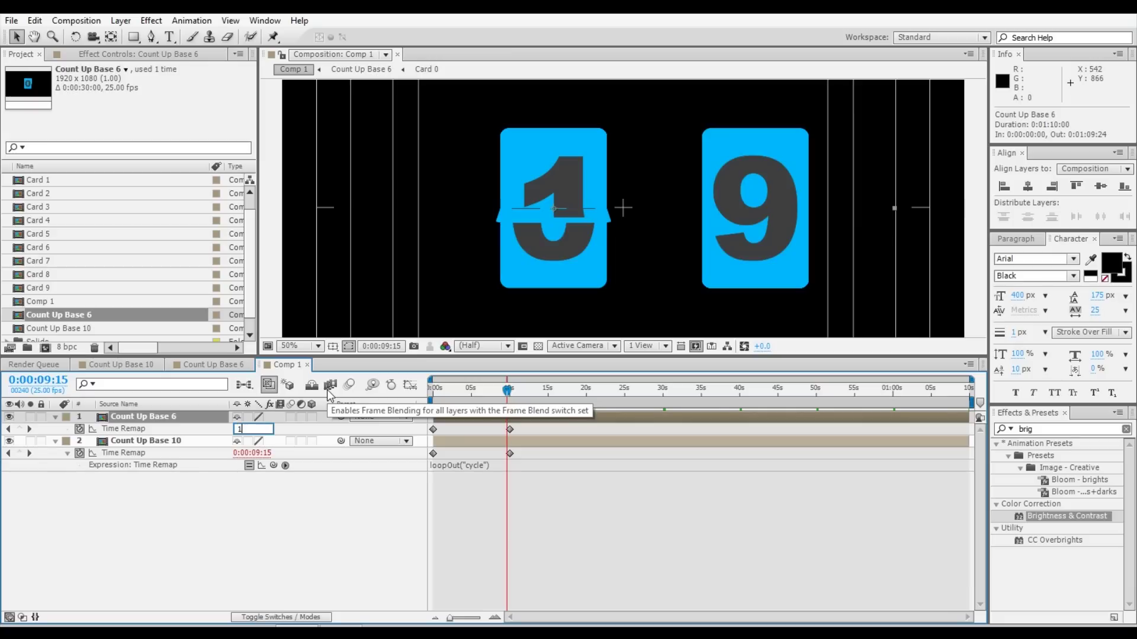
key(Return)
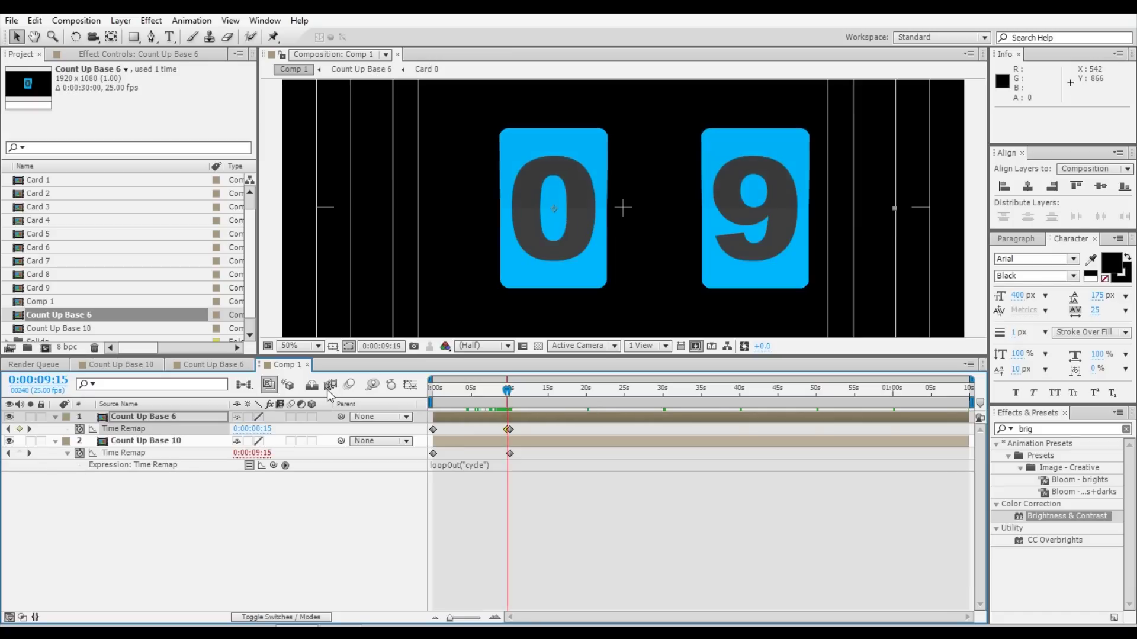
key(shift+Page_Down)
click(644, 200)
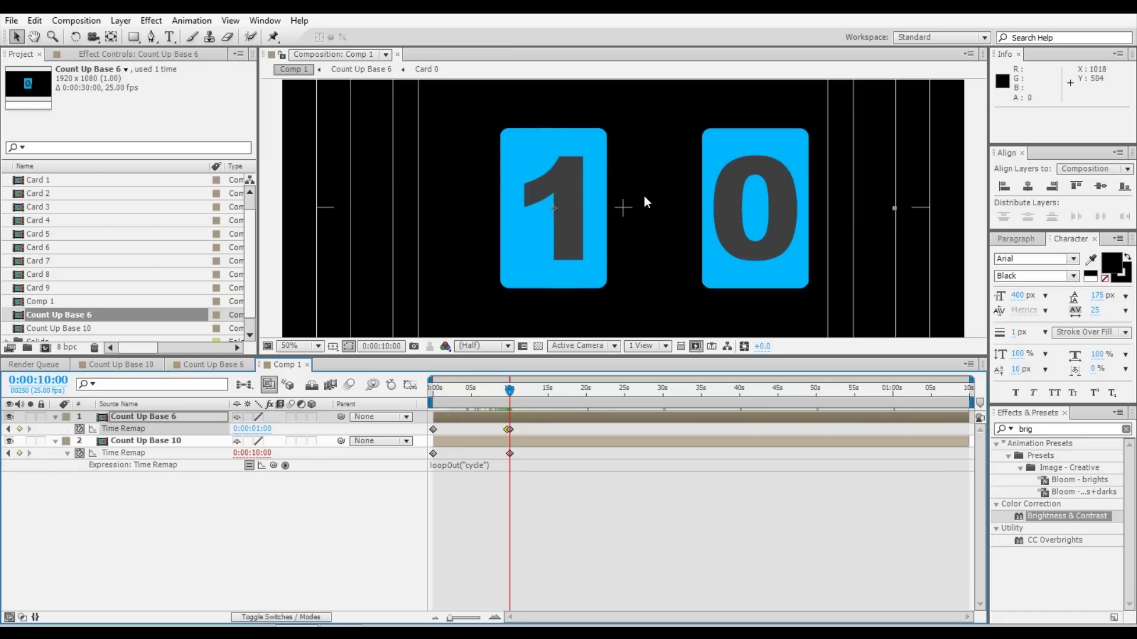
drag(510, 390, 513, 395)
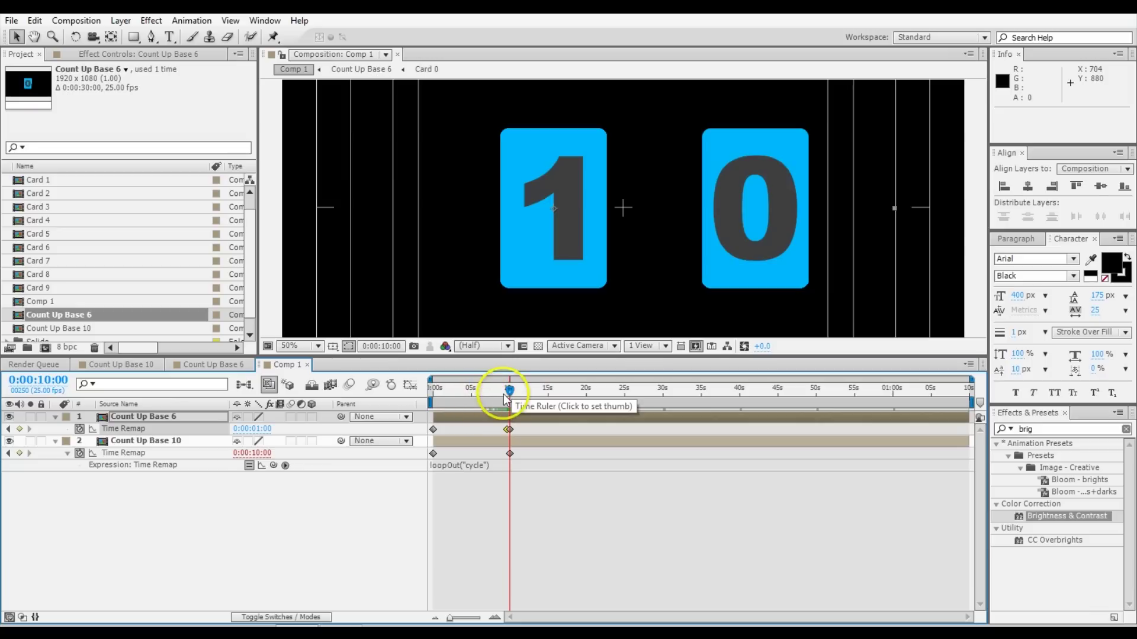
key(space)
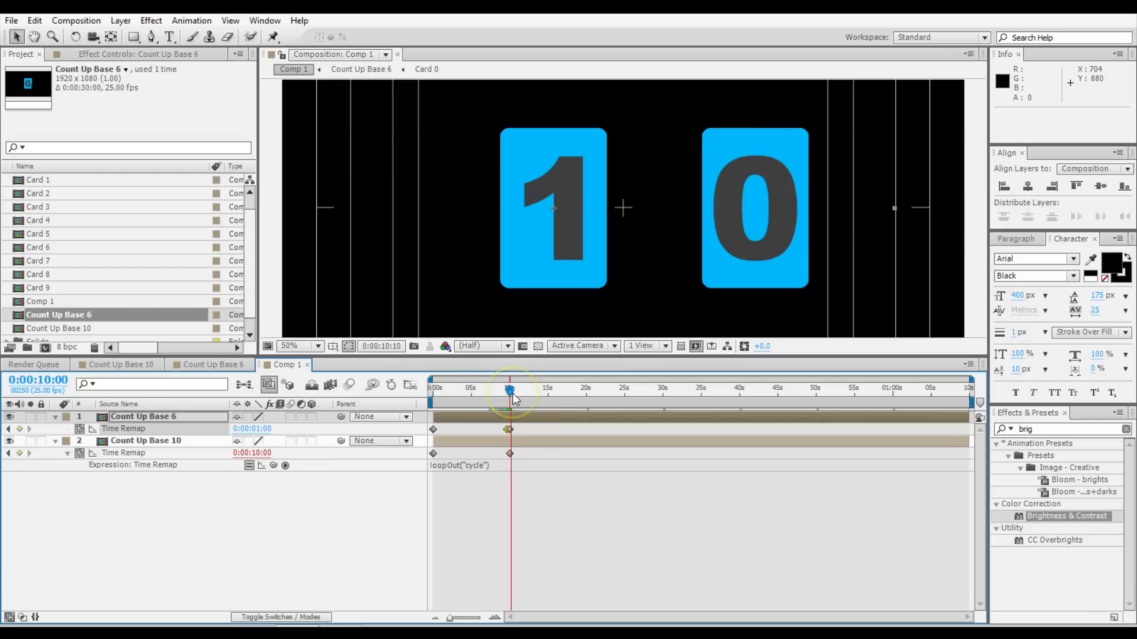
Set the Time Remap of Count Up Base 6 to 0:00:02:00 at 0:00:20:00 in Comp 1.
click(589, 393)
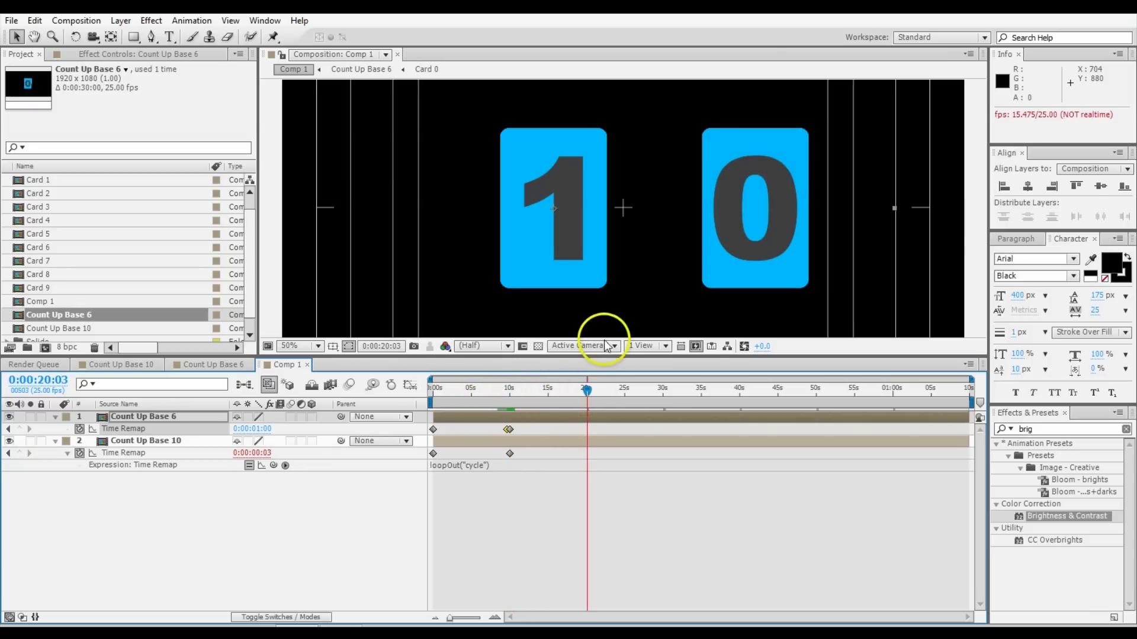
key(Page_Up)
key(Page_Up)
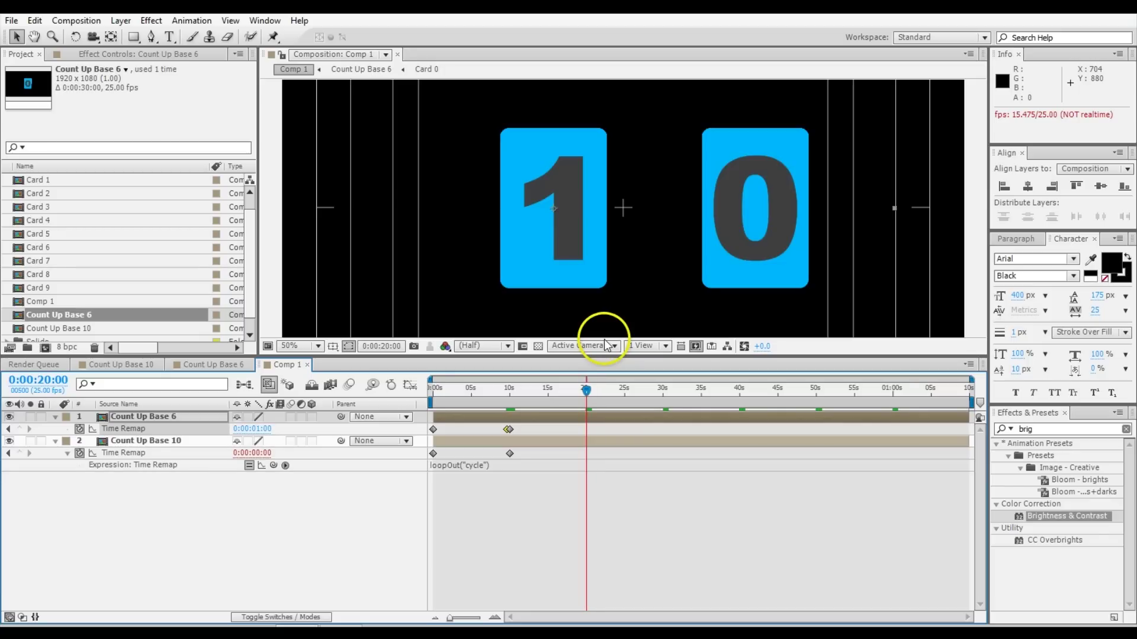
click(253, 429)
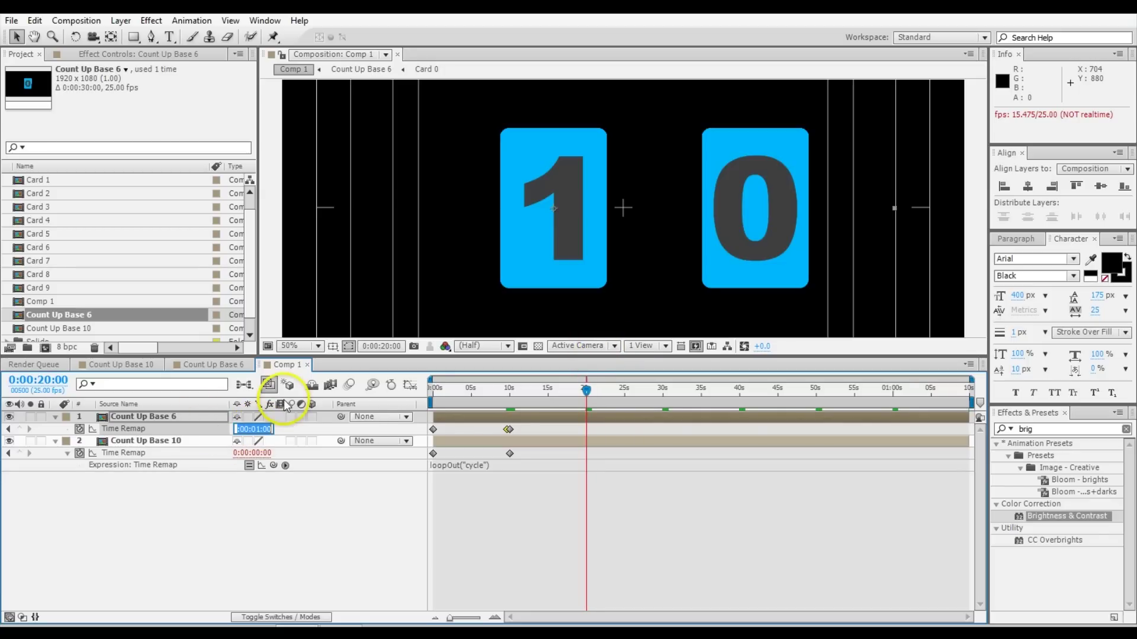
text(200)
key(Return)
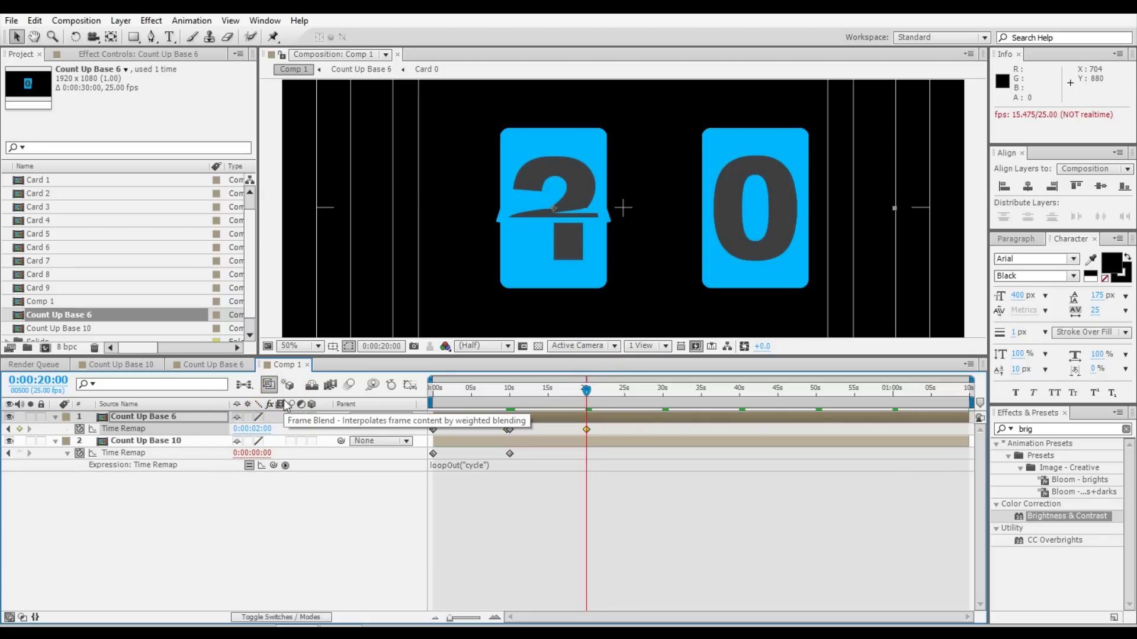
Set the Time Remap of Count Up Base 6 to 0:00:01:15 at 0:00:19:15 and preview the flip.
key(shift+Page_Up)
click(254, 429)
text(1:)
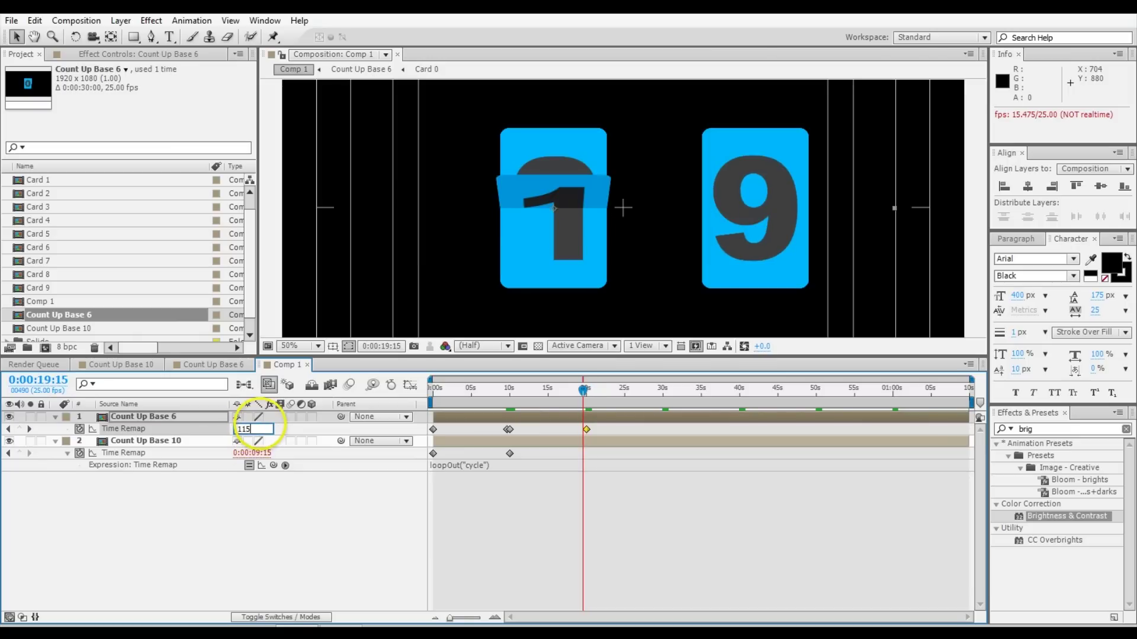
text(15)
key(Return)
key(space)
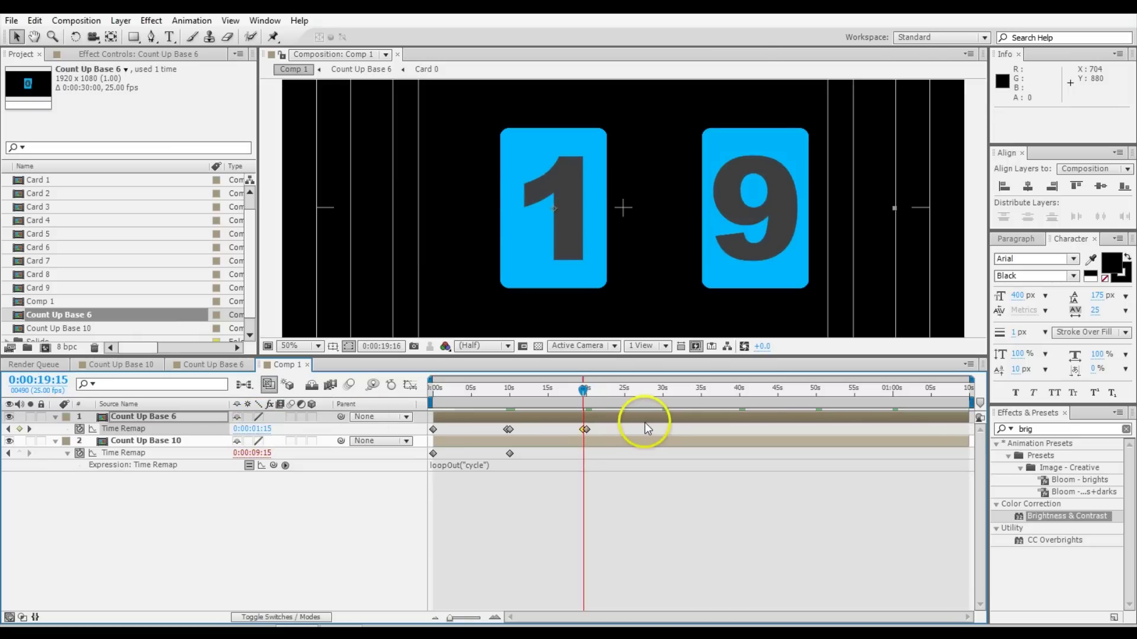
key(space)
Scrub around 0:00:20:00 in Comp 1 to check whether the tens card's flip completes on time.
drag(587, 396, 585, 399)
click(397, 513)
key(k)
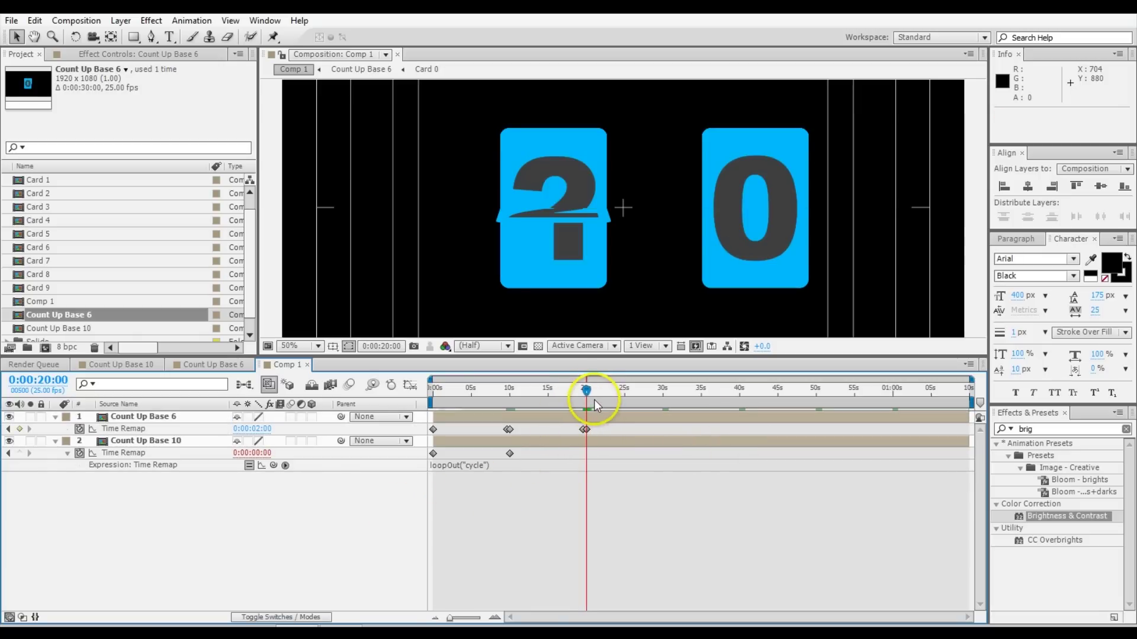
drag(588, 395, 597, 395)
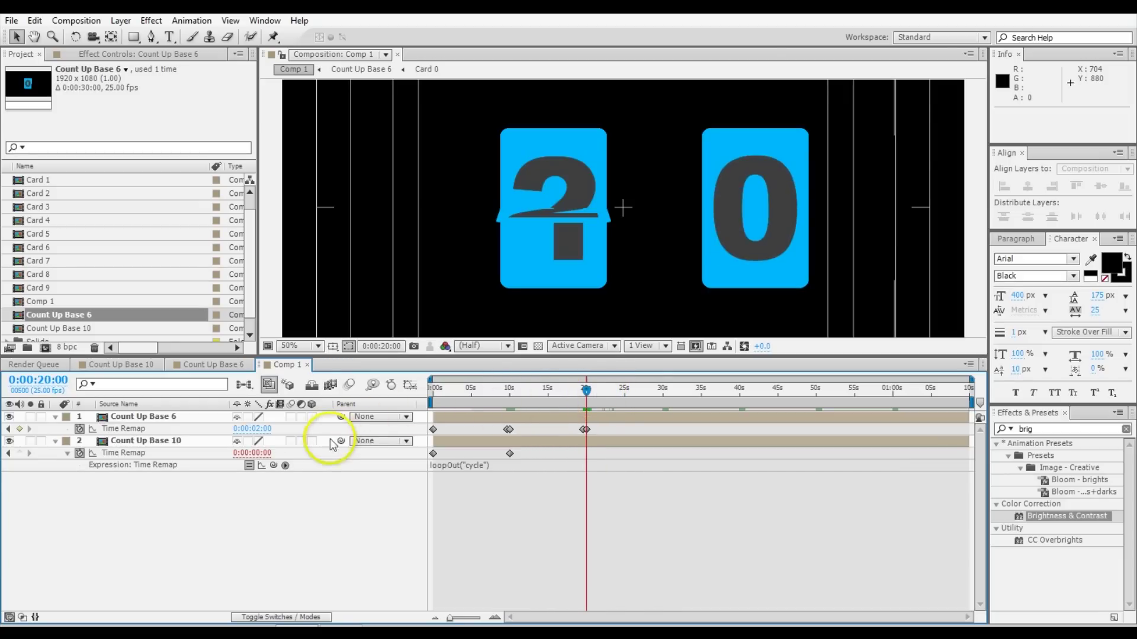
click(588, 416)
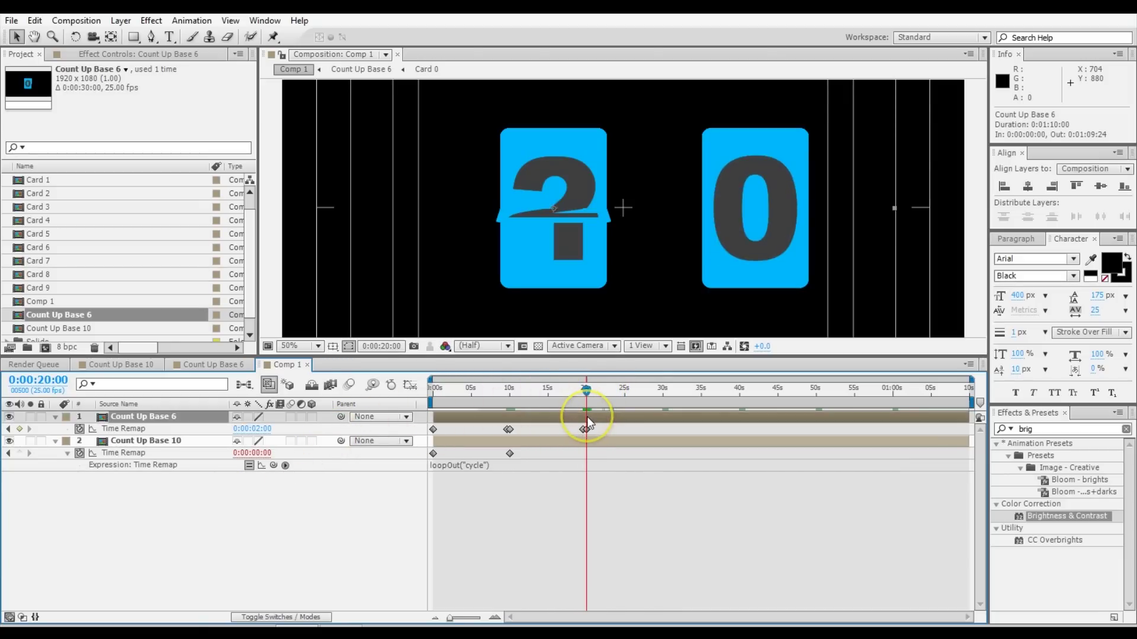
click(586, 430)
In the Count Up Base 6 composition, shift Card 1 Top's two X Rotation keyframes earlier so the second falls at 0:00:02:00.
double_click(592, 417)
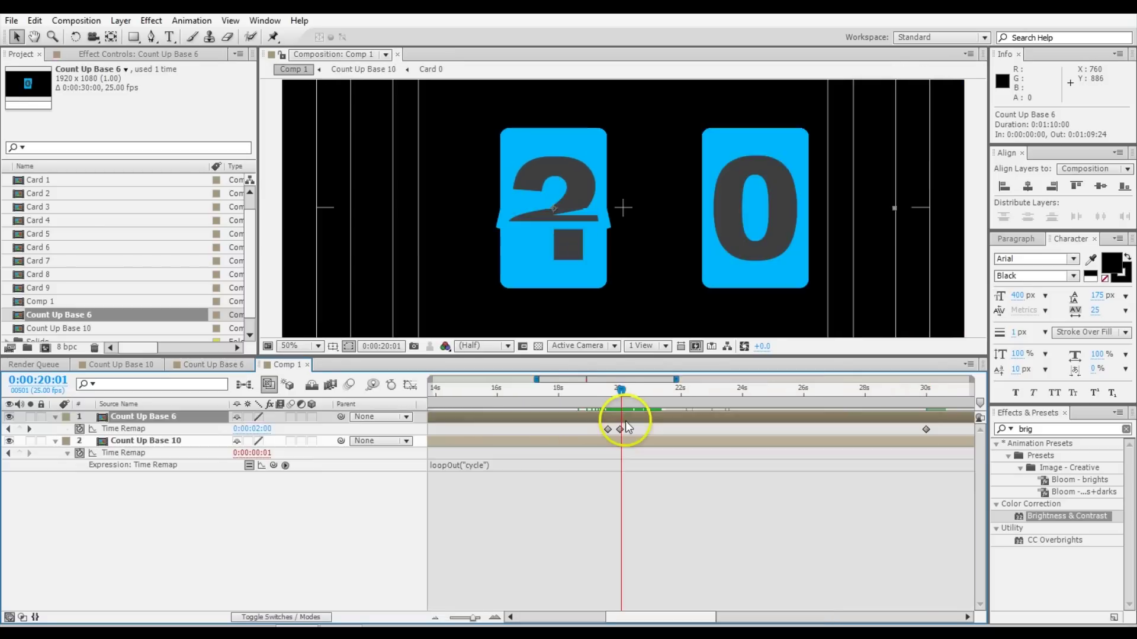
double_click(625, 419)
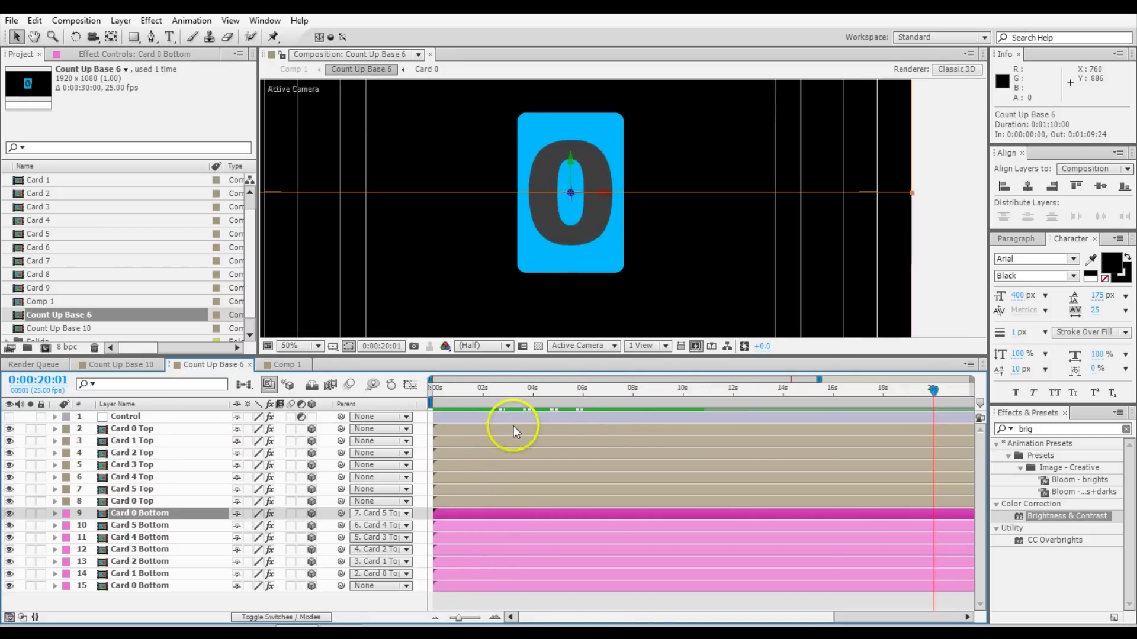
click(510, 396)
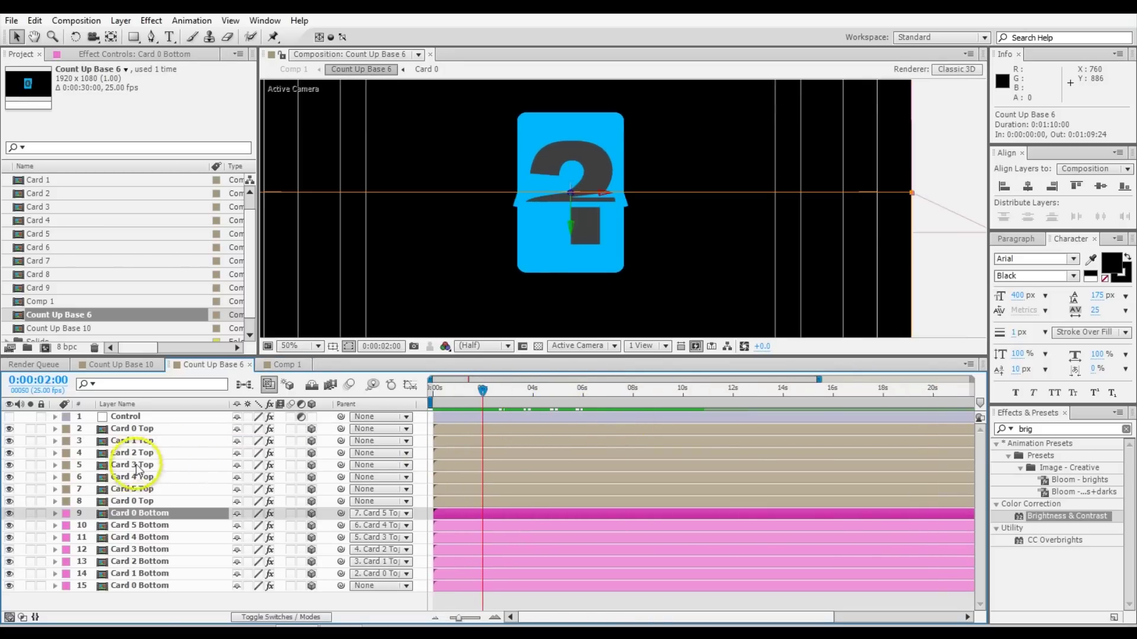
key(ctrl+a)
key(u)
scroll(532, 536, down, 3)
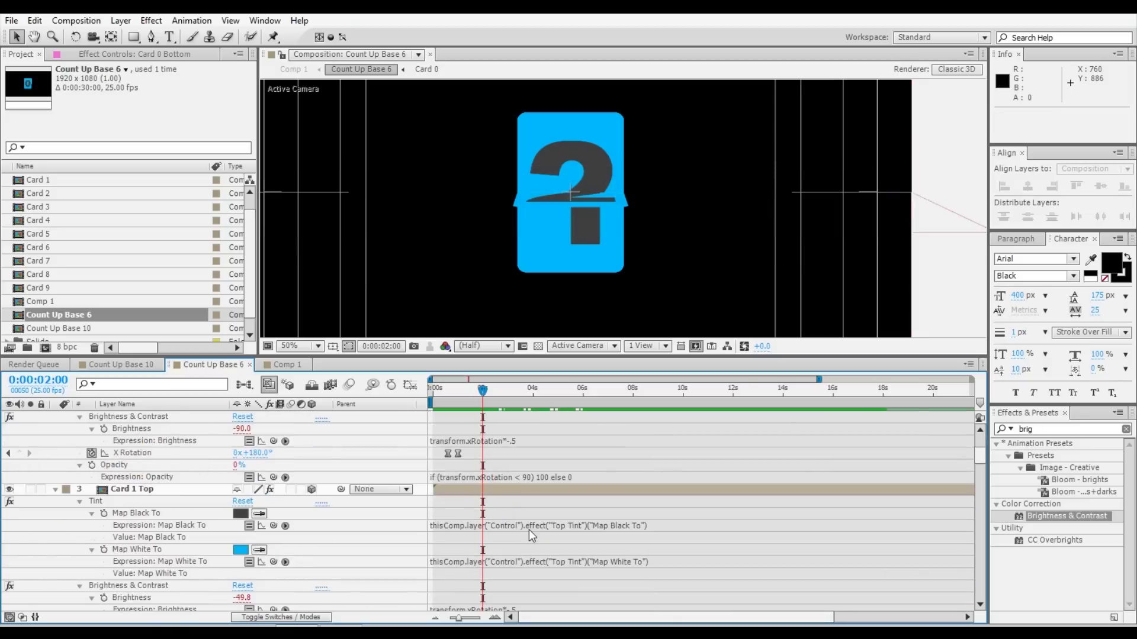
scroll(529, 530, down, 2)
scroll(485, 543, up, 1)
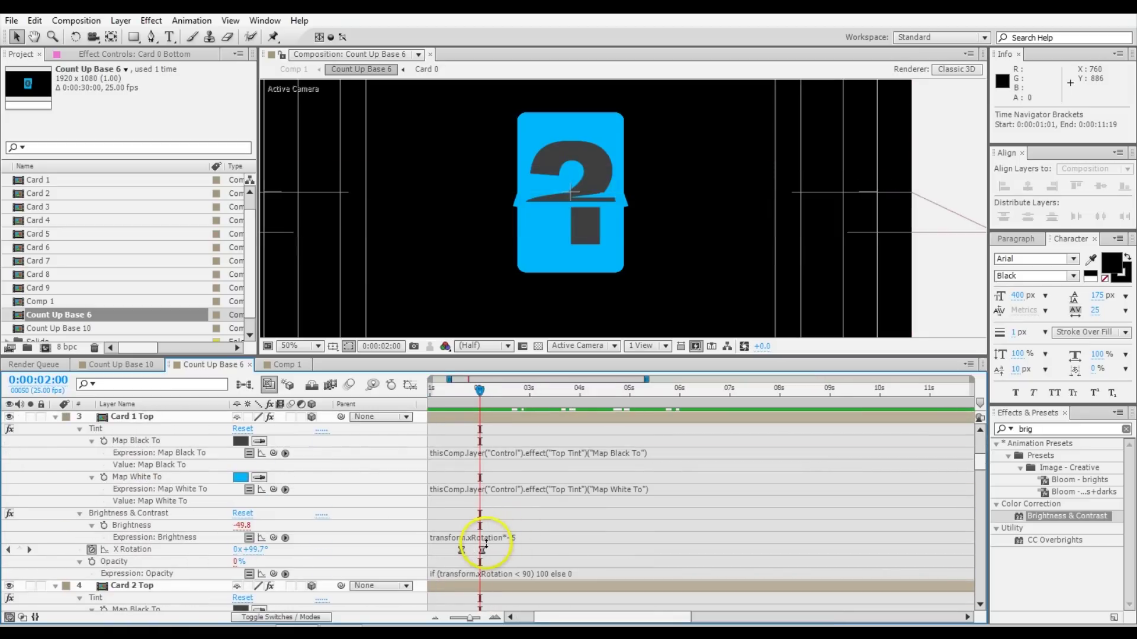
scroll(486, 542, up, 1)
drag(477, 545, 564, 514)
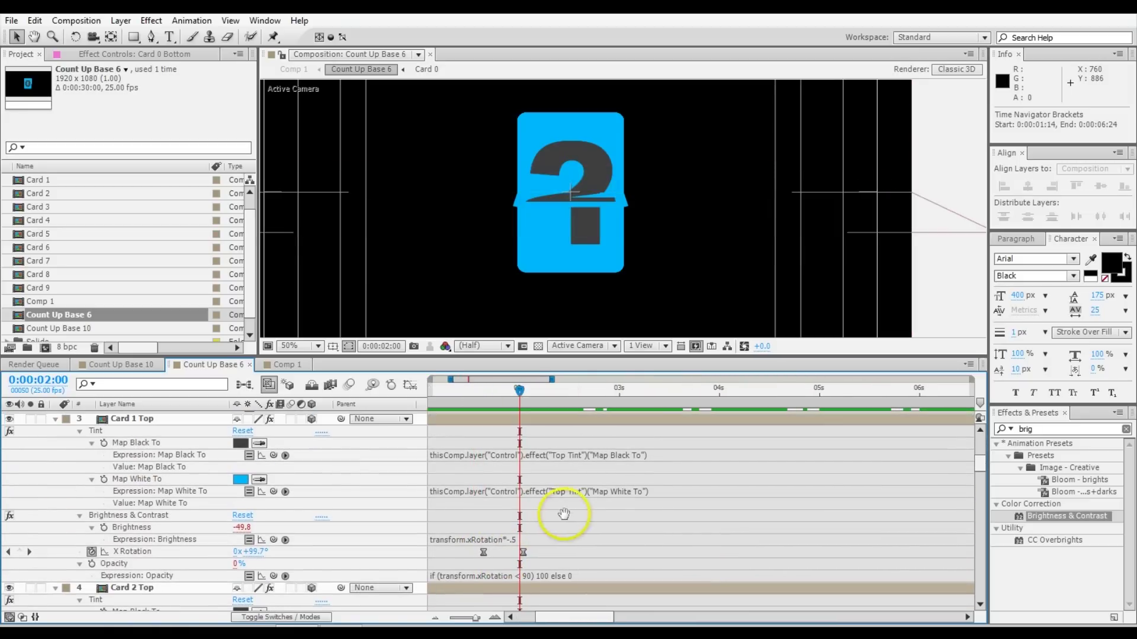
click(524, 552)
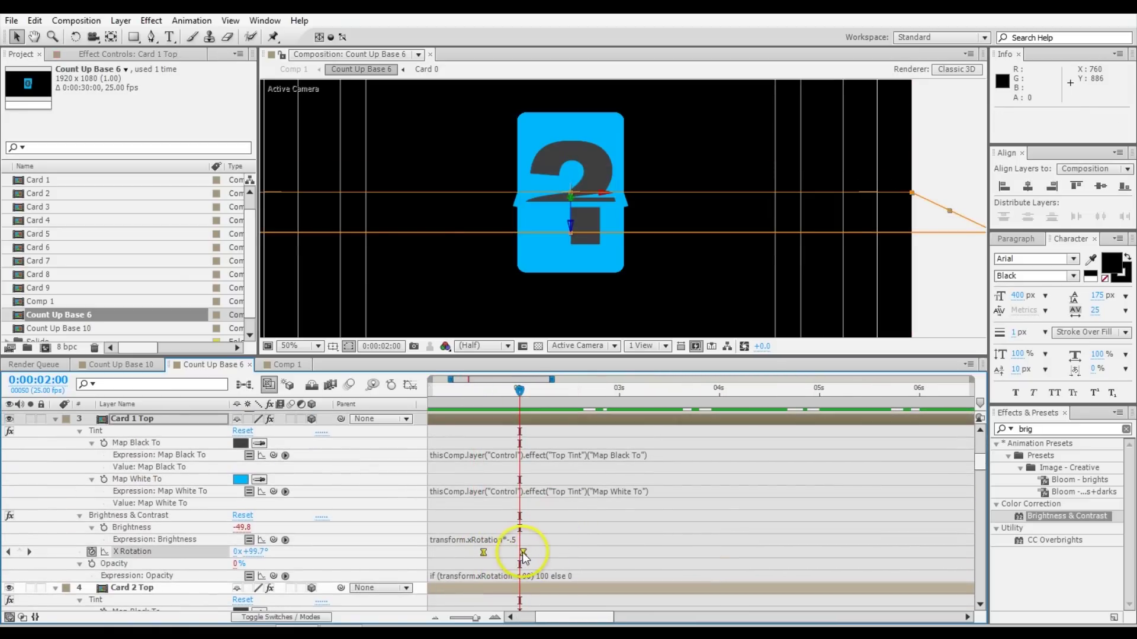
drag(523, 553, 520, 552)
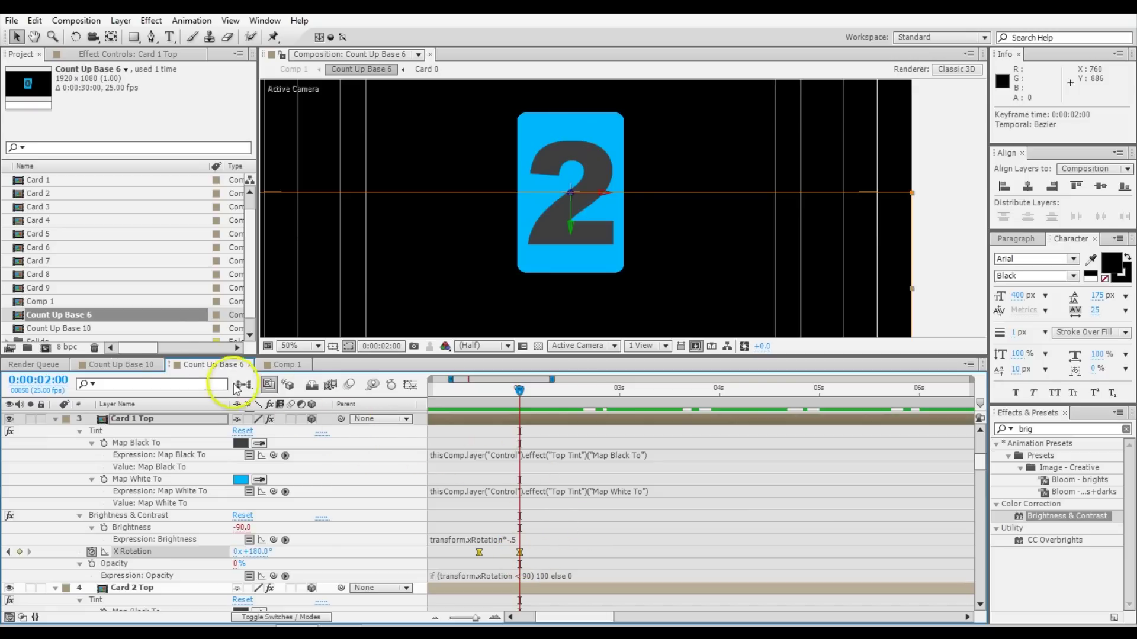
Scrub the start of Count Up Base 10, and check the digits in Comp 1 at 0:00:30:00.
click(142, 365)
drag(447, 402, 495, 402)
click(311, 367)
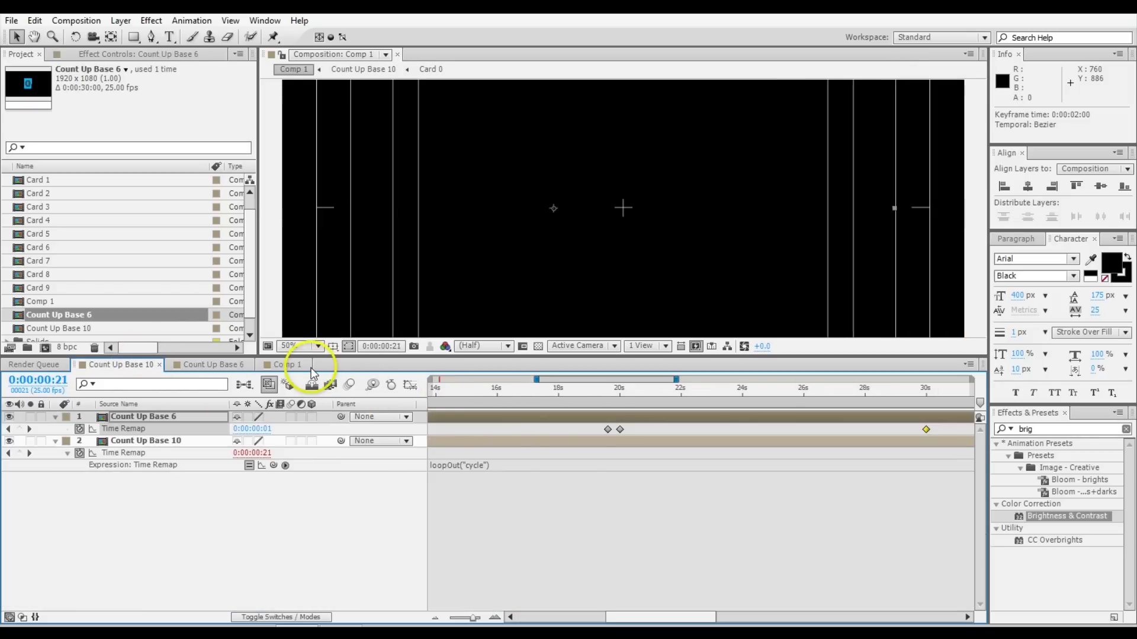
drag(659, 392, 661, 400)
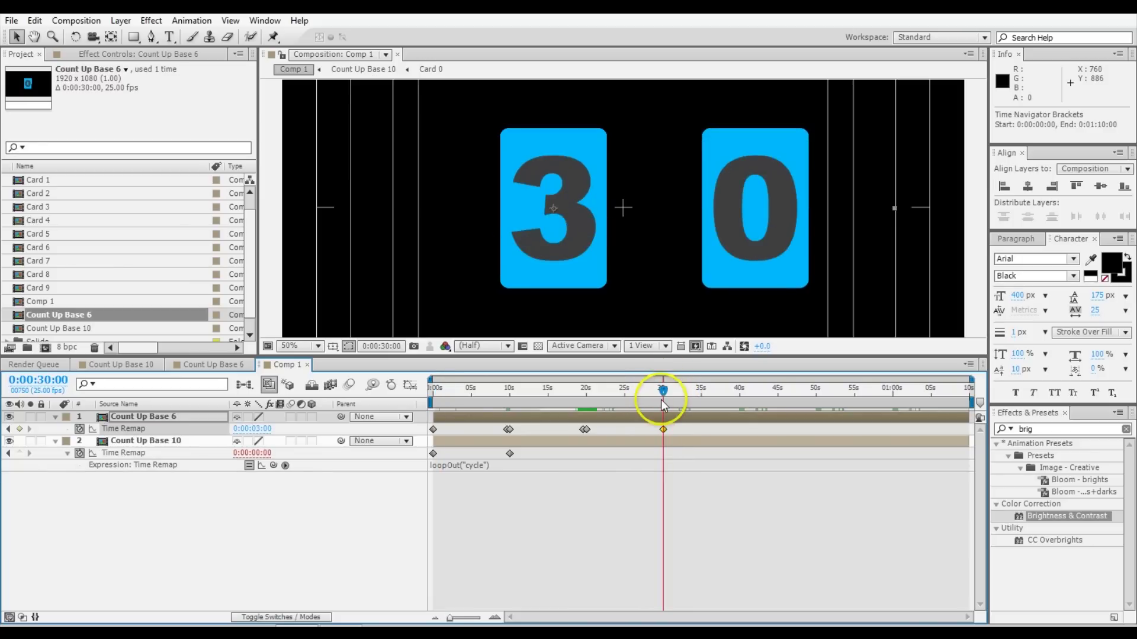
Set the Time Remap of Count Up Base 6 to 0:00:04:00 at 0:00:40:00 in Comp 1.
drag(27, 381, 13, 377)
click(30, 381)
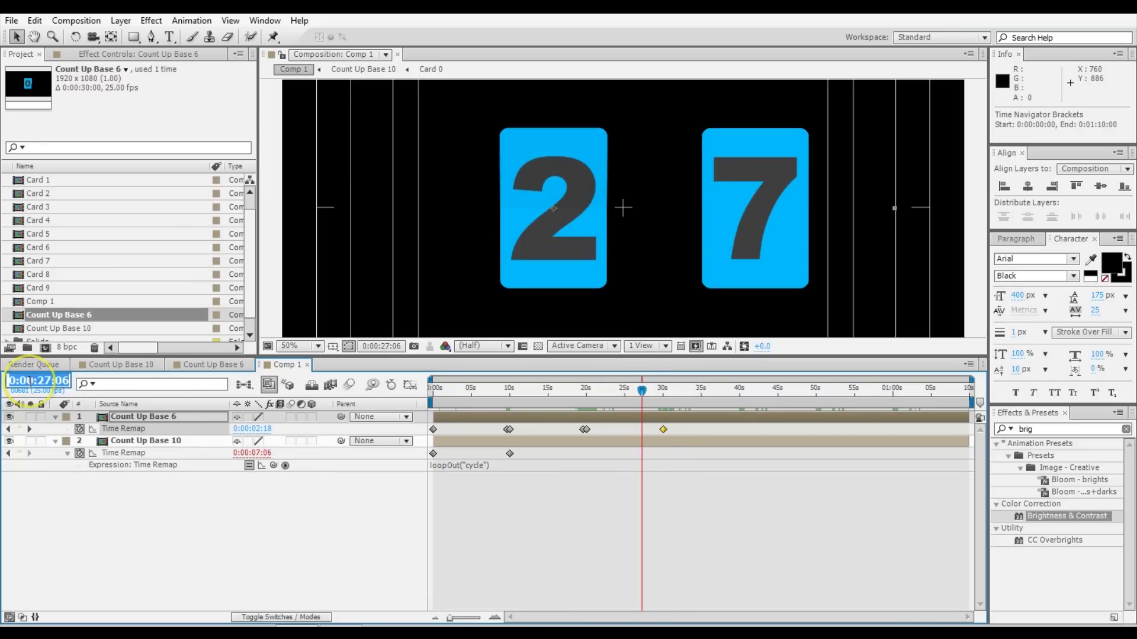
text(40:)
text(000)
key(Return)
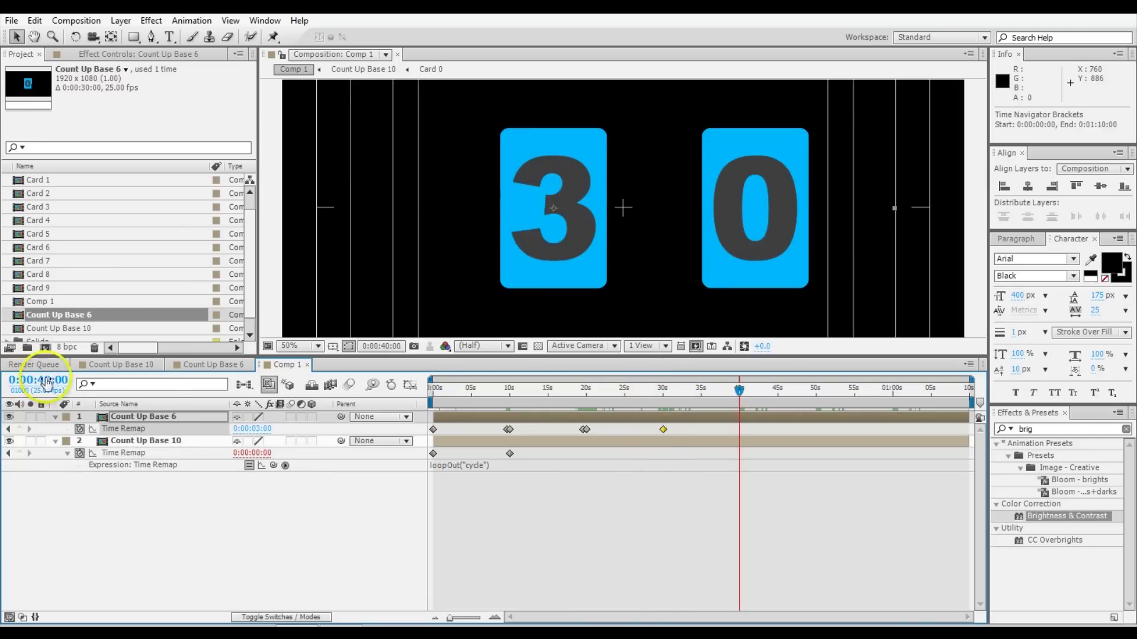
click(253, 429)
text(400)
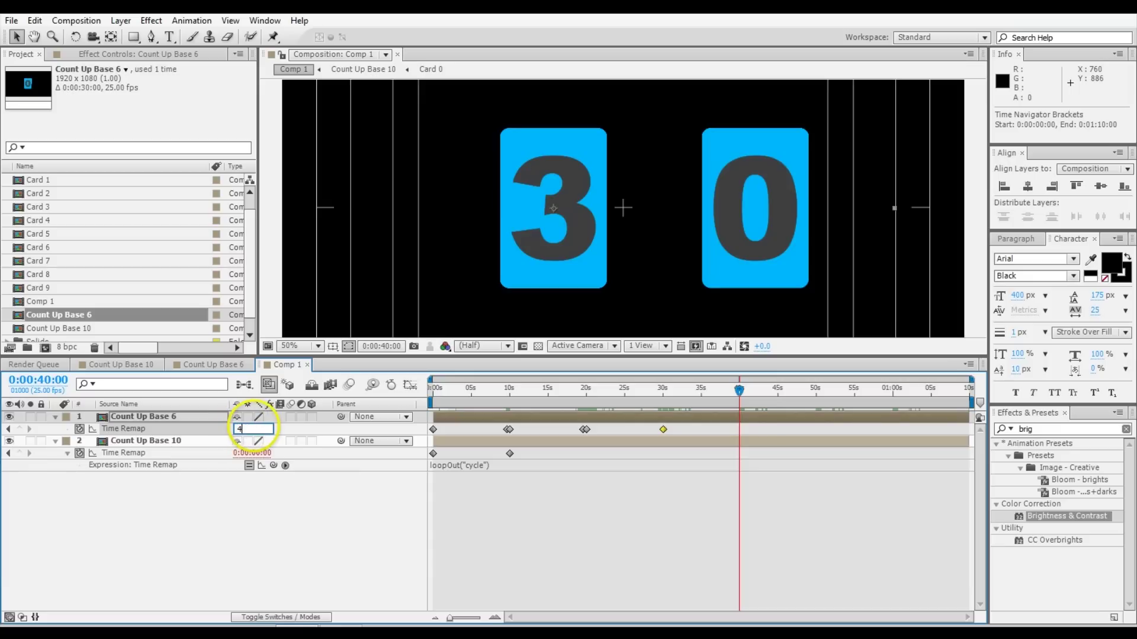
key(Return)
Set the Time Remap of Count Up Base 6 to 0:00:05:00 at 0:00:50:00.
click(40, 380)
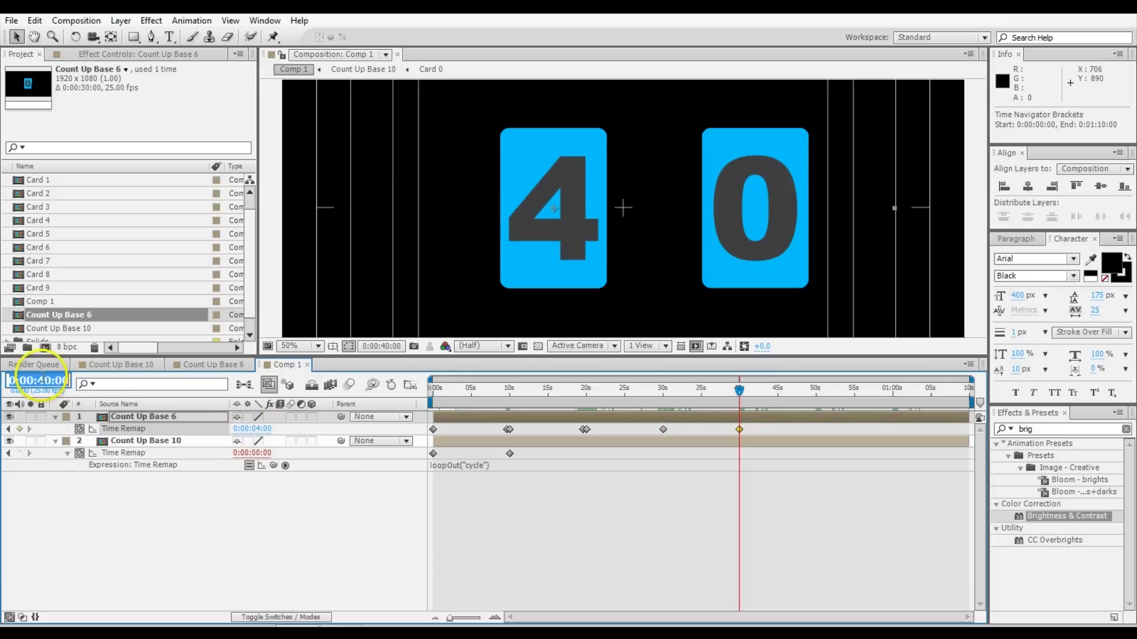
text(500)
key(Return)
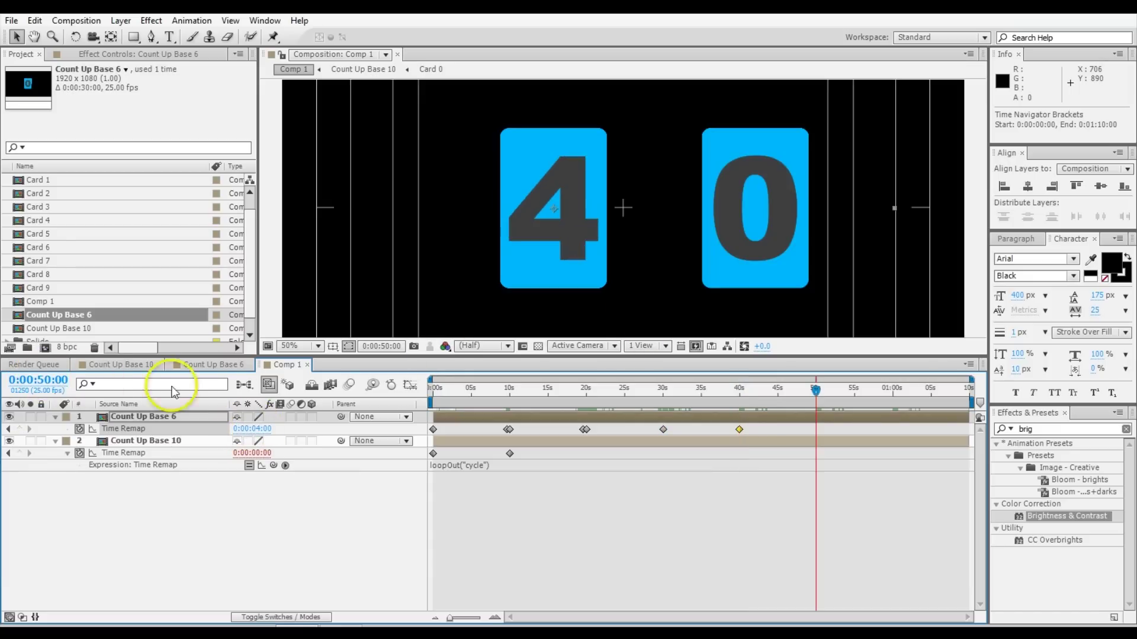
click(254, 429)
text(500)
key(Return)
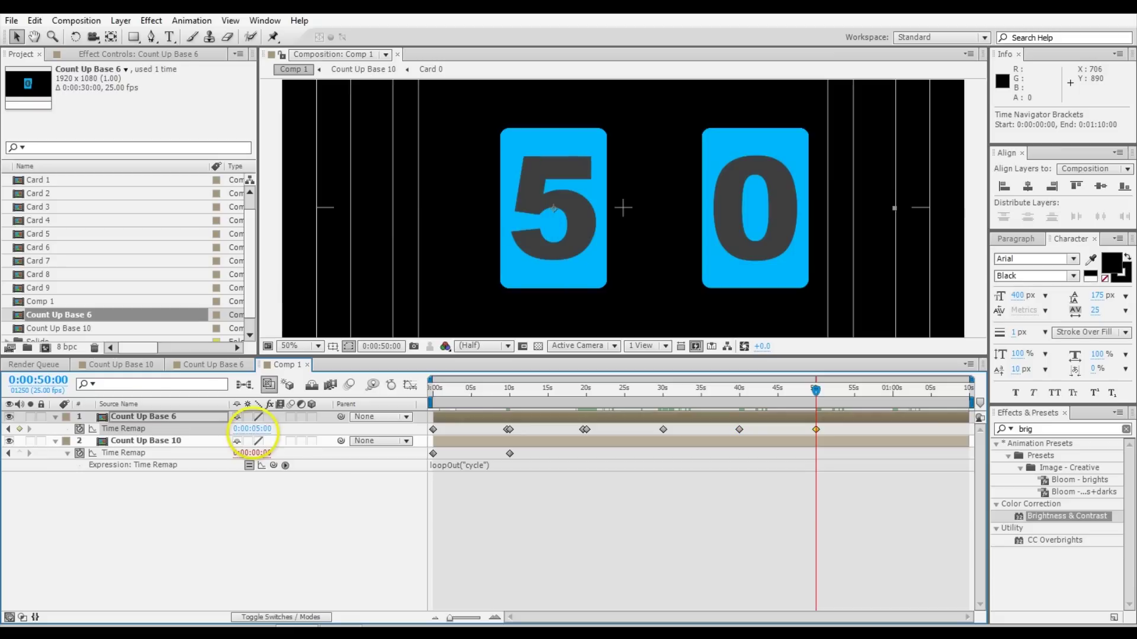
Set the Time Remap of Count Up Base 6 to 0:00:06:00 at 0:01:00:00.
click(42, 382)
text(60)
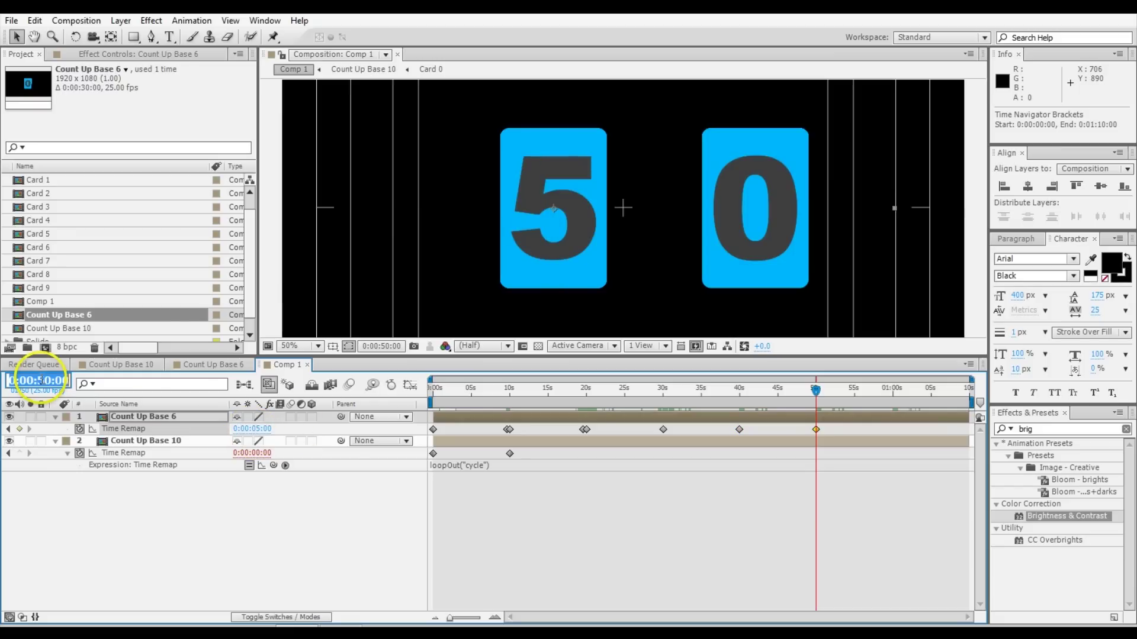
key(Return)
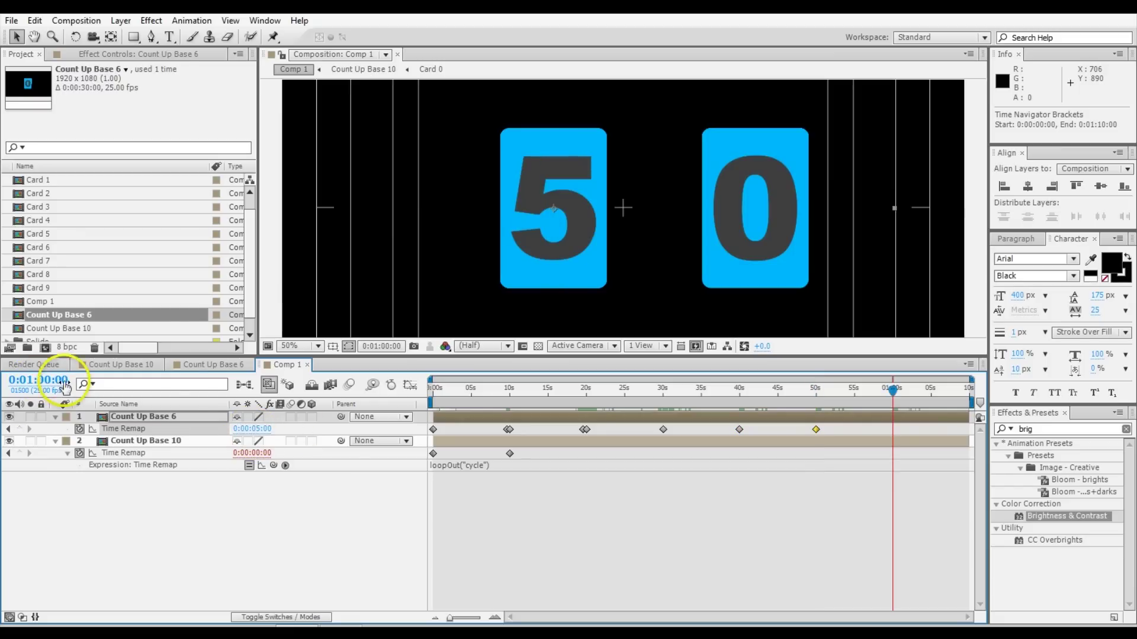
click(254, 429)
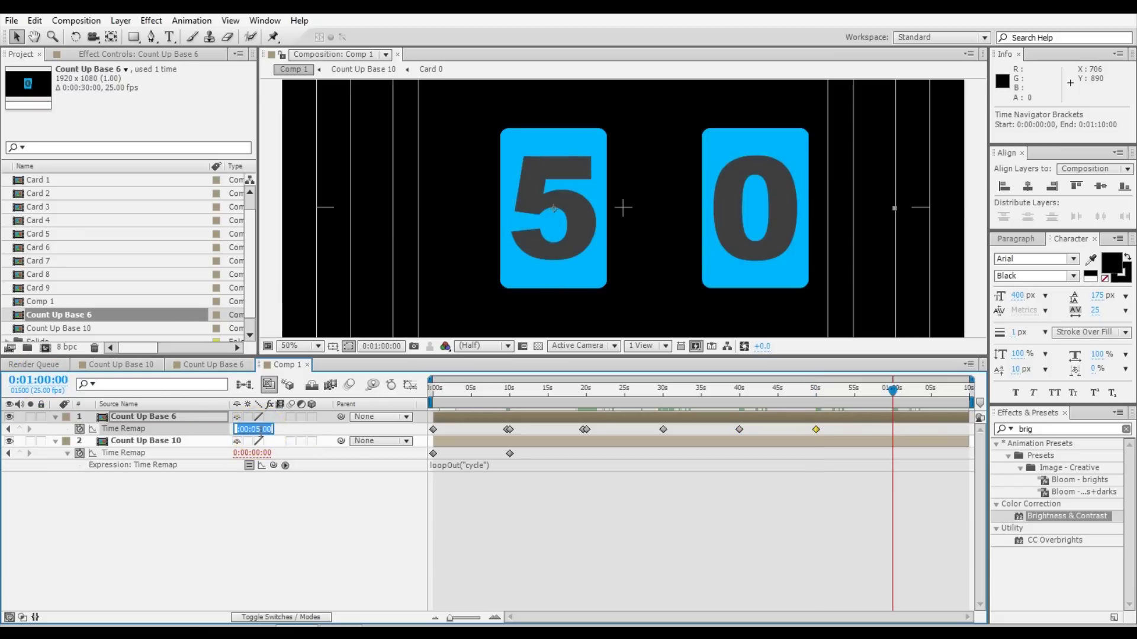
text(600)
key(Return)
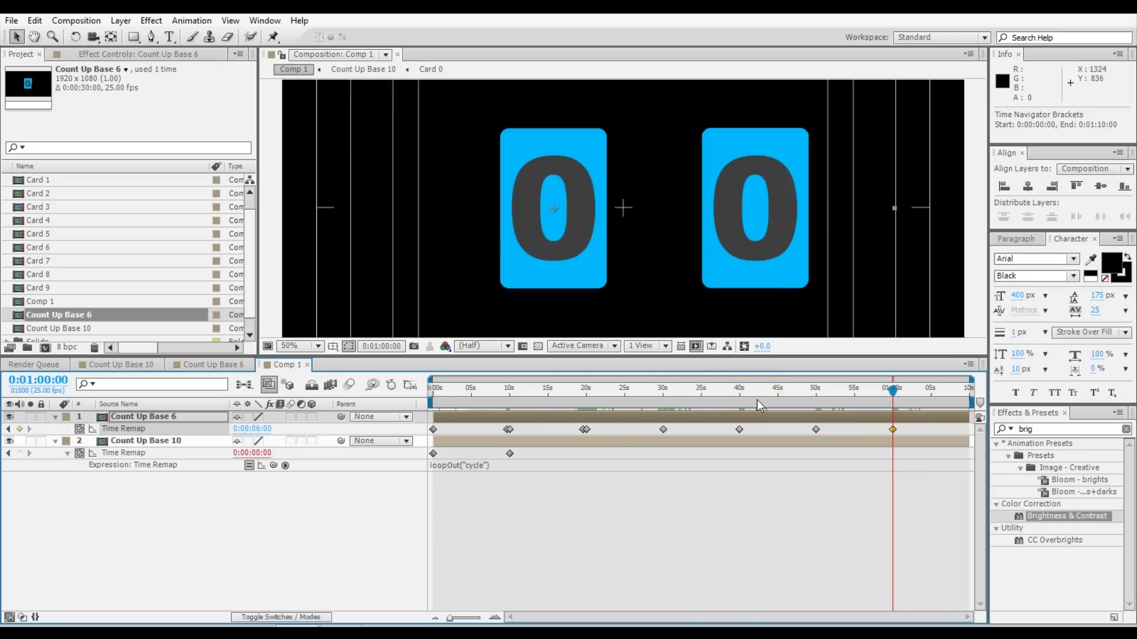
Loop the Time Remap of Count Up Base 6 with the loopOut("cycle") expression copied from Count Up Base 10.
click(442, 460)
key(ctrl+c)
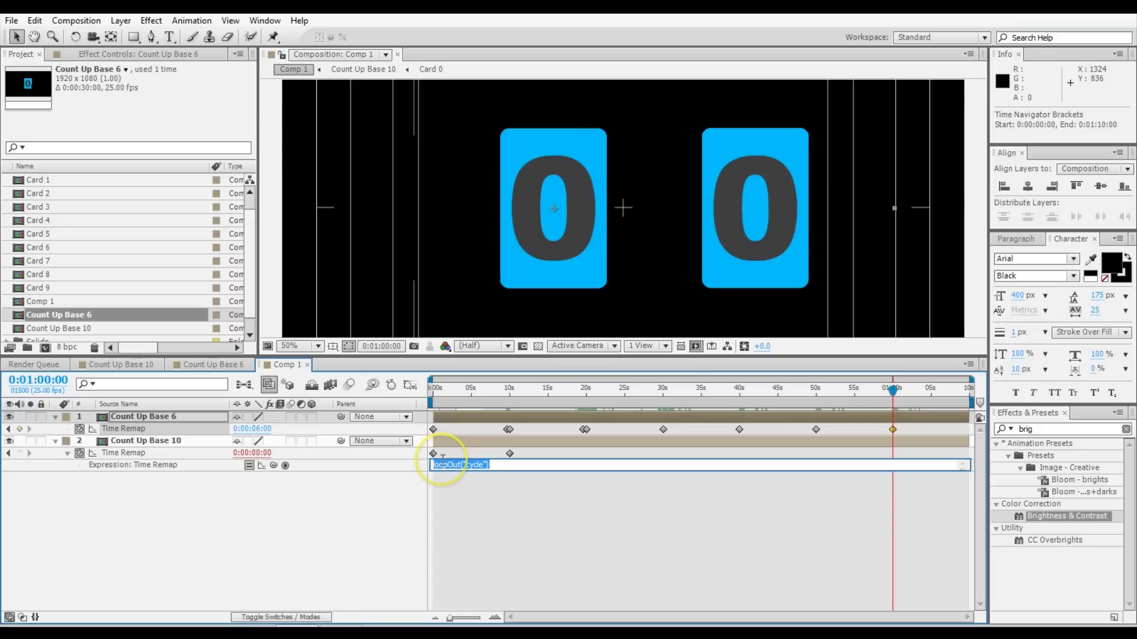
alt+click(80, 429)
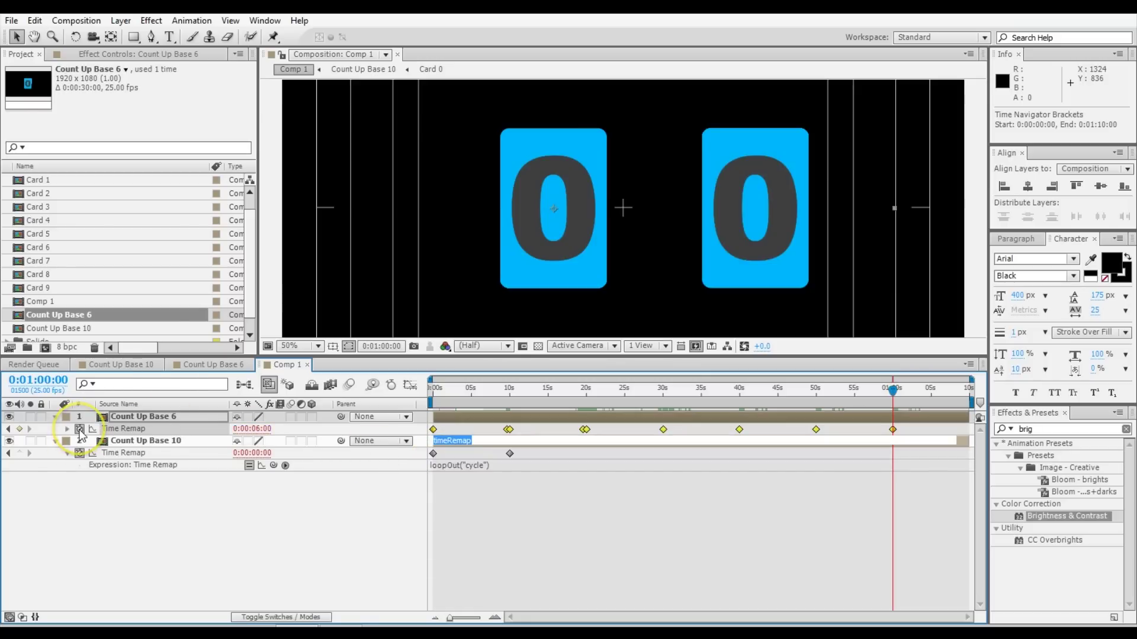
key(ctrl+v)
click(503, 549)
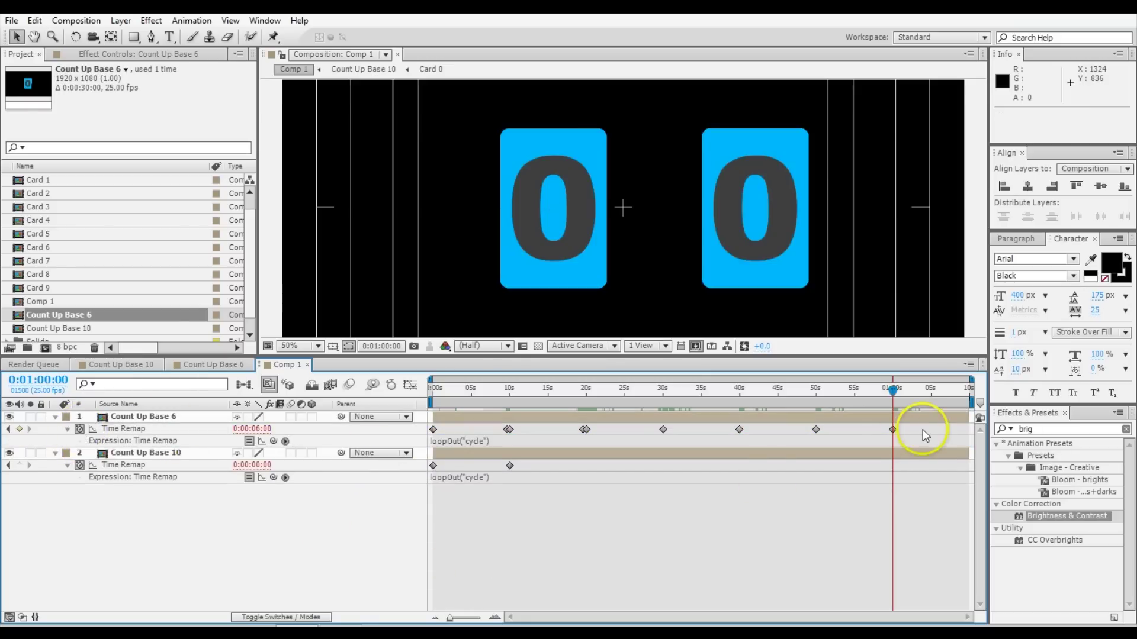
Paste copies of Count Up Base 6's Time Remap keyframes from 0:00:30:00 onward at 0:00:29:15, and set the first copy to 0:00:02:15.
mouse_move(894, 388)
mouse_down()
mouse_move(972, 391)
mouse_move(894, 391)
mouse_up()
click(652, 438)
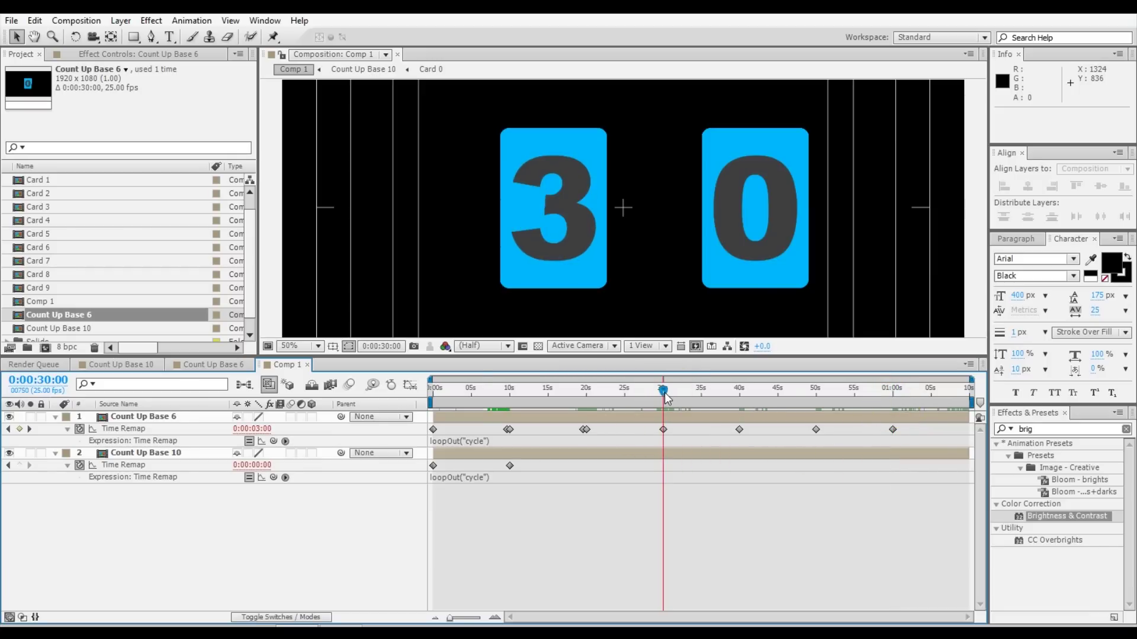
key(shift+Page_Up)
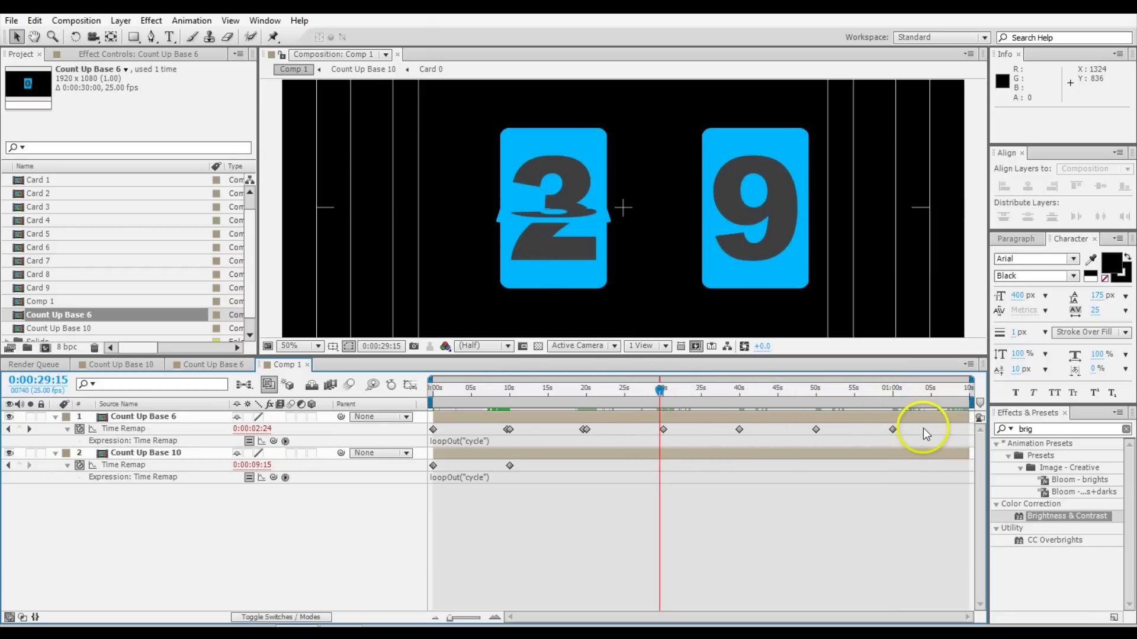
mouse_move(916, 427)
mouse_down()
mouse_move(767, 434)
mouse_move(915, 426)
mouse_up()
key(ctrl+c)
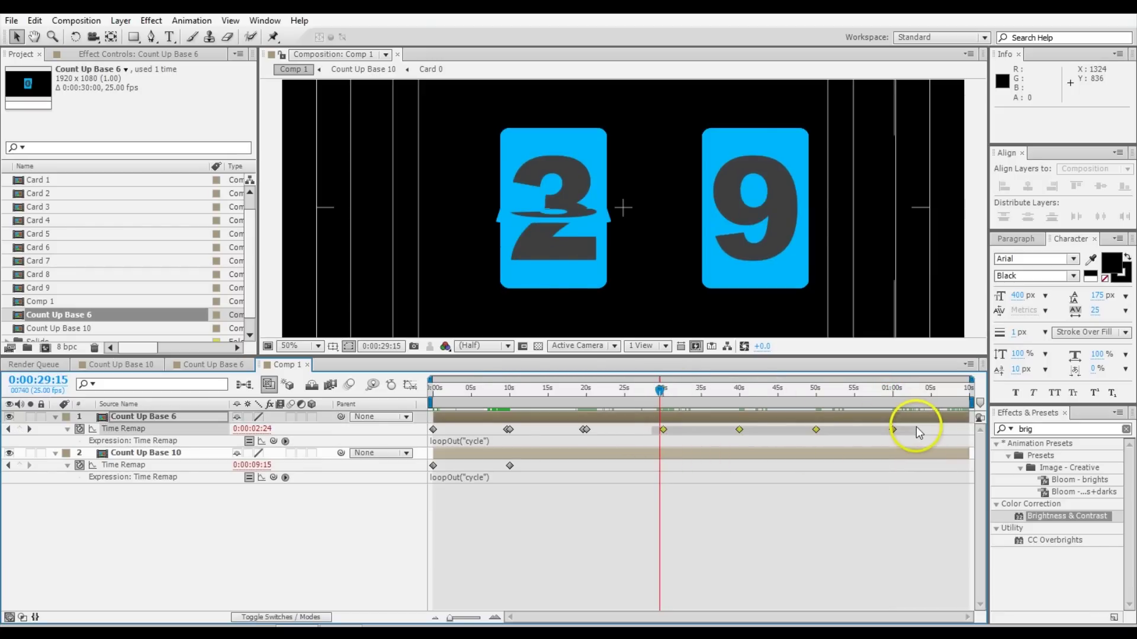
key(ctrl+v)
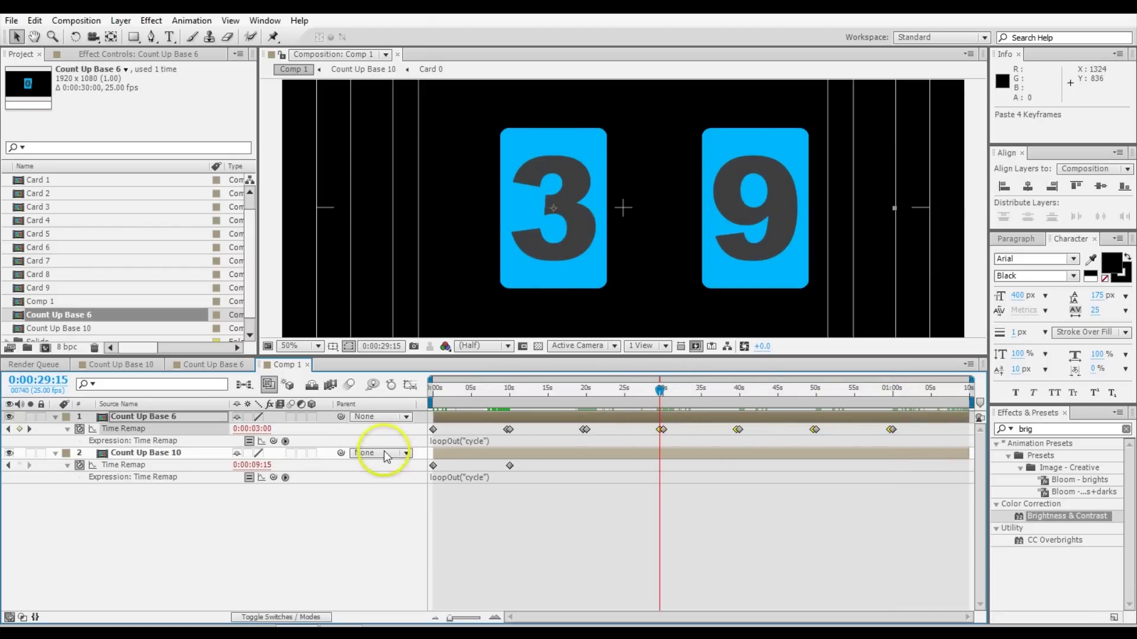
drag(263, 431, 259, 436)
key(space)
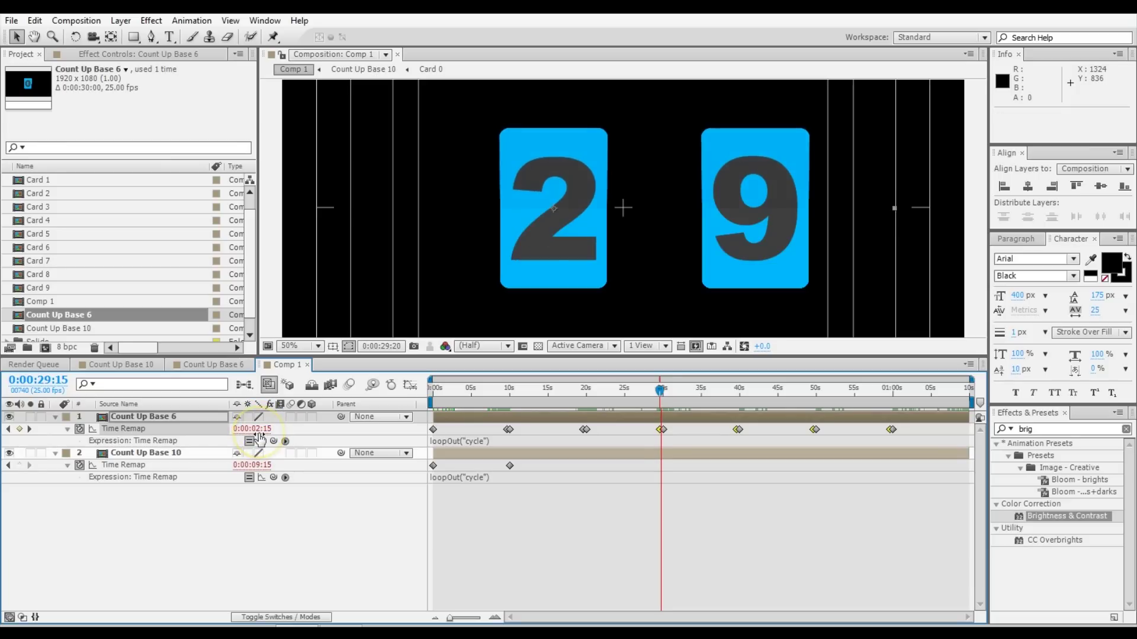
Try nudging the Count Up Base 10 layer closer to the tens card, and undo the nudges.
key(space)
scroll(506, 273, down, 2)
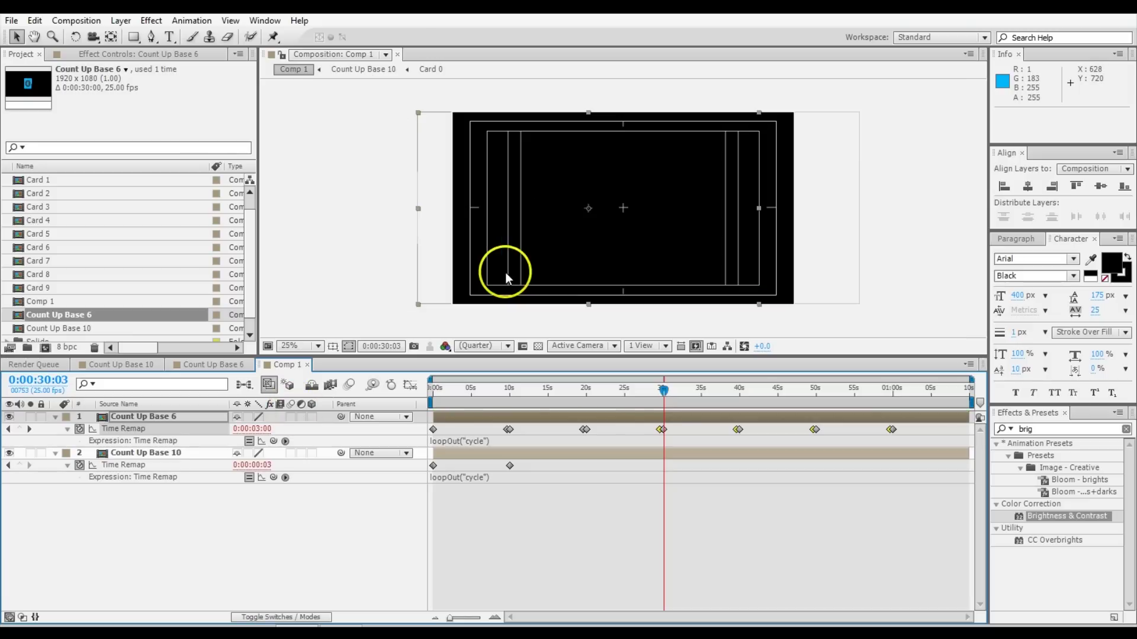
click(566, 453)
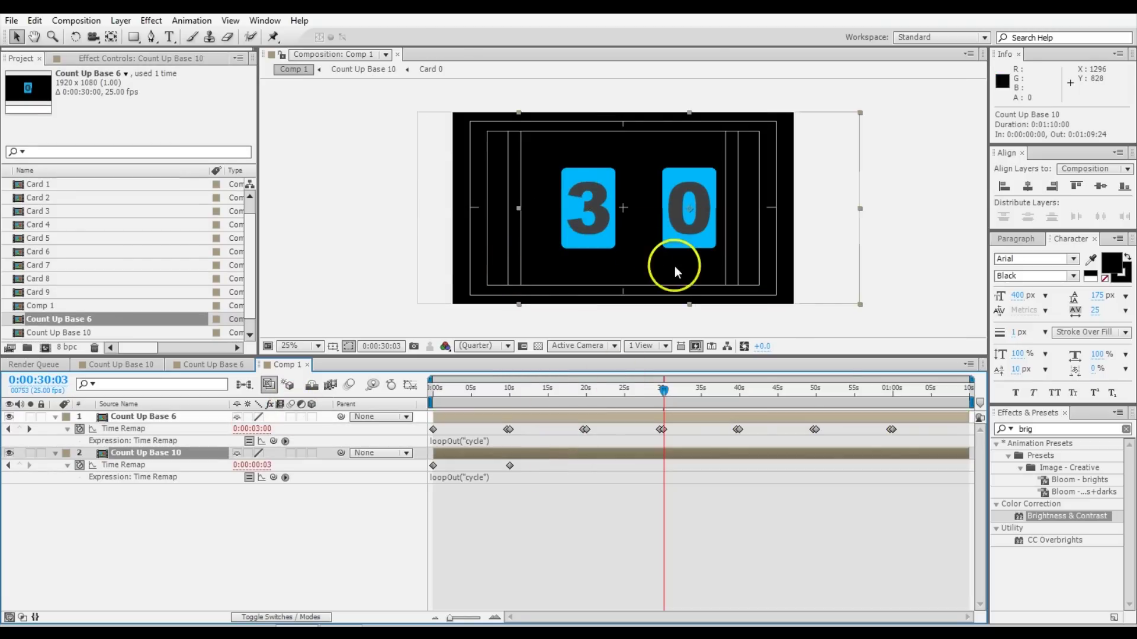
key(Left)
key(Left)
key(Left)
key(Left)
key(Left)
key(Left)
key(Left)
key(Left)
key(Left)
key(Left)
key(Left)
key(Left)
key(Left)
key(Left)
key(Left)
key(Left)
key(Left)
key(Left)
key(Left)
key(Left)
key(shift+Left)
key(shift+Left)
key(shift+Left)
key(shift+Left)
key(shift+Left)
key(shift+Left)
key(shift+Left)
key(shift+Left)
key(shift+Left)
key(shift+Left)
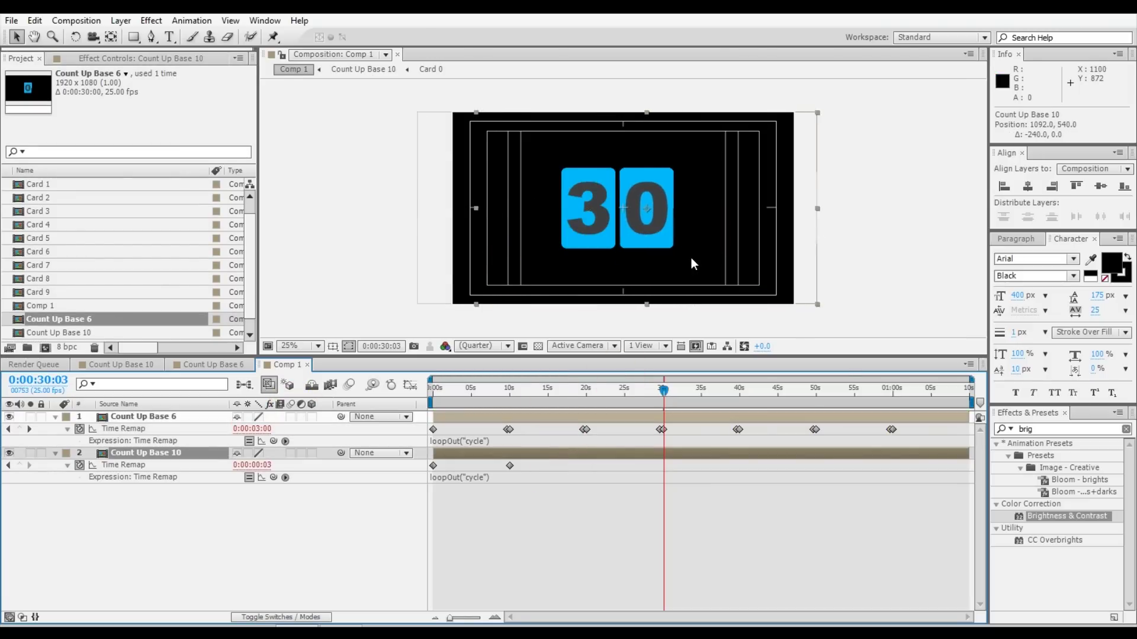
key(shift+Right)
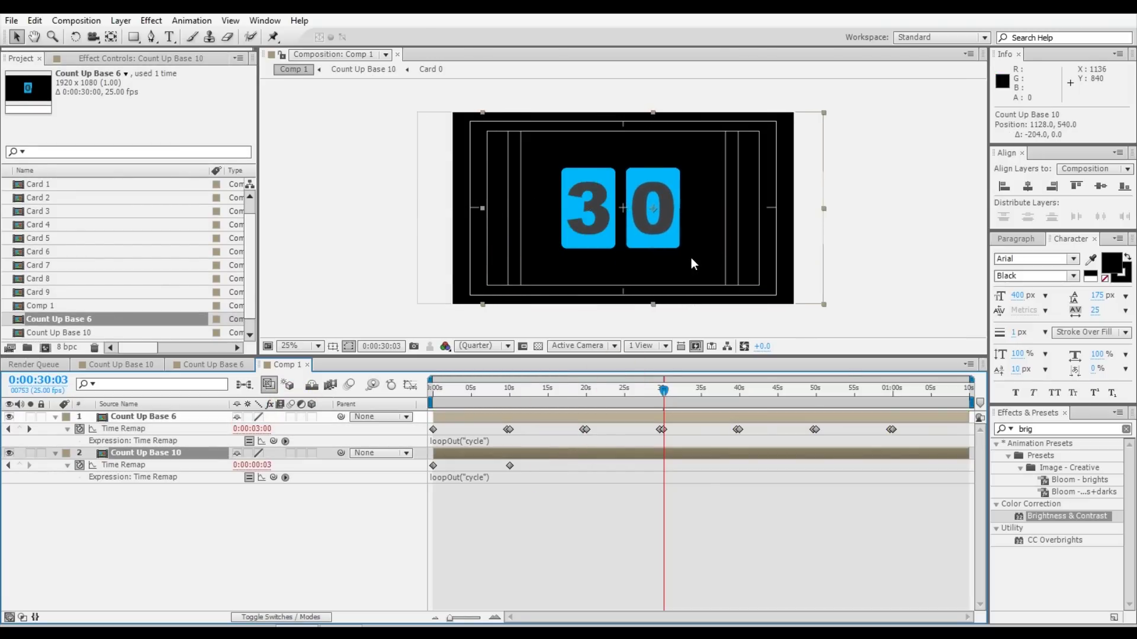
drag(661, 176, 662, 265)
click(677, 435)
key(ctrl+z)
key(ctrl+z)
key(ctrl+z)
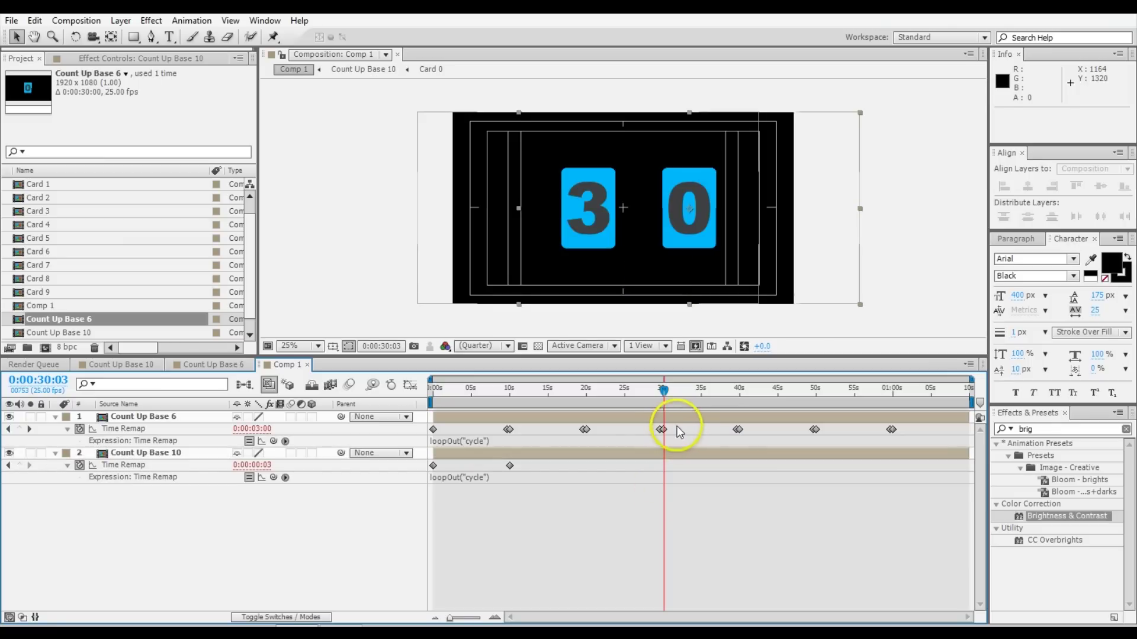
Move the Count Up Base 10 layer horizontally toward the tens card to position 1132, 540.
key(shift+Left)
key(shift+Left)
key(shift+Left)
key(shift+Left)
key(shift+Left)
key(shift+Left)
key(shift+Left)
key(shift+Left)
key(shift+Left)
key(shift+Left)
key(shift+Left)
key(shift+Left)
key(shift+Left)
key(shift+Left)
key(shift+Left)
key(shift+Left)
key(shift+Left)
key(shift+Left)
key(shift+Left)
key(shift+Left)
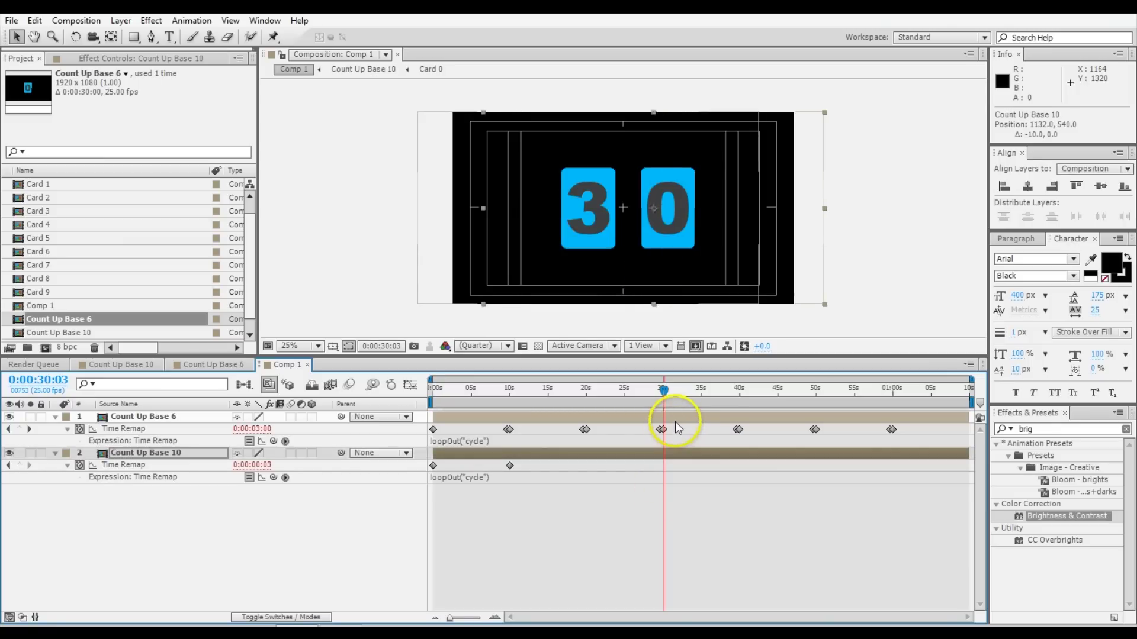
Examine the seam of both cards in mid-flip at 0:00:09:24 in Comp 1.
drag(442, 391, 510, 397)
scroll(537, 291, up, 2)
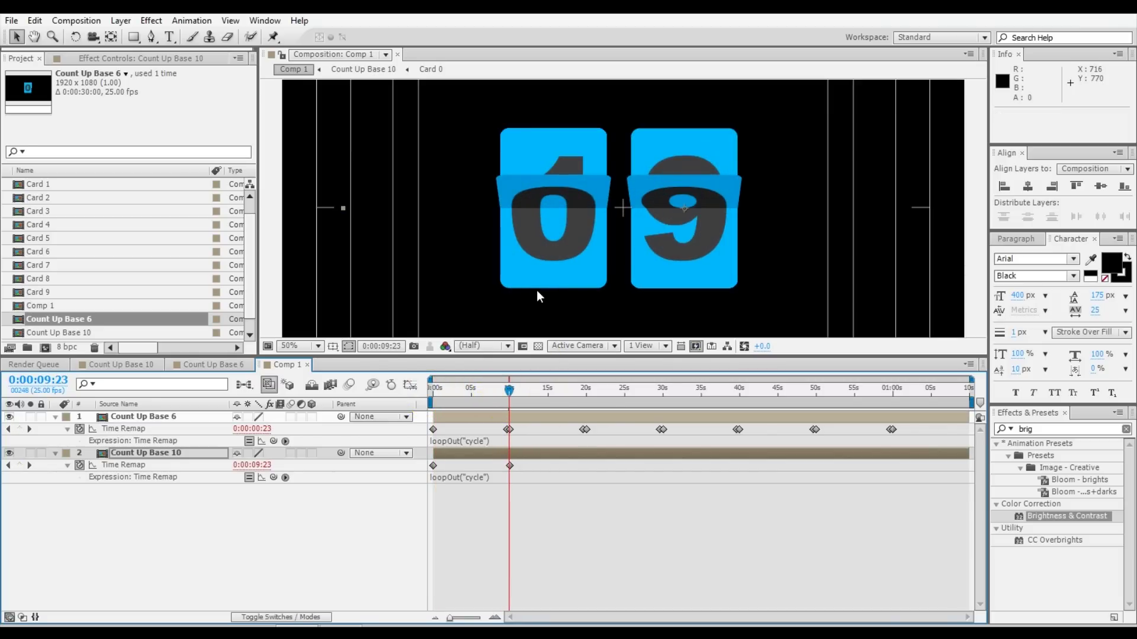
key(Page_Down)
key(Page_Down)
key(Page_Up)
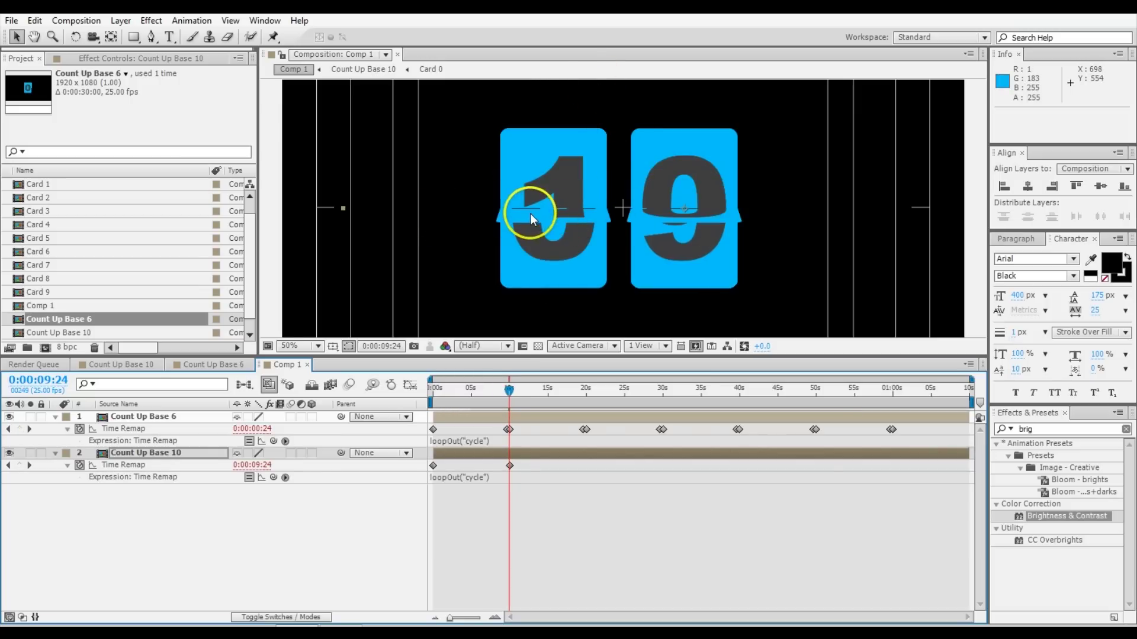
key(period)
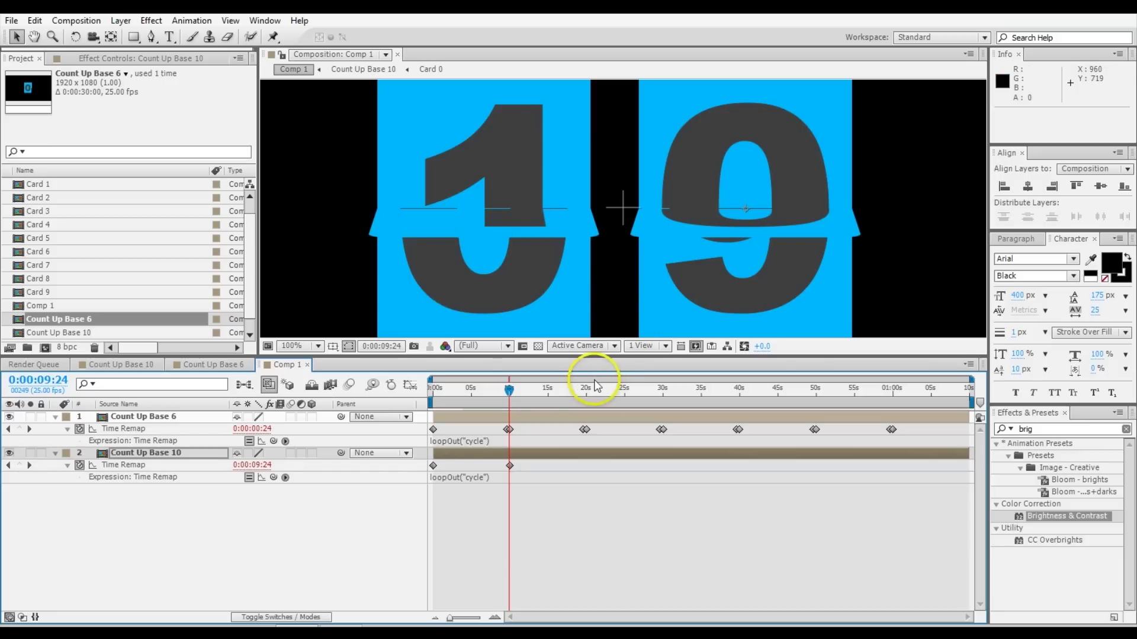
Open the Count Up Base 6 composition and collapse the properties of all its layers.
double_click(549, 421)
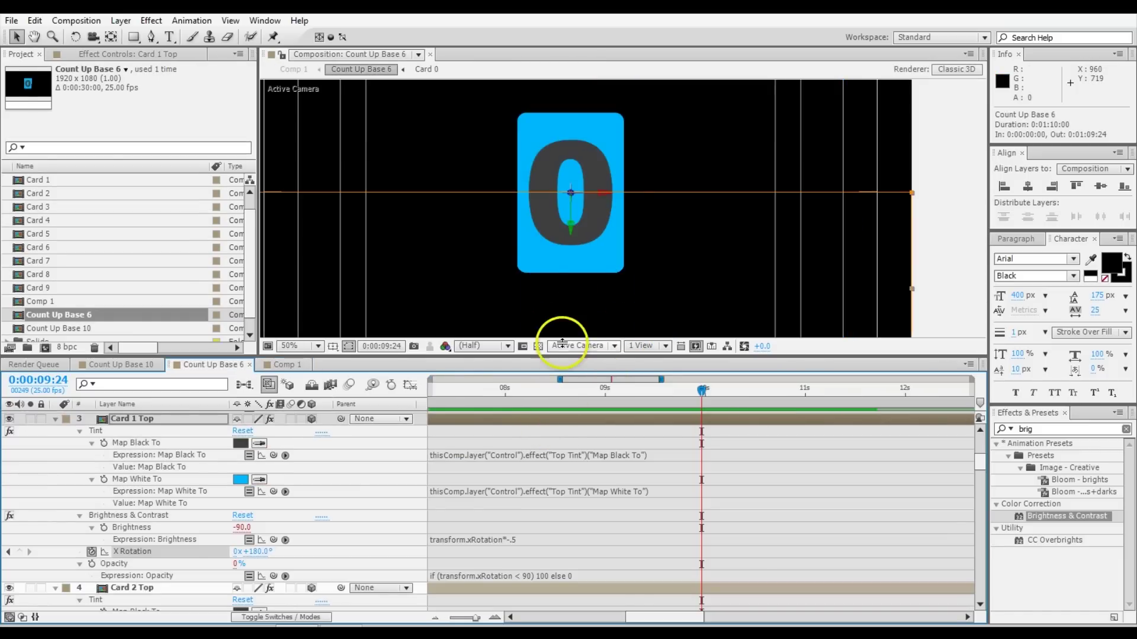
key(ctrl+a)
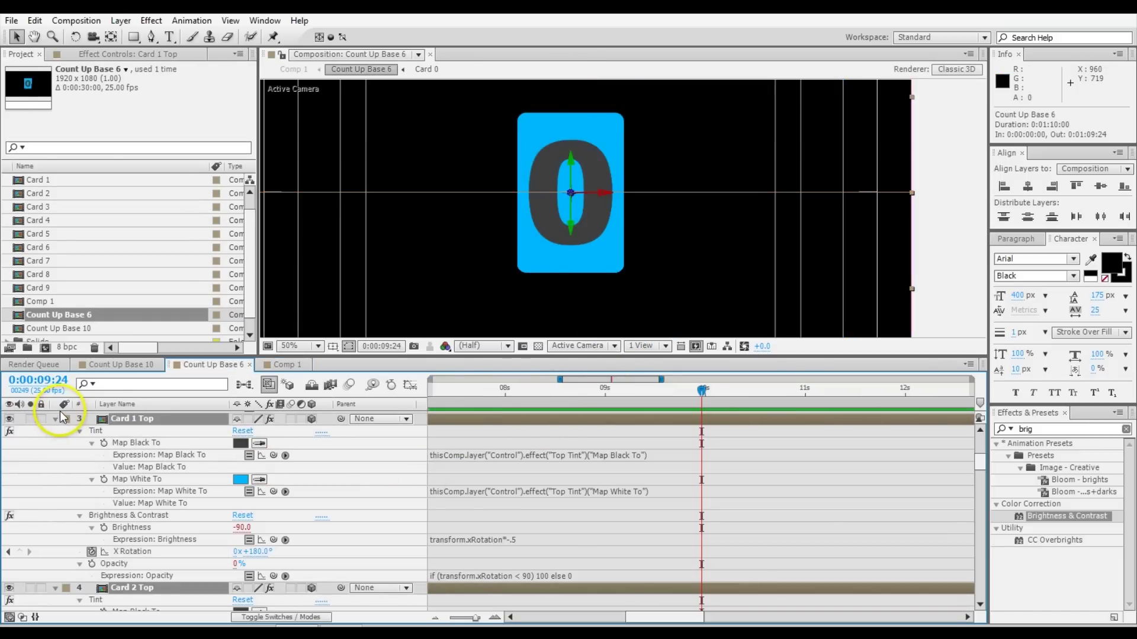
click(57, 418)
click(162, 600)
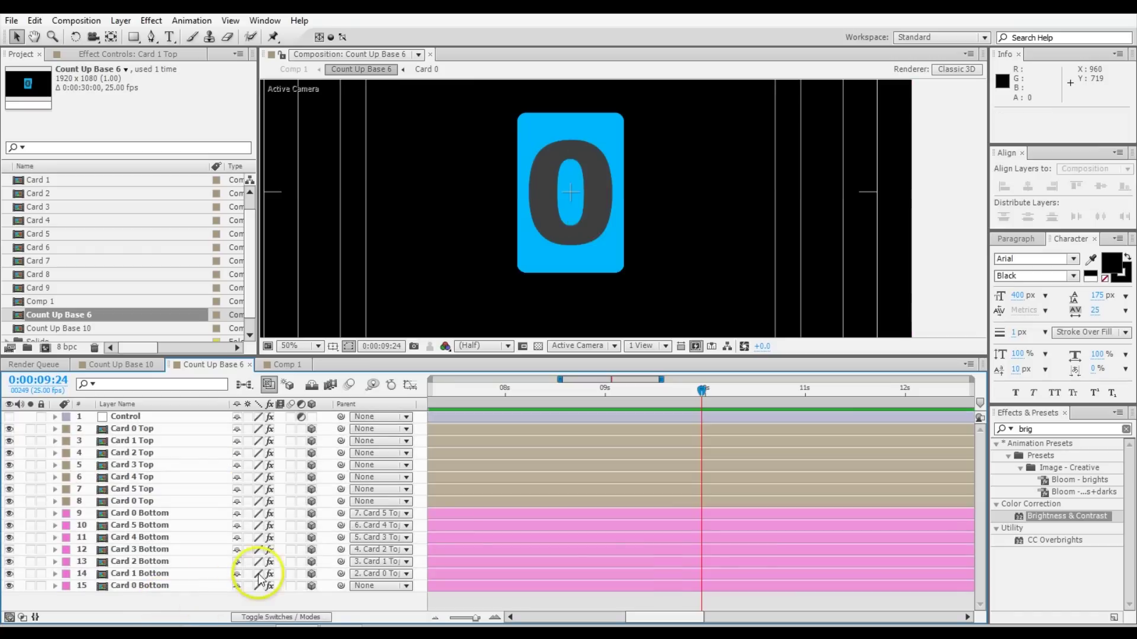
Add a full-size rectangular mask to the Card 1 Top layer with the time at 0:00:00:24.
click(549, 391)
click(509, 391)
click(497, 391)
drag(499, 391, 583, 391)
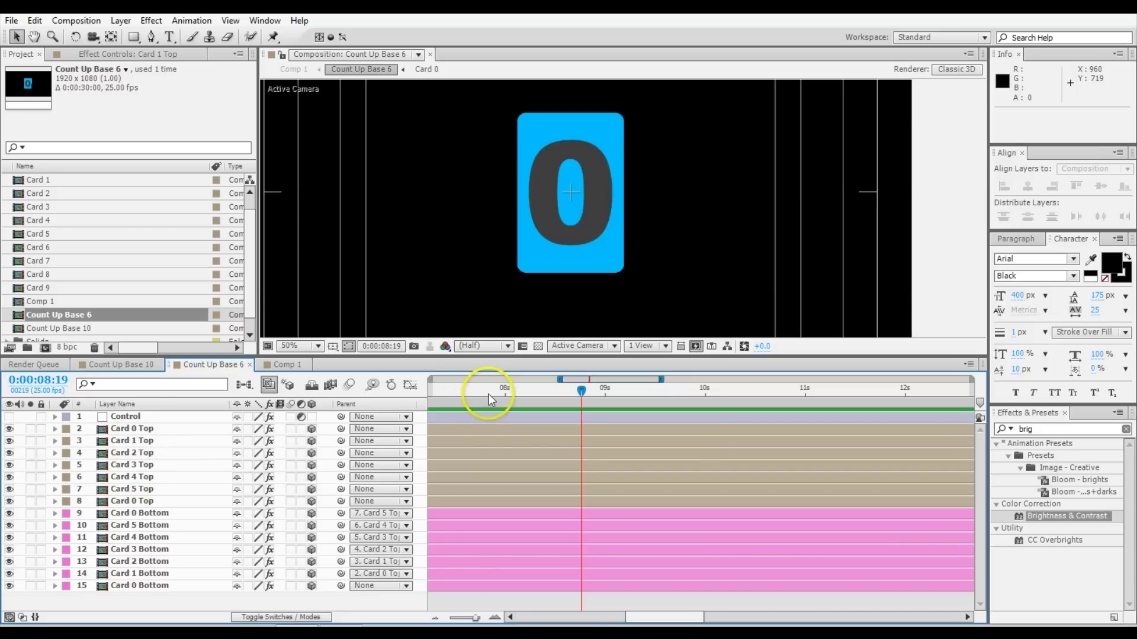
key(Home)
drag(488, 393, 528, 408)
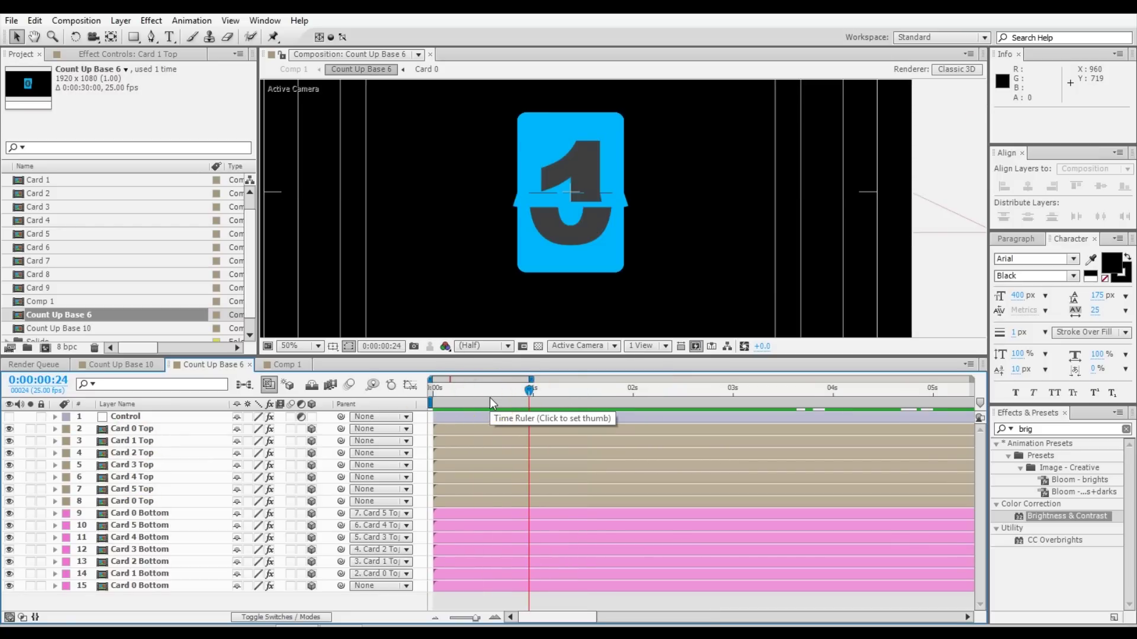
click(132, 37)
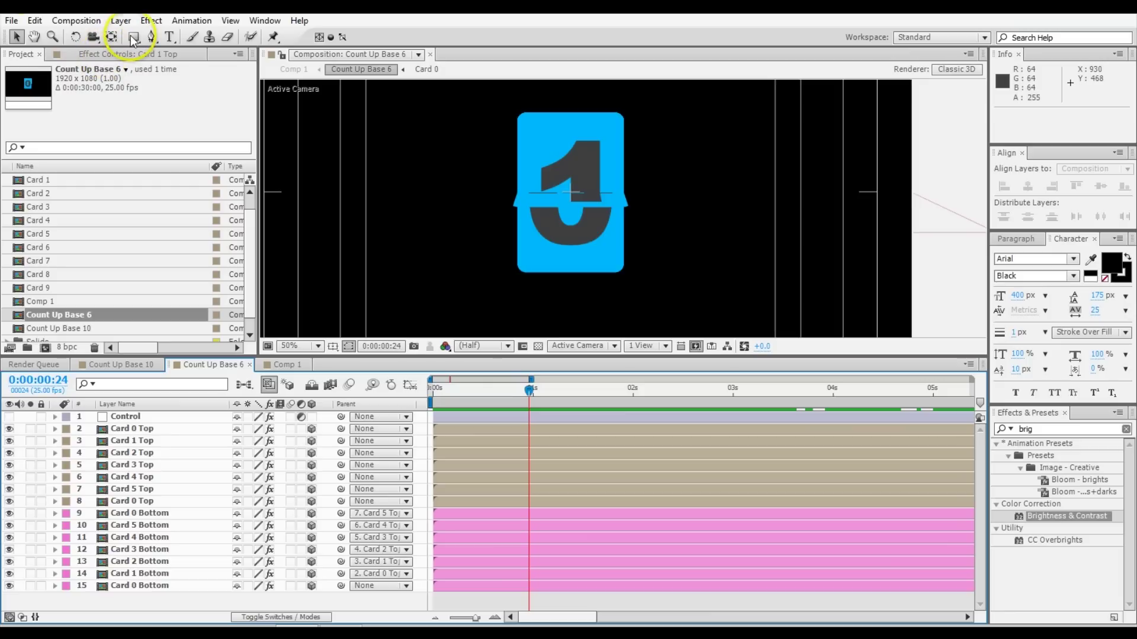
click(136, 430)
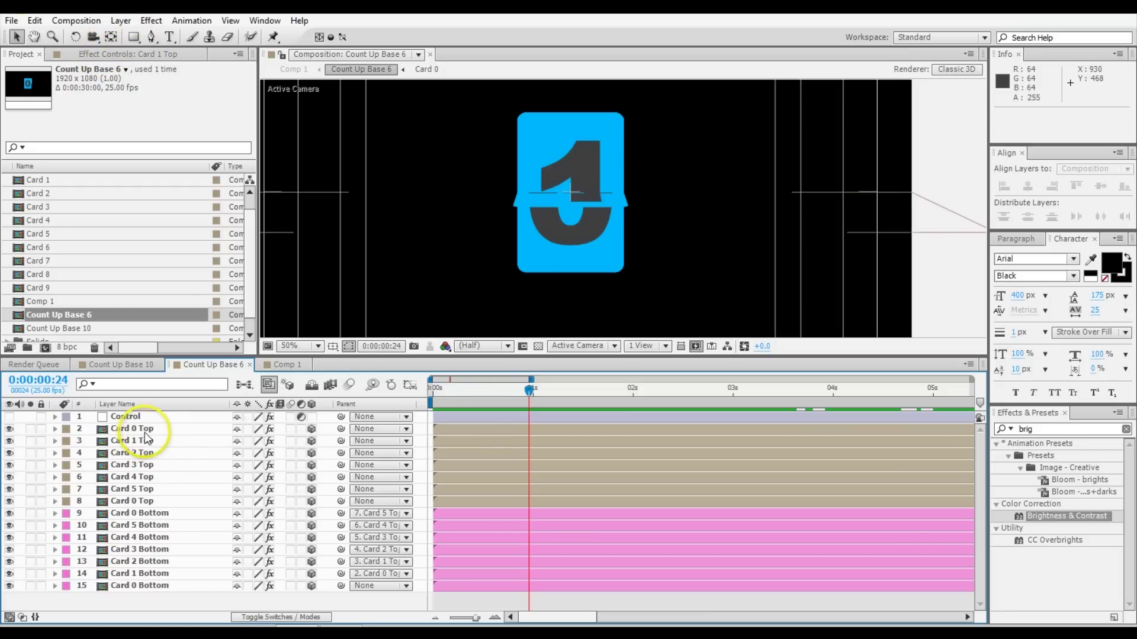
click(131, 441)
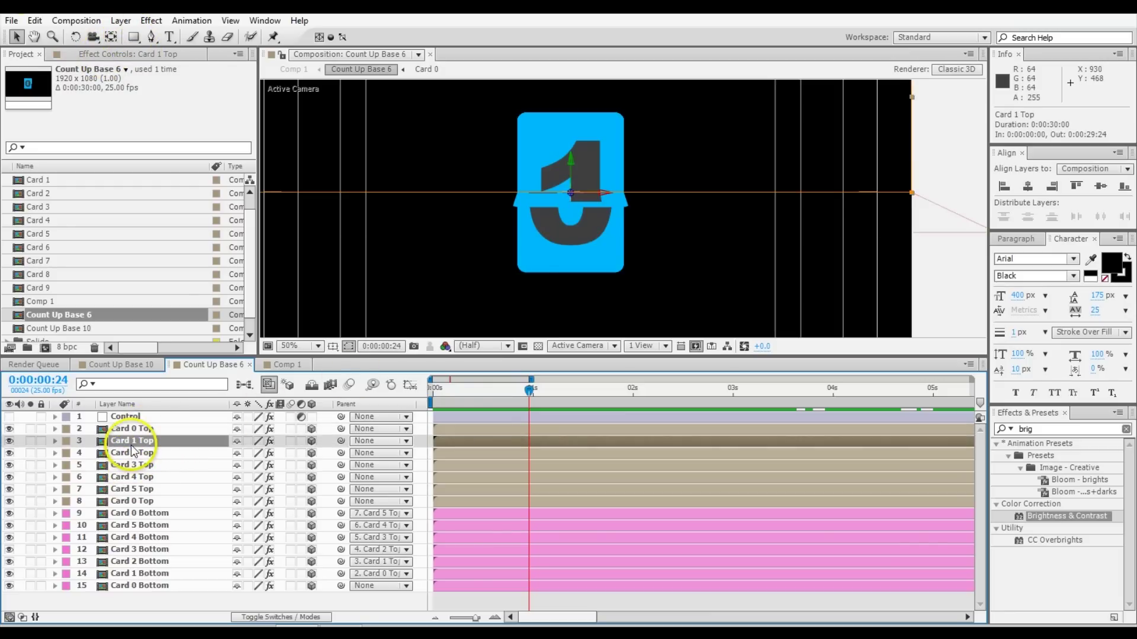
double_click(132, 37)
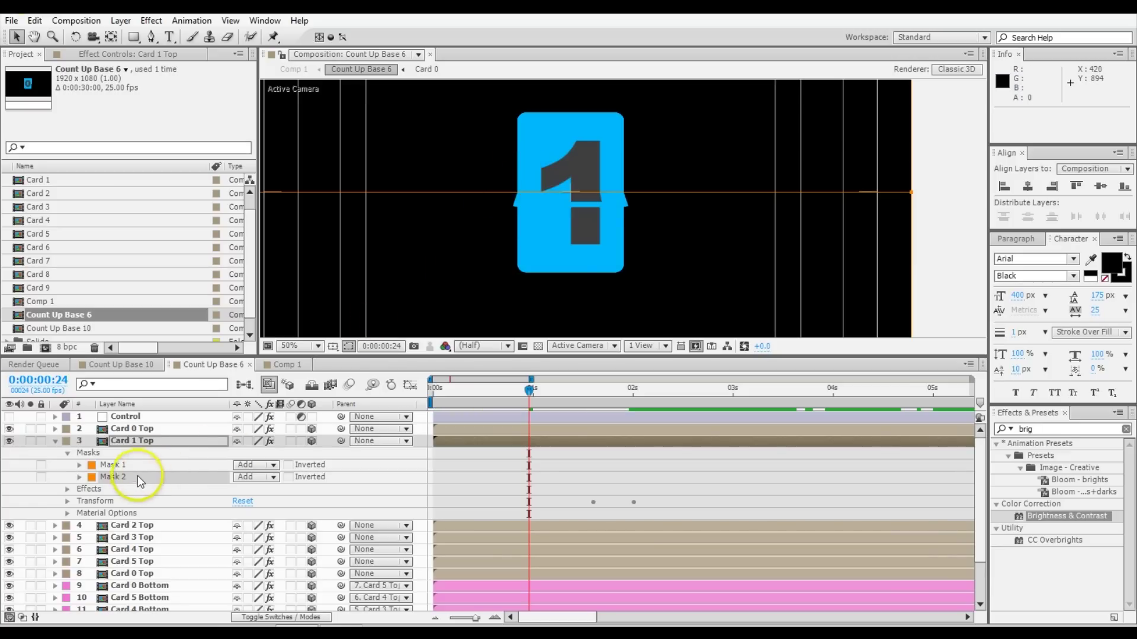
Squash Mask 2 of Card 1 Top vertically into a thin full-width strip centred on the card's hinge line.
click(105, 477)
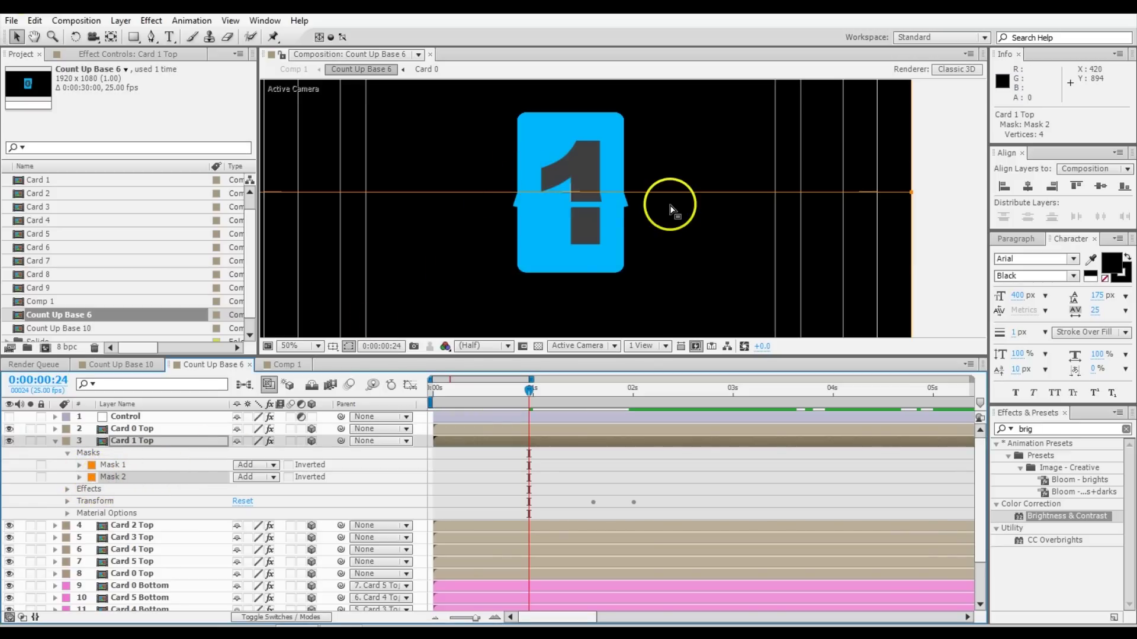
scroll(710, 201, down, 2)
click(767, 104)
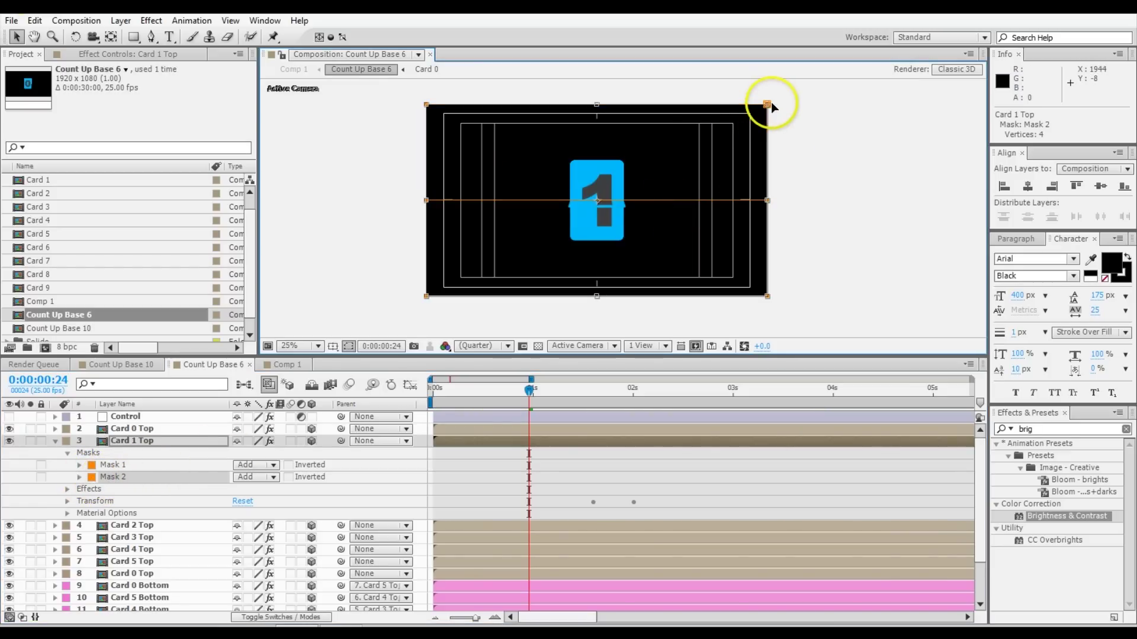
drag(597, 105, 597, 193)
key(slash)
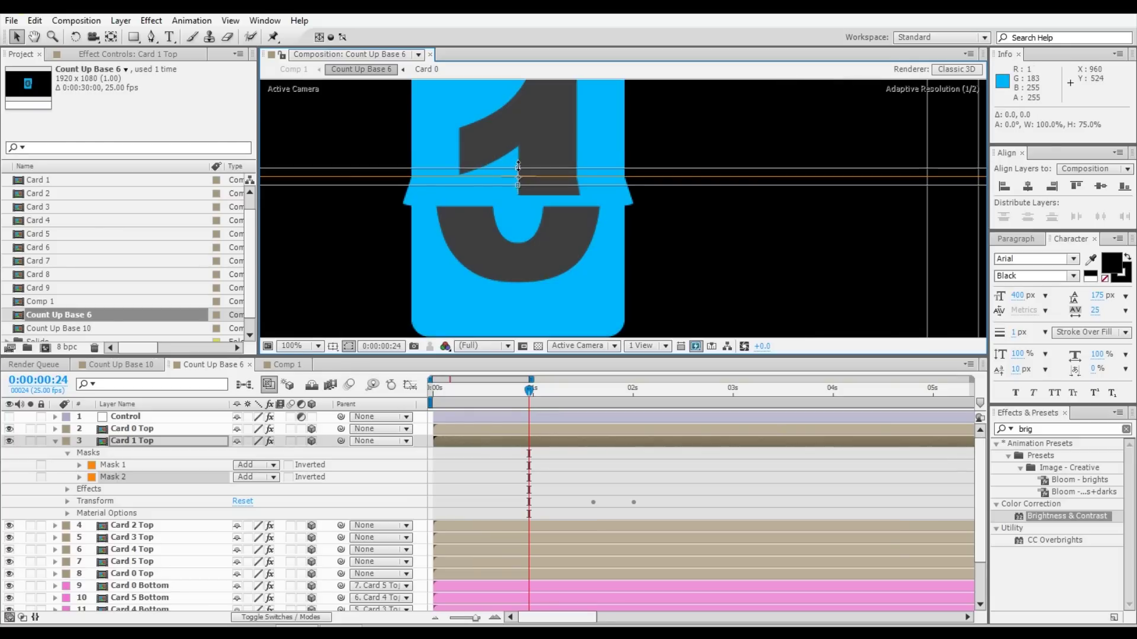
drag(518, 168, 518, 173)
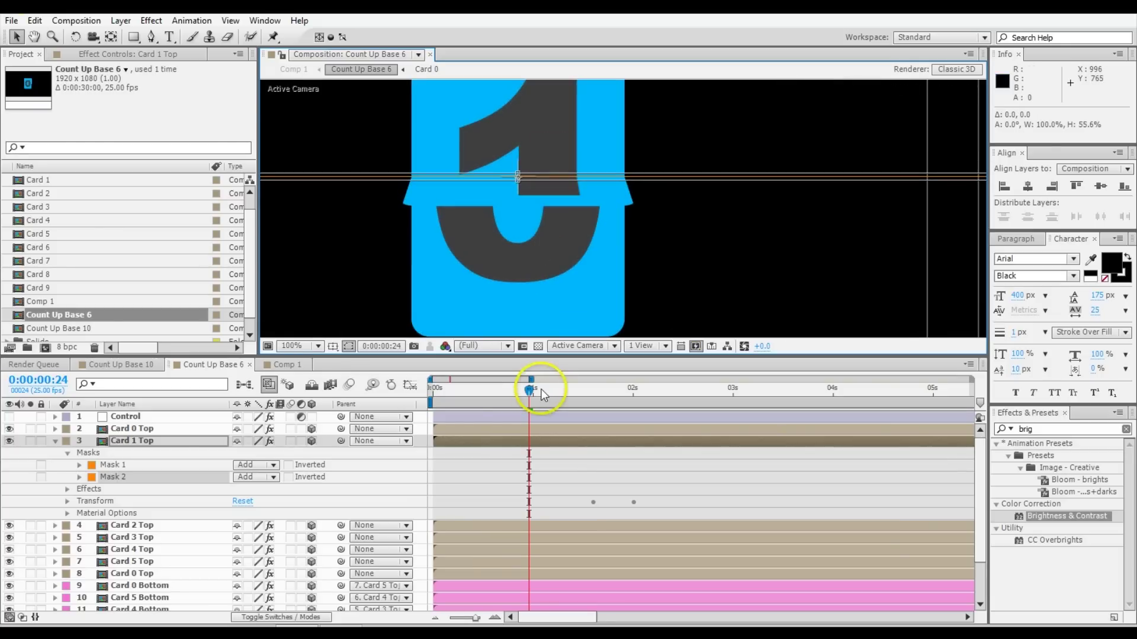
Set Mask 2 of Card 1 Top to Subtract and copy the mask.
click(254, 477)
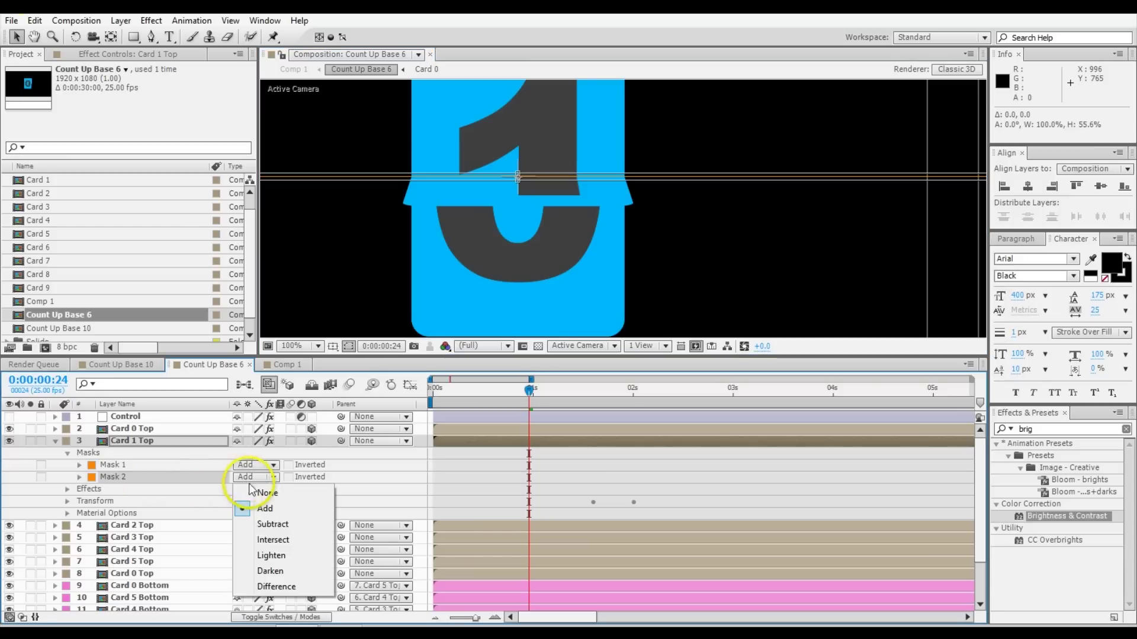
click(268, 526)
click(123, 477)
click(55, 441)
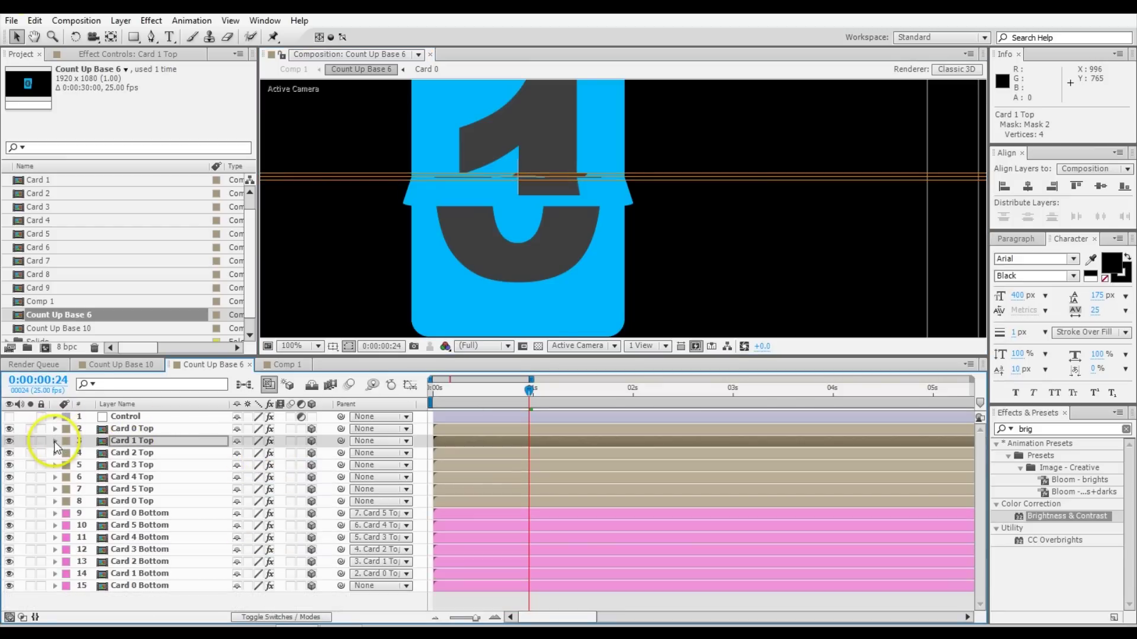
Paste the subtract mask onto Card 0 Top and onto all layers from Card 2 Top down to Card 0 Bottom.
click(127, 428)
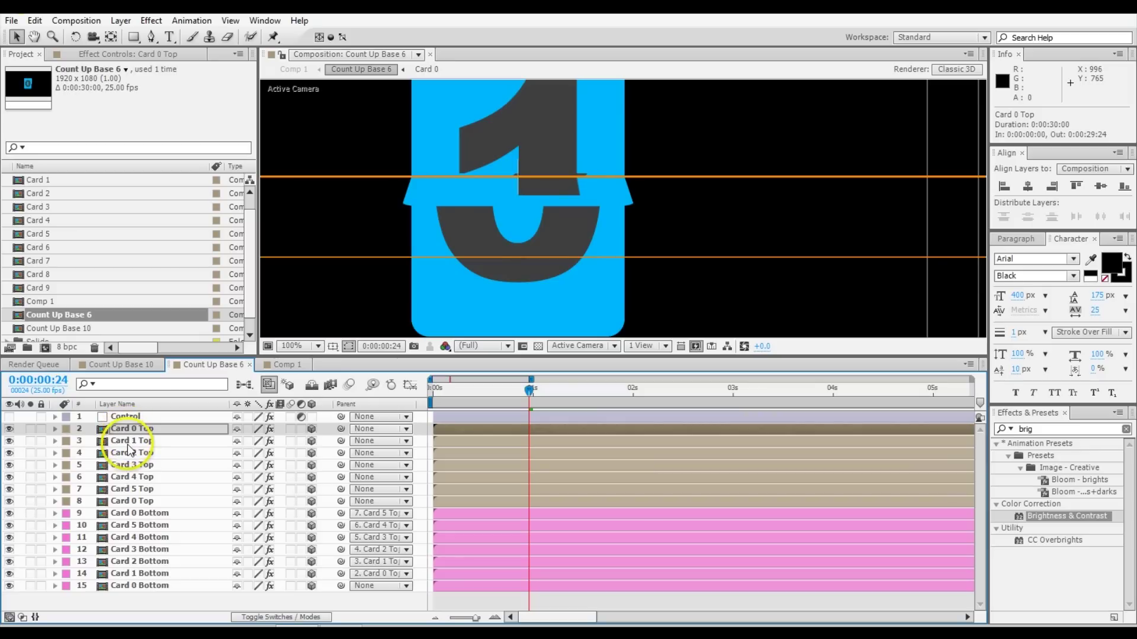
click(129, 453)
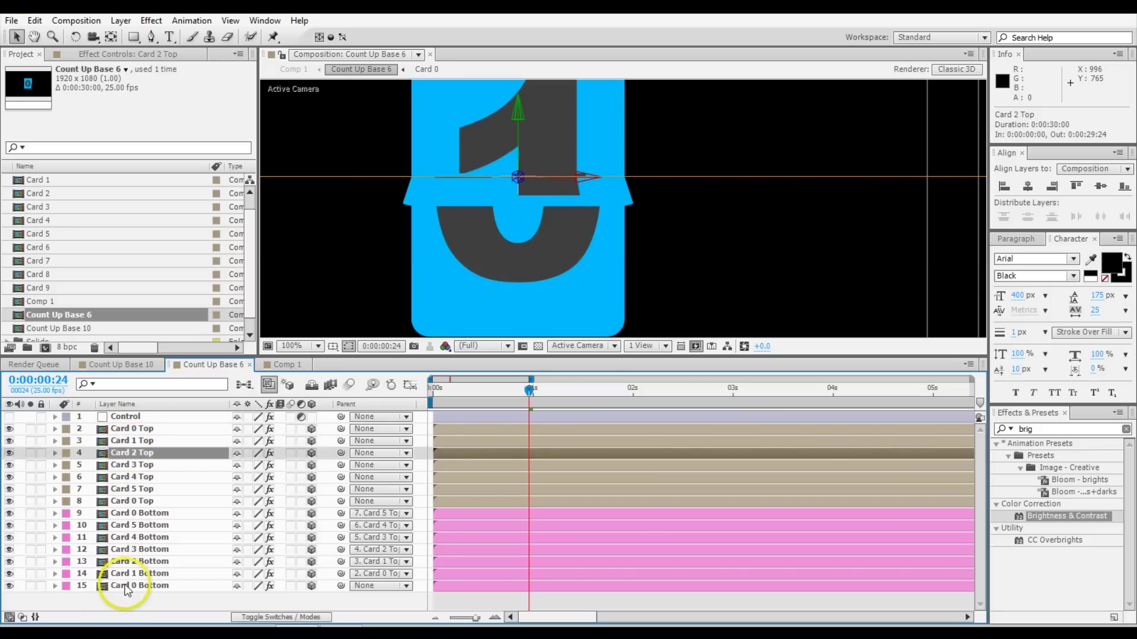
shift+click(127, 587)
key(ctrl+v)
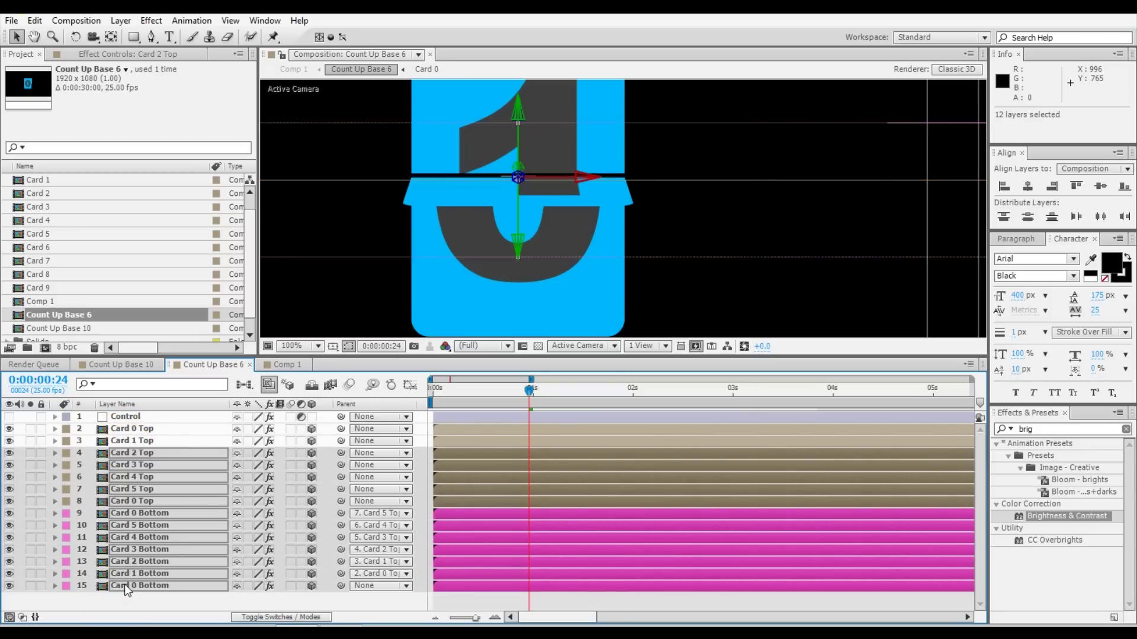
Paste the subtract mask onto all top and bottom card layers in the Count Up Base 10 composition.
click(147, 364)
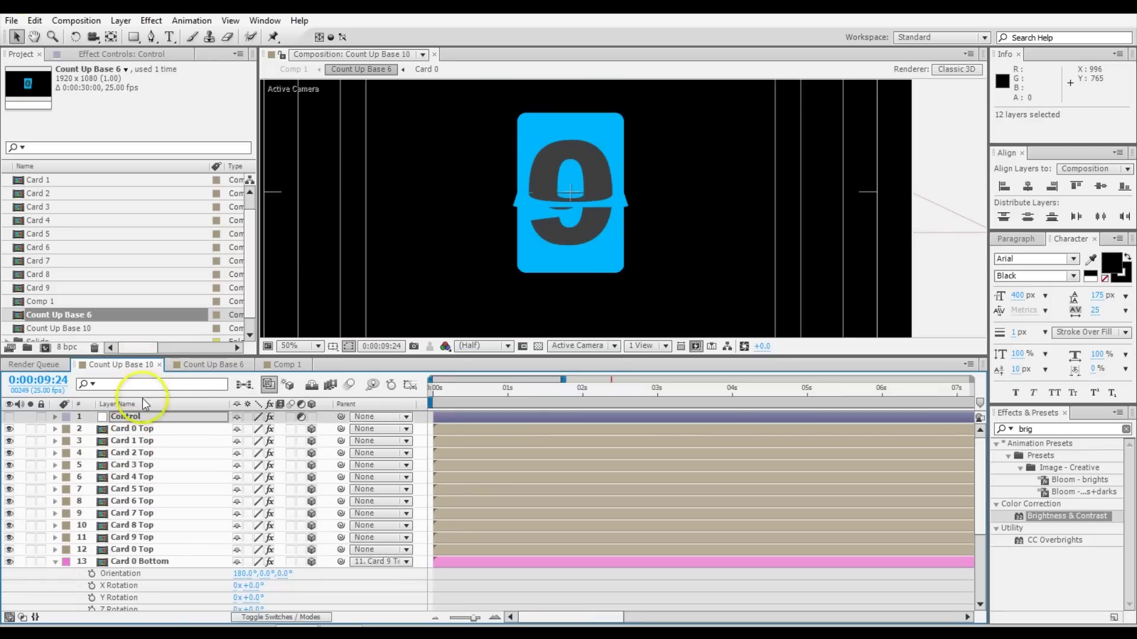
drag(138, 439, 127, 589)
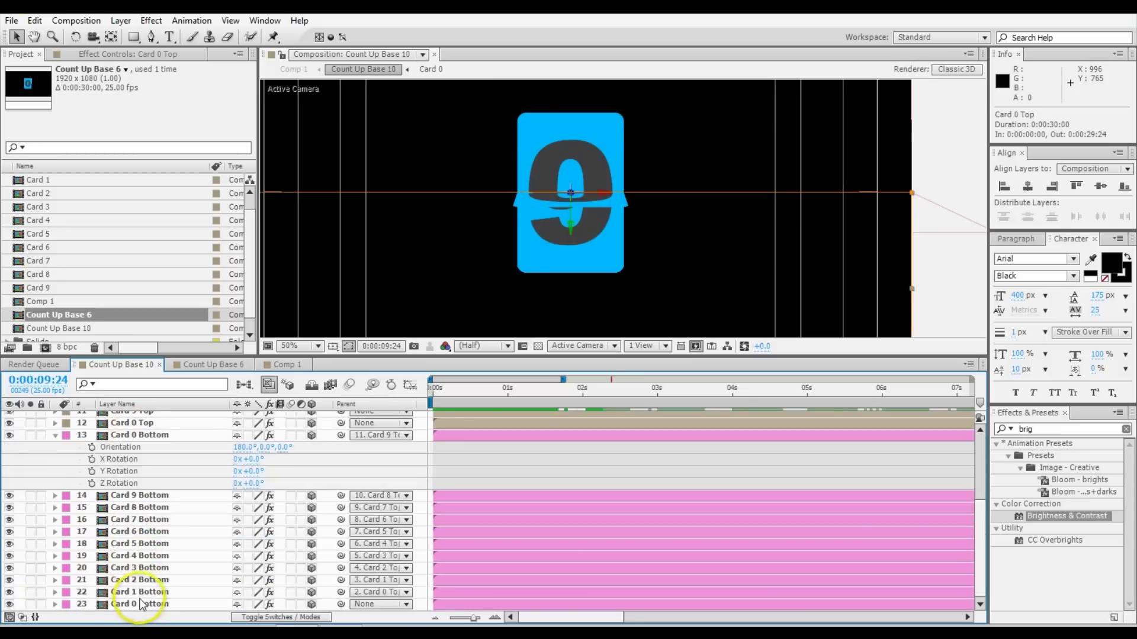
key(ctrl+v)
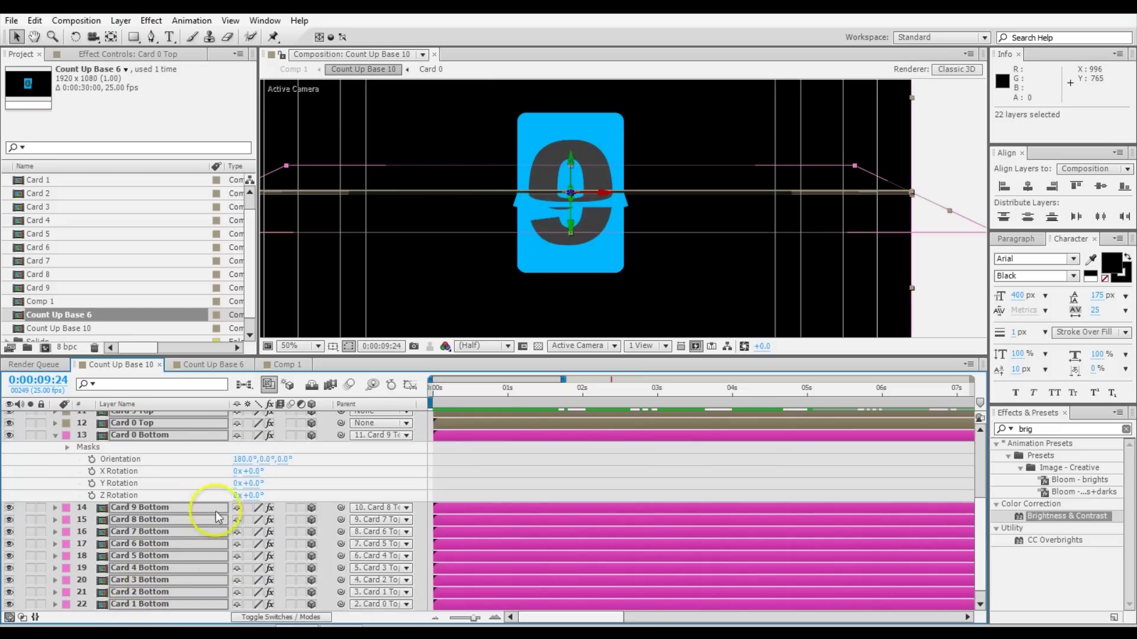
Return to Comp 1 and check the card gaps against the transparency grid at 0:00:15:00.
drag(317, 373, 313, 524)
scroll(611, 201, down, 2)
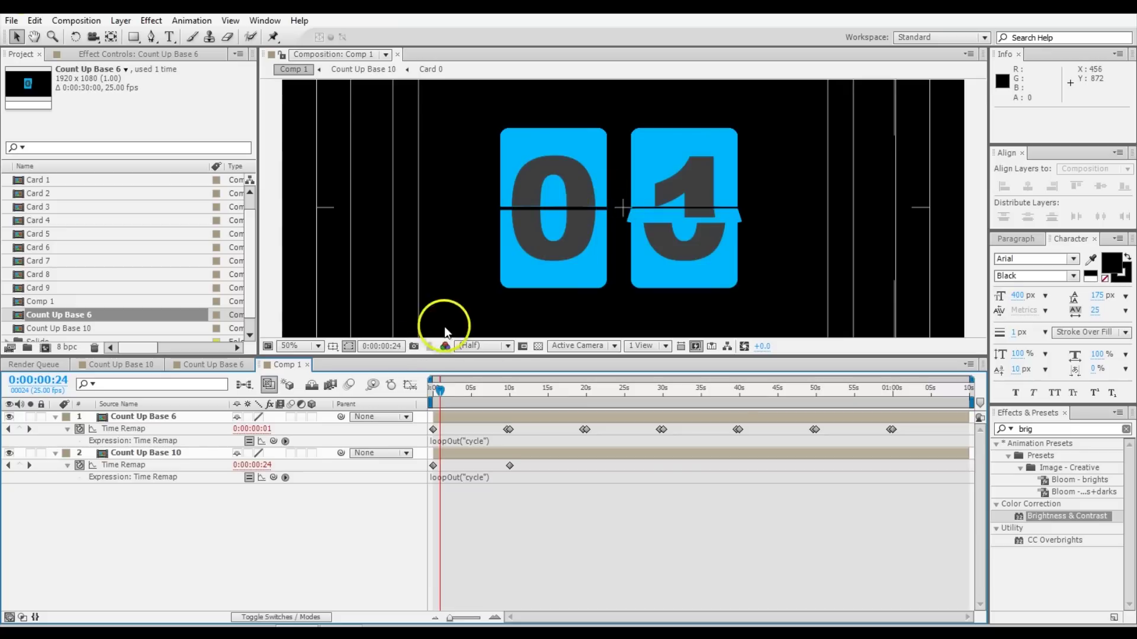
click(539, 347)
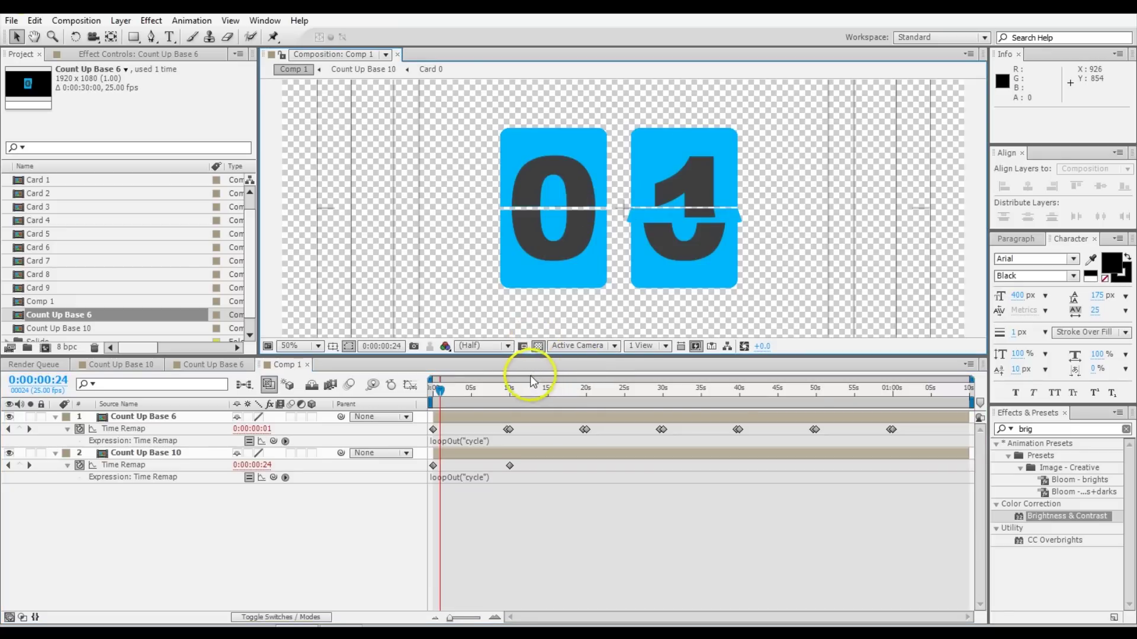
drag(531, 390, 546, 390)
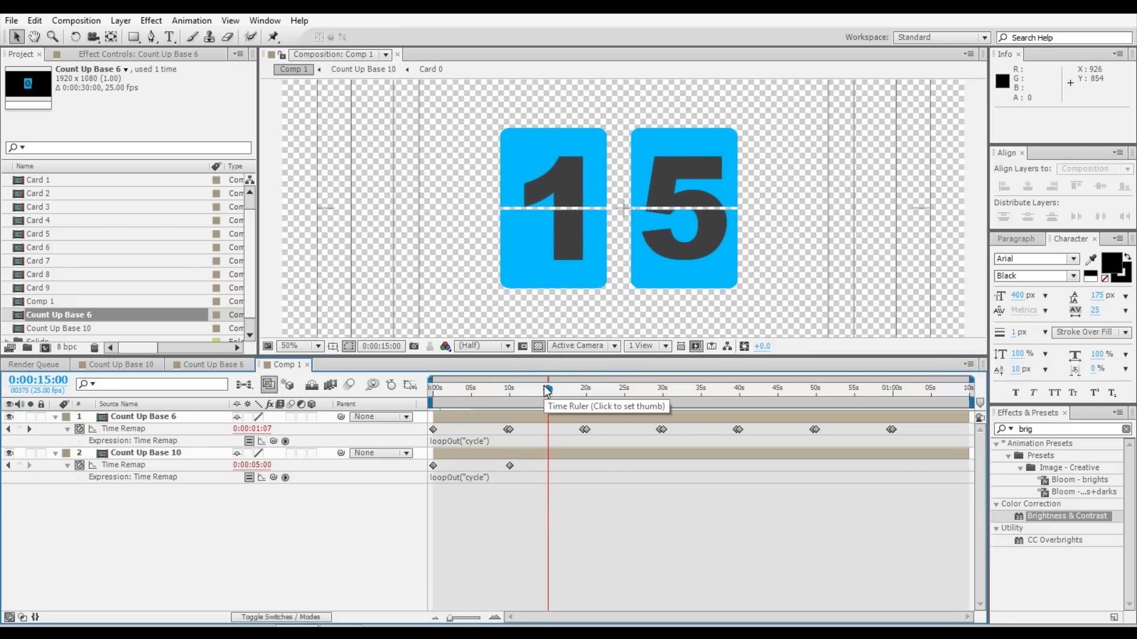